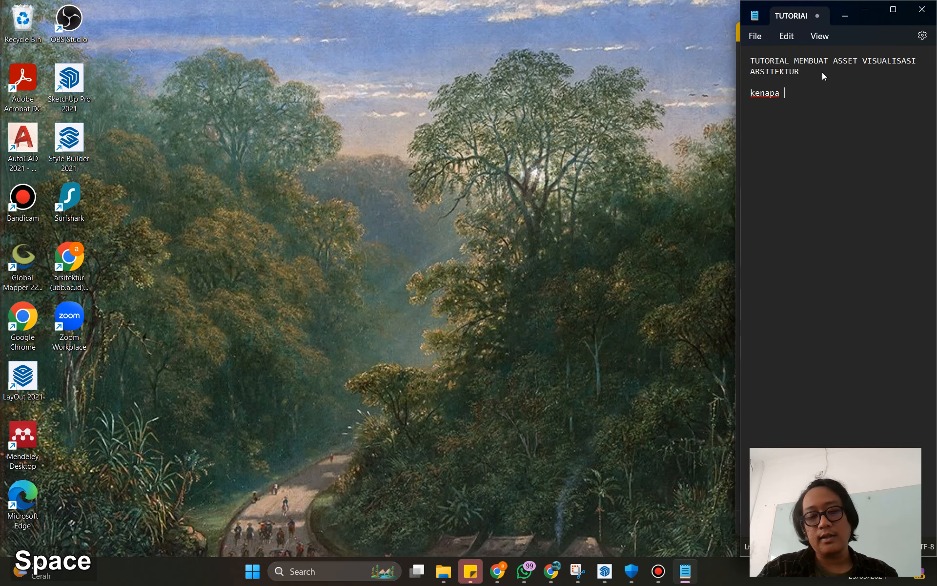
Step: Complete the note with "perlu asset?" and the line "kalua professional itu malu kalua cuma pakai aset2 yang di canva, google", then start a new paragraph
type("perlu asse")
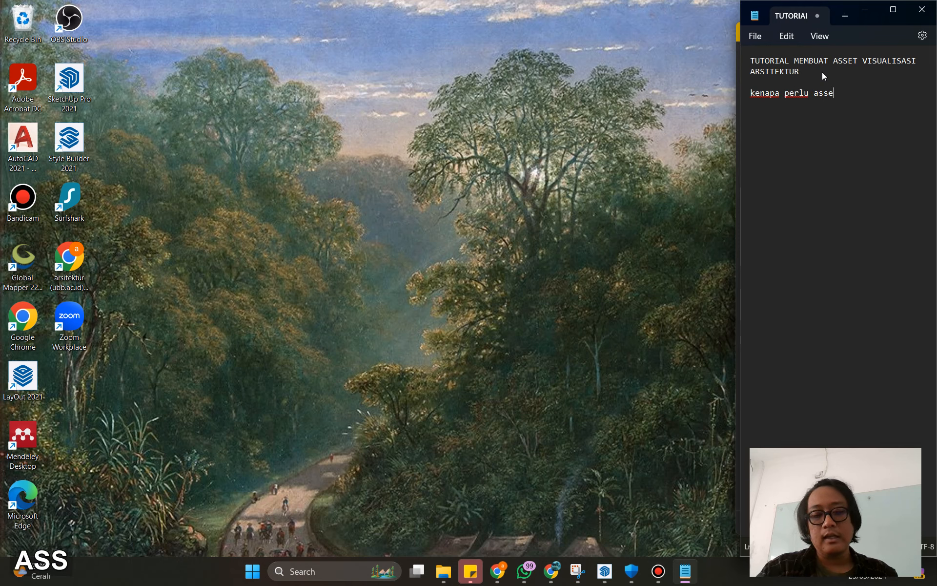
type("t? kalua profes")
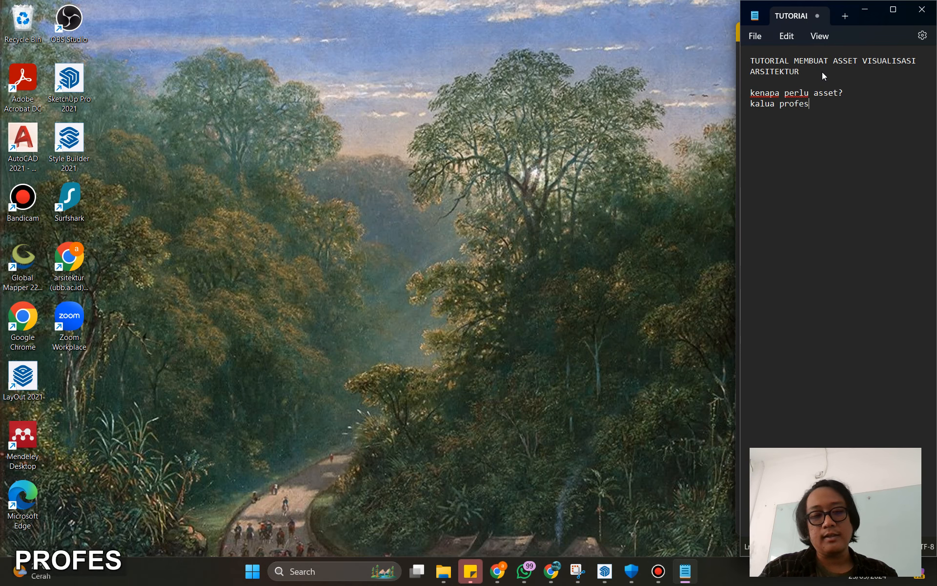
type("sional itu malu ")
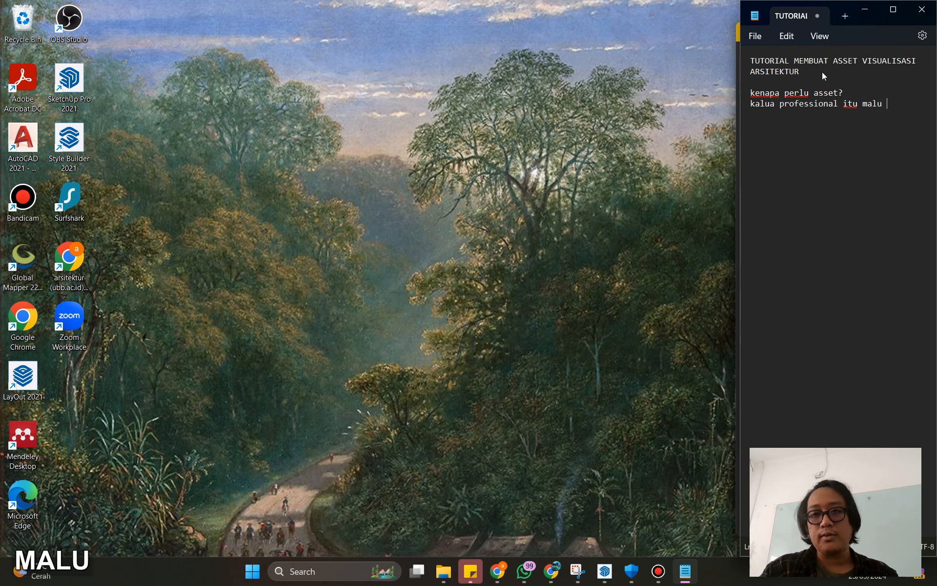
type("kalua cuma paka")
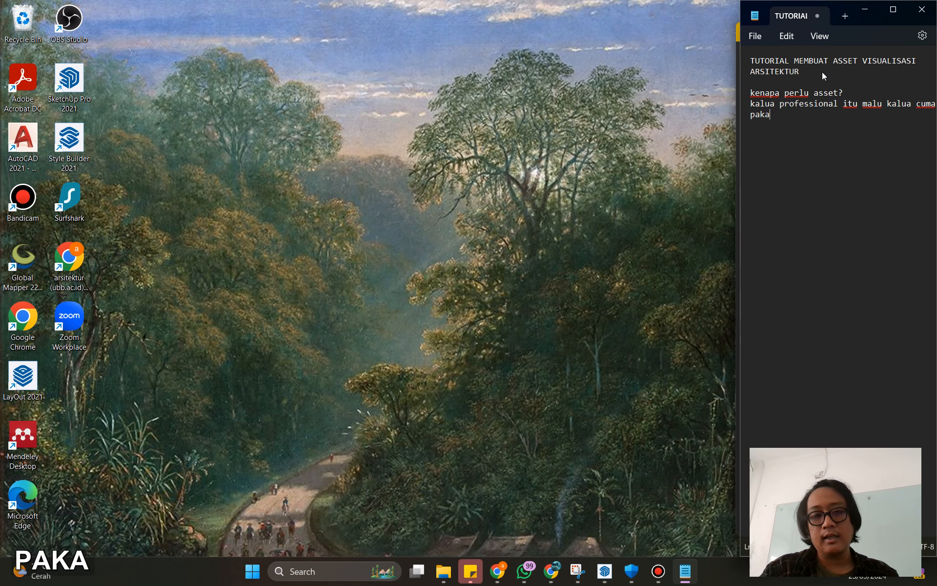
type("i aset2 yang di canva")
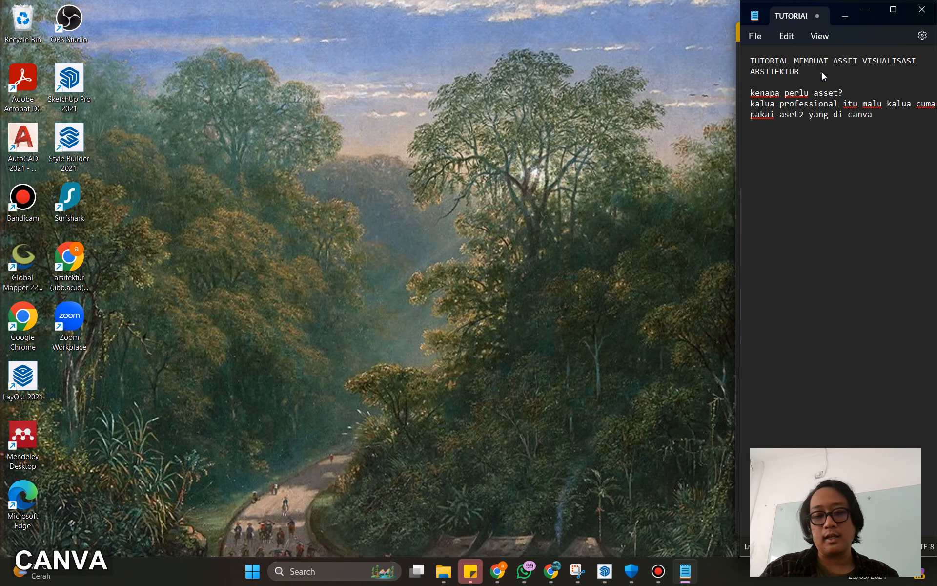
type(", google,")
key("BackSpace")
key("BackSpace")
key("Return")
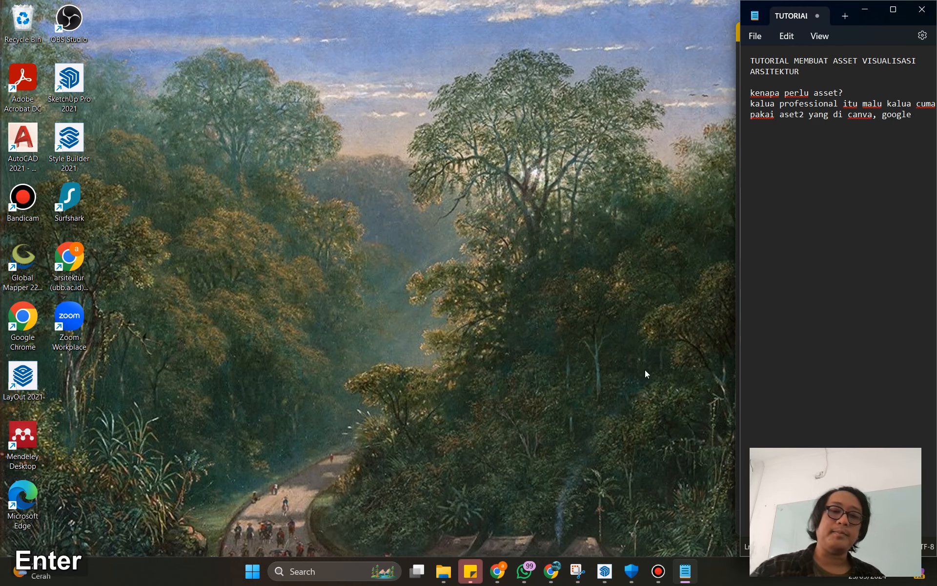
Step: Switch to the Instagram photo in Chrome and capture a rectangular snip of the whole figure with Snipping Tool
mouse_move(555, 575)
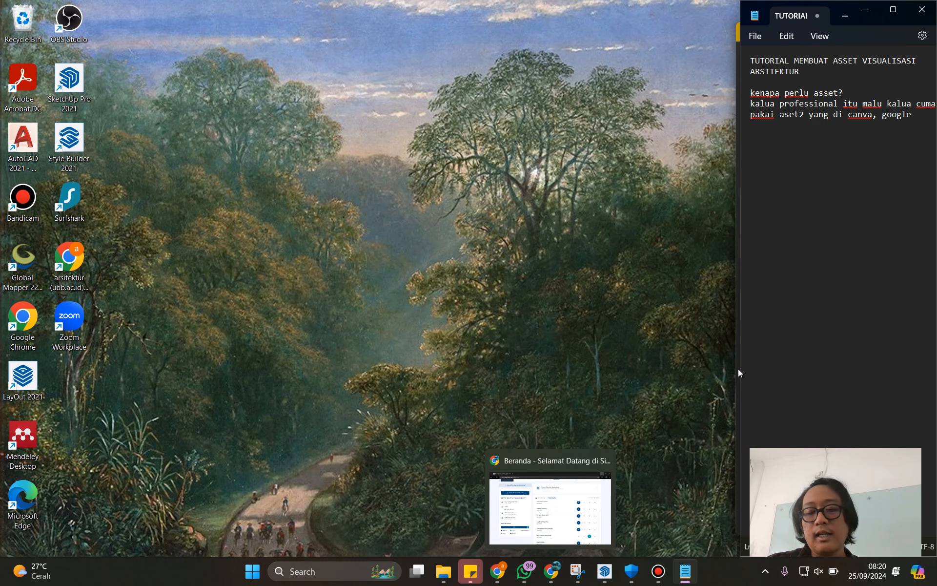
mouse_move(500, 582)
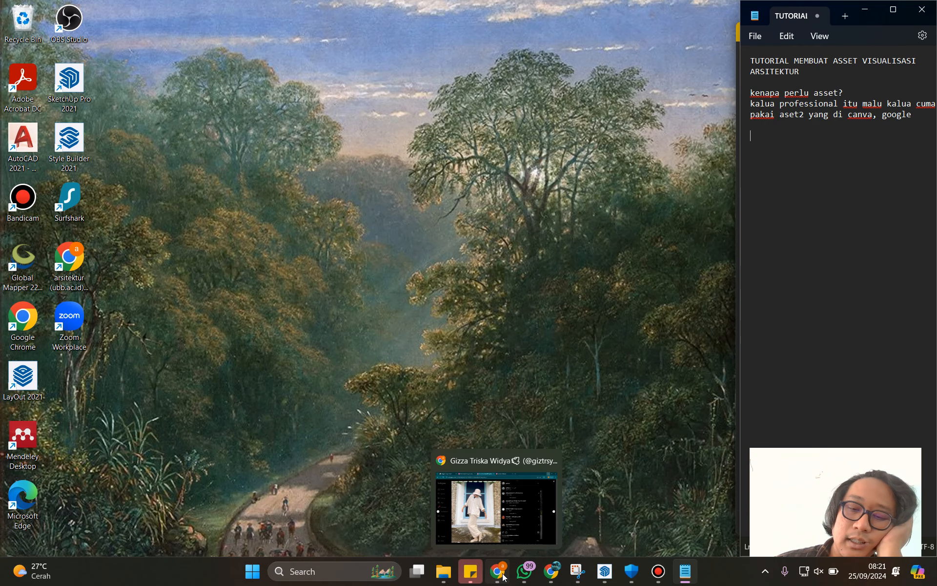
left_click(496, 507)
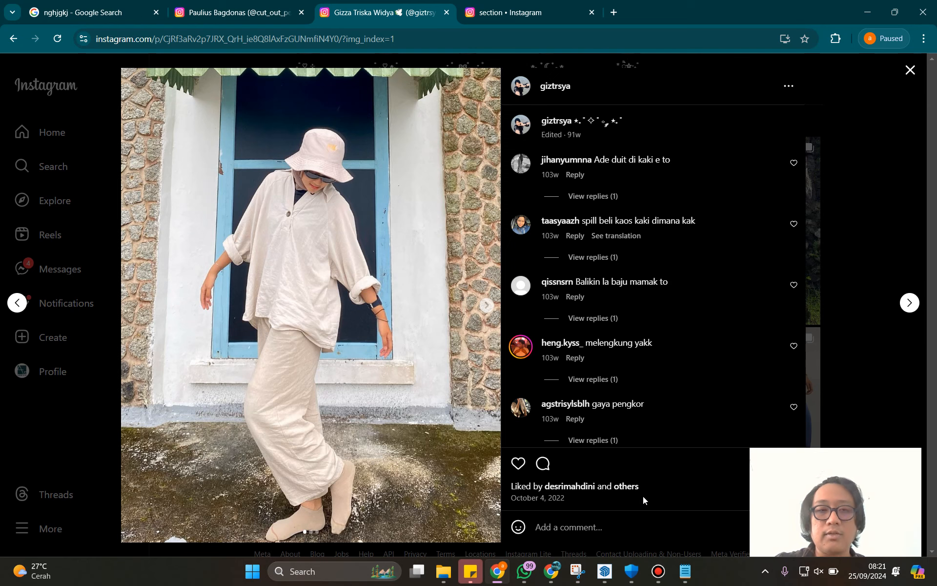
left_click(577, 571)
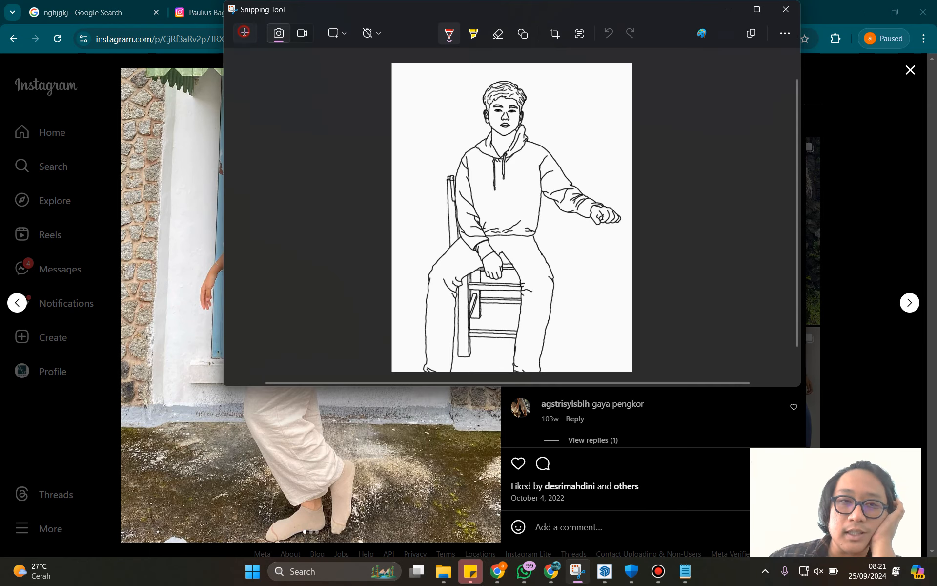
left_click(245, 34)
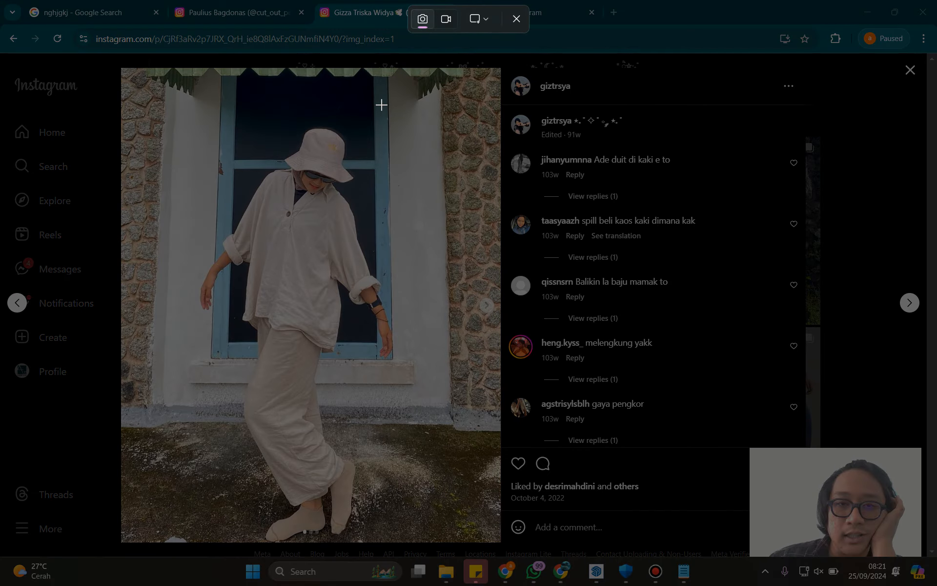
left_click_drag(139, 89, 470, 542)
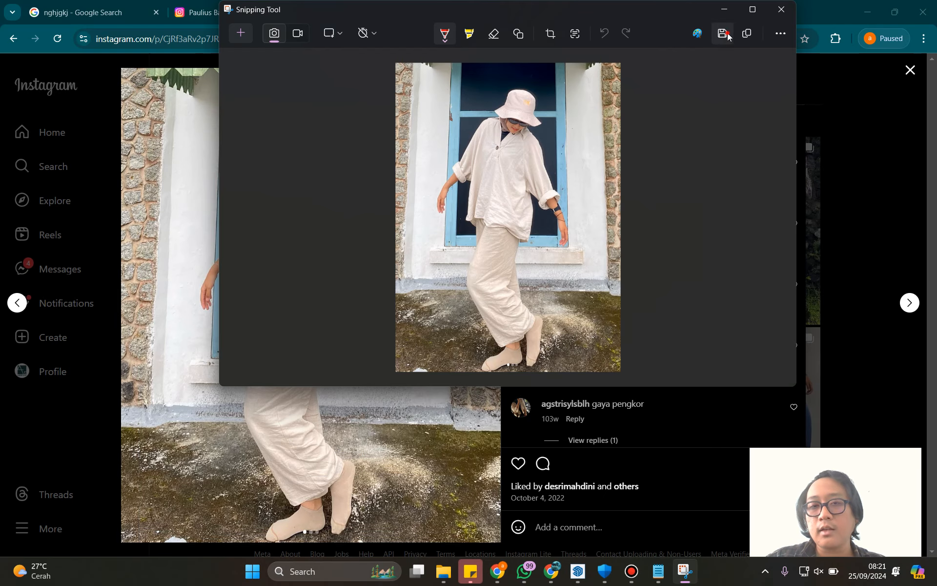
Step: Save the snip as a PNG in Downloads under the pictured person's first name and minimise Snipping Tool
key("ctrl+s")
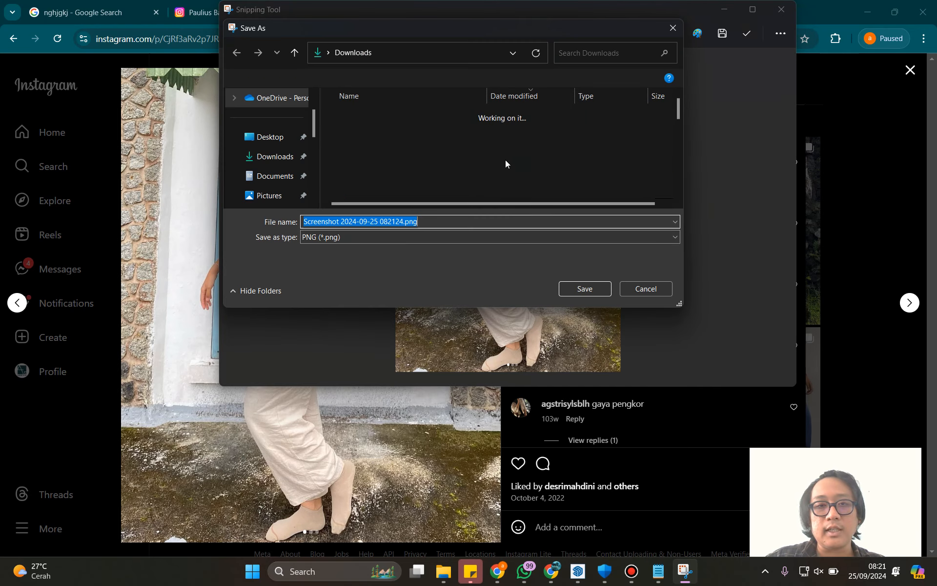
type("gizza")
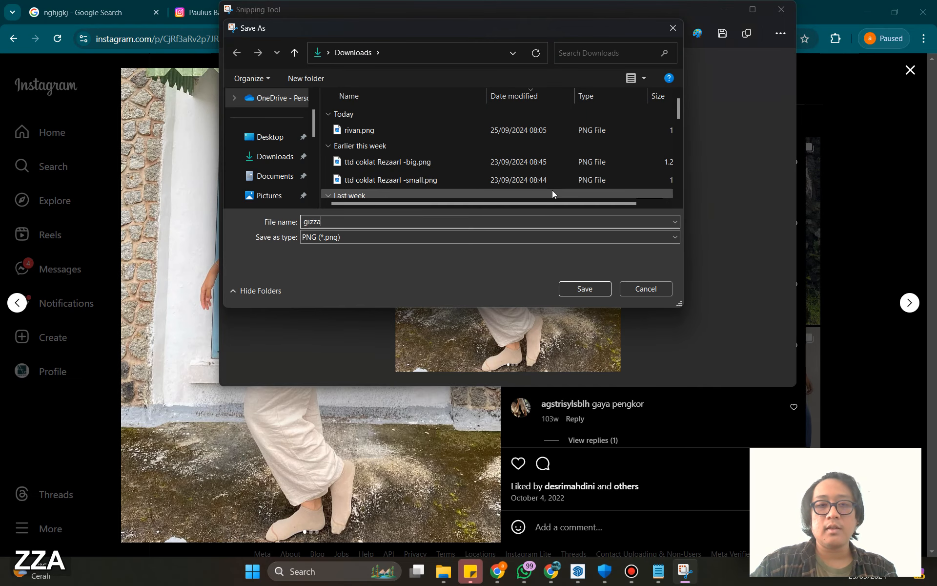
key("Return")
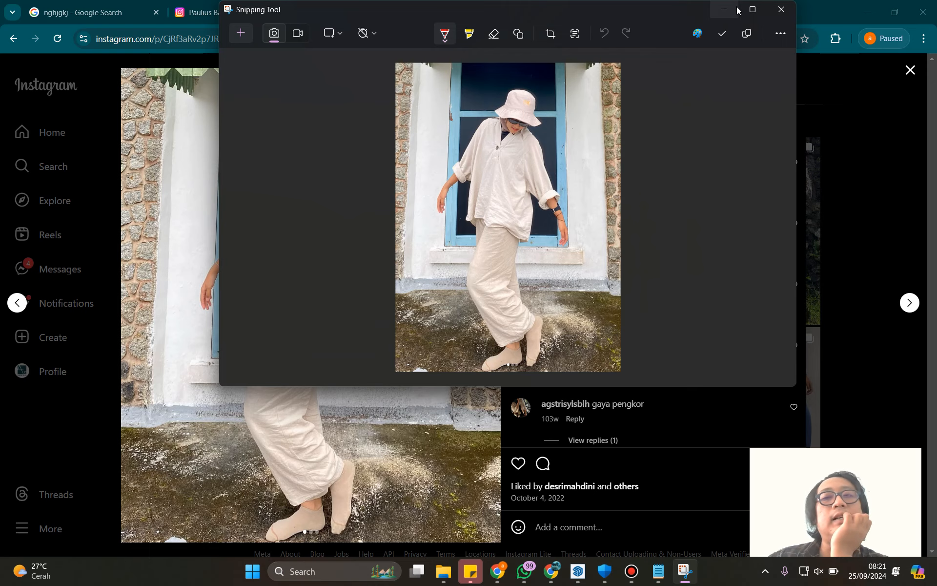
left_click(730, 9)
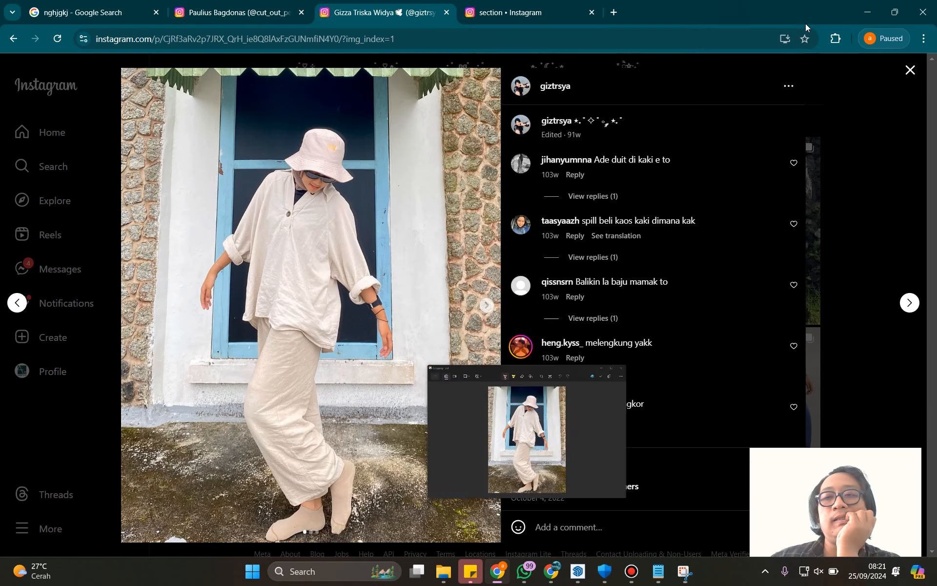
Step: Launch Adobe Photoshop 2024 and minimise the browser and File Explorer windows
left_click(866, 13)
left_click(443, 571)
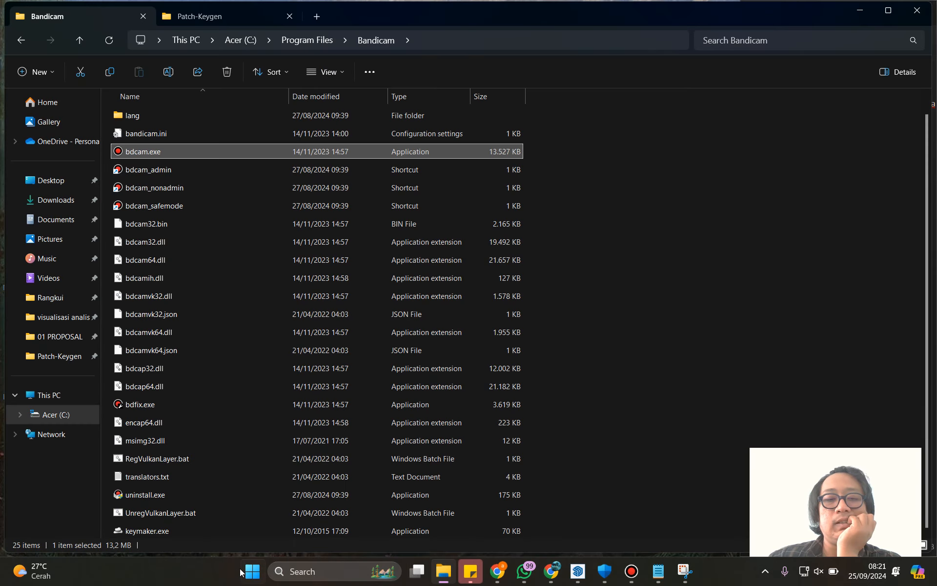
left_click(252, 572)
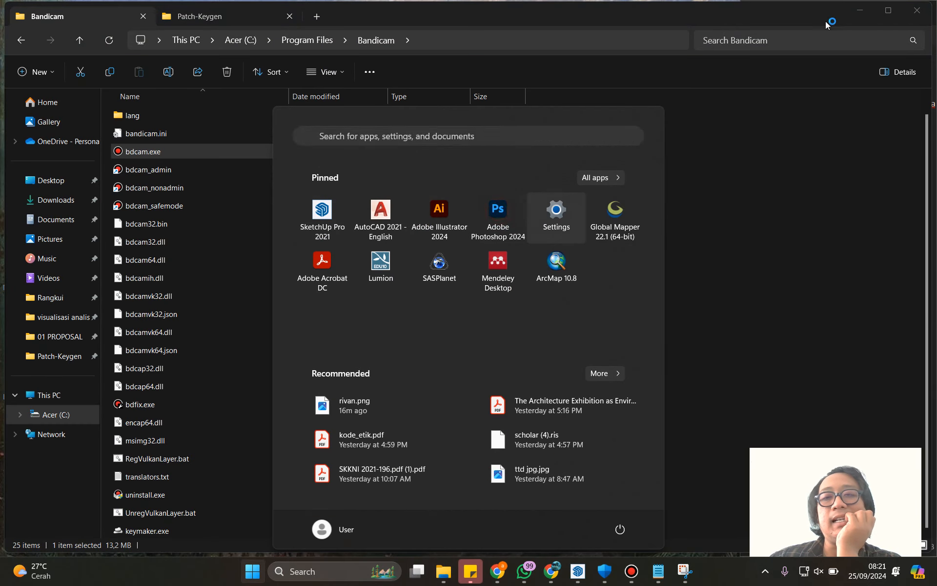
left_click(860, 11)
left_click(860, 10)
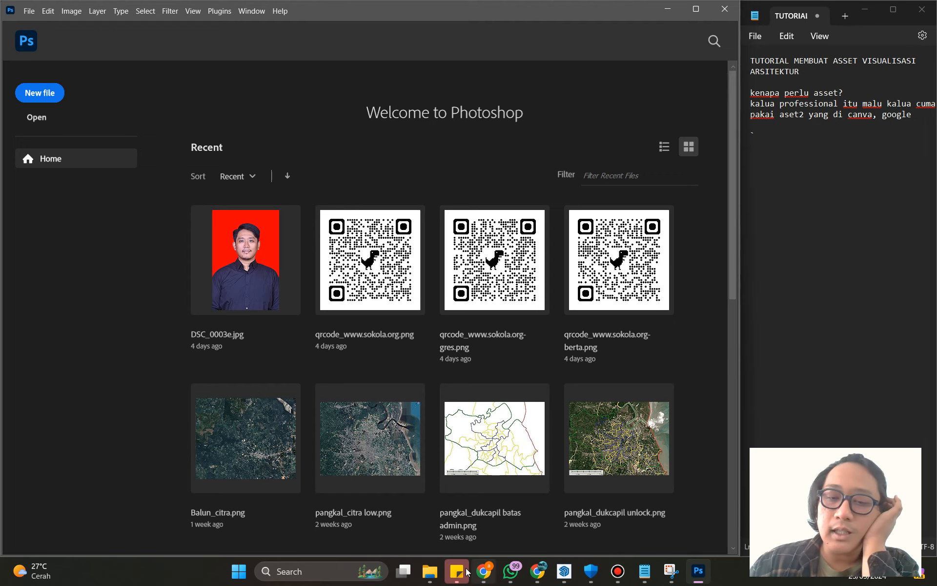
Step: Open the Downloads folder in File Explorer and select the newly saved figure snip
left_click(430, 571)
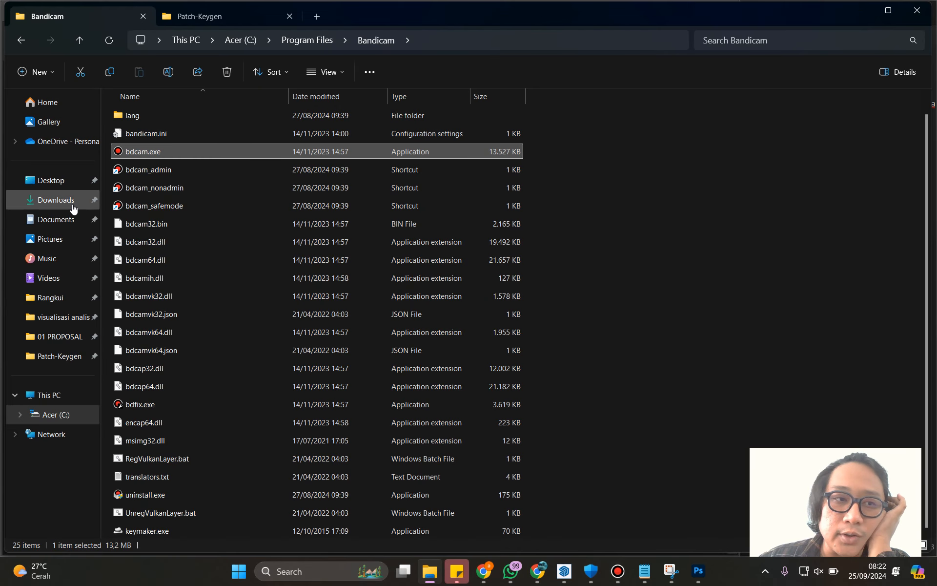
left_click(225, 18)
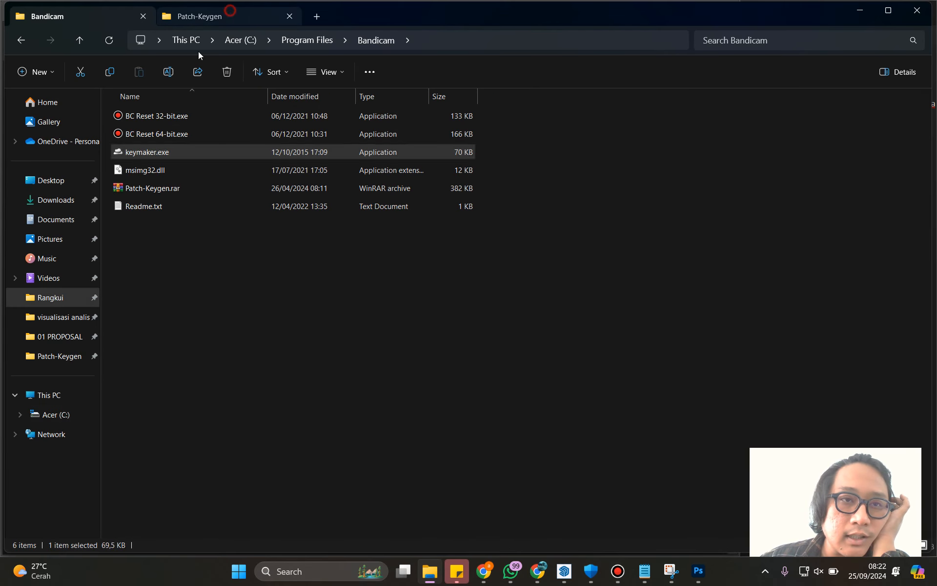
left_click(62, 219)
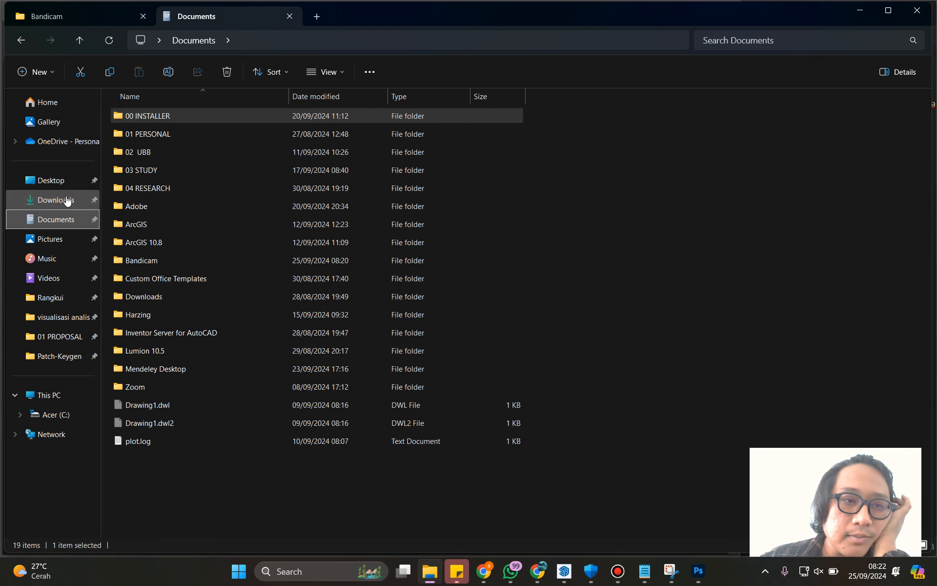
left_click(66, 201)
left_click(162, 136)
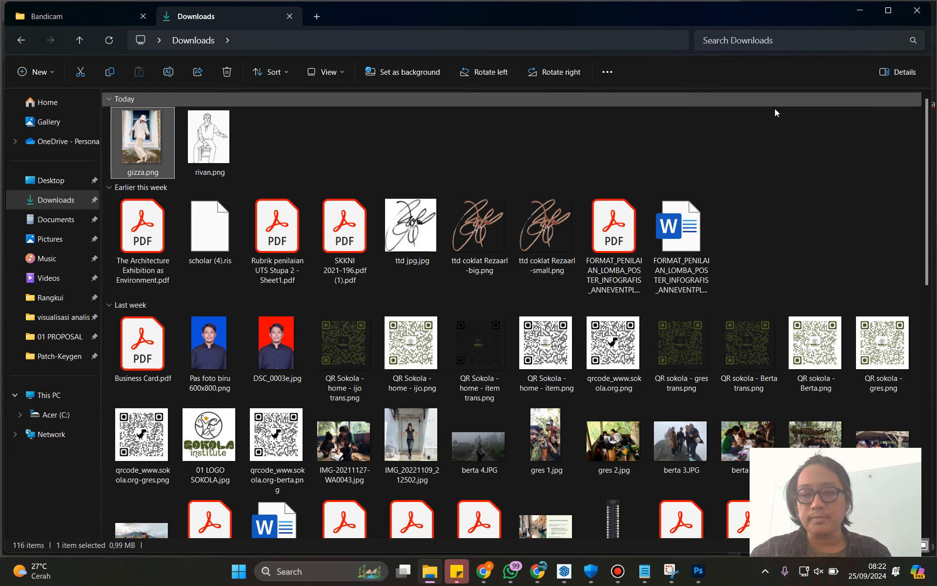
mouse_move(148, 141)
left_mouse_down()
mouse_move(509, 346)
mouse_move(685, 533)
mouse_move(46, 115)
mouse_move(139, 140)
left_mouse_up()
Step: Create a new Photoshop document from the A4 preset, 210 x 297 mm at 300 ppi, and minimise File Explorer
left_click(702, 578)
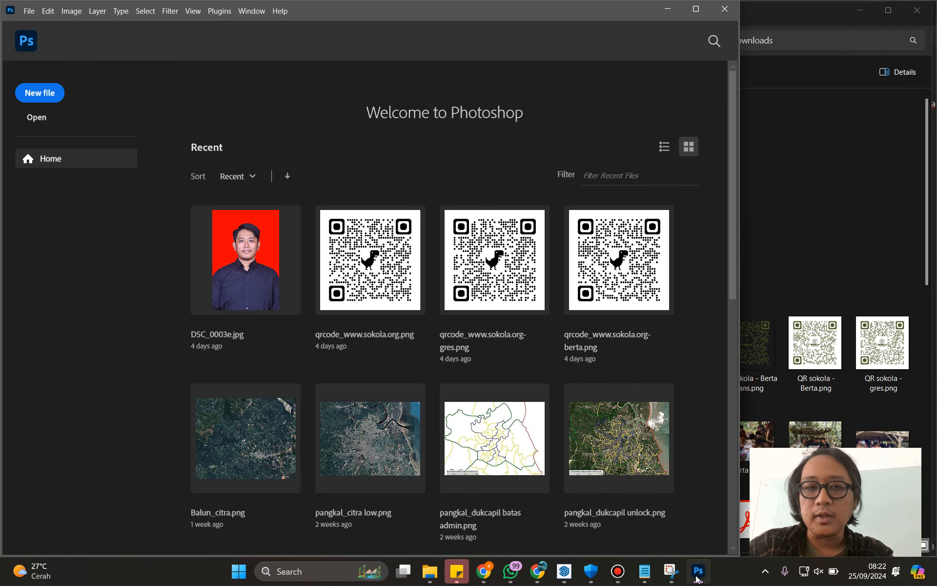
left_click(37, 97)
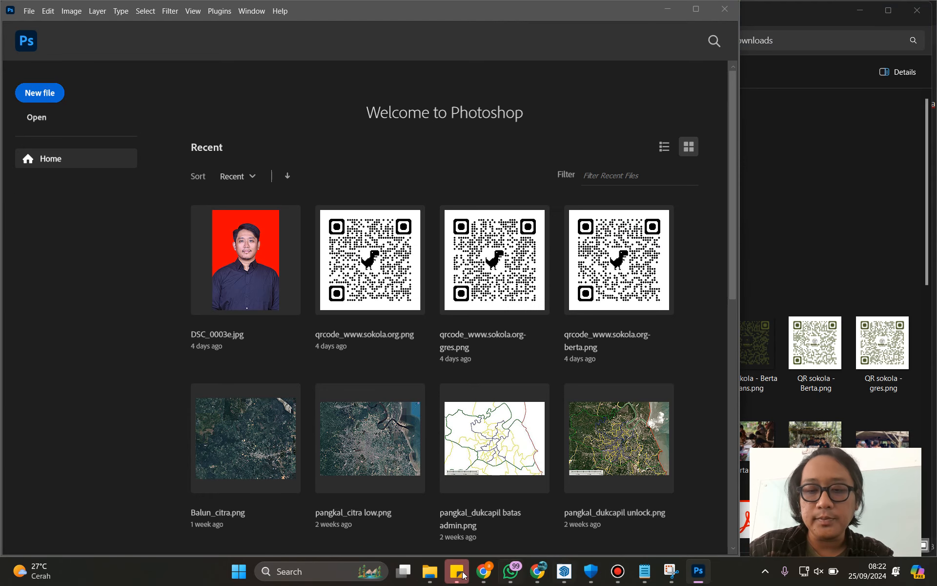
left_click(191, 167)
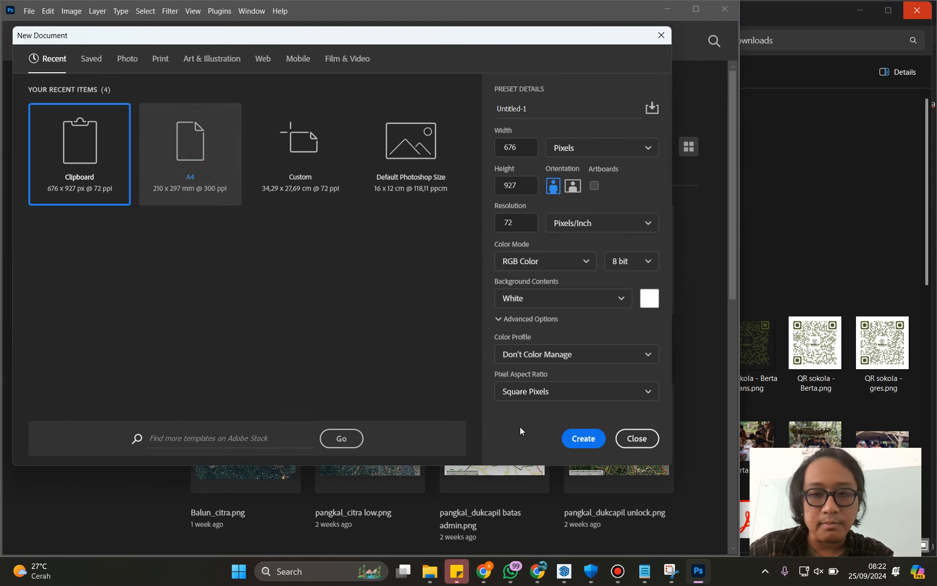
left_click(581, 437)
left_click(860, 10)
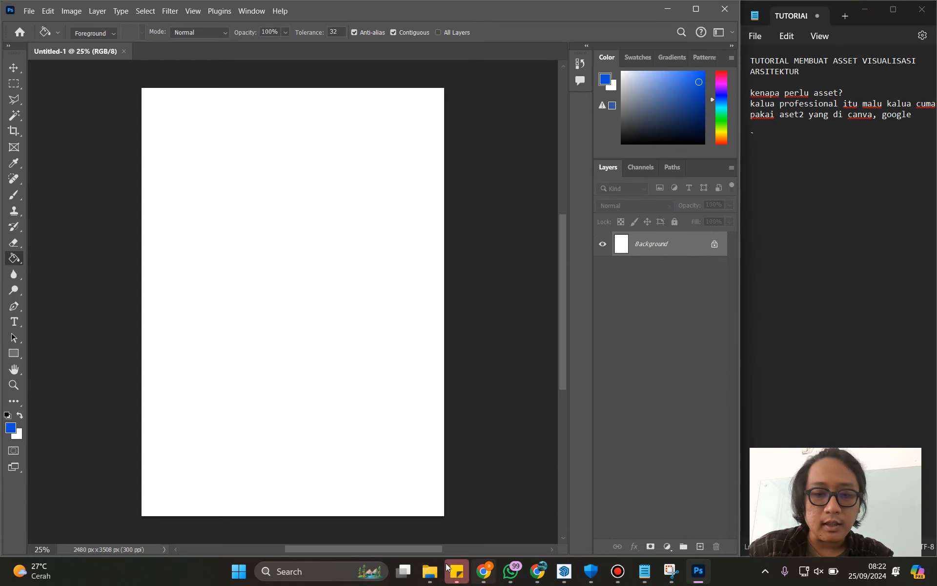
Step: Place the figure snip from Downloads into the blank A4 document and commit it as a new layer
left_click(431, 572)
left_click(430, 571)
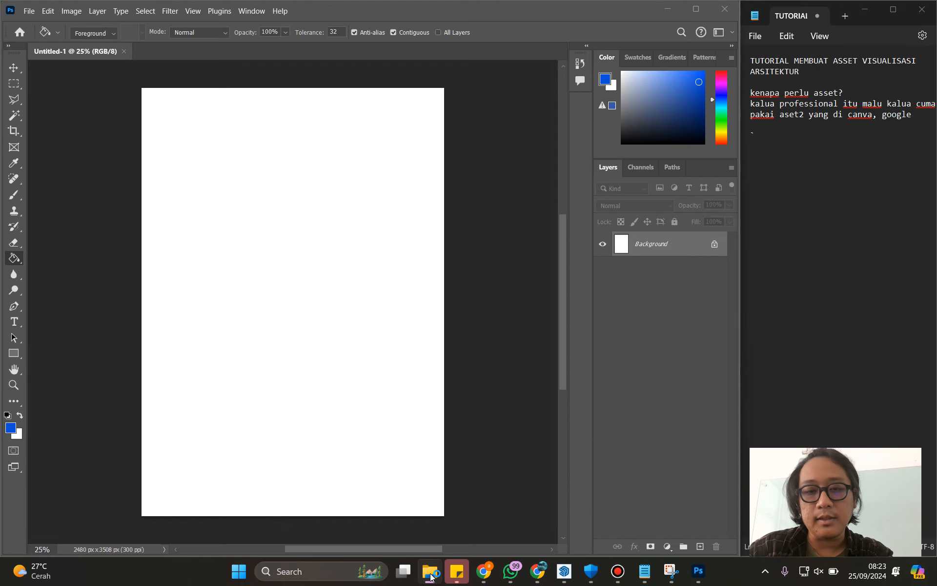
left_click_drag(158, 146, 223, 274)
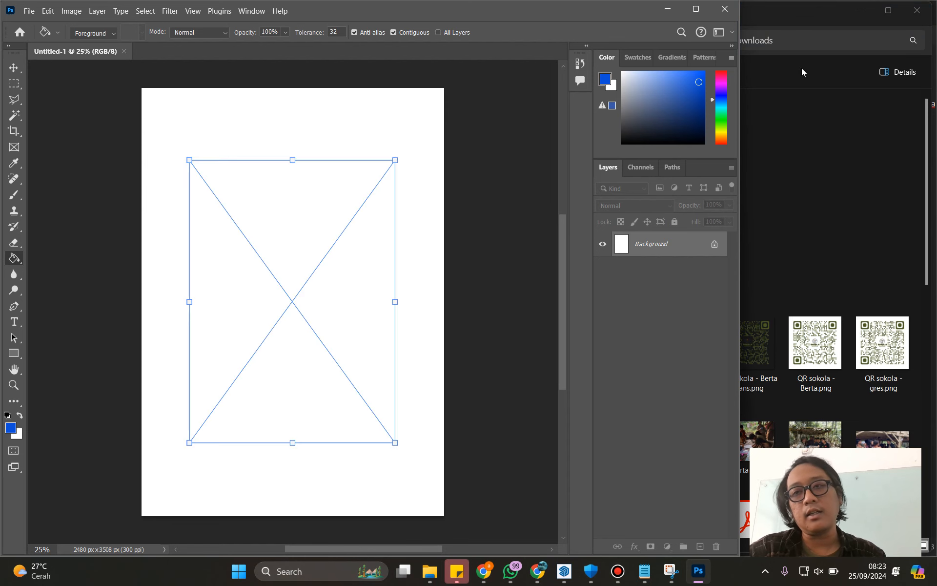
key("Return")
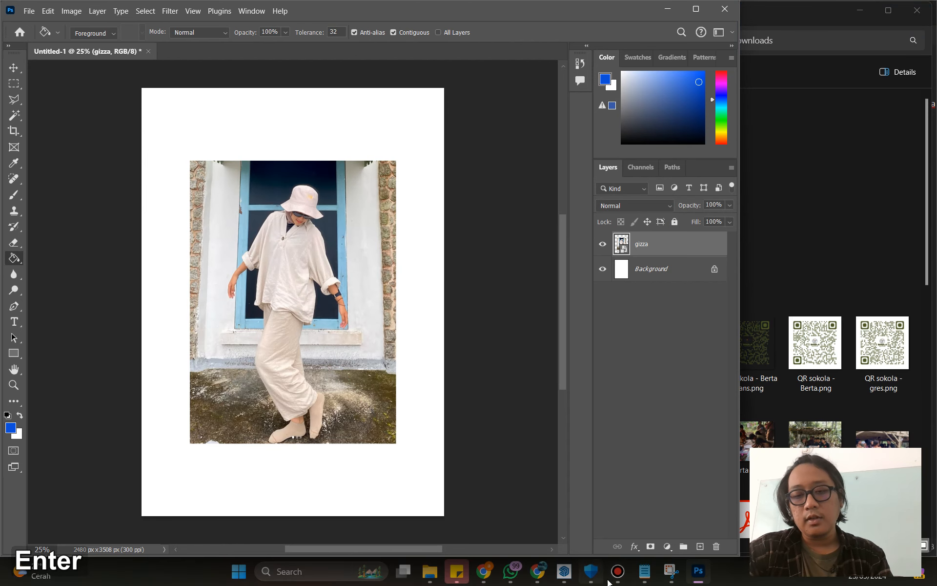
Step: Replace the stray character in the Notepad note with the heading "01. TRACE ASSET DI PHOTOSHOP" and add blank lines below
left_click(644, 571)
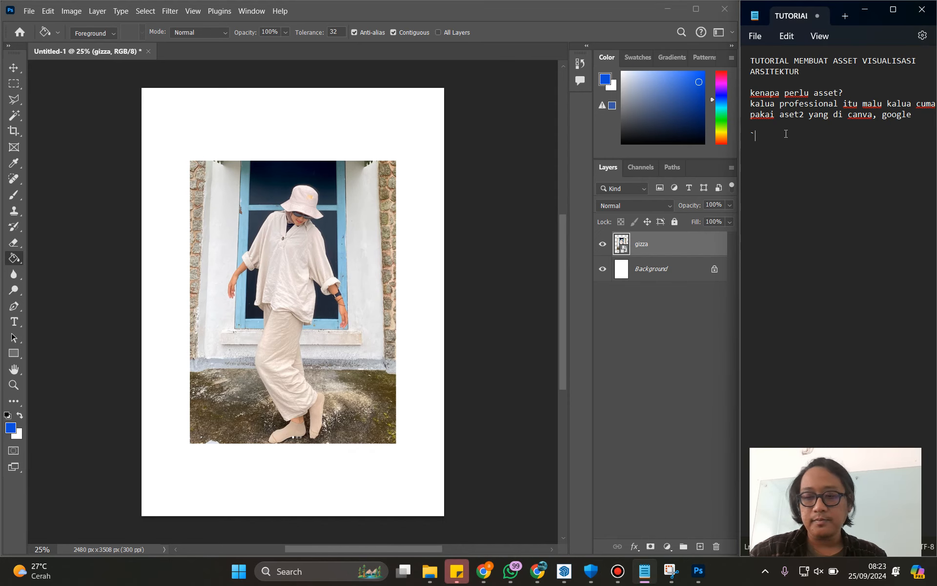
key("BackSpace")
type("01. TRAE")
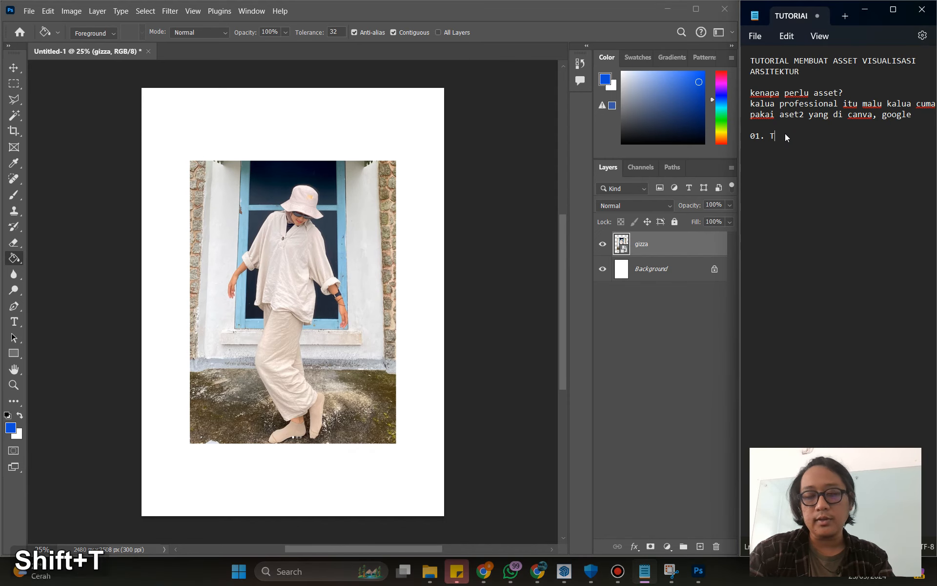
key("BackSpace")
type("CE ASSET DI PHOTSH")
key("BackSpace")
key("BackSpace")
key("BackSpace")
key("BackSpace")
type("OTOS")
key("BackSpace")
key("BackSpace")
type("OSHOP")
key("Return")
key("Return")
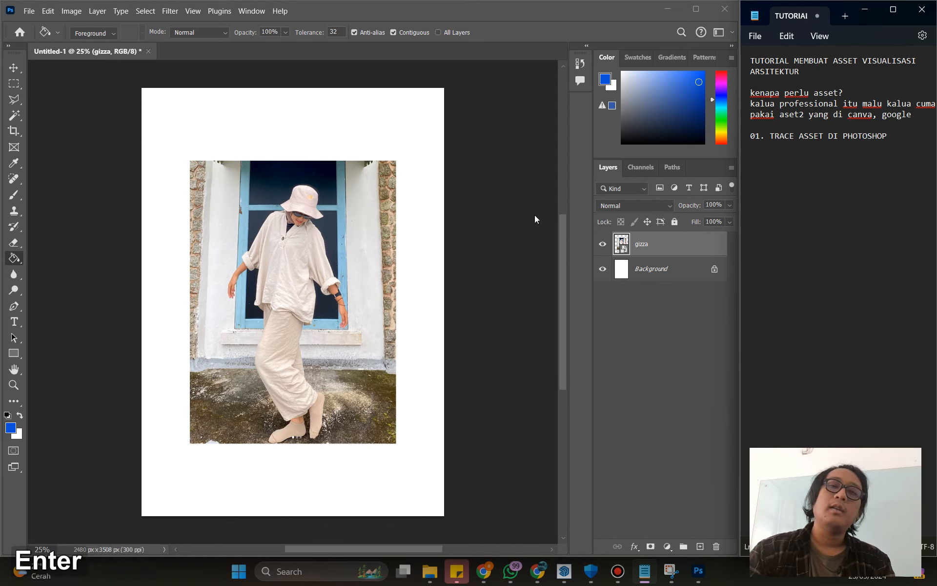
Step: Try to fade the gizza photo layer by setting its opacity to 79% and testing other opacity values
left_click(663, 242)
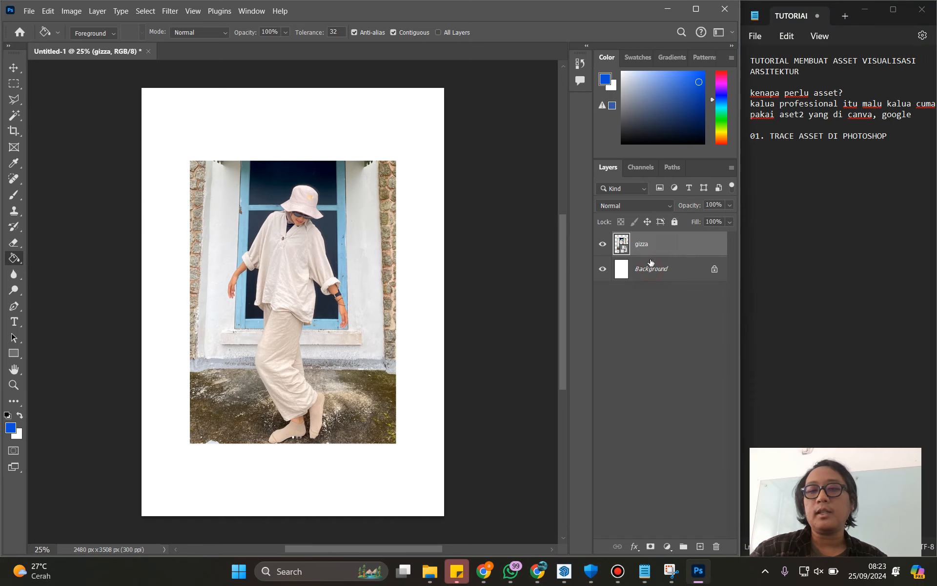
right_click(657, 250)
key("Escape")
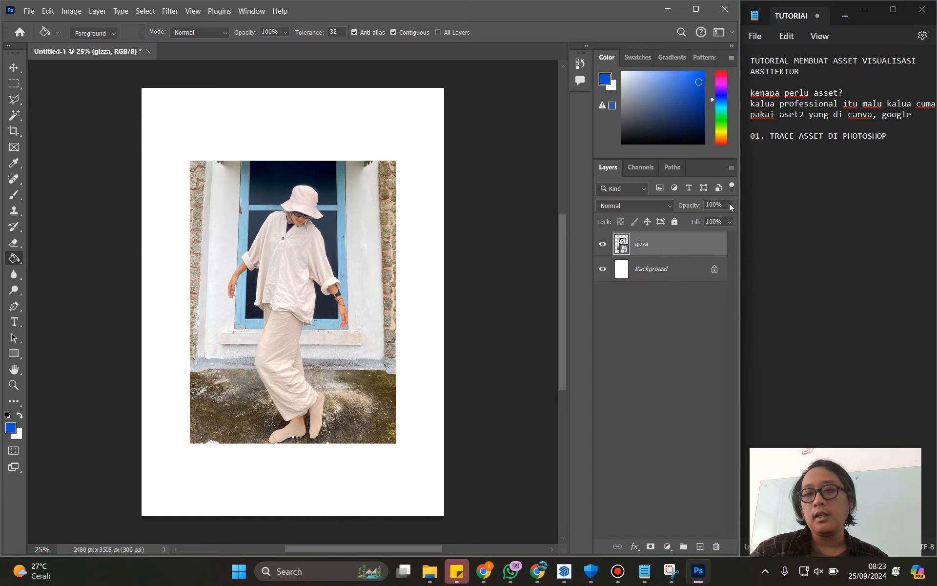
left_click_drag(717, 224, 718, 223)
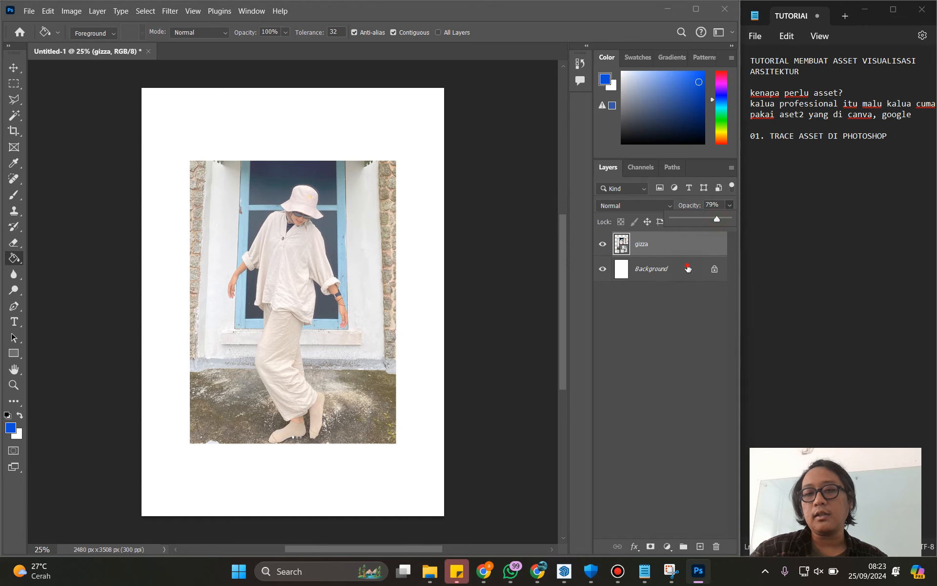
key("1")
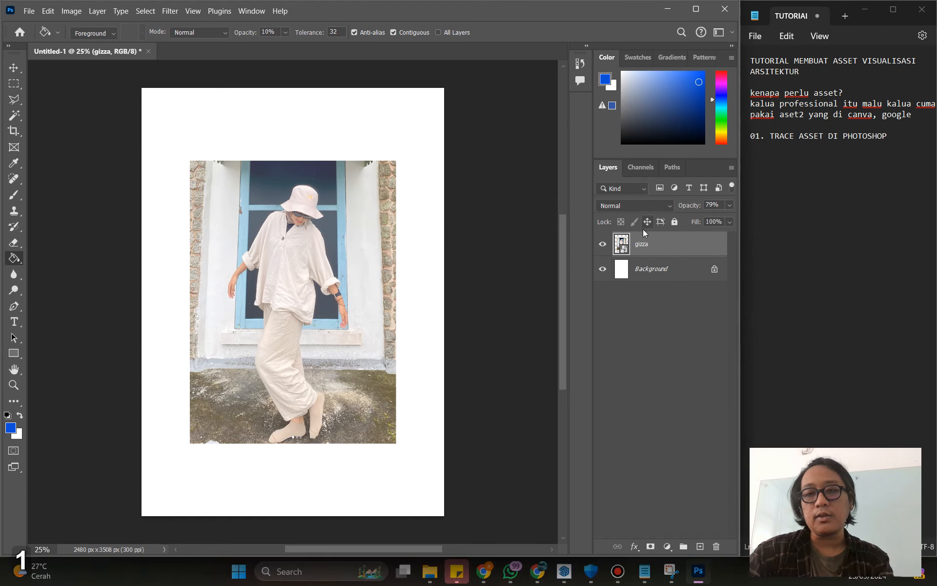
left_click(671, 272)
left_click(652, 250)
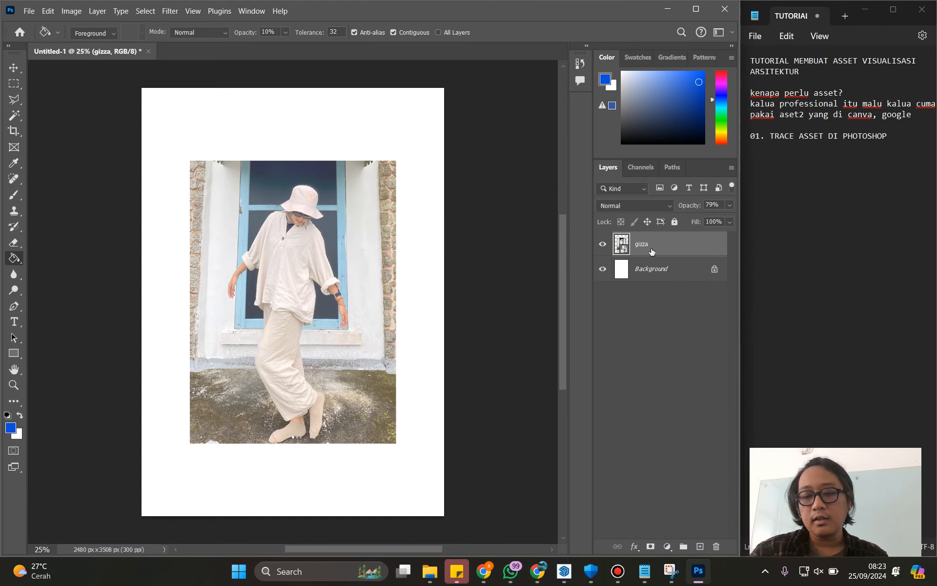
key("0")
left_click(676, 273)
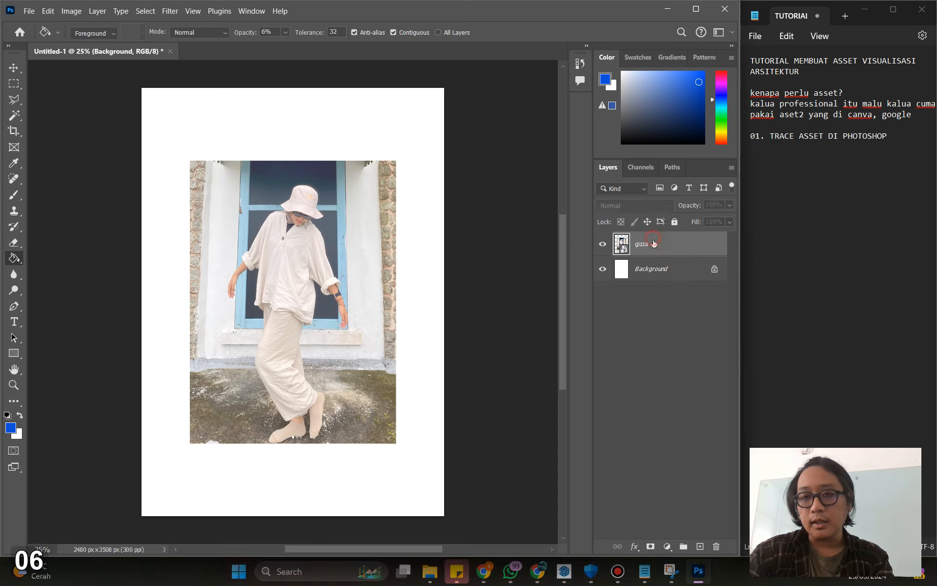
left_click(661, 250)
left_click(730, 205)
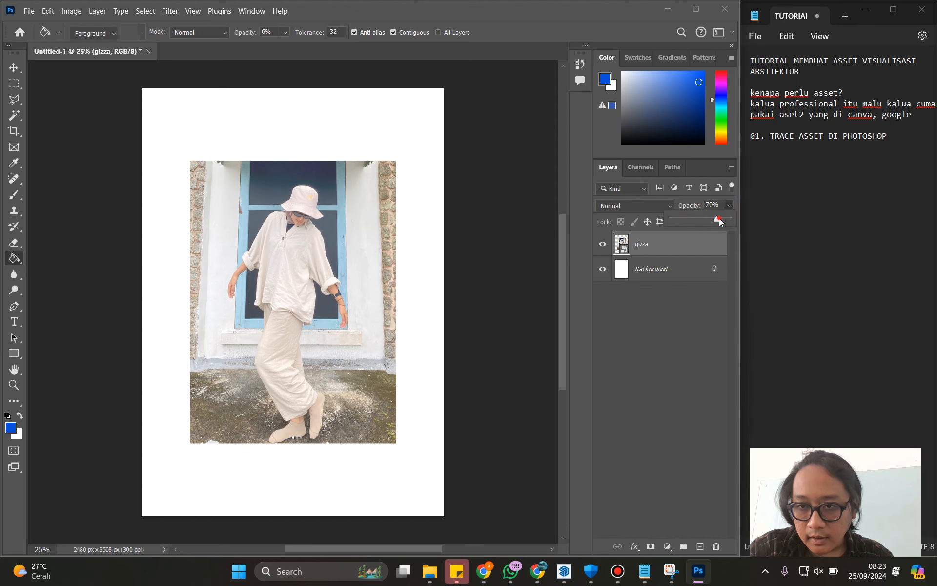
left_click(666, 270)
left_click(663, 246)
key("5")
key("5")
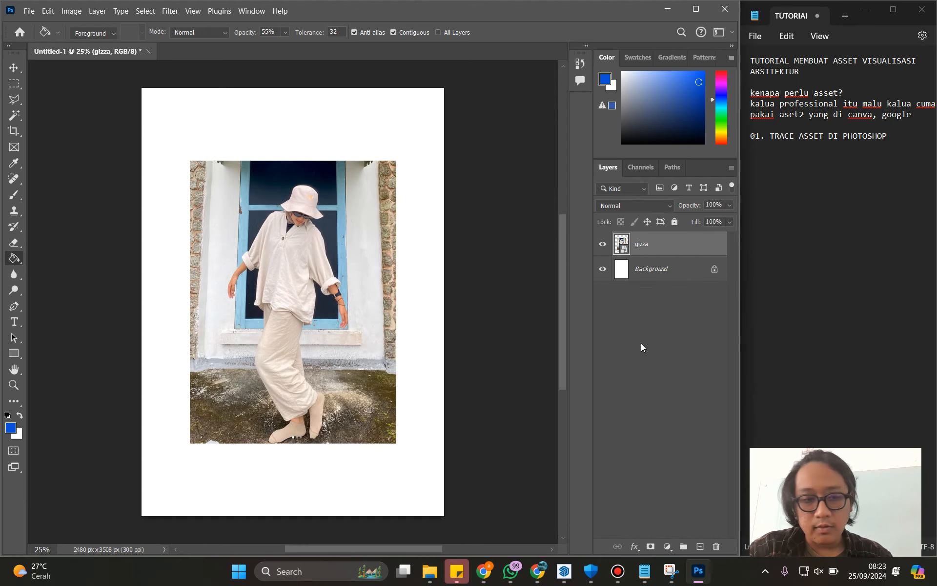
Step: Lower the gizza layer's opacity so the photo becomes a faint tracing guide, and add a new empty layer above it
left_click(729, 205)
left_click_drag(730, 218, 694, 218)
left_click(699, 546)
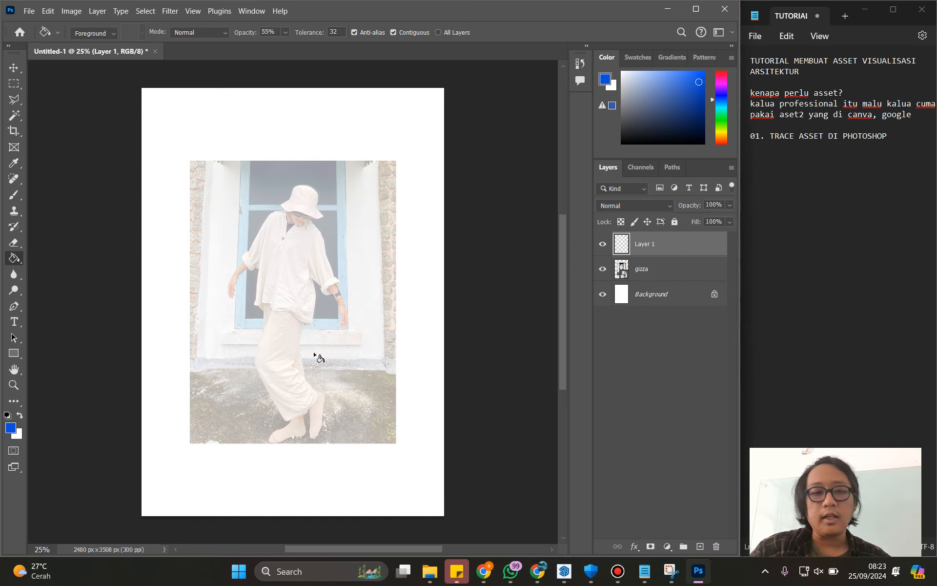
Step: Activate the Brush tool and set the foreground colour to black, 000000
scroll(259, 399, "up", 2)
scroll(262, 364, "up", 3)
key("b")
mouse_move(239, 334)
left_mouse_down()
mouse_move(236, 373)
mouse_move(303, 245)
left_mouse_up()
scroll(303, 245, "up", 2)
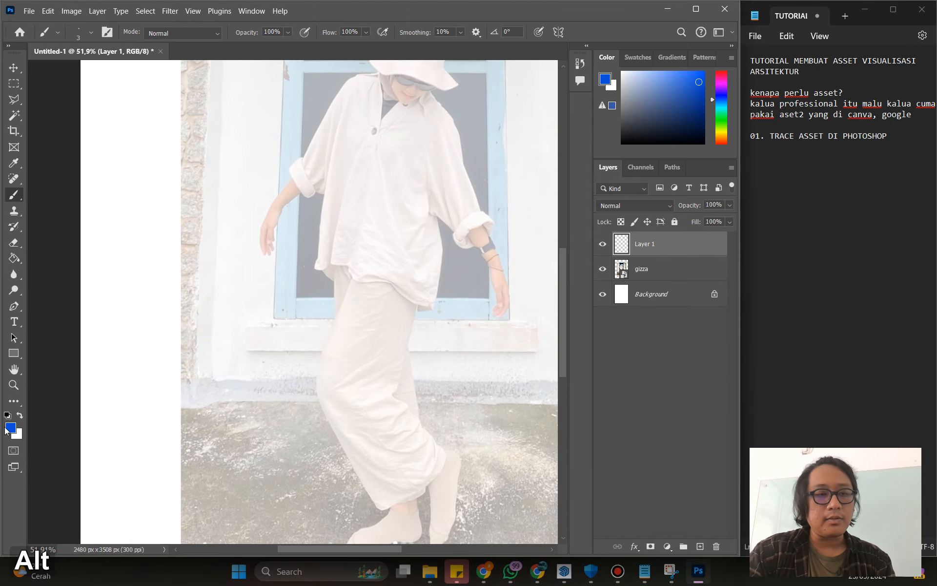
left_click(10, 428)
type("000000")
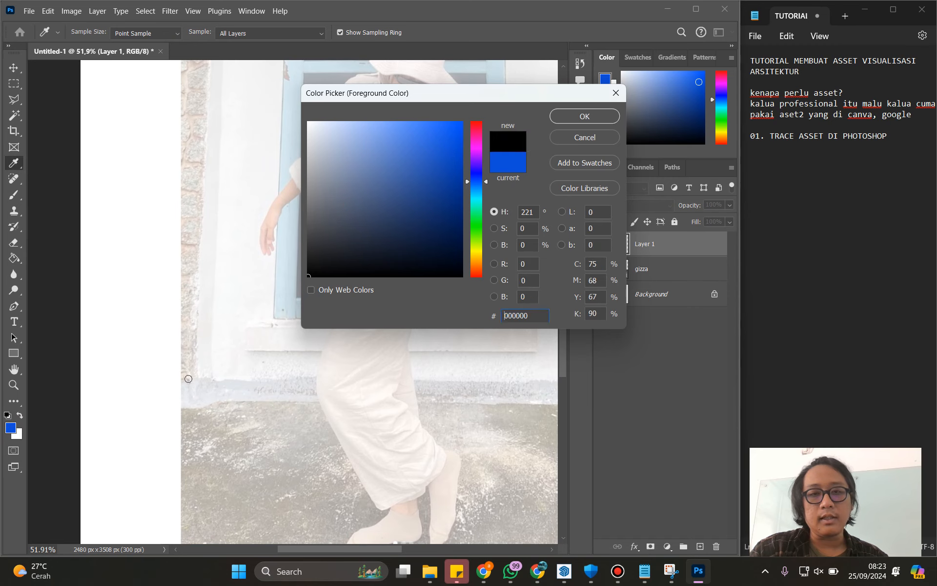
left_click(605, 122)
Step: Trace the full outline of the bucket hat, including its crown and brim, with the black brush on Layer 1
left_click_drag(375, 190, 334, 281)
scroll(333, 281, "up", 5)
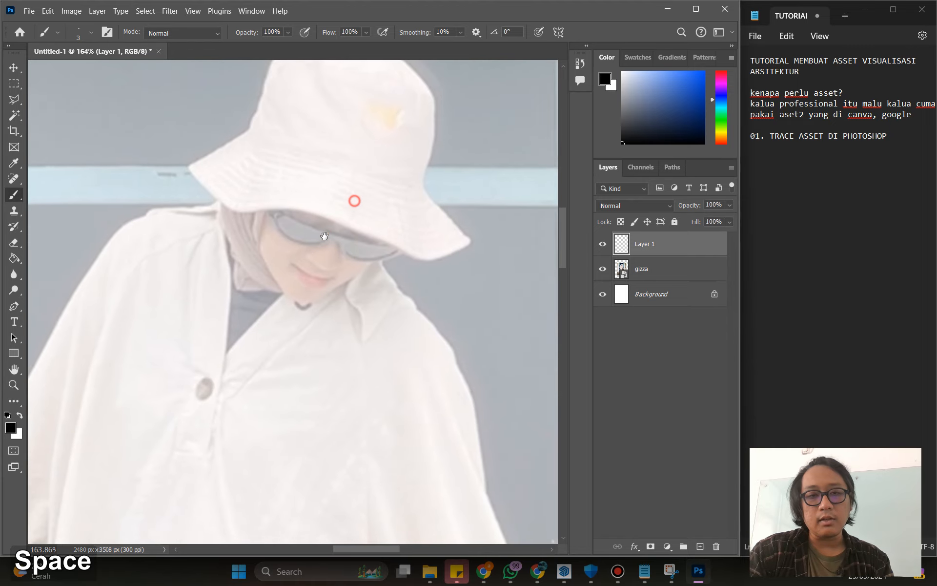
left_click_drag(353, 198, 323, 216)
left_click_drag(180, 177, 248, 137)
left_click_drag(302, 161, 326, 283)
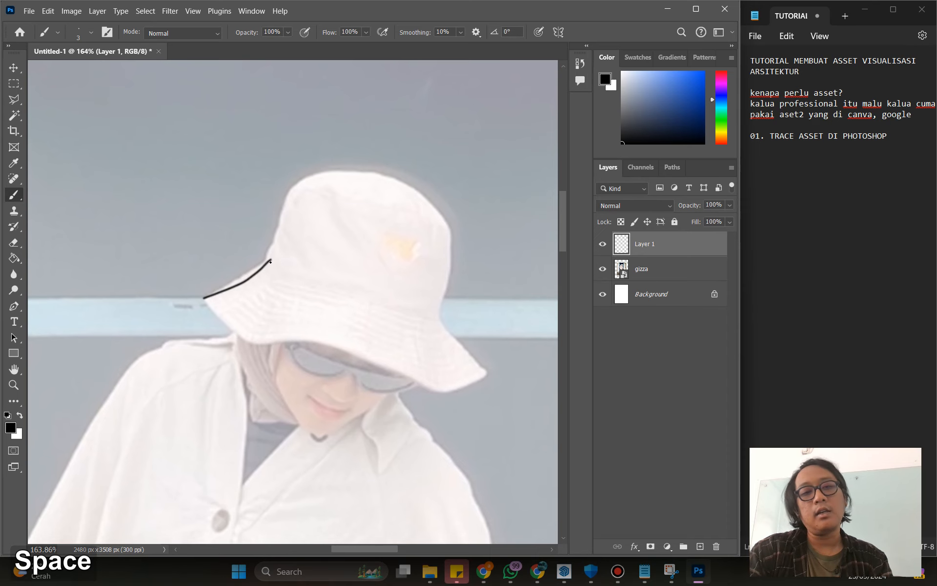
left_click_drag(270, 260, 272, 243)
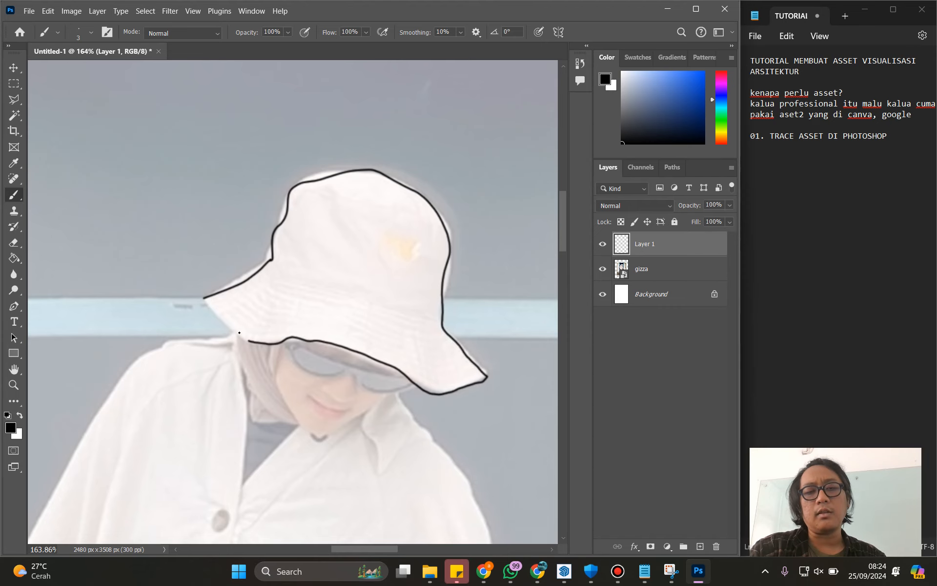
Step: Trace the sunglasses, the nose and the outline of the face below the hat brim
left_click_drag(271, 382, 237, 257)
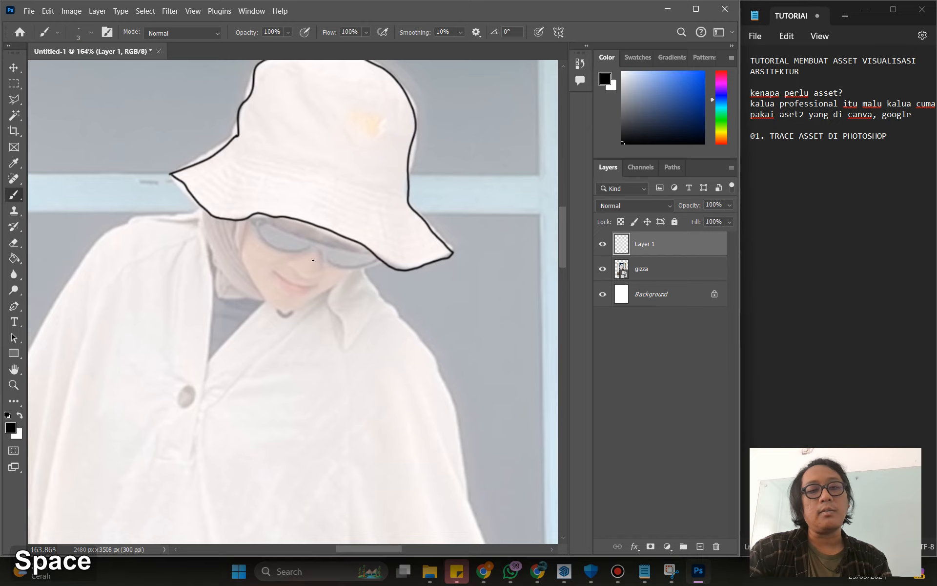
scroll(324, 251, "up", 4, "alt")
scroll(324, 261, "up", 2)
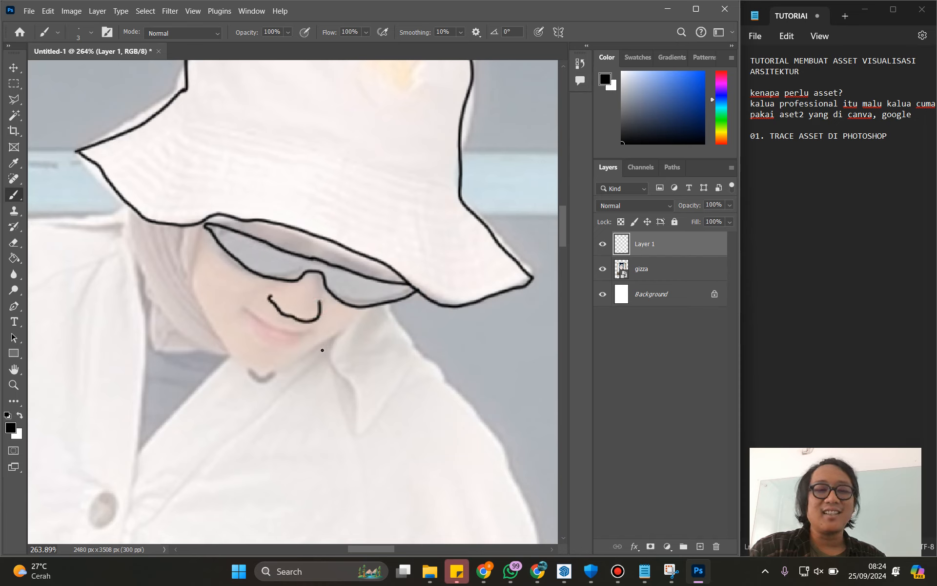
scroll(322, 350, "up", 5)
mouse_move(448, 227)
left_mouse_down()
mouse_move(326, 310)
mouse_move(269, 305)
mouse_move(247, 286)
mouse_move(188, 174)
mouse_move(196, 107)
mouse_move(190, 132)
mouse_move(260, 201)
mouse_move(246, 250)
left_mouse_up()
key("space")
scroll(249, 242, "down", 5)
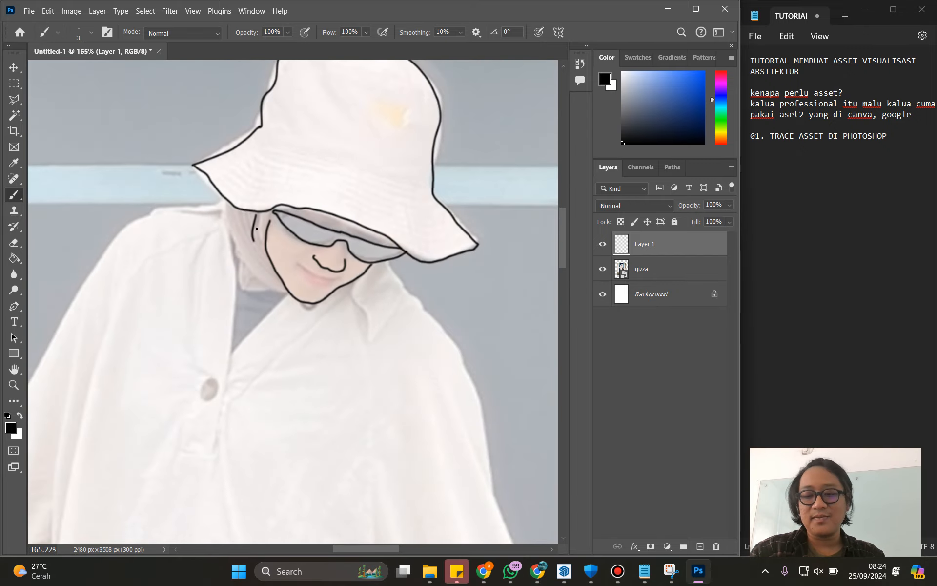
Step: Trace the mouth with a thinner size 2 brush, undoing the unwanted stroke
scroll(264, 251, "up", 4)
left_click_drag(270, 274, 330, 307)
key("ctrl+z")
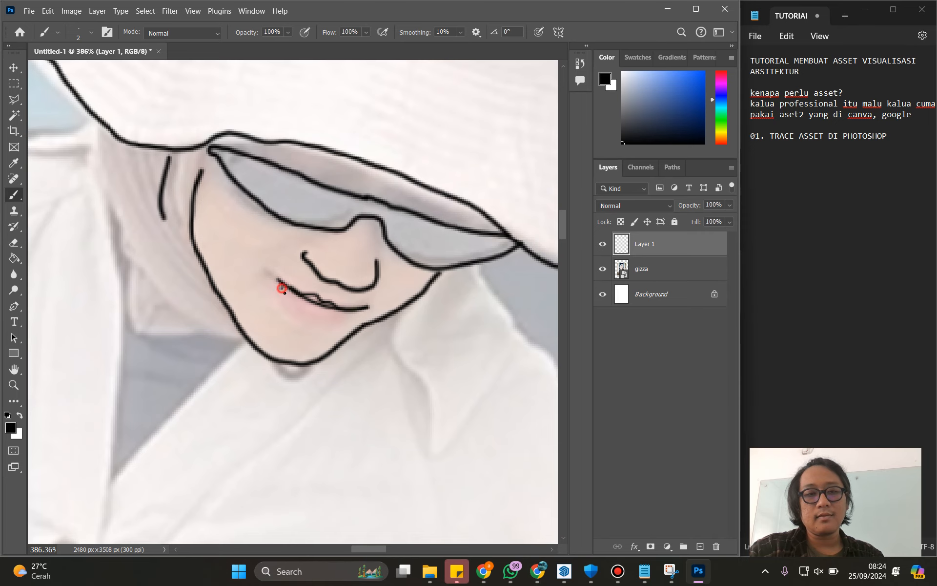
left_click_drag(328, 310, 330, 270)
Step: Trace the headscarf's outer edge, its lower end and the folds beside the face
left_click_drag(251, 278, 359, 322)
mouse_move(236, 160)
left_mouse_down()
mouse_move(260, 242)
mouse_move(303, 280)
left_mouse_up()
mouse_move(202, 118)
left_mouse_down()
mouse_move(209, 202)
mouse_move(234, 263)
mouse_move(316, 328)
left_mouse_up()
mouse_move(236, 268)
left_mouse_down()
mouse_move(248, 329)
mouse_move(280, 336)
left_mouse_up()
scroll(239, 333, "down", 5)
left_click_drag(295, 381, 316, 269)
scroll(261, 290, "down", 2)
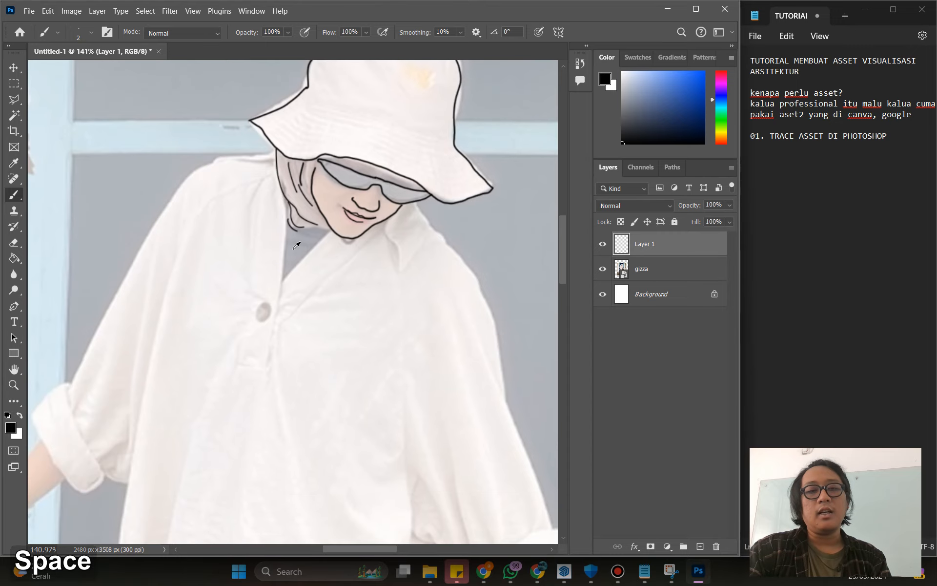
Step: Draw short thin crease lines on the shirt around the button and the lower end of the neck opening
scroll(308, 251, "up", 3)
scroll(306, 311, "up", 3)
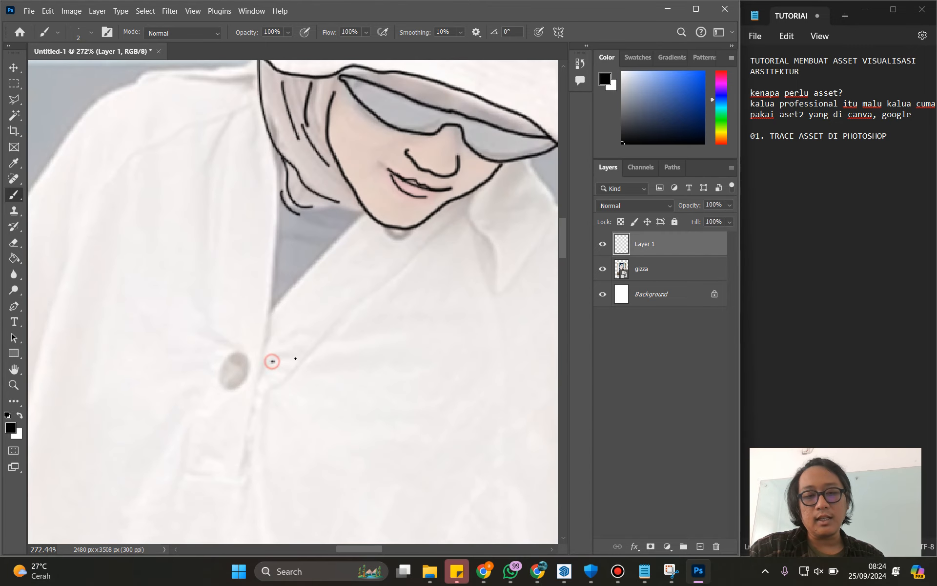
scroll(302, 334, "up", 1)
mouse_move(308, 345)
left_mouse_down()
mouse_move(268, 394)
mouse_move(224, 359)
mouse_move(222, 342)
left_mouse_up()
Step: Step the brush size down and up to demonstrate resizing, ending at size 3
key("bracketright")
key("bracketright")
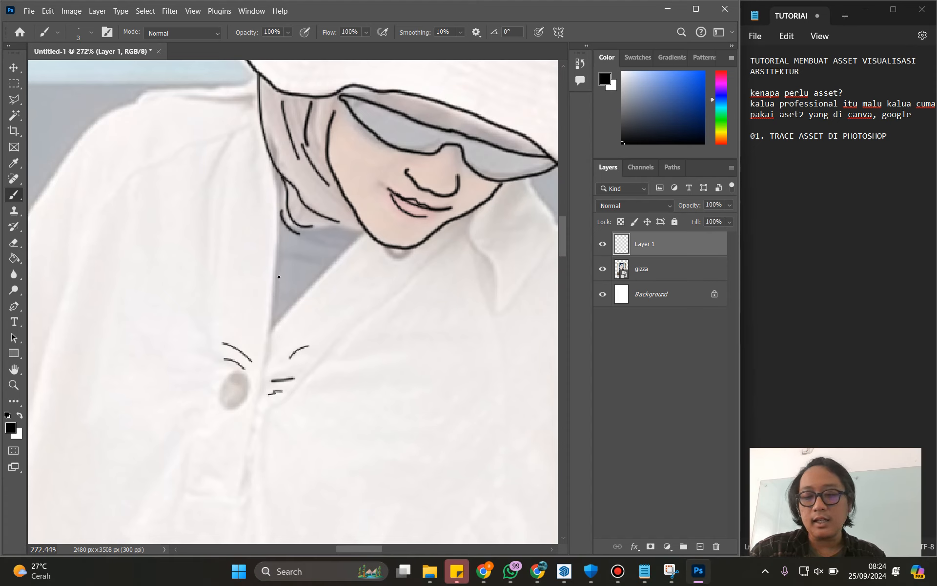
key("bracketleft")
key("bracketleft")
key("bracketleft")
key("bracketleft")
key("bracketleft")
key("bracketleft")
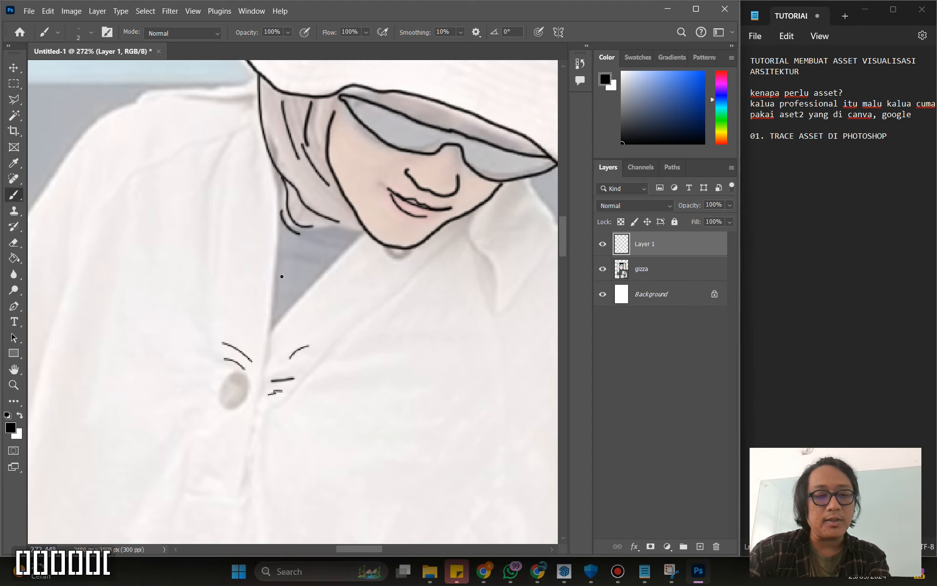
key("bracketleft")
key("bracketleft")
key("bracketleft")
key("bracketleft")
key("bracketleft")
key("bracketleft")
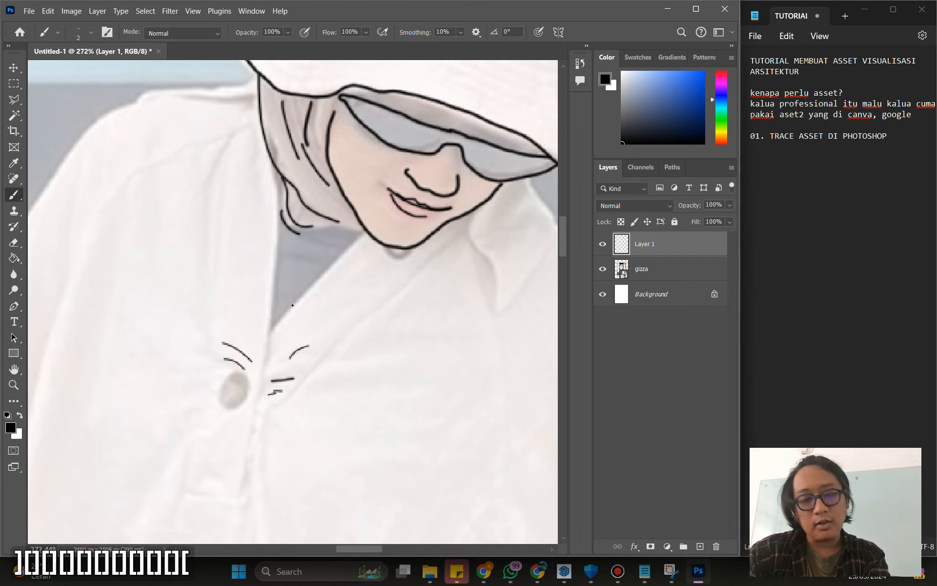
key("bracketright")
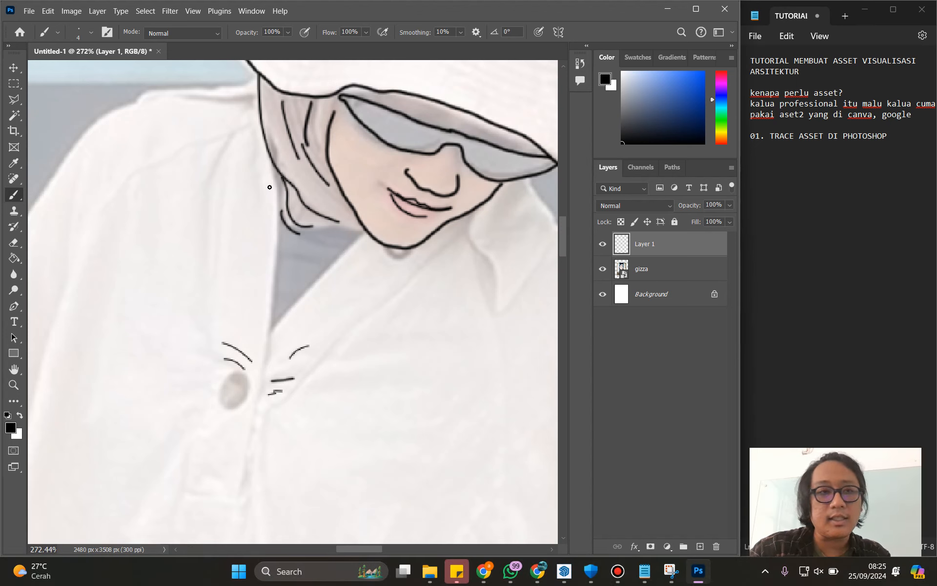
key("bracketleft")
key("bracketleft")
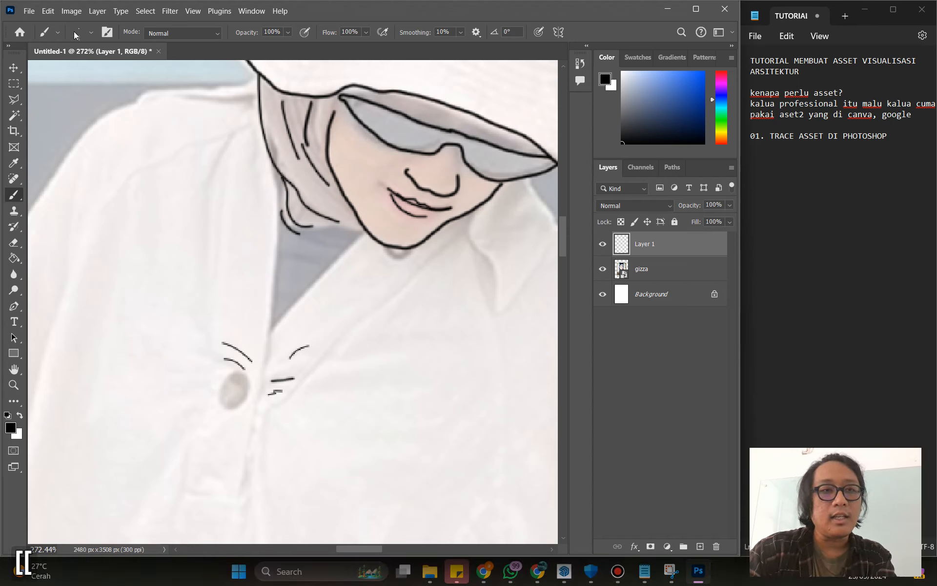
key("bracketright")
key("bracketright")
key("bracketright")
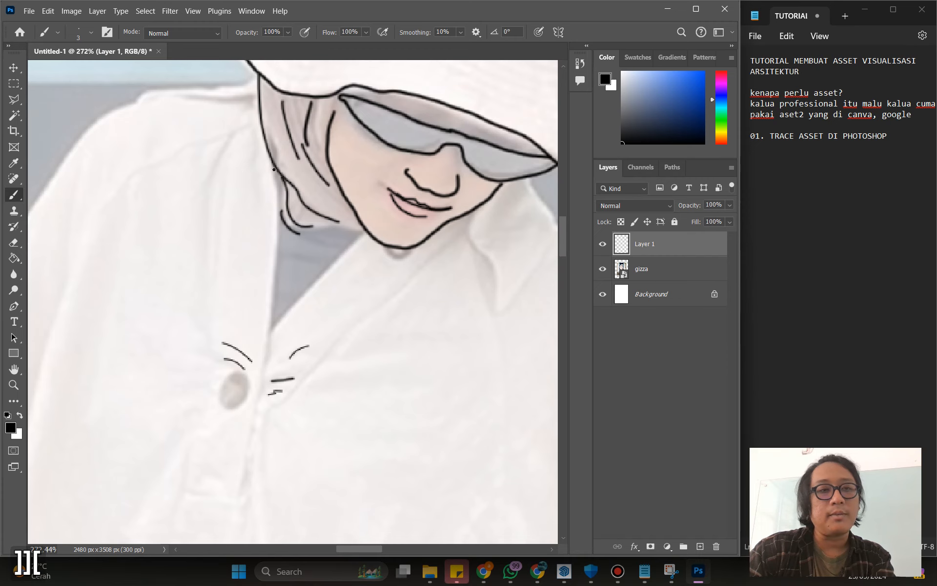
Step: Trace the shirt's neck opening from below the headscarf down to the point of the V
mouse_move(271, 160)
left_mouse_down()
mouse_move(281, 194)
mouse_move(269, 361)
mouse_move(282, 320)
mouse_move(364, 230)
left_mouse_up()
scroll(327, 274, "down", 3)
left_click_drag(266, 277, 334, 224)
Step: Trace the shoulder, the sleeve edges and the rolled cuff of the arm on the viewer's left
left_click_drag(359, 110, 290, 127)
left_click_drag(254, 157, 130, 376)
mouse_move(143, 363)
left_mouse_down()
mouse_move(200, 336)
mouse_move(236, 402)
mouse_move(222, 420)
mouse_move(187, 431)
mouse_move(214, 409)
mouse_move(192, 425)
mouse_move(139, 357)
mouse_move(117, 303)
mouse_move(166, 252)
left_mouse_up()
scroll(158, 284, "up", 2)
left_click_drag(227, 368, 253, 353)
left_click_drag(232, 402, 271, 413)
scroll(294, 358, "down", 3)
mouse_move(327, 386)
left_mouse_down()
mouse_move(381, 343)
mouse_move(335, 312)
mouse_move(362, 189)
left_mouse_up()
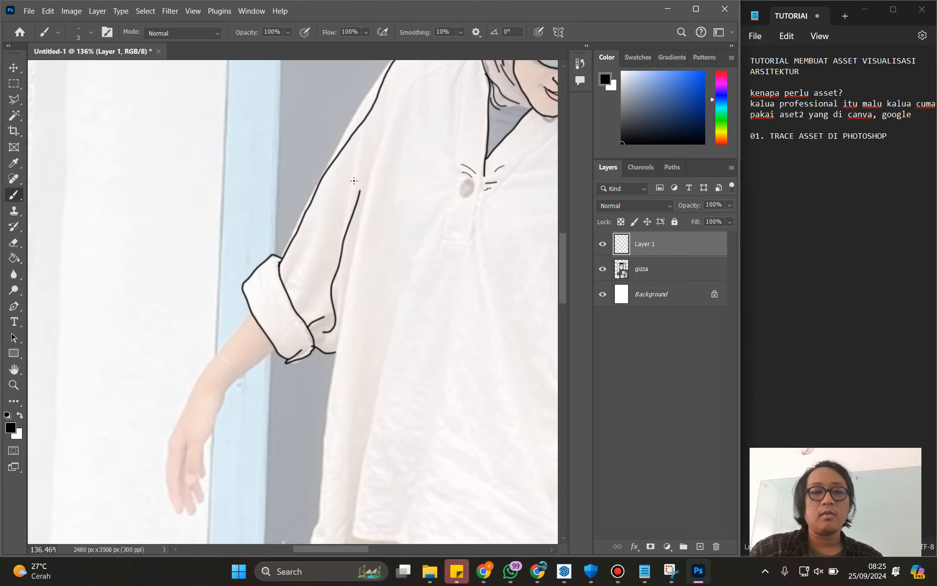
Step: Trace the viewer's-left side edge of the shirt down to the corner of its back hem
left_click_drag(350, 329, 387, 265)
mouse_move(421, 82)
left_mouse_down()
mouse_move(362, 456)
mouse_move(370, 462)
mouse_move(401, 451)
mouse_move(245, 254)
mouse_move(278, 293)
left_mouse_up()
key("space")
mouse_move(277, 249)
left_mouse_down()
mouse_move(286, 370)
mouse_move(301, 335)
mouse_move(288, 238)
left_mouse_up()
scroll(295, 354, "down", 5)
key("space")
Step: Trace the outline of the front trouser leg from the waist around the cuff and back up to the shirt hem
left_click_drag(291, 161, 274, 205)
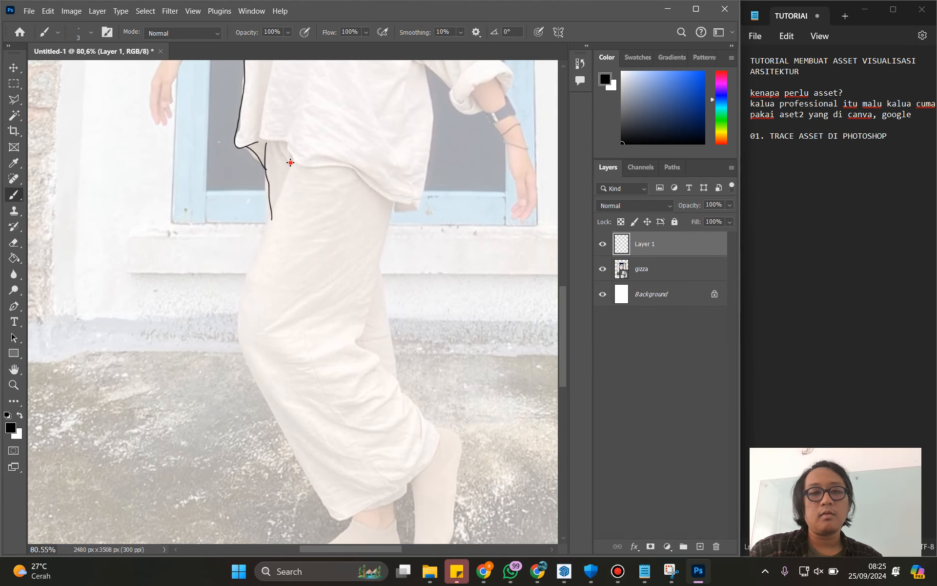
left_click_drag(252, 292, 240, 344)
left_click_drag(261, 398, 318, 496)
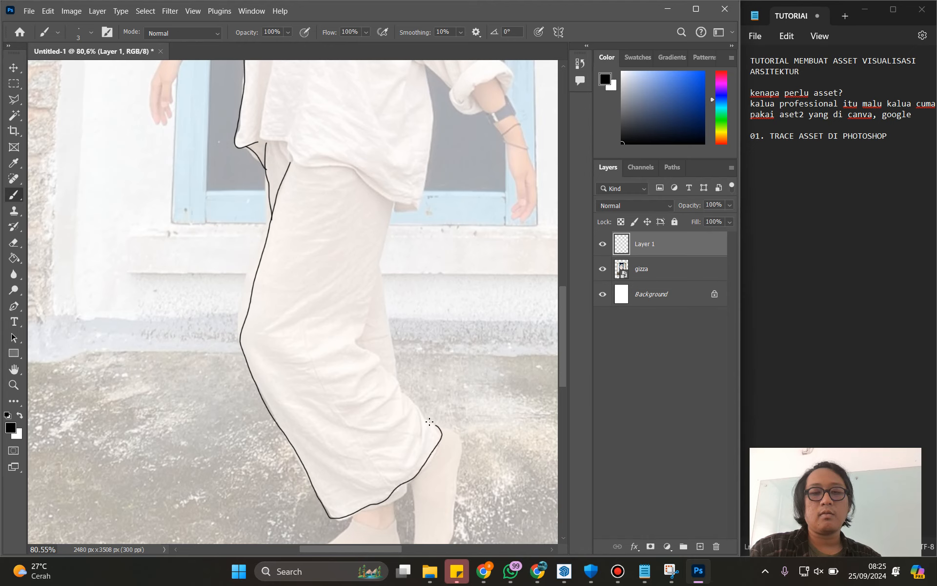
left_click_drag(376, 352, 361, 335)
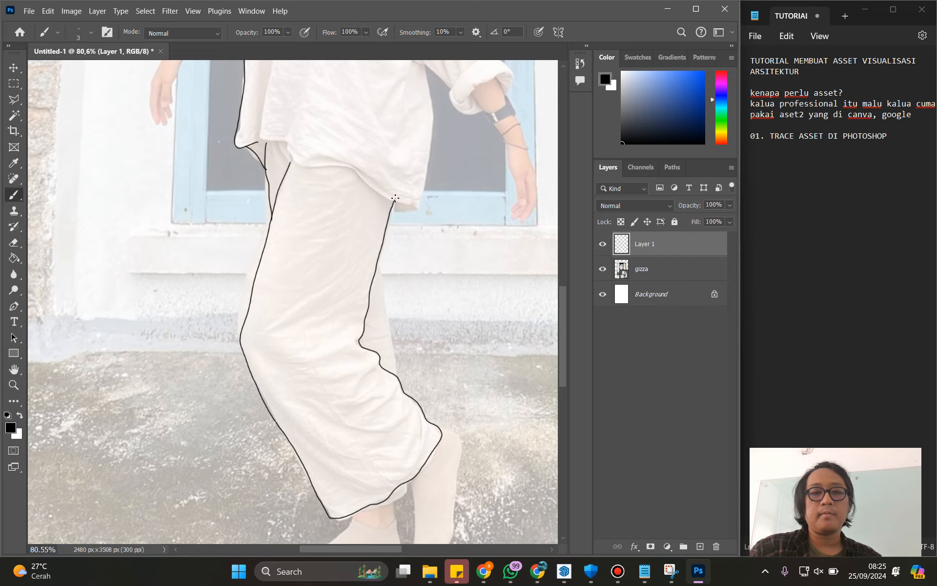
Step: Trace the shirt's front panel edge, its wavy front hem and the side edge on the viewer's right
left_click_drag(289, 183, 238, 232)
scroll(243, 200, "up", 4)
left_click_drag(204, 159, 246, 349)
left_click_drag(242, 252, 220, 370)
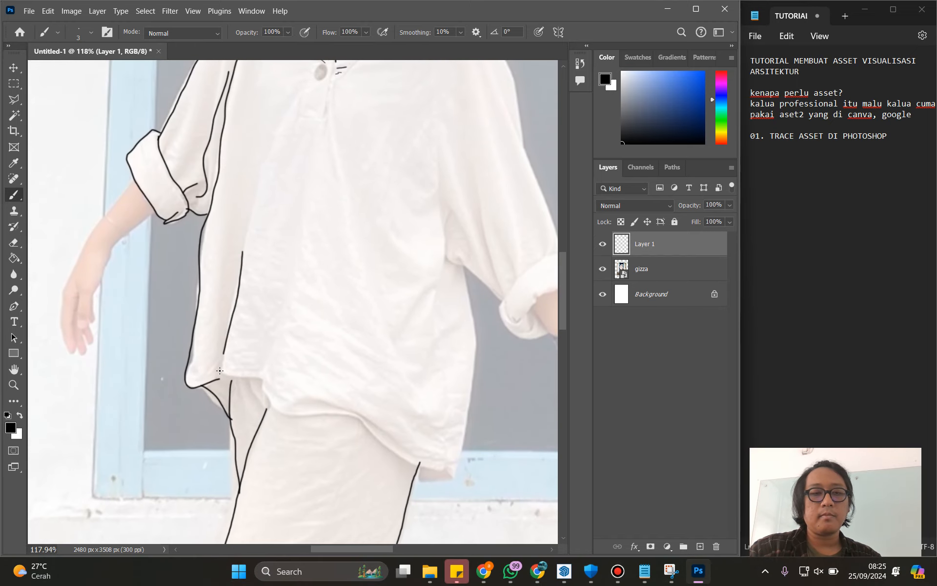
left_click_drag(303, 413, 350, 424)
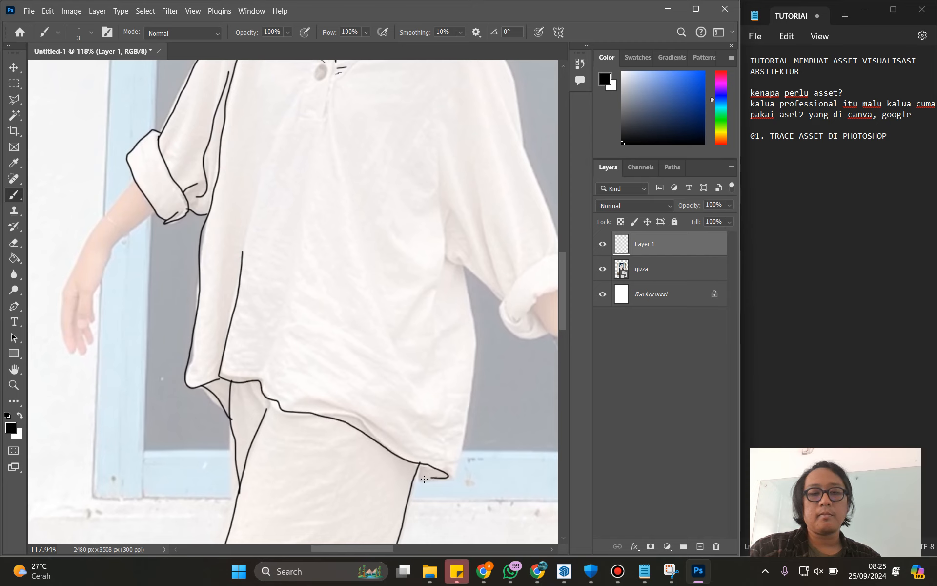
left_click_drag(448, 479, 454, 471)
mouse_move(456, 424)
left_mouse_down()
mouse_move(459, 264)
mouse_move(352, 407)
left_mouse_up()
Step: Trace the armhole fold, the underside of the sleeve and the rolled cuff of the arm on the viewer's right
left_click_drag(378, 261, 385, 383)
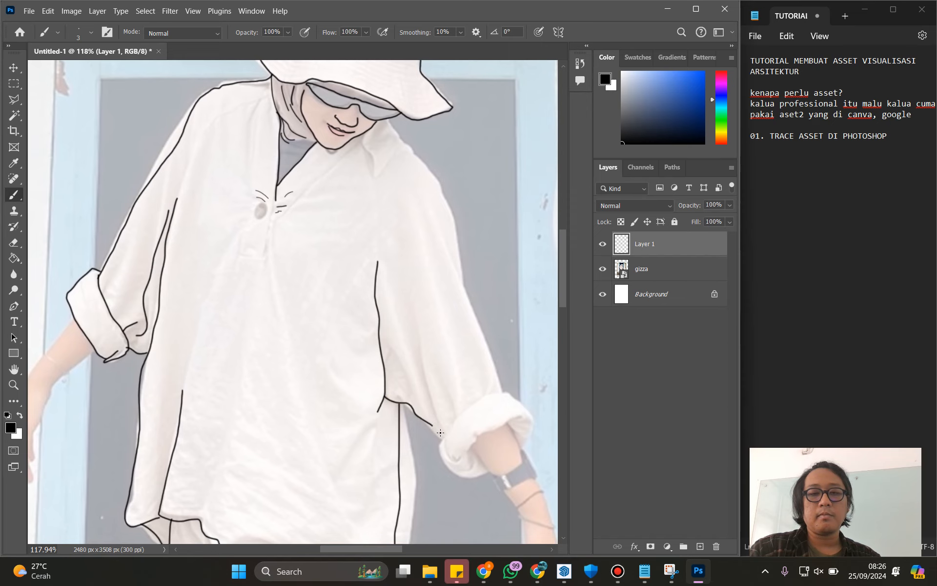
left_click_drag(434, 459, 364, 352)
scroll(363, 351, "up", 2)
mouse_move(377, 292)
left_mouse_down()
mouse_move(358, 327)
mouse_move(368, 352)
mouse_move(356, 327)
mouse_move(357, 351)
mouse_move(374, 371)
left_mouse_up()
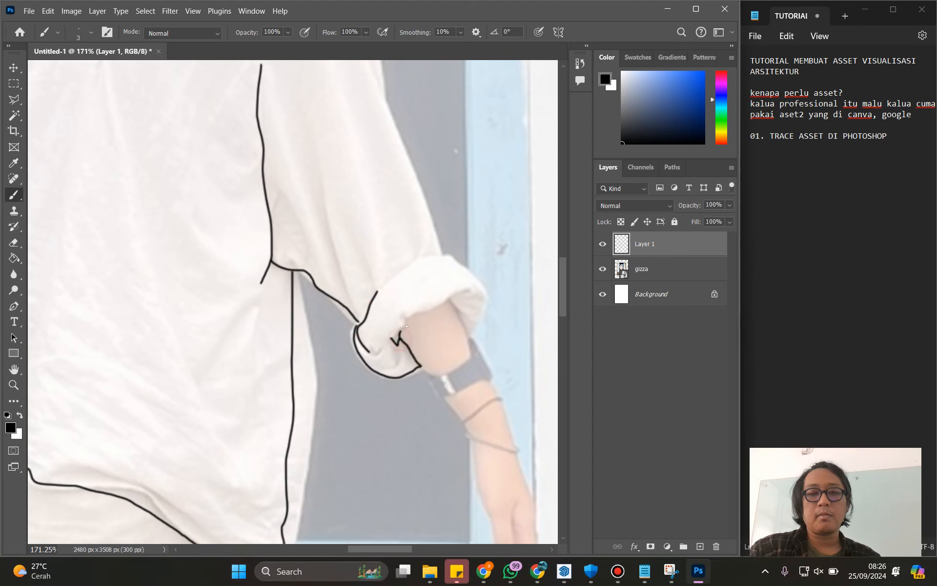
mouse_move(475, 341)
left_mouse_down()
mouse_move(484, 280)
mouse_move(467, 265)
left_mouse_up()
mouse_move(384, 233)
left_mouse_down()
mouse_move(343, 290)
mouse_move(355, 235)
mouse_move(328, 222)
mouse_move(376, 345)
left_mouse_up()
Step: Trace the outer edge of the viewer's-right sleeve from the cuff up to the shoulder
scroll(329, 220, "down", 1)
left_click_drag(446, 402, 405, 290)
mouse_move(394, 244)
left_mouse_down()
mouse_move(372, 159)
mouse_move(349, 126)
mouse_move(348, 148)
left_mouse_up()
Step: Trace the pointed shirt collar beside the chin and the neckline edge running down towards the button
scroll(381, 196, "up", 3)
left_click_drag(399, 176, 416, 206)
mouse_move(356, 213)
left_mouse_down()
mouse_move(371, 239)
mouse_move(379, 273)
mouse_move(419, 219)
left_mouse_up()
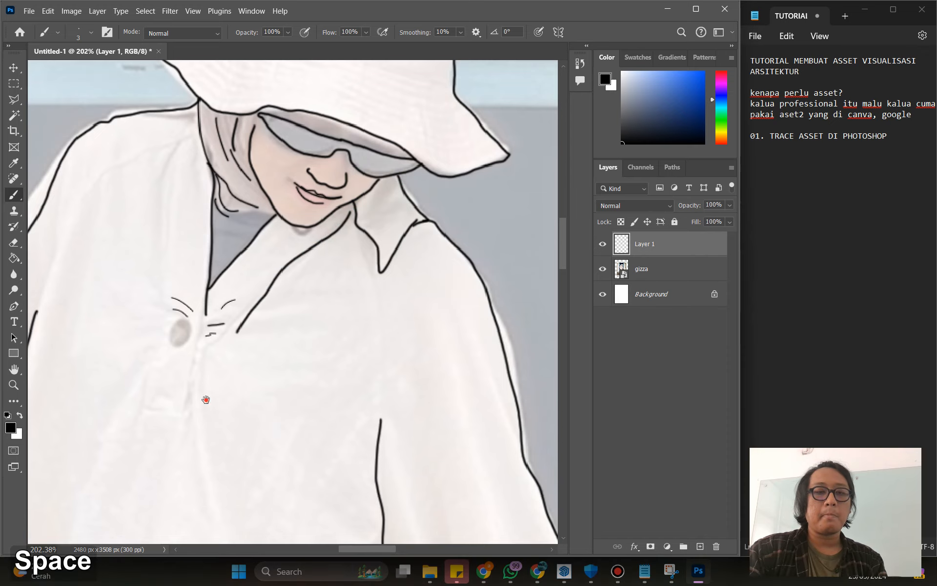
Step: Outline the shirt's round button and the short placket lines beneath it
left_click_drag(158, 353, 325, 239)
mouse_move(348, 198)
left_mouse_down()
mouse_move(356, 225)
mouse_move(339, 233)
mouse_move(339, 208)
mouse_move(353, 296)
mouse_move(306, 298)
left_mouse_up()
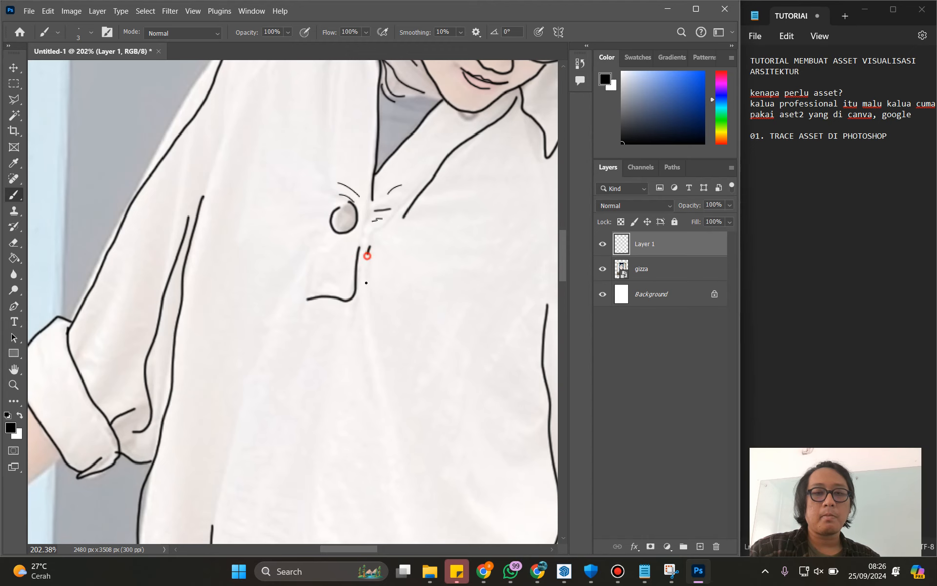
left_click_drag(366, 282, 367, 292)
Step: Draw the fold lines on the shirt front, above its hem and along the side on the viewer's left
scroll(368, 347, "down", 5)
mouse_move(349, 395)
left_mouse_down()
mouse_move(295, 163)
mouse_move(296, 123)
left_mouse_up()
left_click_drag(374, 224, 373, 245)
left_click_drag(333, 210, 388, 303)
left_click_drag(368, 246, 384, 219)
left_click_drag(290, 310, 337, 328)
mouse_move(211, 253)
left_mouse_down()
mouse_move(211, 192)
mouse_move(217, 142)
left_mouse_up()
Step: Trace the skirt's rear edge behind the knee on the viewer's right, from the side line down to the front outline
key("space")
left_click_drag(277, 287, 293, 176)
key("space")
left_click_drag(272, 349, 171, 285)
scroll(289, 238, "up", 1)
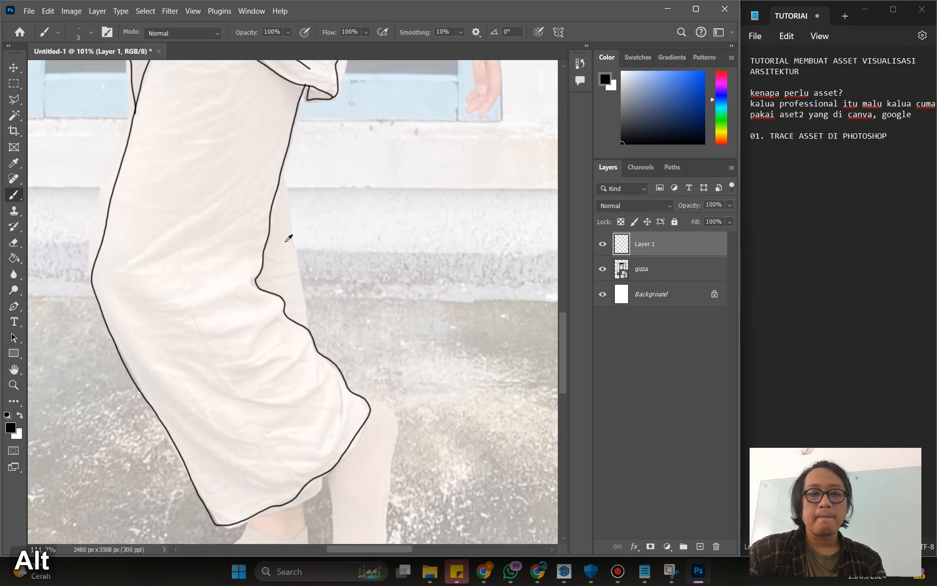
scroll(289, 238, "up", 1)
left_click_drag(282, 145, 305, 312)
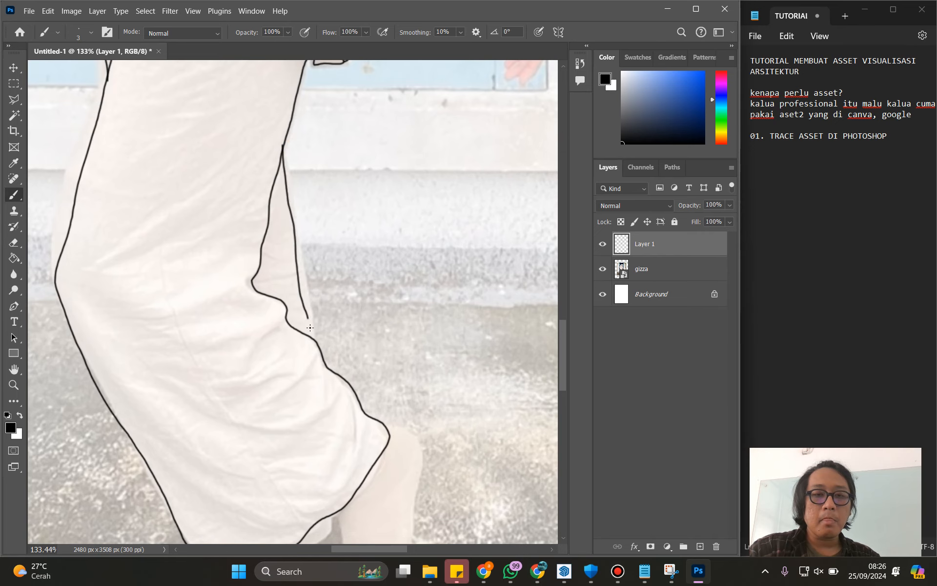
Step: Trace the raised leg and foot on the viewer's right, from the skirt hem around the toes and back up
key("space")
left_click_drag(352, 411, 194, 128)
scroll(236, 203, "up", 2)
key("space")
left_click_drag(174, 225, 226, 197)
mouse_move(283, 99)
left_mouse_down()
mouse_move(313, 113)
mouse_move(327, 144)
mouse_move(326, 164)
left_mouse_up()
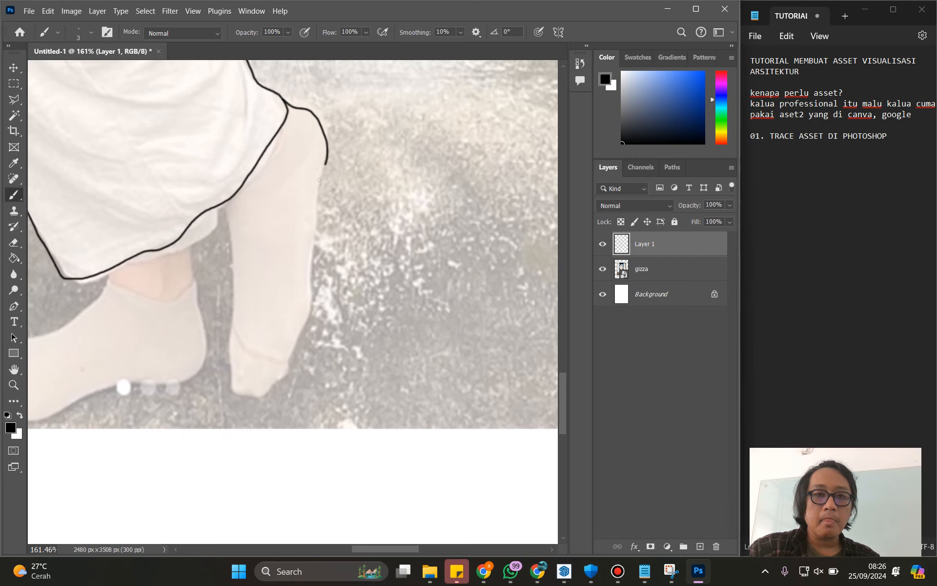
mouse_move(306, 235)
left_mouse_down()
mouse_move(304, 320)
mouse_move(286, 368)
left_mouse_up()
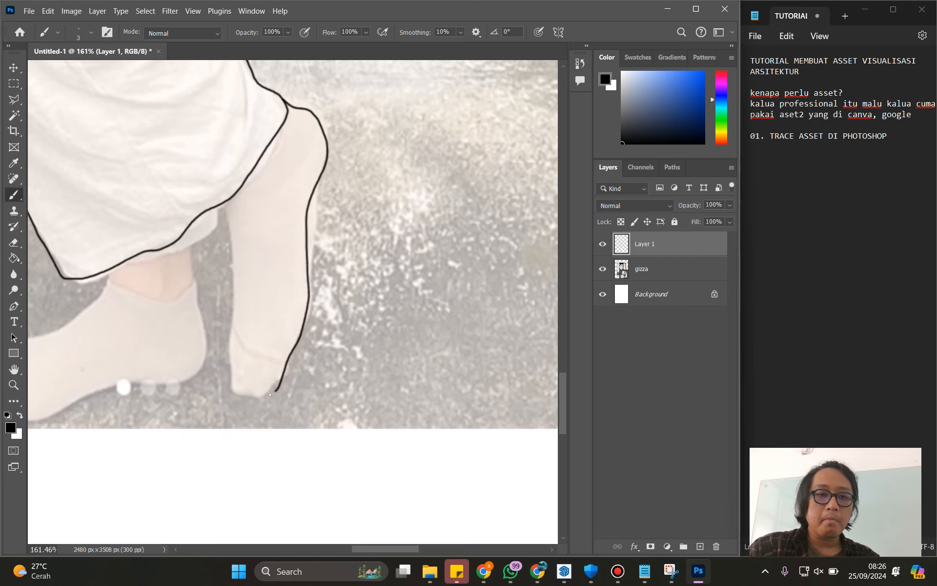
left_click_drag(234, 303, 233, 261)
Step: Trace the foot on the viewer's left from the heel along the sole and toes and back up to the hem
mouse_move(222, 205)
left_mouse_down()
mouse_move(251, 195)
mouse_move(349, 83)
mouse_move(307, 112)
mouse_move(312, 158)
left_mouse_up()
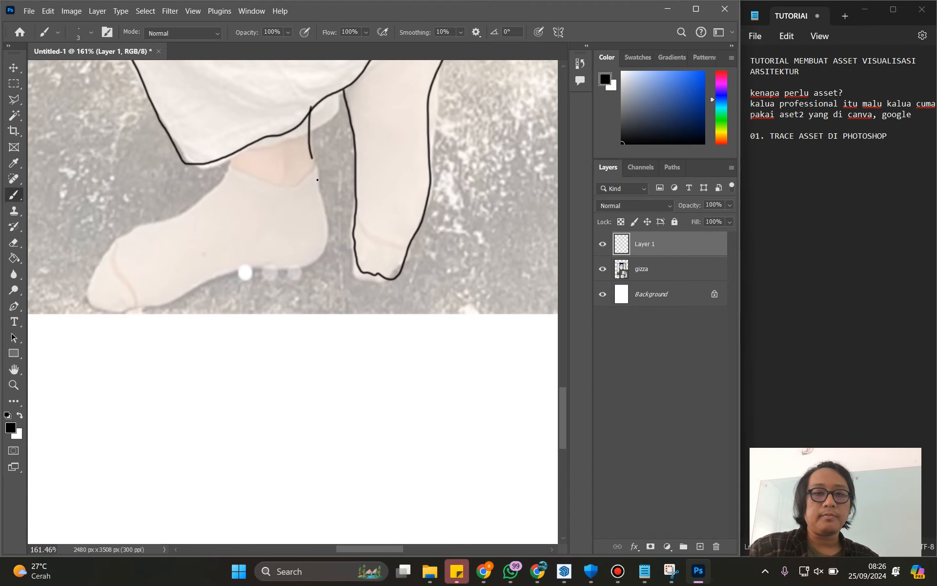
left_click_drag(314, 266, 149, 302)
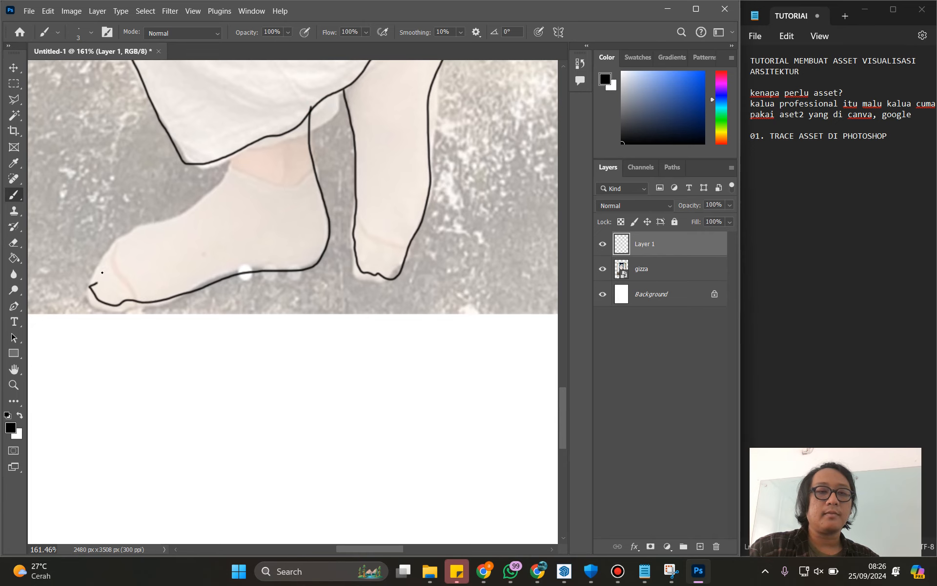
mouse_move(157, 229)
left_mouse_down()
mouse_move(197, 205)
mouse_move(230, 161)
left_mouse_up()
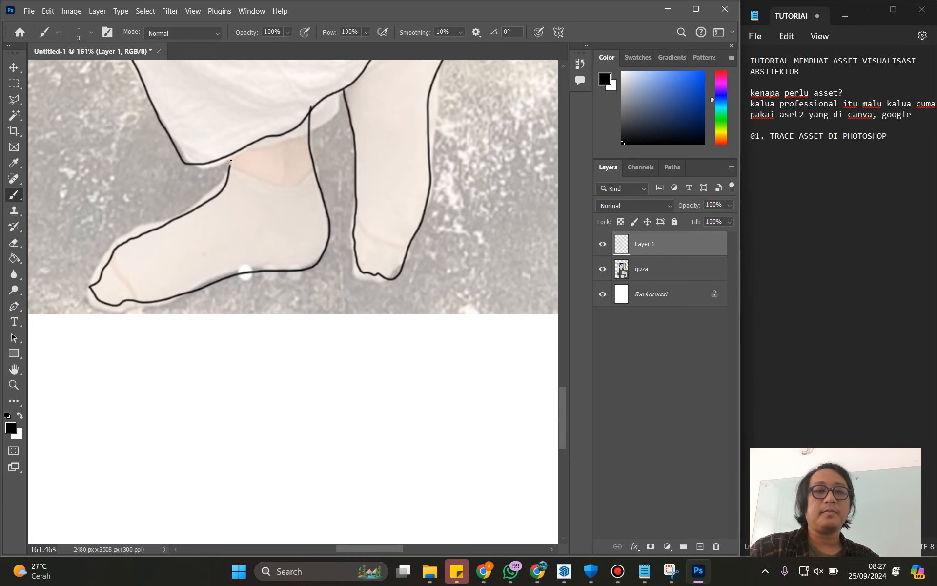
Step: Trace the forearm section below the viewer's-right cuff and outline the wristwatch strap
scroll(266, 177, "down", 6)
left_click_drag(326, 280, 394, 542)
scroll(468, 188, "down", 2)
scroll(464, 188, "up", 8)
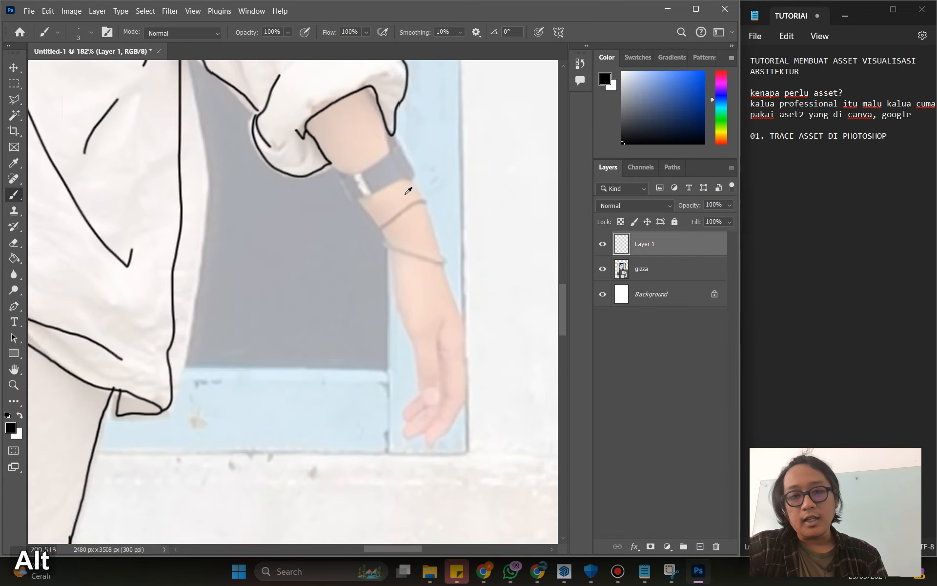
mouse_move(404, 126)
left_mouse_down()
mouse_move(385, 176)
mouse_move(330, 205)
mouse_move(340, 229)
mouse_move(416, 216)
mouse_move(391, 164)
left_mouse_up()
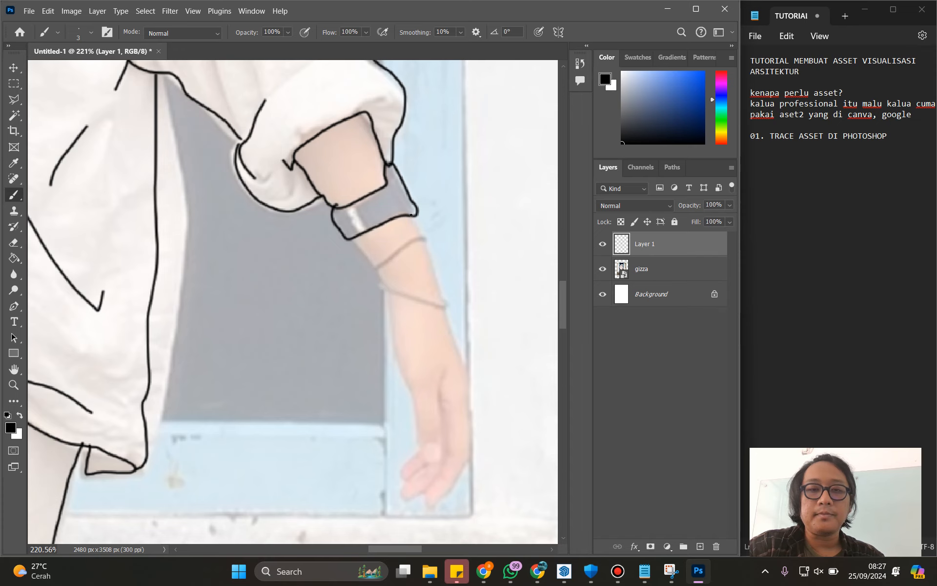
key("space")
mouse_move(414, 271)
left_mouse_down()
mouse_move(431, 279)
mouse_move(360, 140)
mouse_move(375, 187)
left_mouse_up()
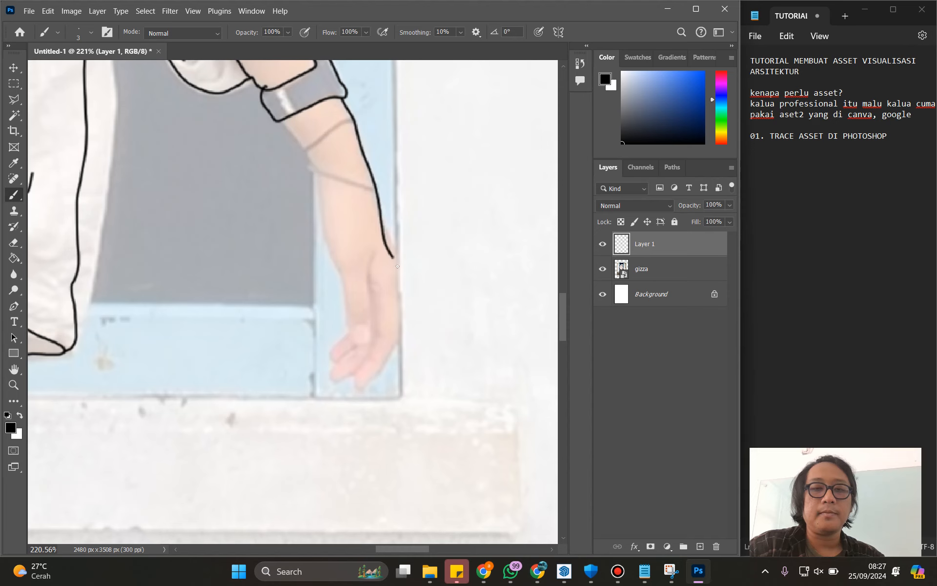
key("ctrl+z")
Step: Trace the viewer's-right wrist and hand below the watch, including both arm edges, the long finger and the thumb
key("space")
mouse_move(402, 247)
left_mouse_down()
mouse_move(349, 247)
mouse_move(320, 224)
left_mouse_up()
scroll(341, 188, "up", 1)
scroll(279, 112, "up", 1, "alt")
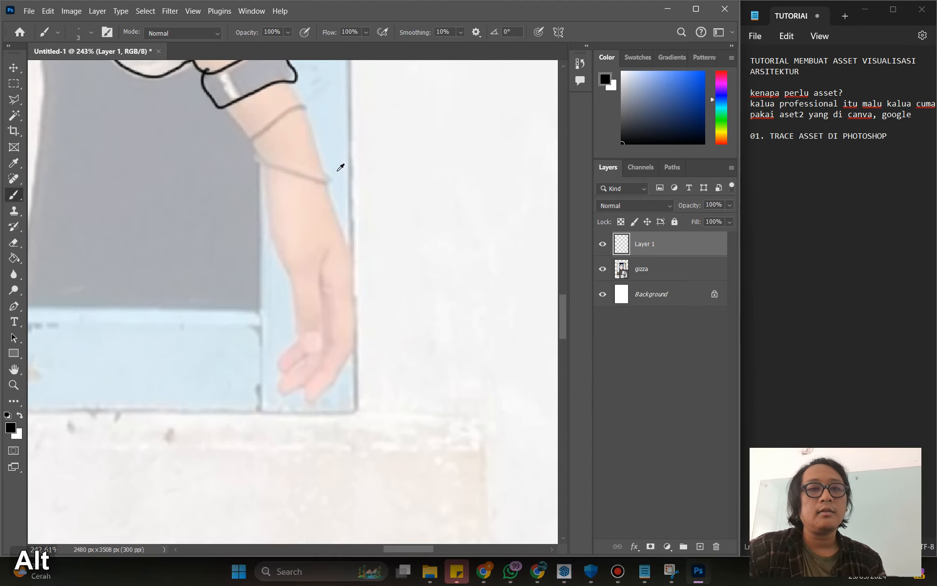
scroll(328, 171, "up", 1, "alt")
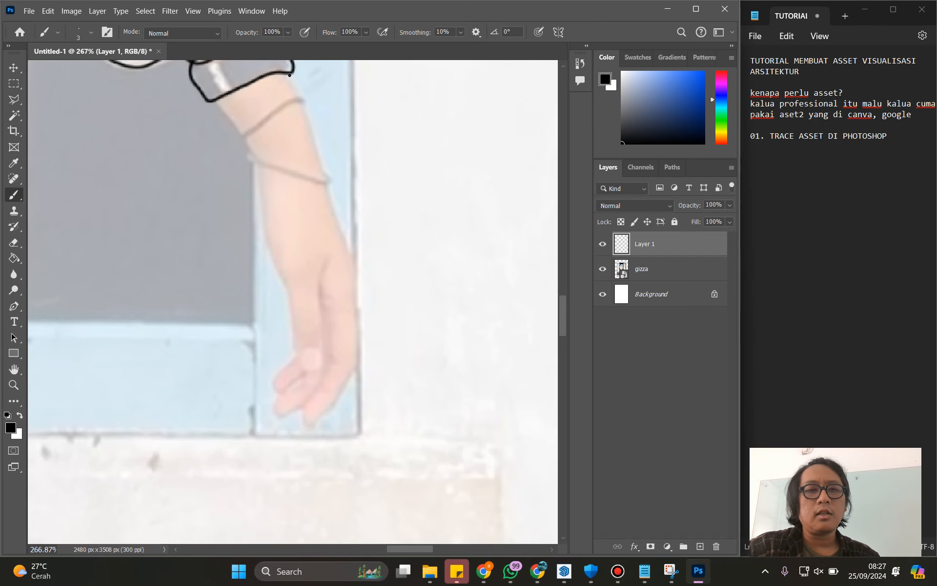
mouse_move(293, 71)
left_mouse_down()
mouse_move(352, 277)
mouse_move(352, 366)
mouse_move(312, 427)
mouse_move(324, 314)
left_mouse_up()
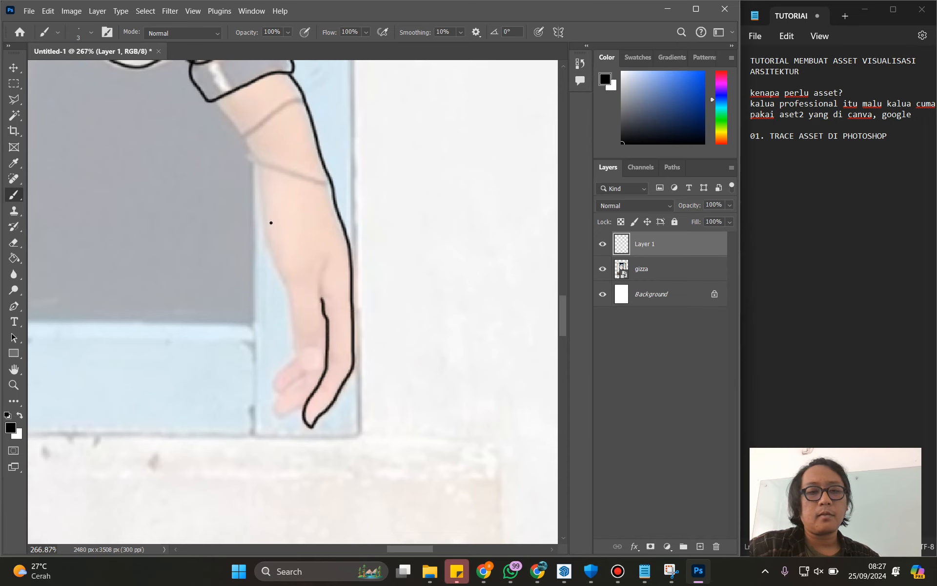
left_click_drag(214, 100, 253, 154)
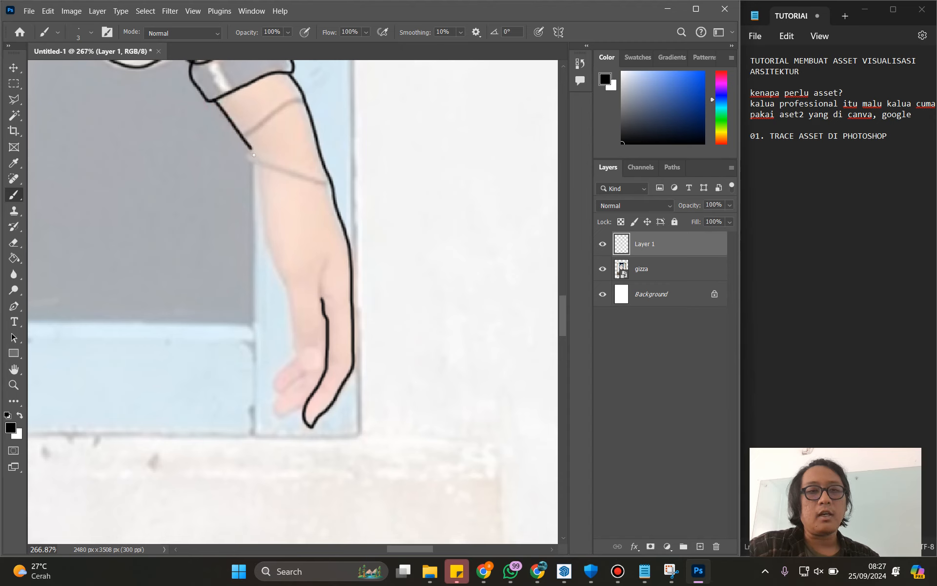
mouse_move(266, 212)
left_mouse_down()
mouse_move(267, 244)
mouse_move(309, 370)
mouse_move(329, 258)
left_mouse_up()
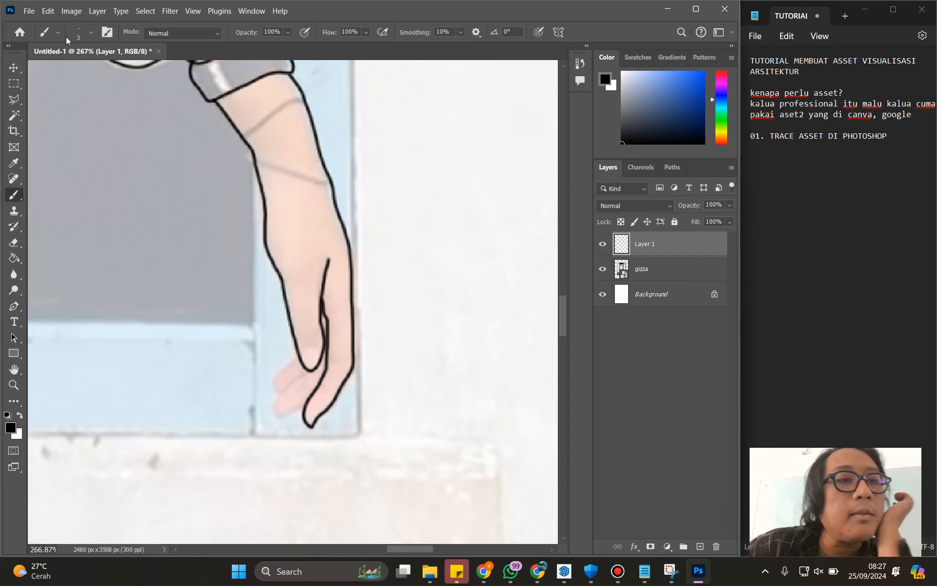
left_click(91, 33)
left_click(92, 33)
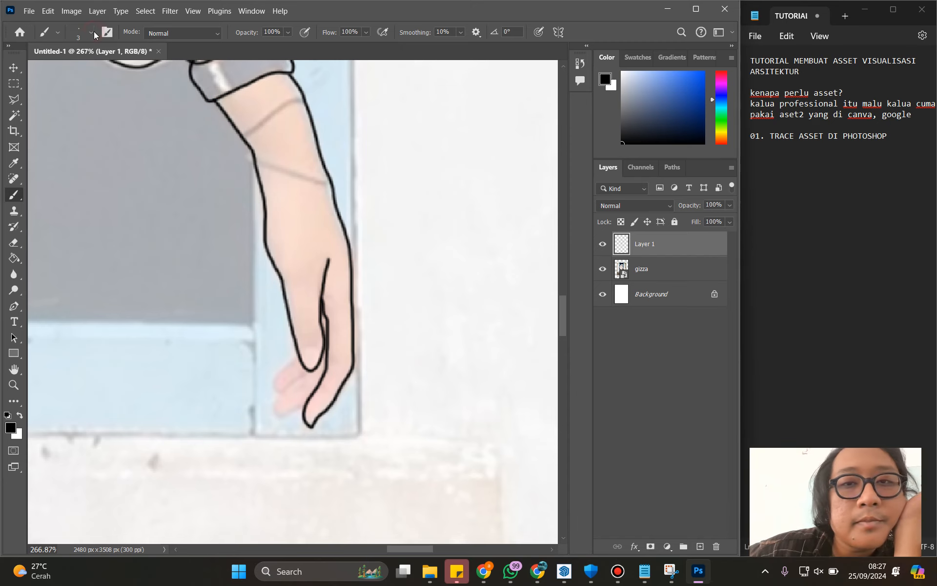
left_click(216, 32)
left_click(175, 35)
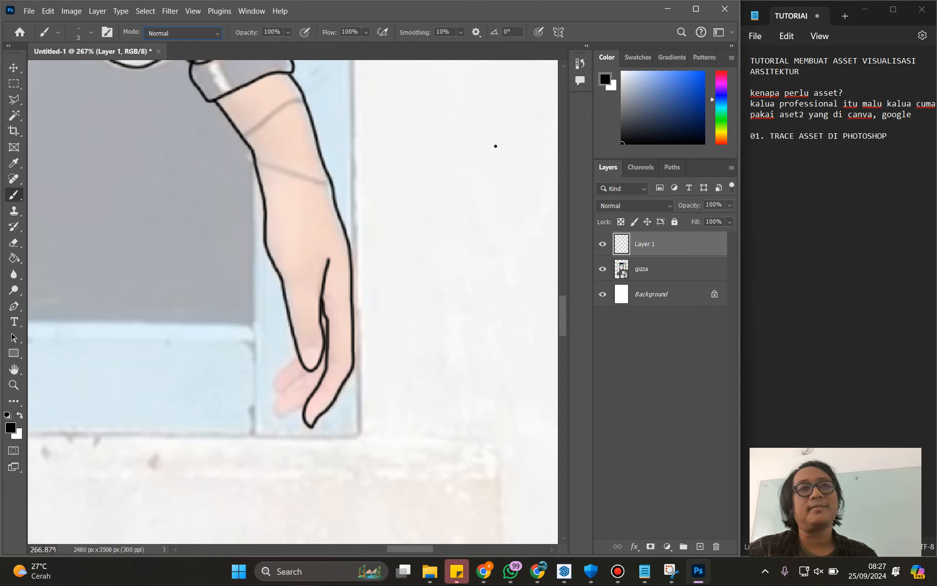
Step: Trace the remaining fingers beside the thumb of the viewer's-right hand
key("alt")
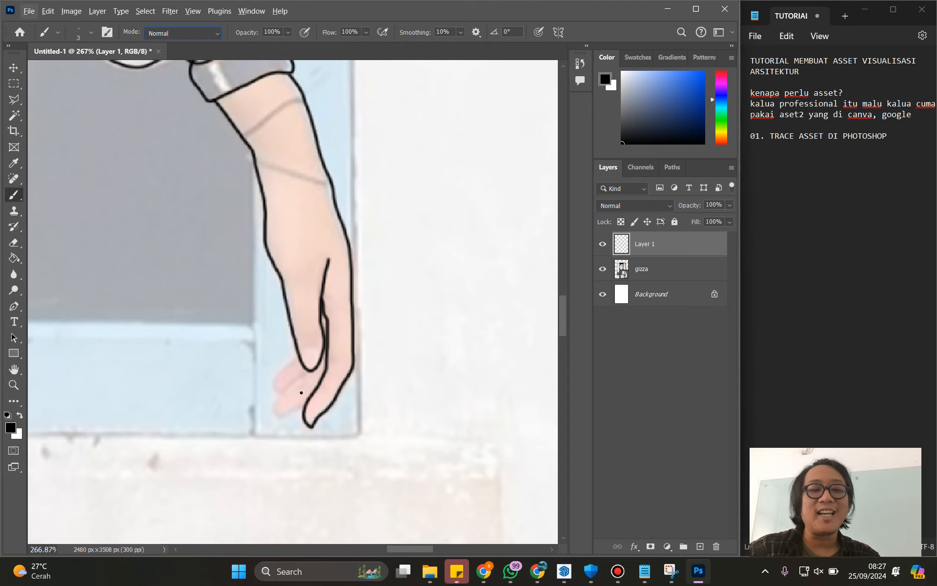
mouse_move(306, 370)
left_mouse_down()
mouse_move(279, 419)
mouse_move(299, 404)
mouse_move(278, 389)
mouse_move(299, 353)
left_mouse_up()
key("alt")
Step: Trace the inner edge of the viewer's-left forearm from the rolled cuff down to the hand and around the thumb
scroll(298, 353, "down", 4)
scroll(307, 352, "down", 3)
key("space")
left_click_drag(135, 282, 509, 350)
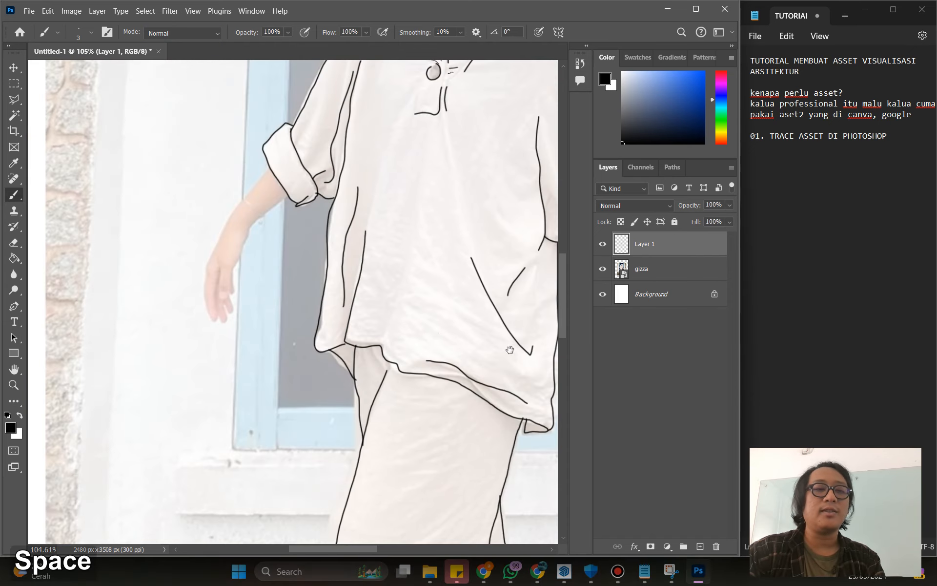
scroll(250, 203, "up", 6)
scroll(252, 199, "up", 3)
key("space")
left_click_drag(259, 236, 347, 167)
mouse_move(398, 122)
left_mouse_down()
mouse_move(310, 204)
mouse_move(254, 310)
left_mouse_up()
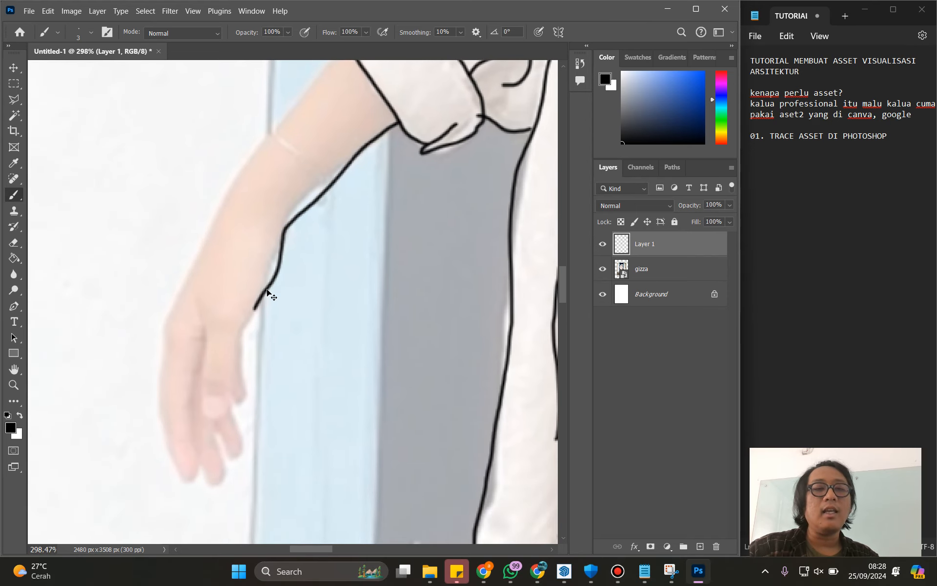
key("ctrl+z")
mouse_move(397, 119)
left_mouse_down()
mouse_move(297, 207)
mouse_move(237, 368)
left_mouse_up()
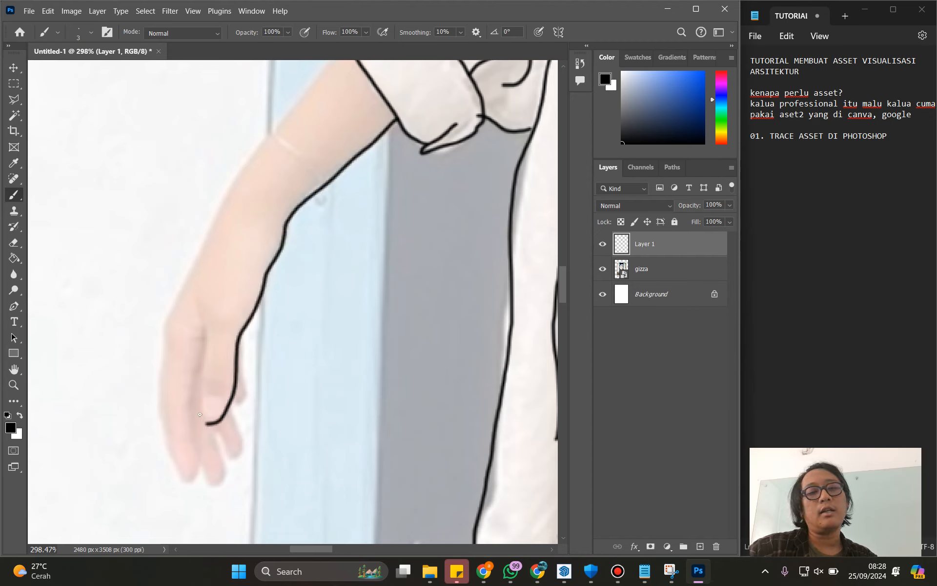
Step: Trace the long outer finger and the knuckle edge of the viewer's-left hand
left_click_drag(223, 403, 224, 268)
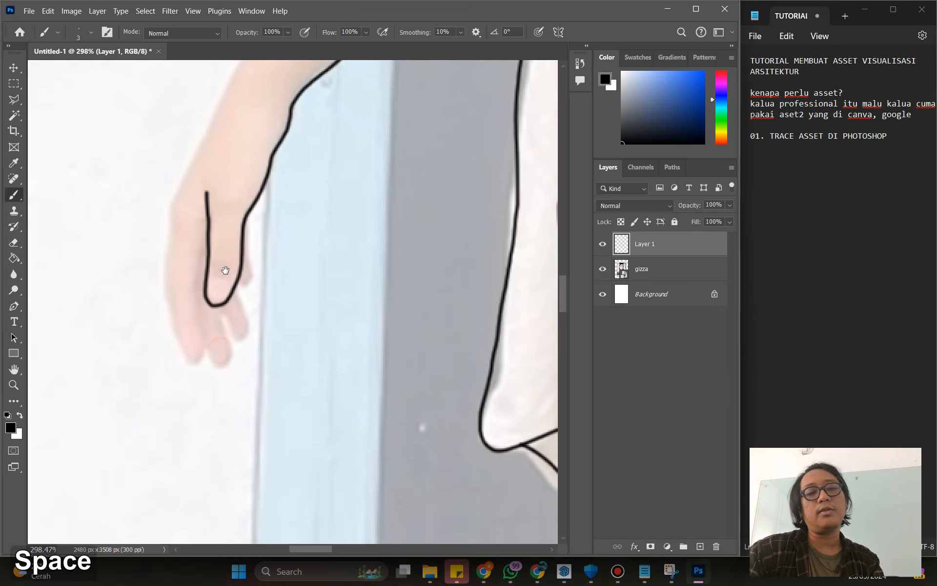
scroll(207, 268, "up", 3)
mouse_move(201, 232)
left_mouse_down()
mouse_move(190, 281)
mouse_move(203, 357)
mouse_move(199, 387)
mouse_move(187, 386)
mouse_move(154, 305)
mouse_move(161, 149)
left_mouse_up()
Step: Trace the outer edge of the viewer's-left forearm from the rolled cuff down to the knuckle, redoing the stroke until smooth
scroll(240, 155, "down", 3)
left_click_drag(235, 207, 271, 454)
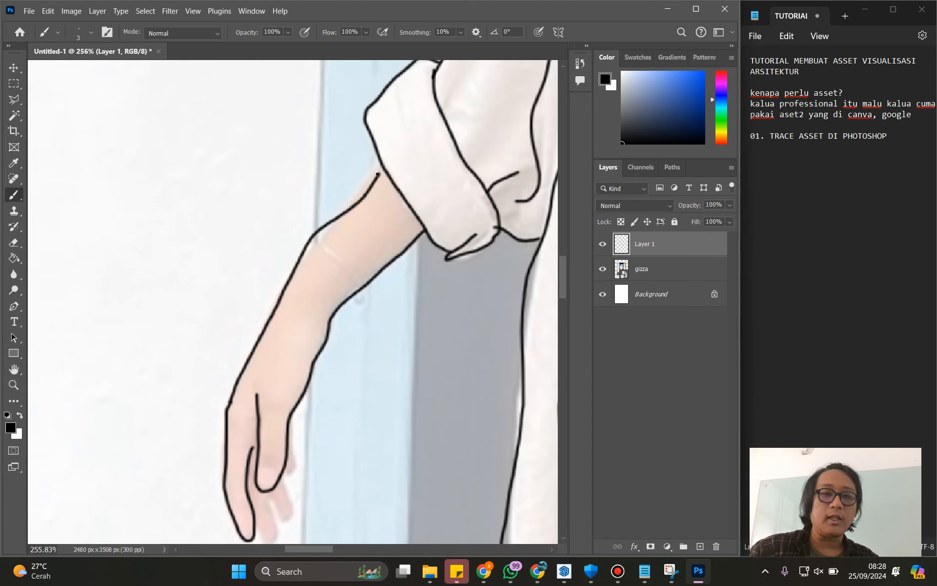
key("ctrl+z")
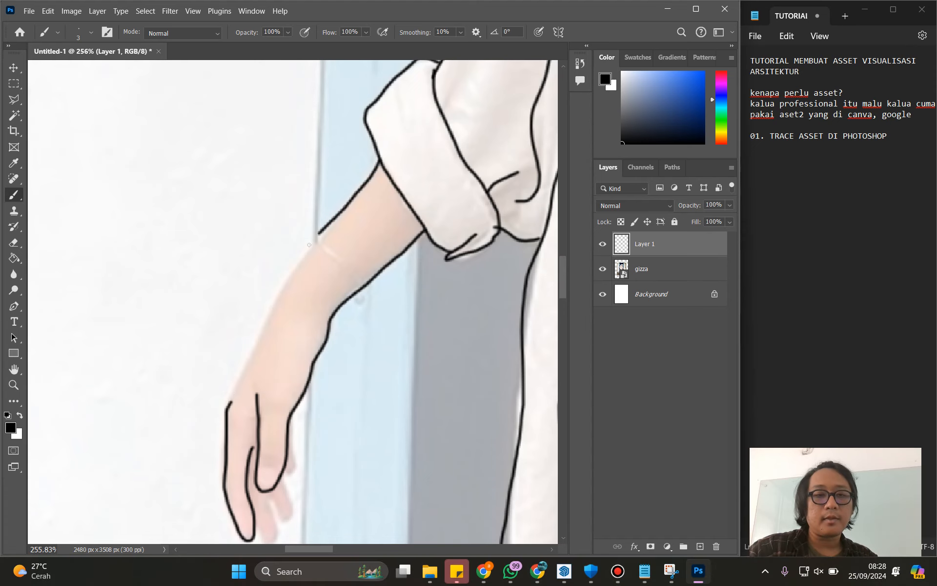
key("ctrl+z")
left_click_drag(383, 162, 343, 217)
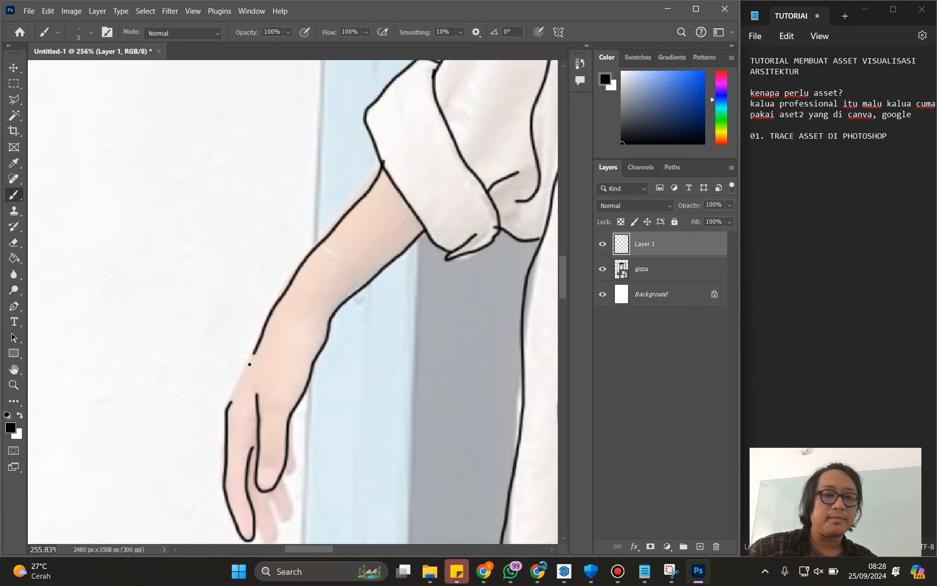
Step: Outline the remaining fingertips behind the thumb of the viewer's-left hand
left_click_drag(244, 439, 192, 257)
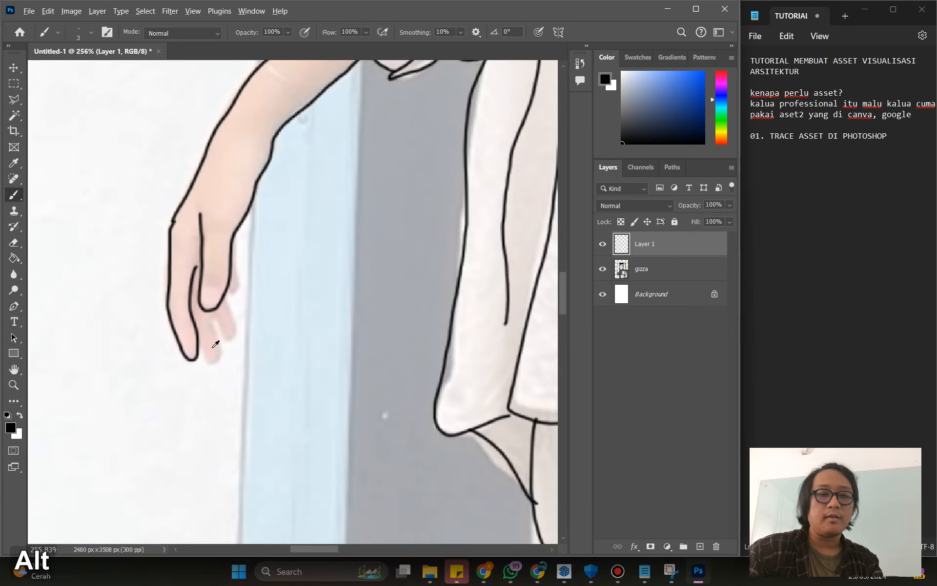
scroll(217, 341, "up", 3)
mouse_move(190, 342)
left_mouse_down()
mouse_move(209, 379)
mouse_move(223, 365)
mouse_move(206, 285)
mouse_move(230, 340)
mouse_move(243, 334)
mouse_move(252, 300)
mouse_move(235, 245)
mouse_move(246, 266)
mouse_move(260, 242)
mouse_move(247, 168)
left_mouse_up()
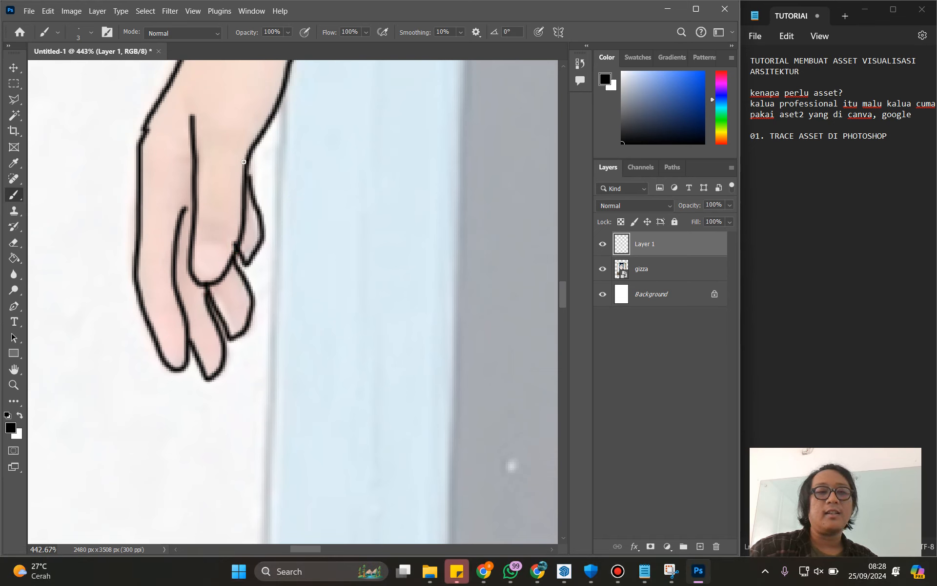
Step: Examine the whole traced figure for missing outlines and details
scroll(263, 205, "down", 12)
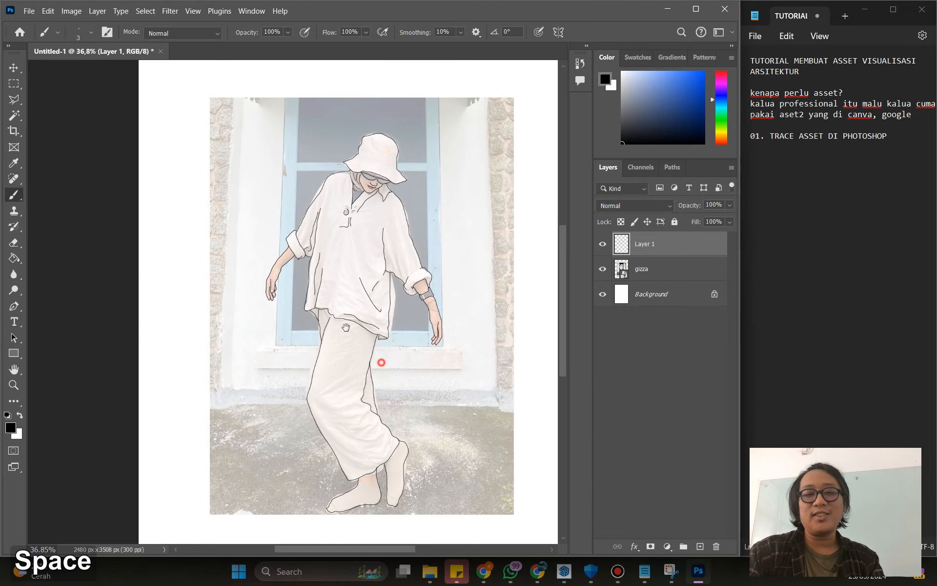
left_click_drag(380, 362, 309, 289)
scroll(361, 282, "up", 4)
scroll(364, 267, "down", 1)
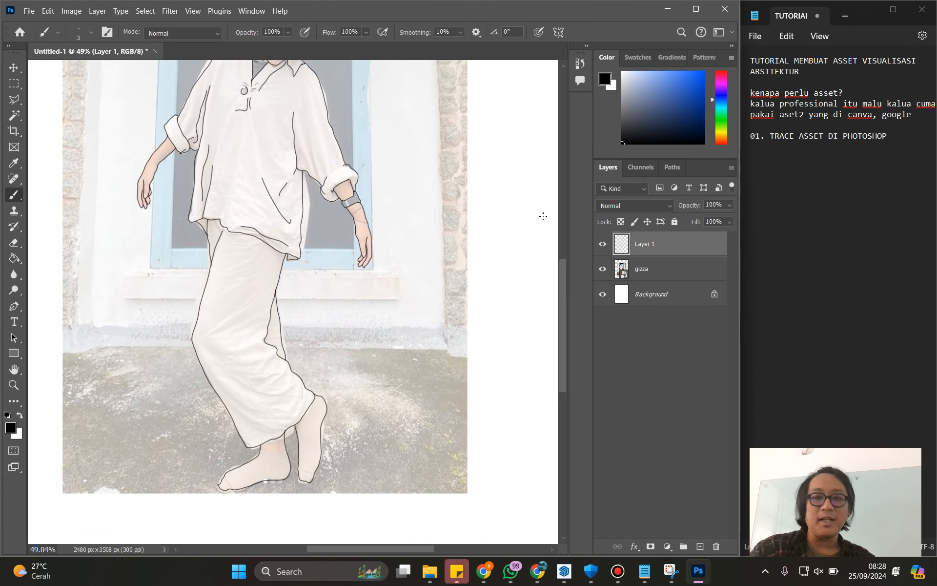
scroll(359, 259, "down", 3)
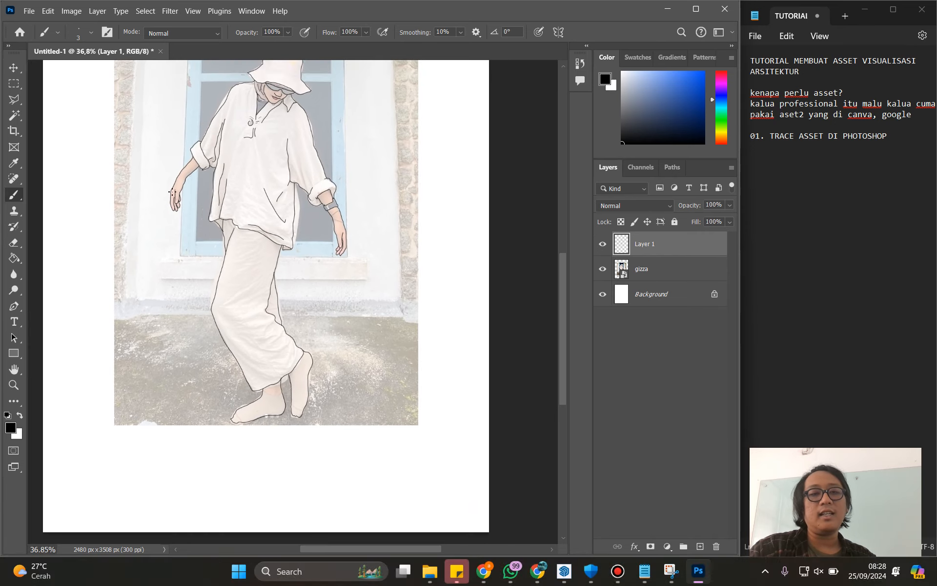
scroll(236, 183, "up", 2)
scroll(237, 183, "up", 1)
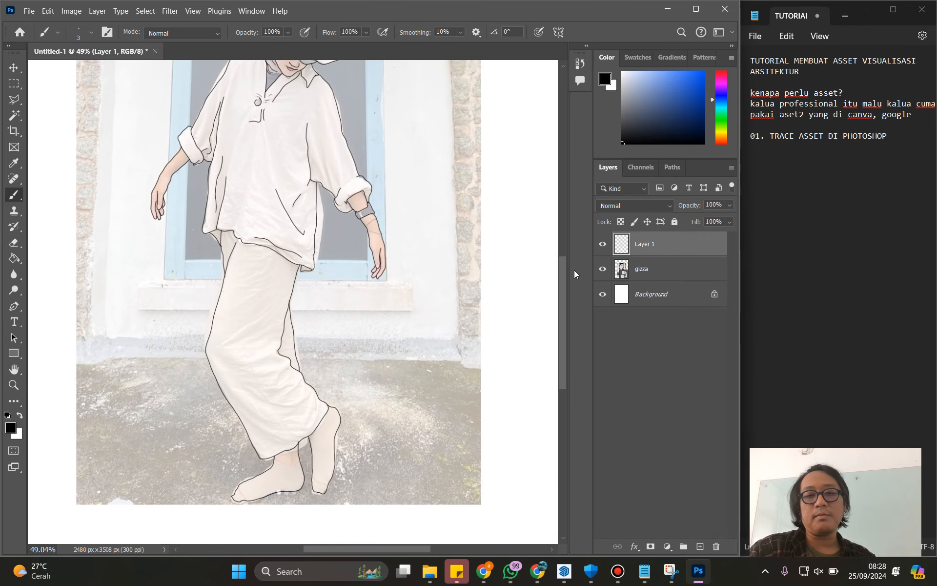
scroll(379, 251, "down", 3)
Step: Add short fold lines to both sleeves and to the upper shirt front
scroll(347, 179, "up", 6)
scroll(341, 179, "up", 3)
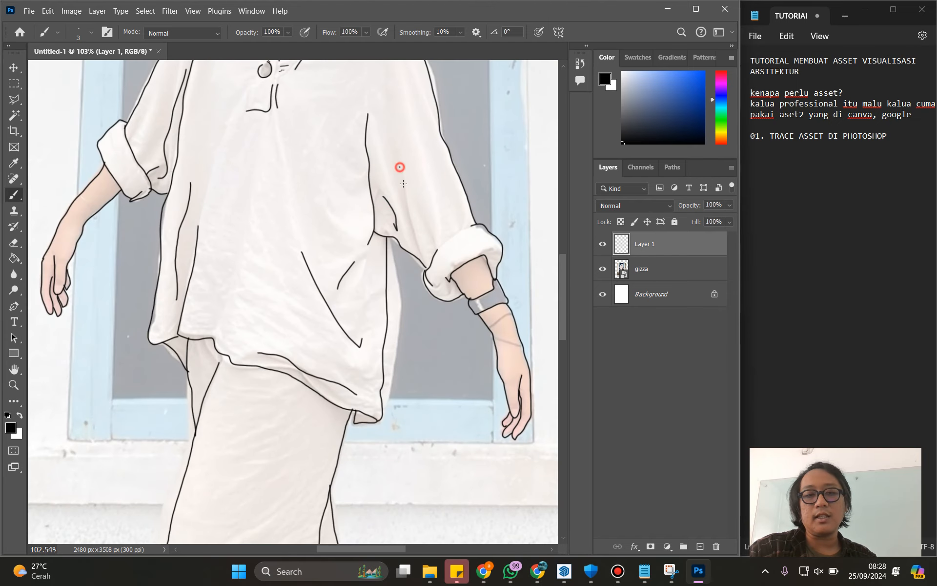
scroll(292, 185, "down", 2)
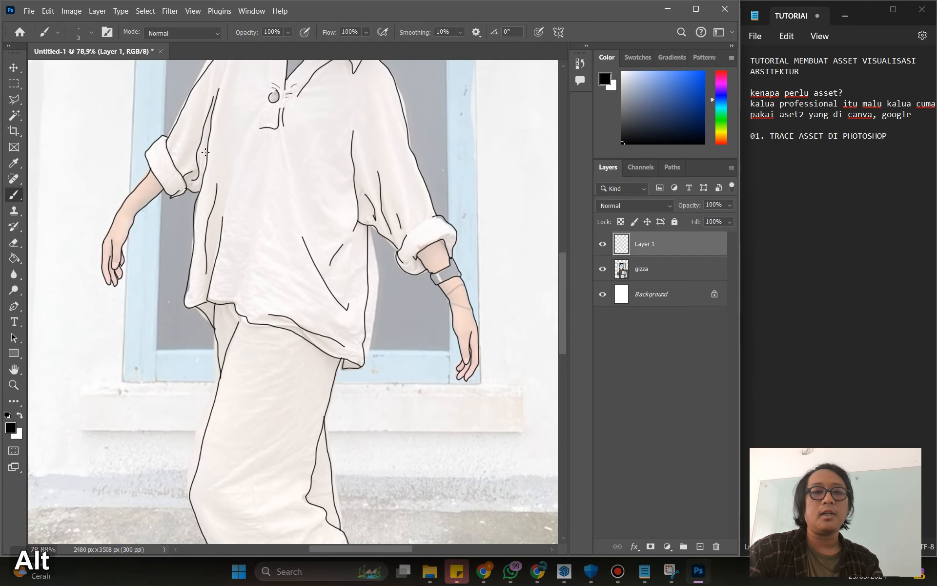
mouse_move(243, 144)
left_mouse_down()
mouse_move(236, 164)
mouse_move(194, 162)
left_mouse_up()
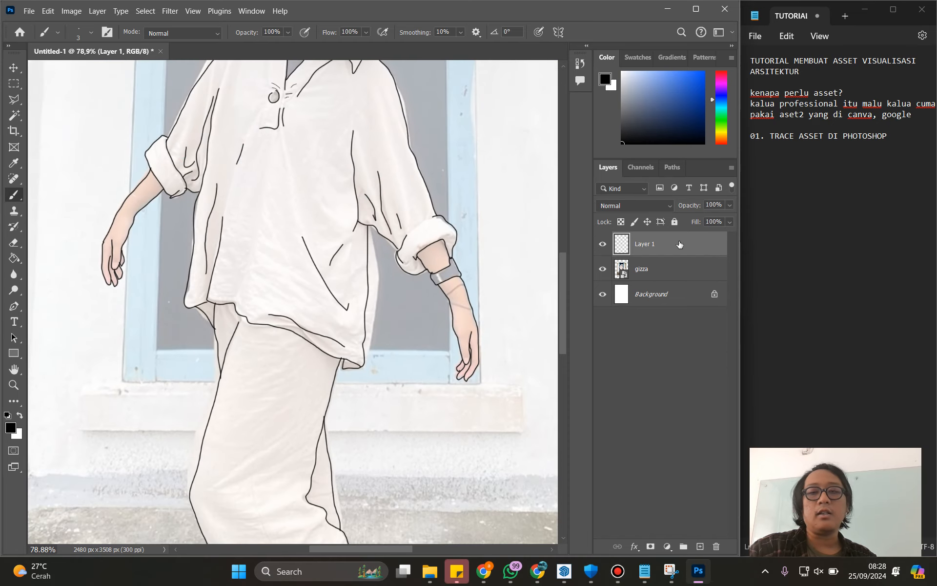
Step: Hide the gizza photo layer and examine the traced outlines of the whole figure on their own
left_click(602, 270)
scroll(302, 240, "down", 2)
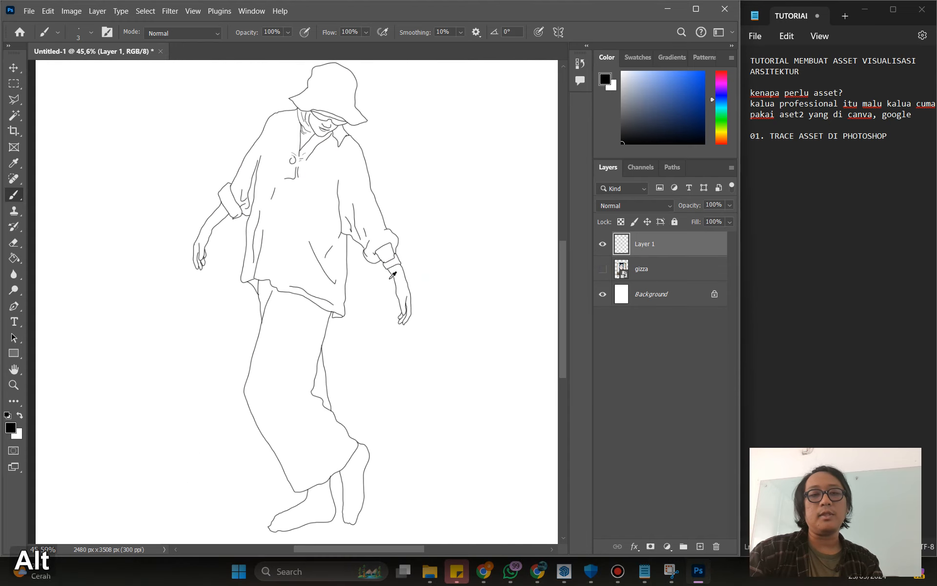
scroll(393, 274, "down", 1)
left_click_drag(301, 362, 247, 324)
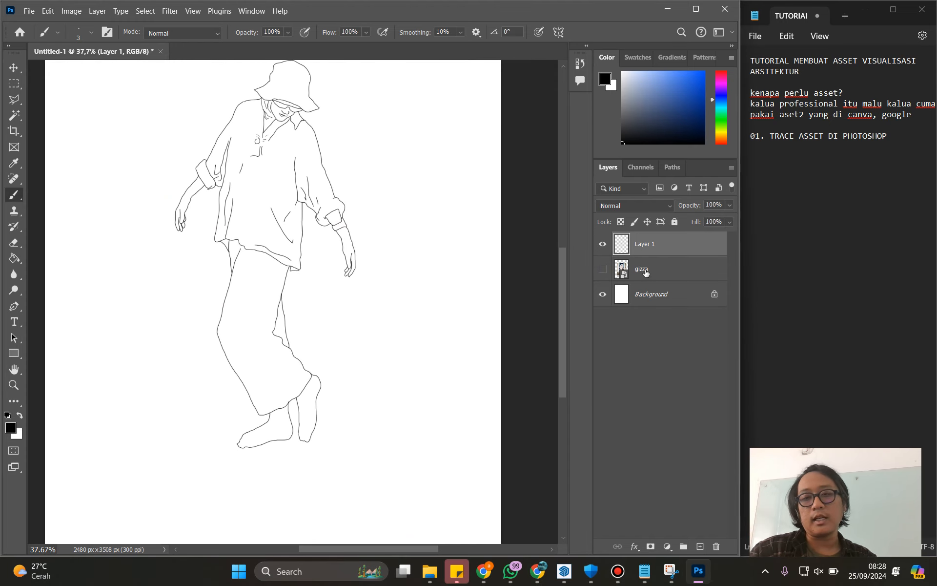
Step: Switch to Notepad and add the heading "02. ASSET RASTER" below the first section, followed by a blank line
left_click(902, 136)
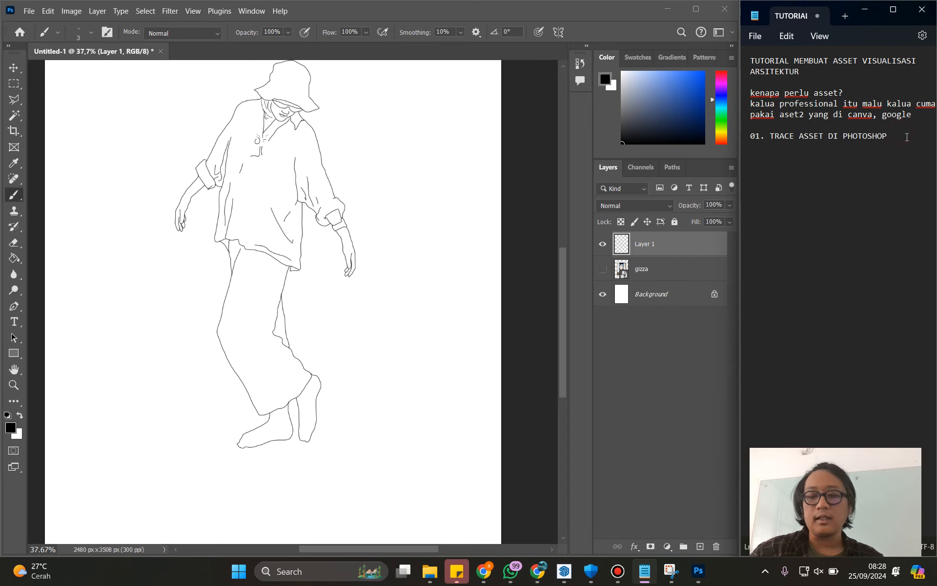
key("Return")
key("Return")
type("02. ASSET ")
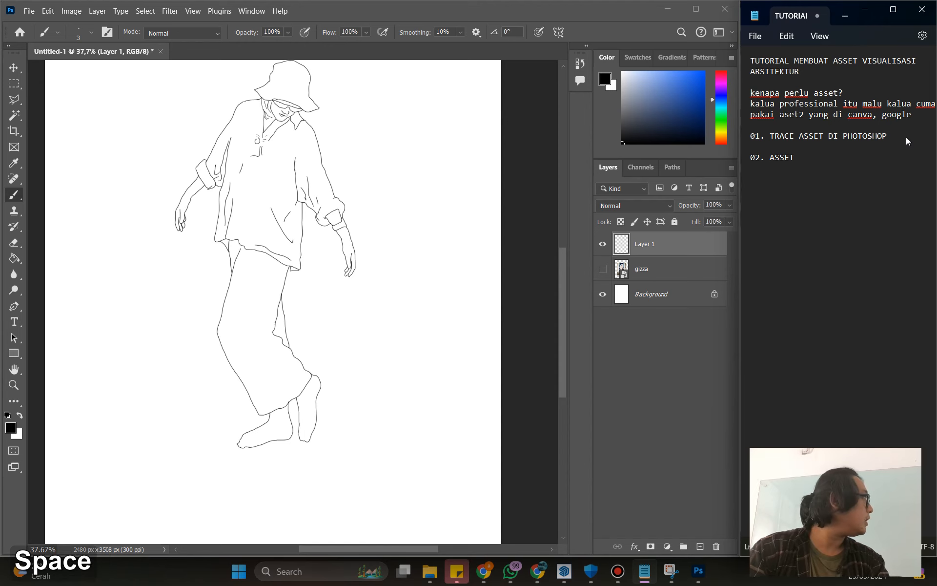
type("RASTER")
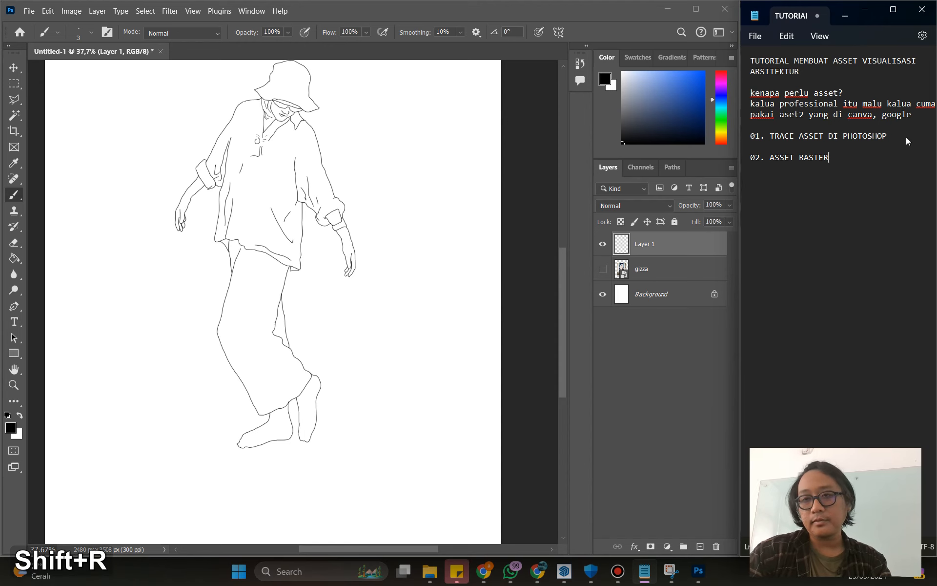
key("Return")
key("Return")
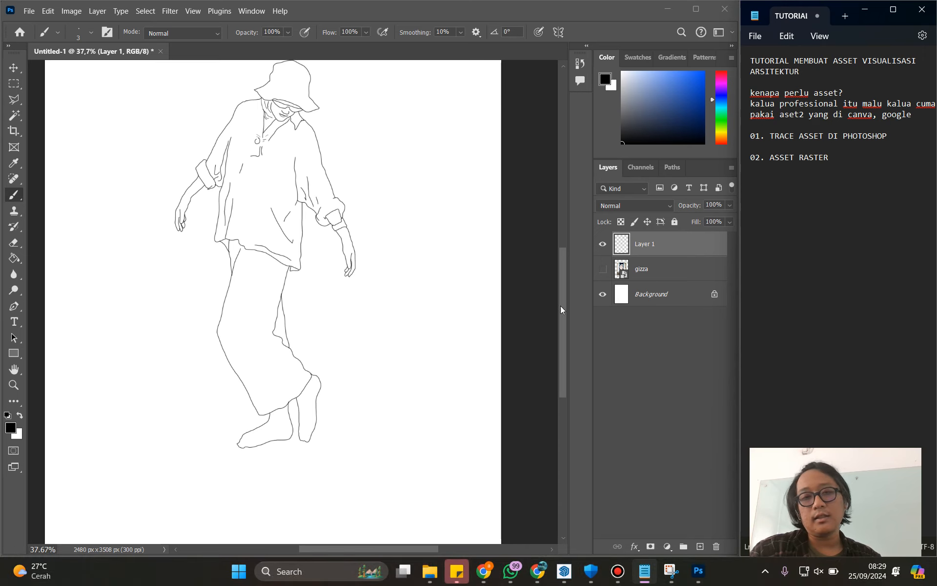
Step: Return to the Photoshop drawing and make the gizza photo layer visible again for tracing the hat
scroll(284, 259, "down", 3)
scroll(220, 227, "up", 3)
key("space")
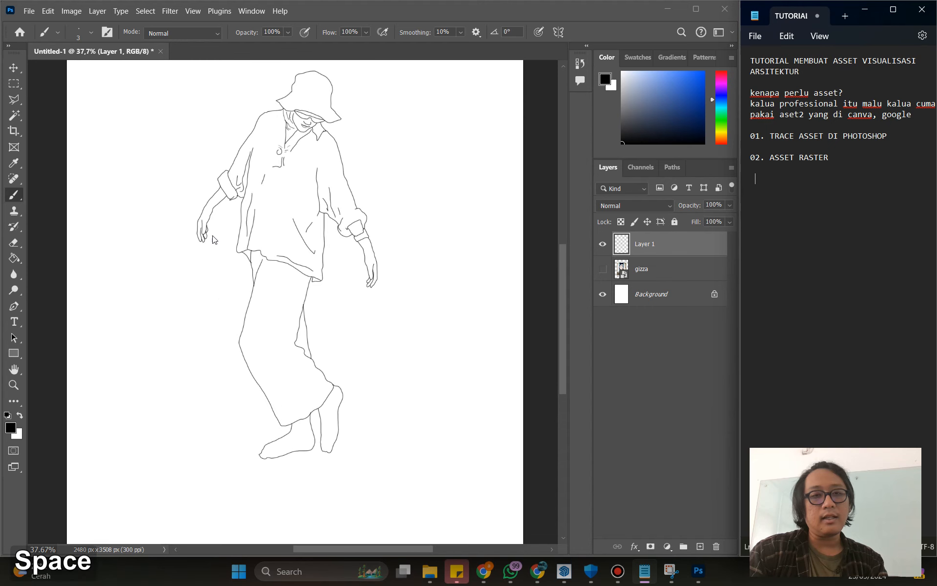
left_click(211, 237)
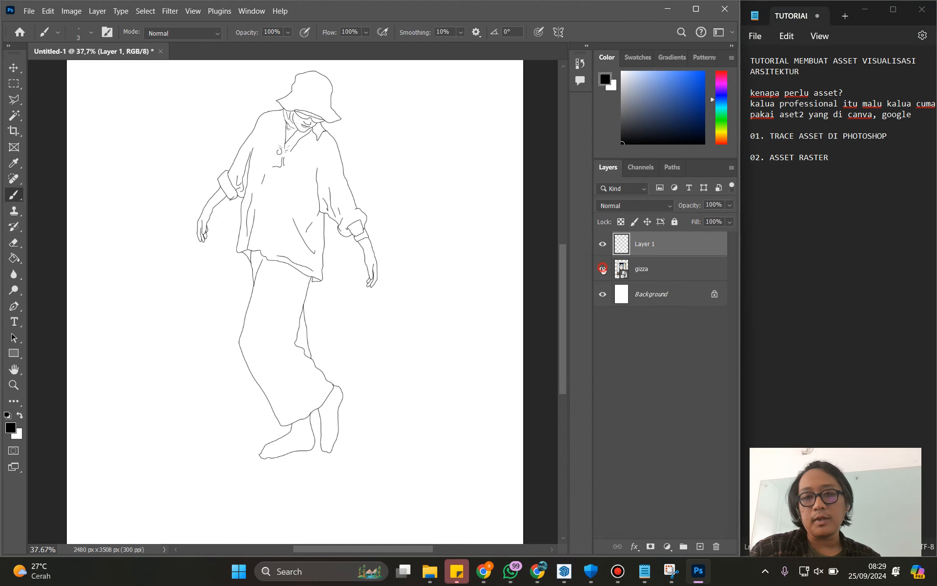
left_click(603, 268)
scroll(280, 92, "up", 5)
scroll(354, 91, "up", 4)
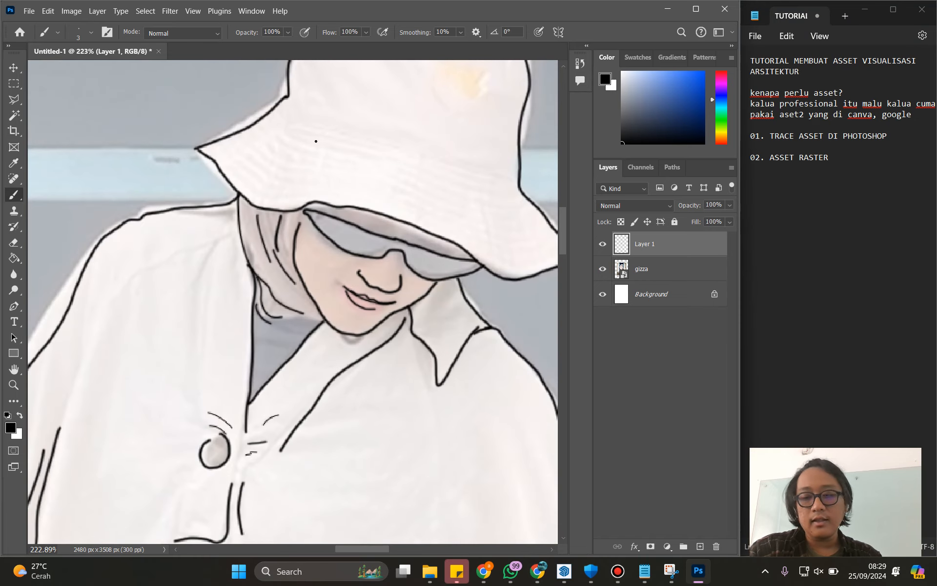
Step: Trace the seam between the hat's crown and brim, redoing the first stroke with a 2 px brush
key("bracketleft")
key("bracketleft")
mouse_move(294, 126)
left_mouse_down()
mouse_move(314, 138)
mouse_move(373, 145)
left_mouse_up()
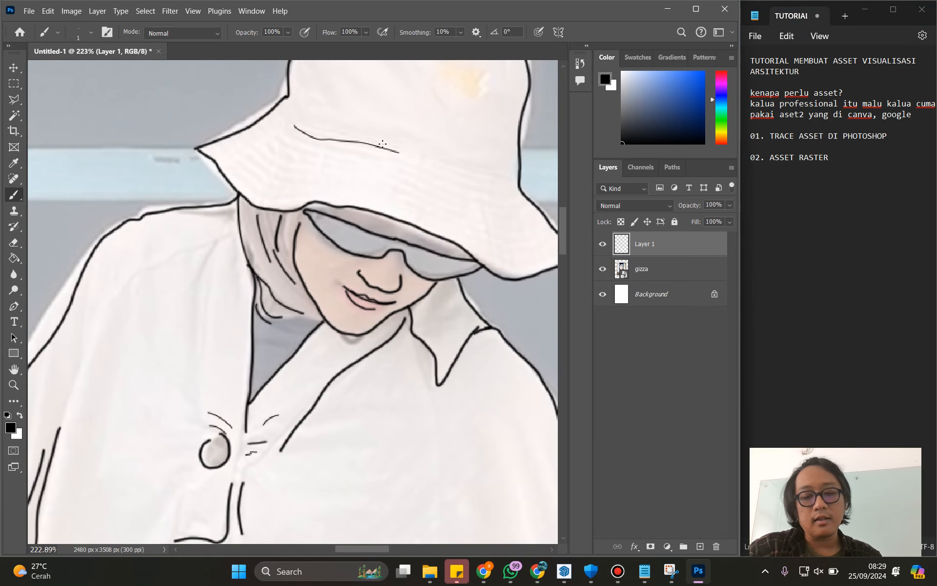
key("ctrl+z")
key("bracketright")
left_click_drag(293, 120, 408, 157)
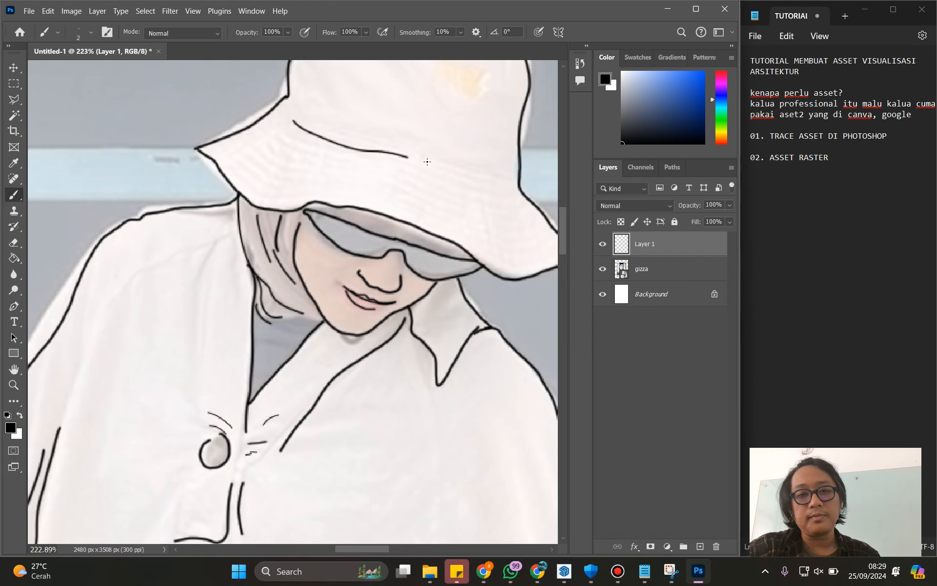
Step: Outline the yellow patch on the hat's crown and add a curved line and short creases to the brim
mouse_move(478, 230)
left_mouse_down()
mouse_move(368, 190)
mouse_move(320, 185)
mouse_move(237, 250)
left_mouse_up()
mouse_move(333, 129)
left_mouse_down()
mouse_move(315, 159)
mouse_move(287, 150)
left_mouse_up()
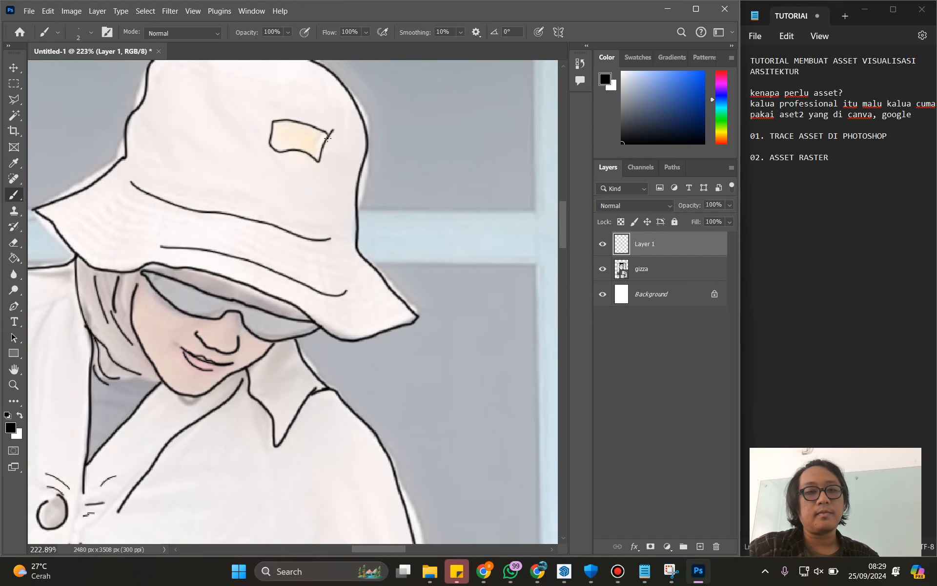
left_click_drag(332, 318, 345, 322)
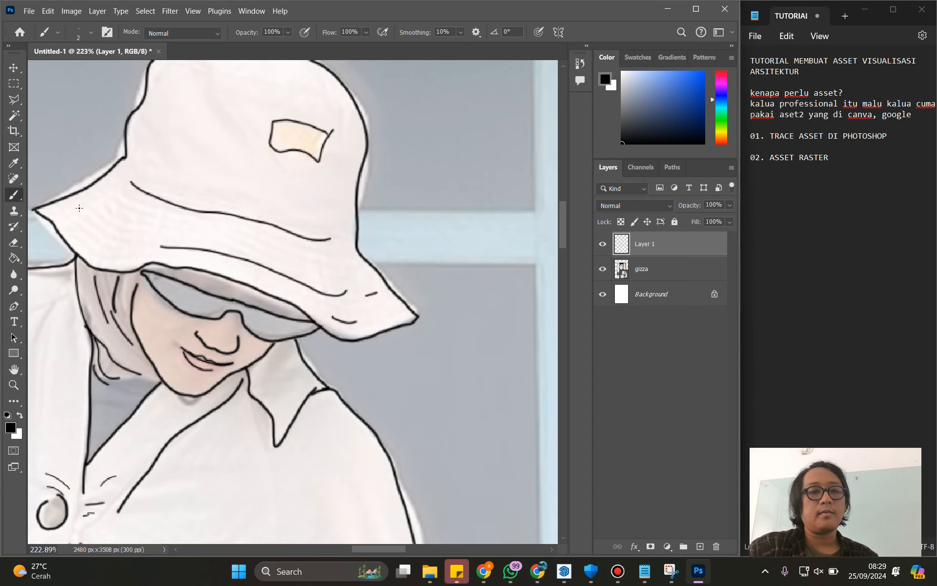
Step: Hide the gizza photo layer and review the complete line drawing of the figure
scroll(86, 220, "down", 8)
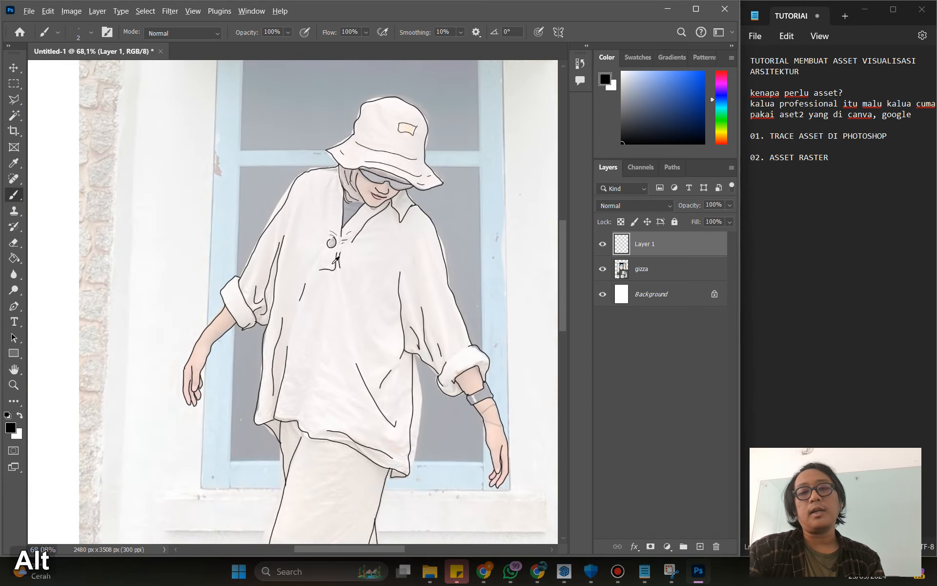
scroll(337, 259, "down", 4)
left_click_drag(310, 362, 257, 281)
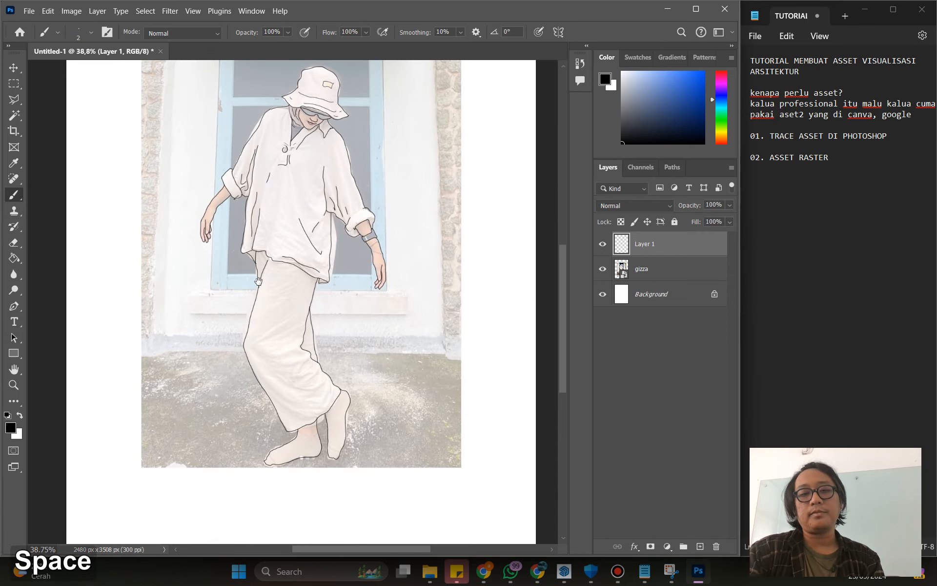
left_click(605, 271)
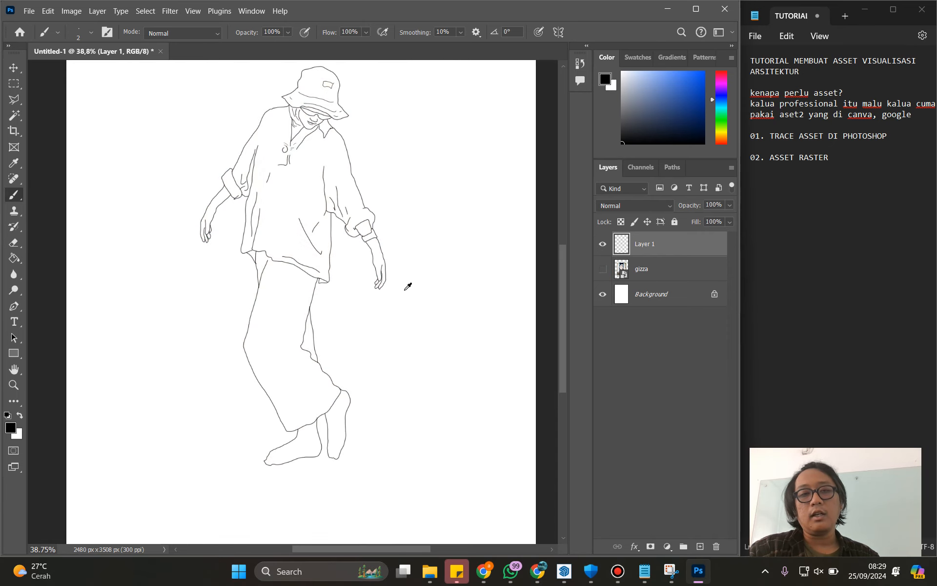
scroll(374, 282, "down", 2)
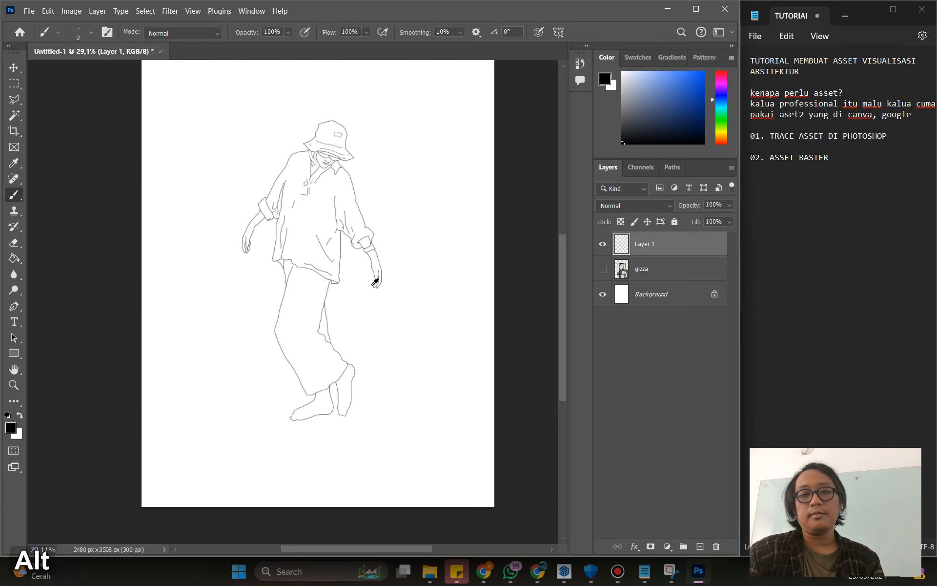
Step: Switch to the browser window with Instagram and open the arsitekturubb profile's post showing a lecturer standing in a classroom
left_click(539, 575)
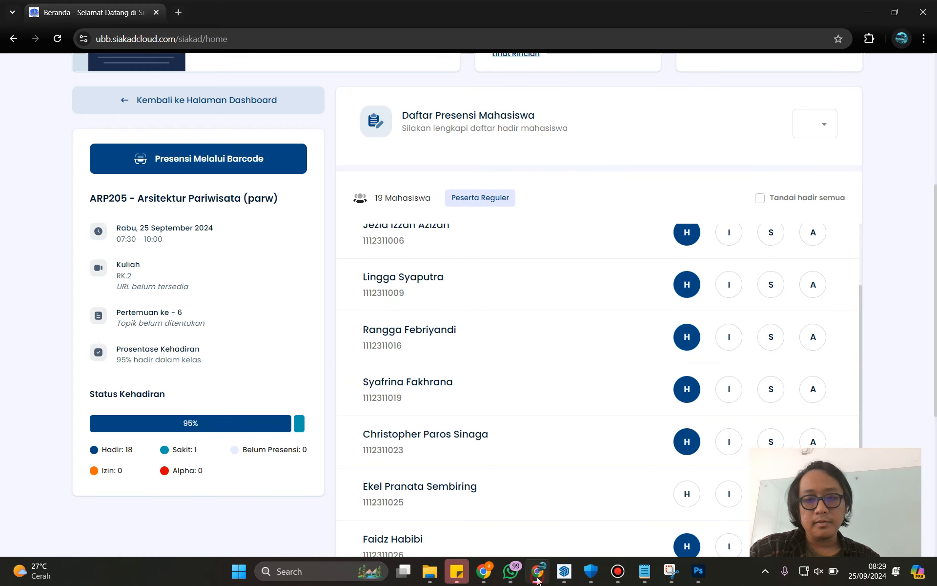
left_click(538, 579)
left_click(484, 575)
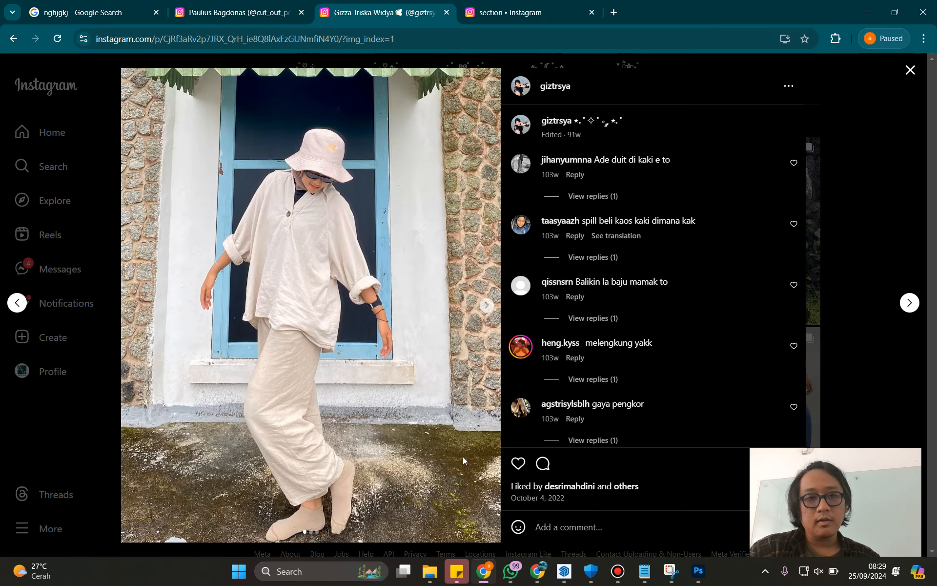
left_click(910, 70)
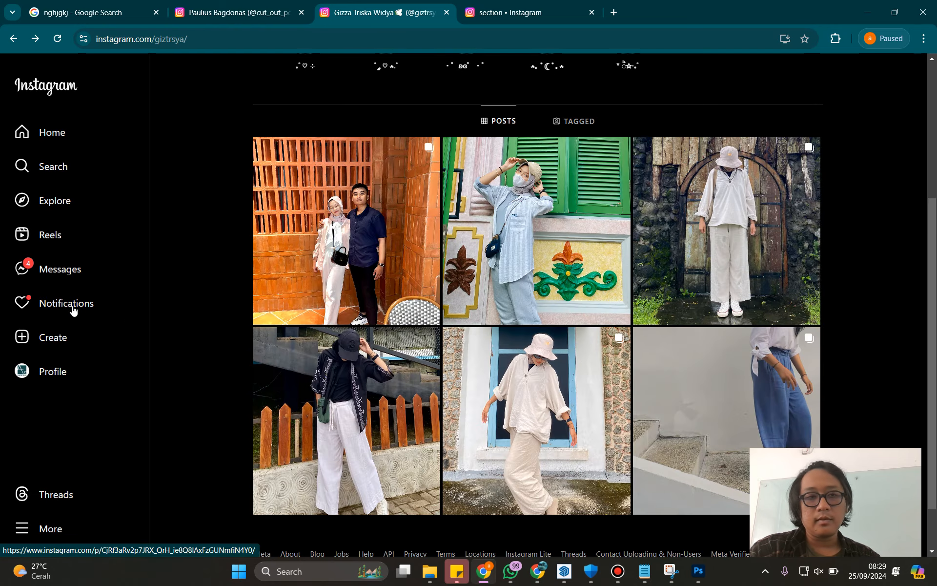
left_click(54, 371)
scroll(634, 326, "down", 5)
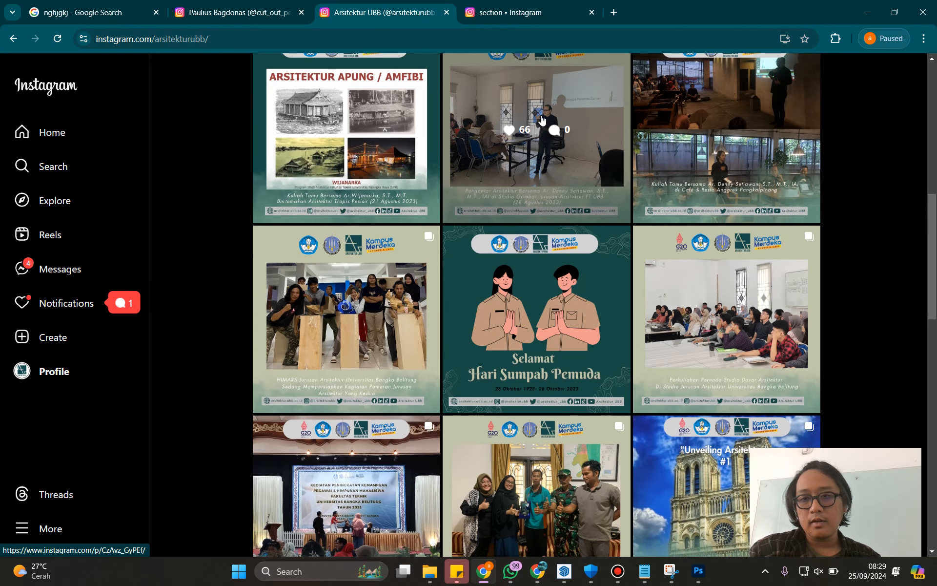
left_click(541, 120)
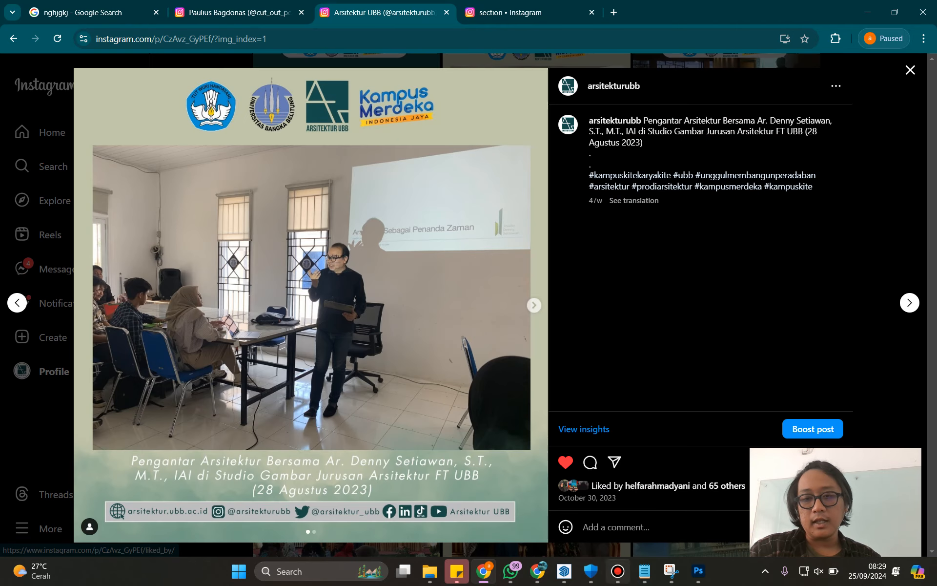
Step: Capture the classroom photo from the post with Snipping Tool and paste it into the Photoshop document
left_click(671, 571)
left_click(241, 35)
left_click_drag(96, 151, 526, 437)
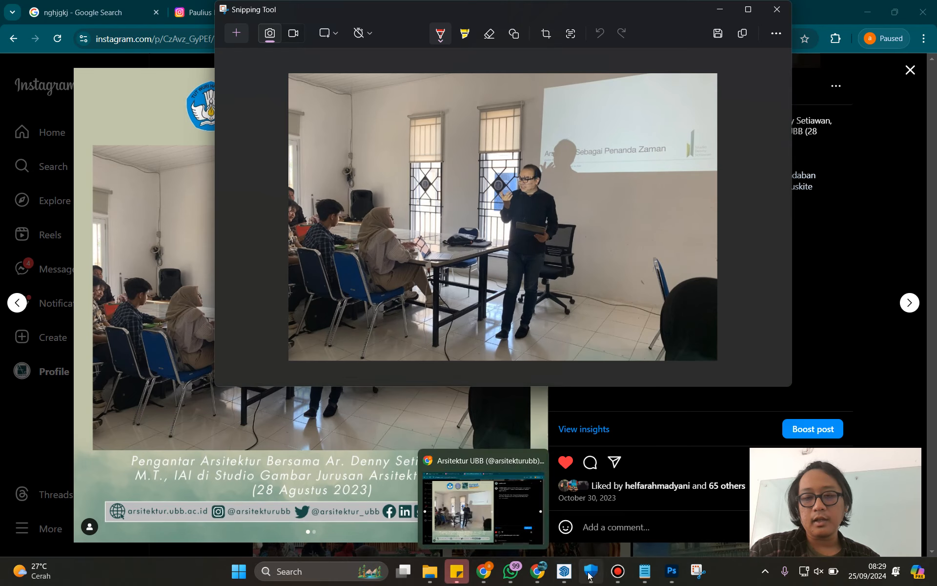
mouse_move(672, 571)
left_click(589, 479)
key("ctrl+v")
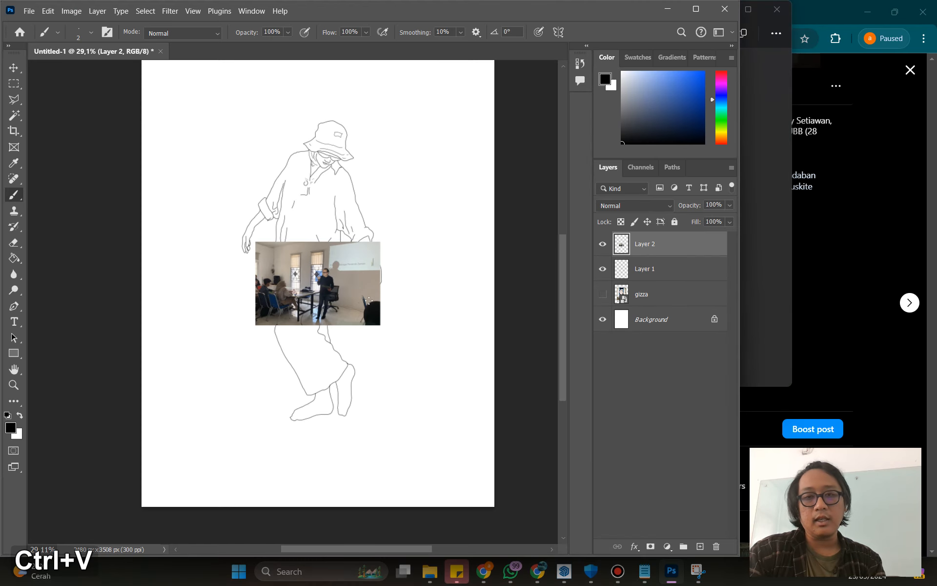
Step: Move the pasted classroom photo to the upper part of the page and enlarge it to about 237%
key("v")
left_click_drag(342, 268, 257, 123)
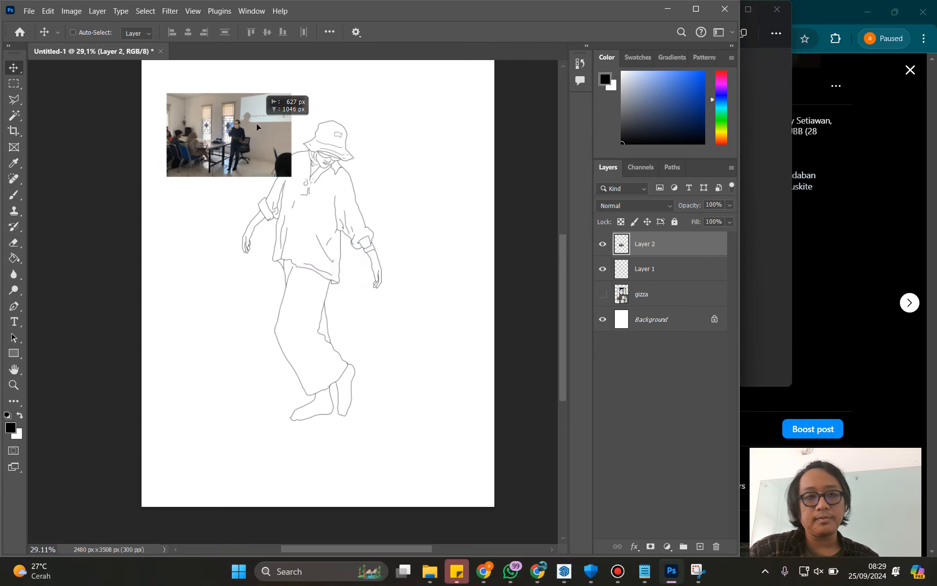
scroll(239, 153, "down", 2)
left_click_drag(276, 171, 385, 241)
key("ctrl+z")
left_click_drag(277, 173, 393, 249)
key("Return")
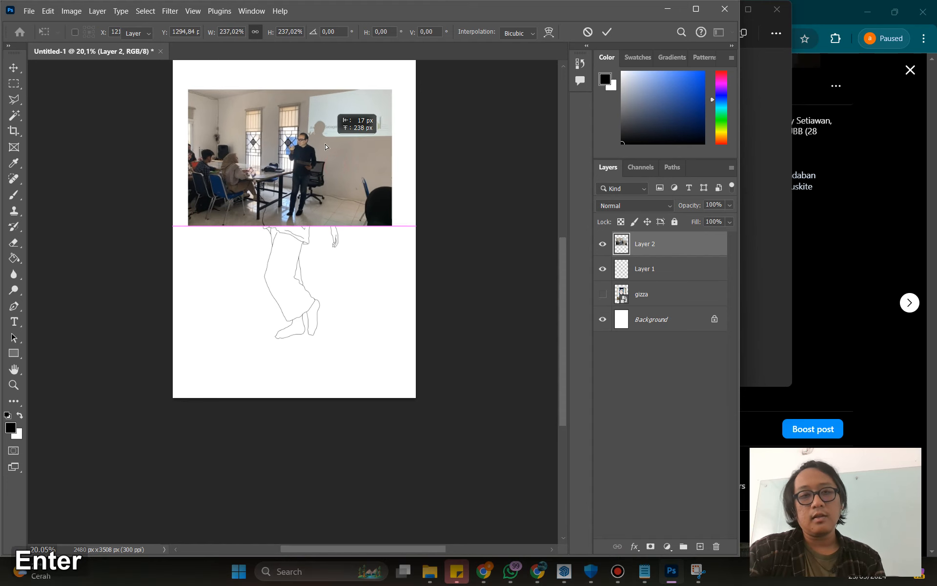
Step: Duplicate the line drawing on Layer 1 and place the copy above the classroom photo's Layer 2
left_click(676, 274)
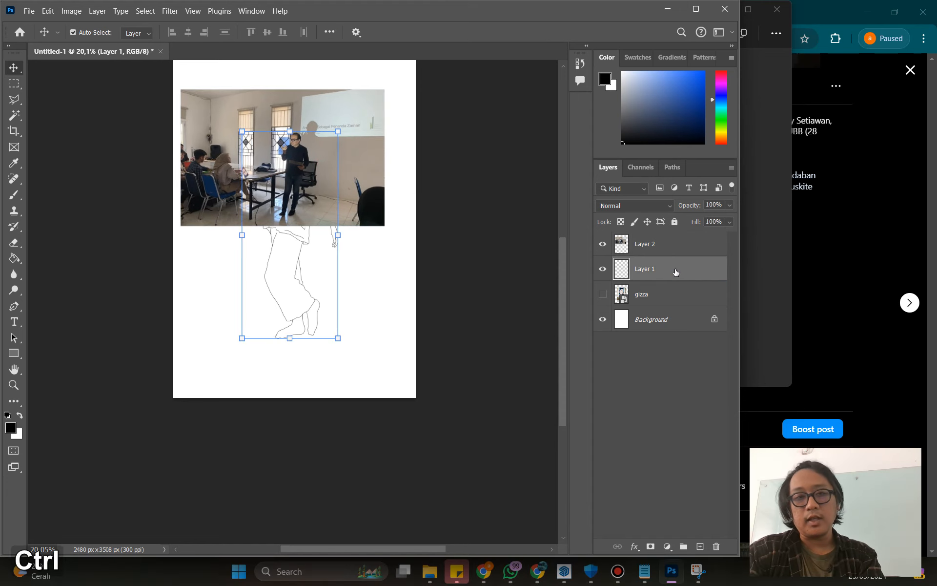
key("ctrl+j")
left_click_drag(666, 269, 642, 243)
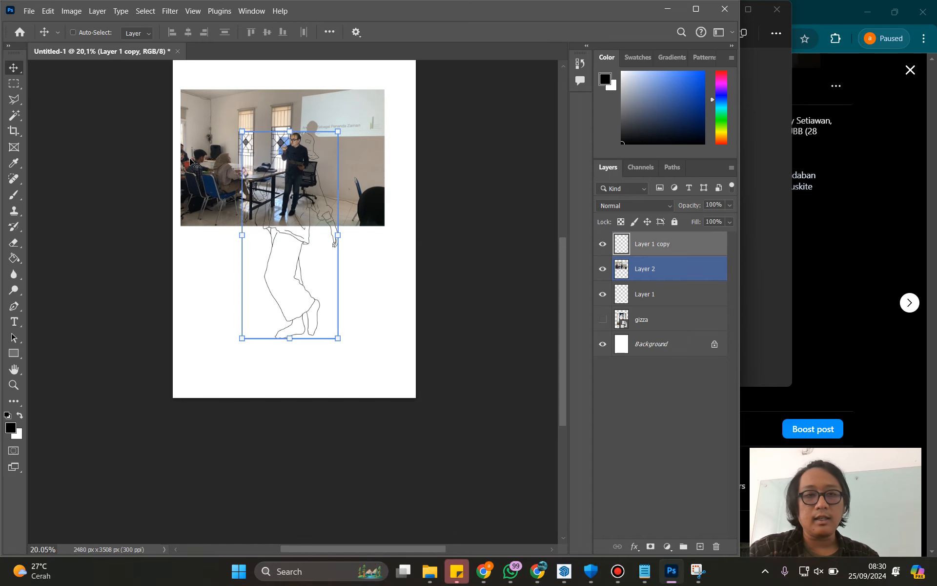
Step: Scale the copied figure to about 40% and position it in the classroom photo beside the standing lecturer
key("ctrl+t")
mouse_move(242, 132)
left_mouse_down()
mouse_move(313, 230)
mouse_move(314, 278)
mouse_move(352, 132)
mouse_move(336, 157)
left_mouse_up()
scroll(327, 158, "up", 5)
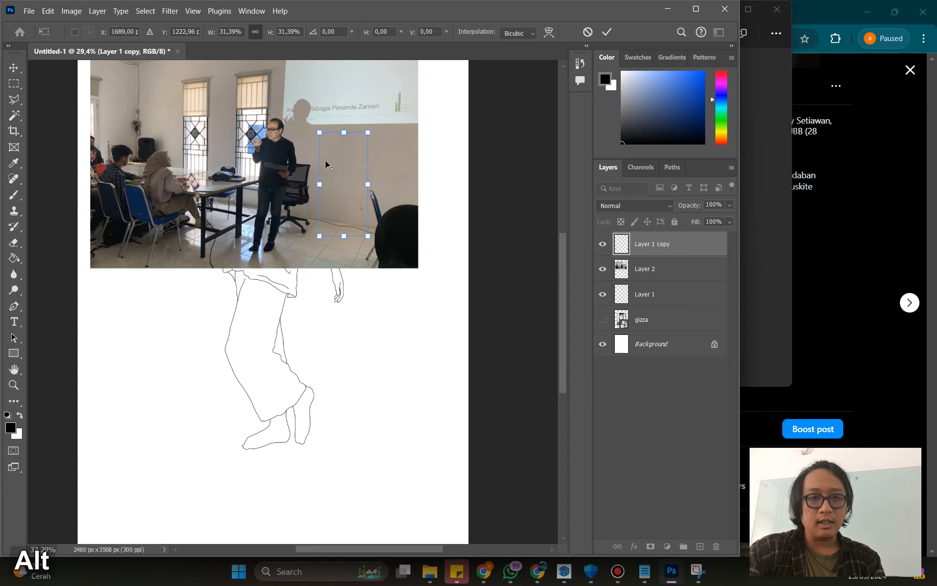
scroll(325, 160, "up", 3)
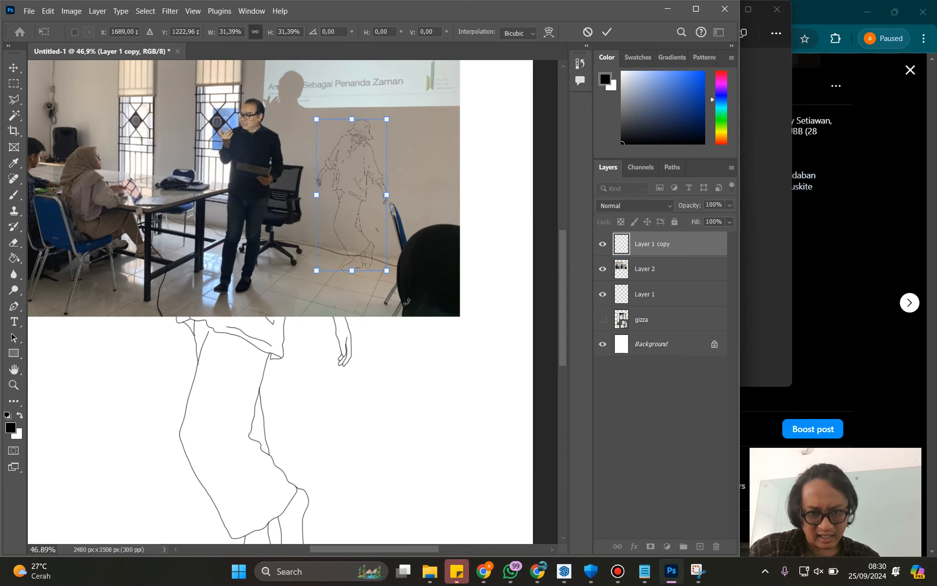
left_click_drag(386, 271, 407, 313)
left_click_drag(361, 202, 331, 186)
scroll(249, 172, "up", 3)
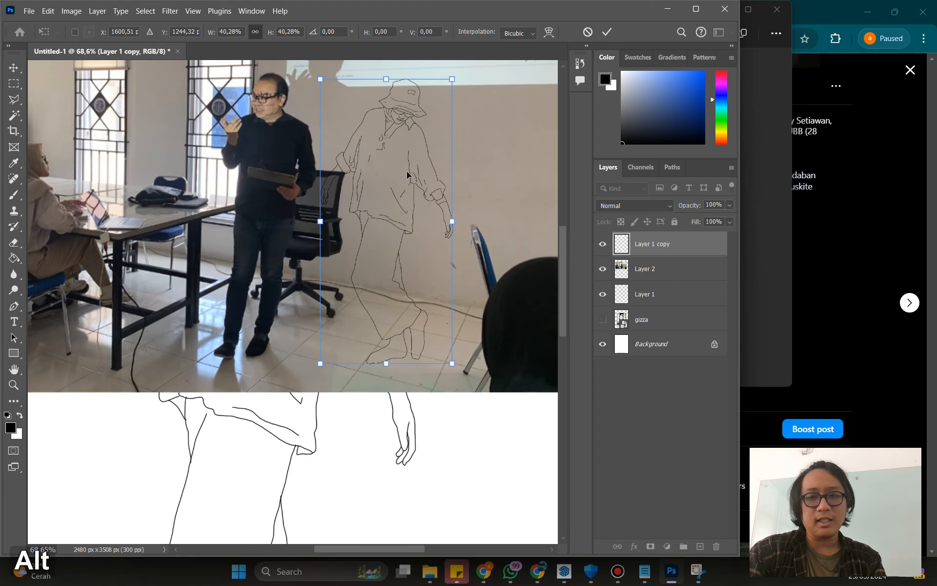
key("Return")
scroll(368, 144, "up", 2)
mouse_move(387, 211)
left_mouse_down()
mouse_move(412, 171)
mouse_move(415, 215)
mouse_move(396, 204)
mouse_move(415, 147)
mouse_move(432, 166)
mouse_move(419, 180)
left_mouse_up()
scroll(397, 204, "down", 2)
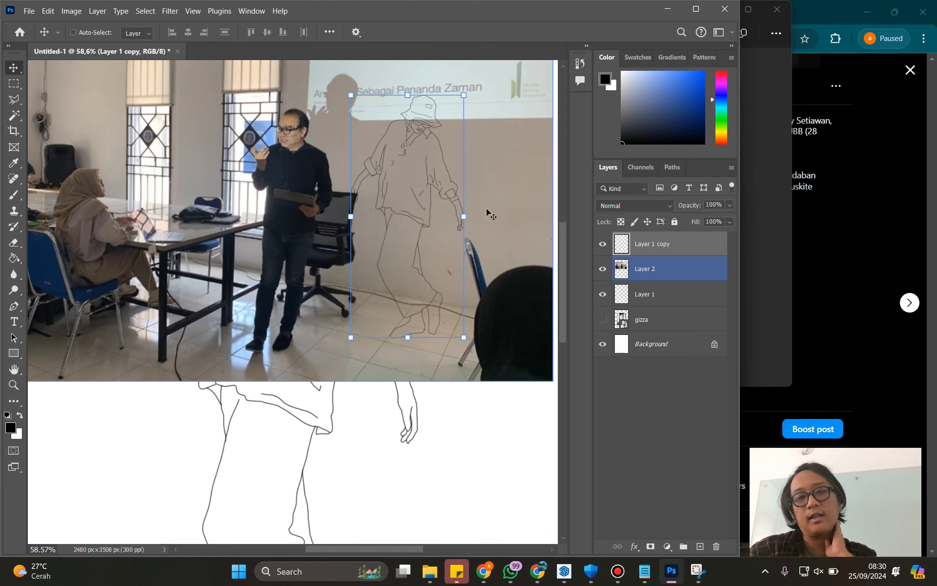
Step: Hide Layer 1 copy and Layer 2, and make Layer 1 with the original line drawing active
left_click(603, 247)
left_click(603, 268)
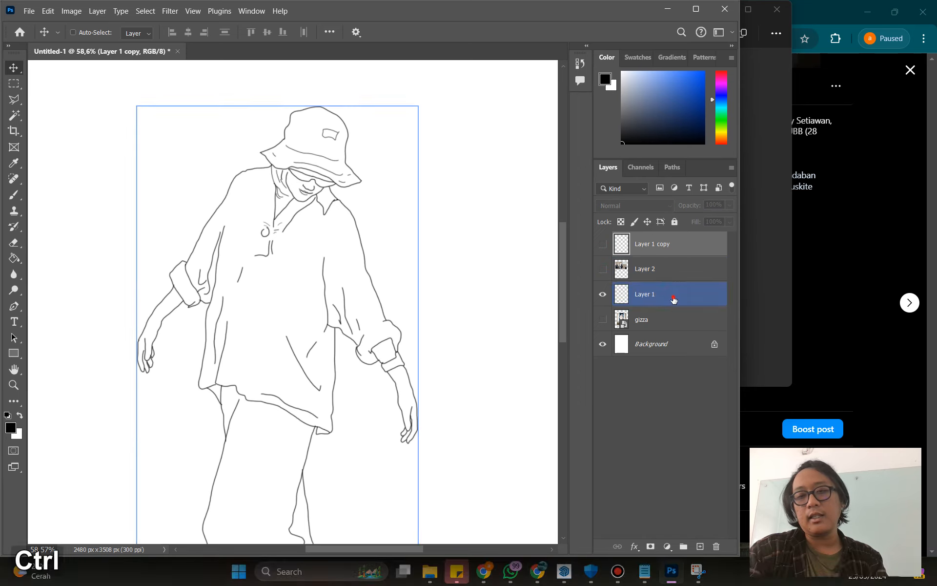
left_click(670, 295)
scroll(367, 294, "down", 5)
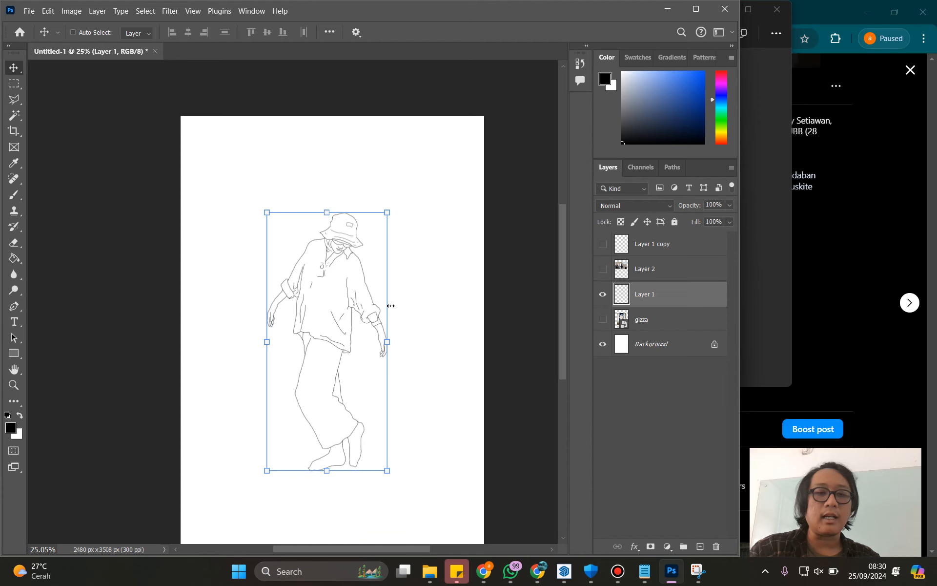
Step: Try selecting the white area beside the figure with the Magic Wand, and clear the selection
key("w")
left_click(429, 295)
key("ctrl+d")
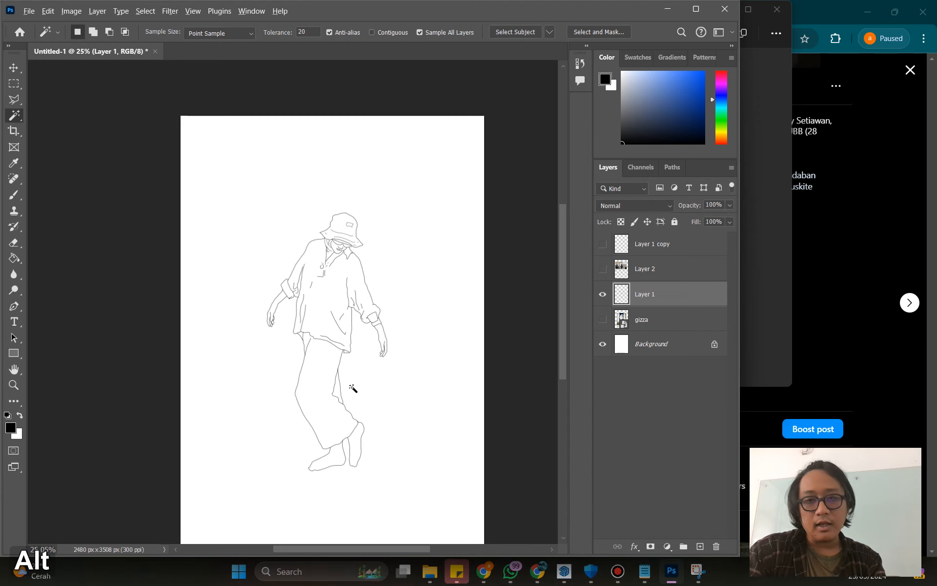
Step: Switch to Notepad and write the note "> rapihkan asset raster" under the heading "02. ASSET RASTER"
scroll(356, 387, "up", 2)
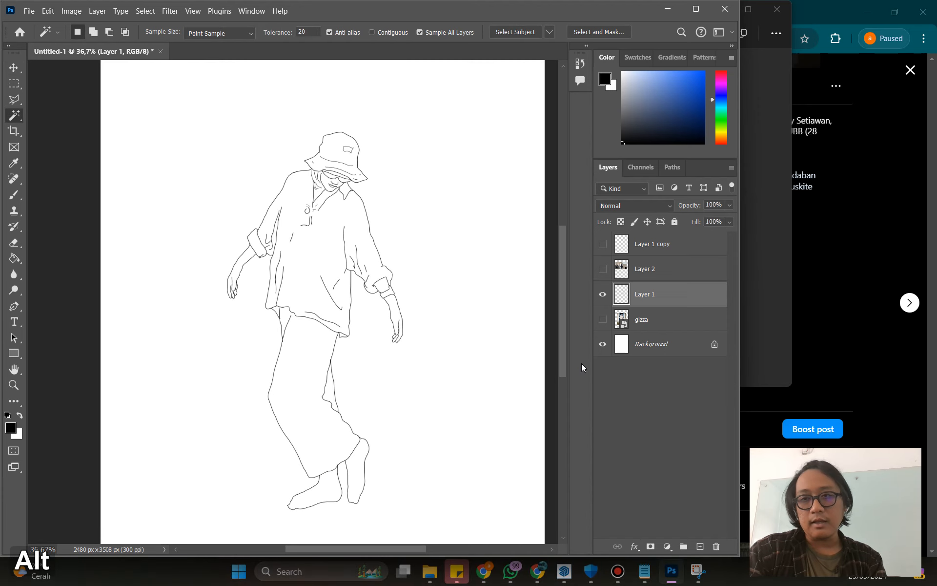
left_click(646, 572)
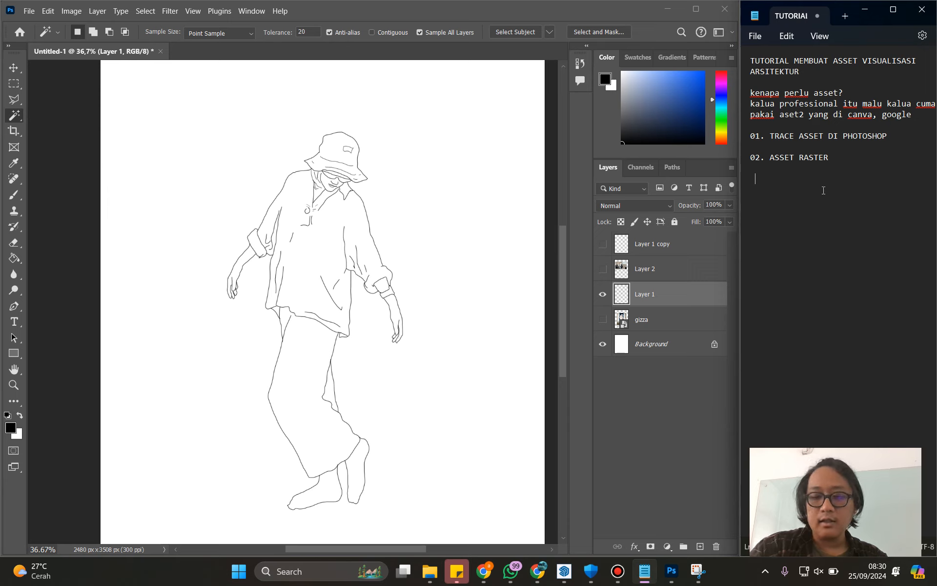
type("> rapihkan asset")
key("BackSpace")
type("raster")
key("Return")
type(">")
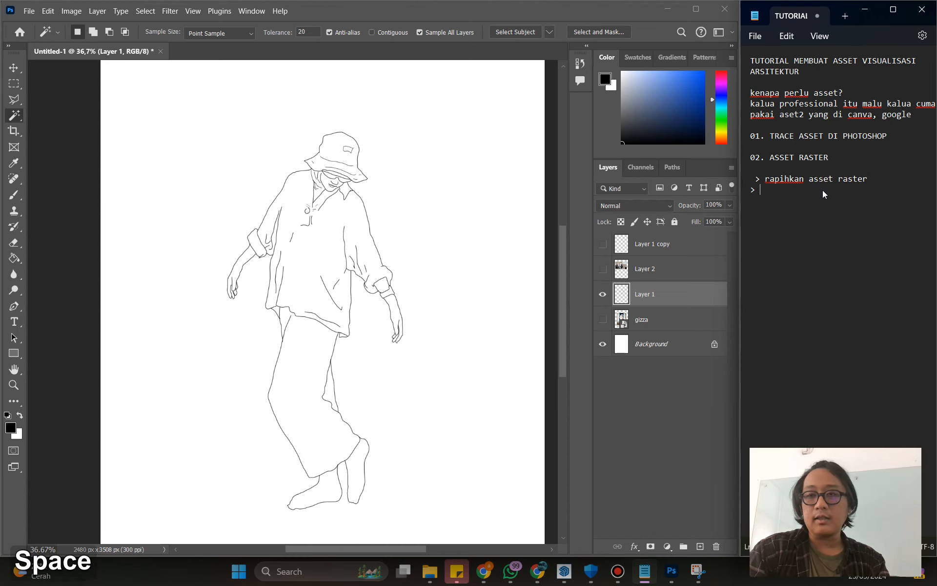
Step: Remove the space before the "rapihkan asset raster" note and continue the same line with another ">"
left_click(753, 181)
key("BackSpace")
key("BackSpace")
key("BackSpace")
key("BackSpace")
type(">")
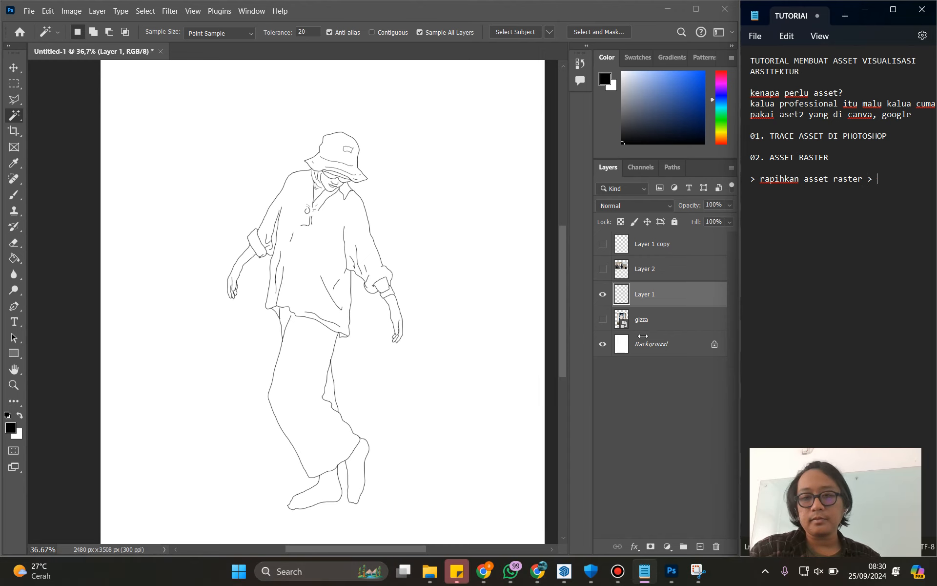
Step: Switch to Photoshop, duplicate Layer 1 and Background together, and merge the two copies into one layer
left_click(23, 65)
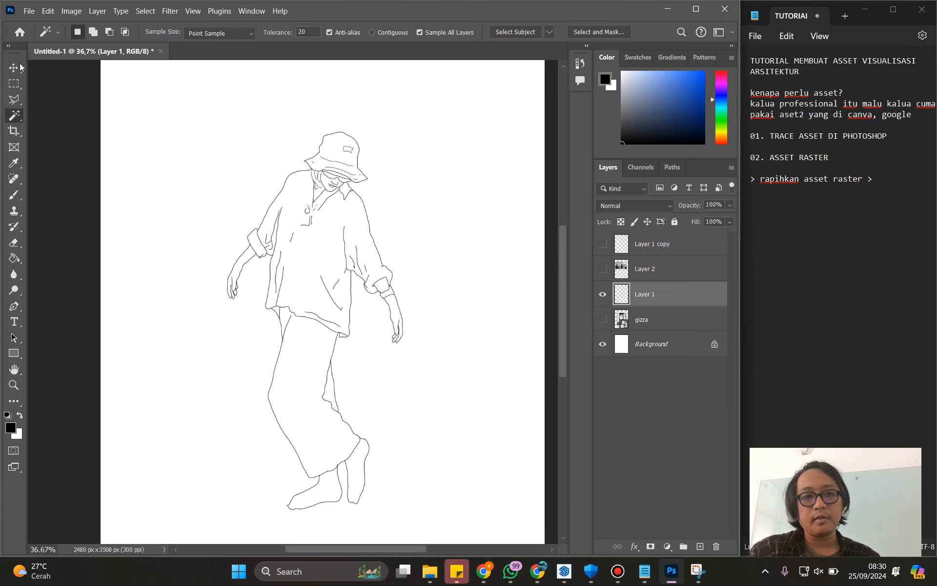
left_click(14, 67)
left_click(652, 354, "ctrl")
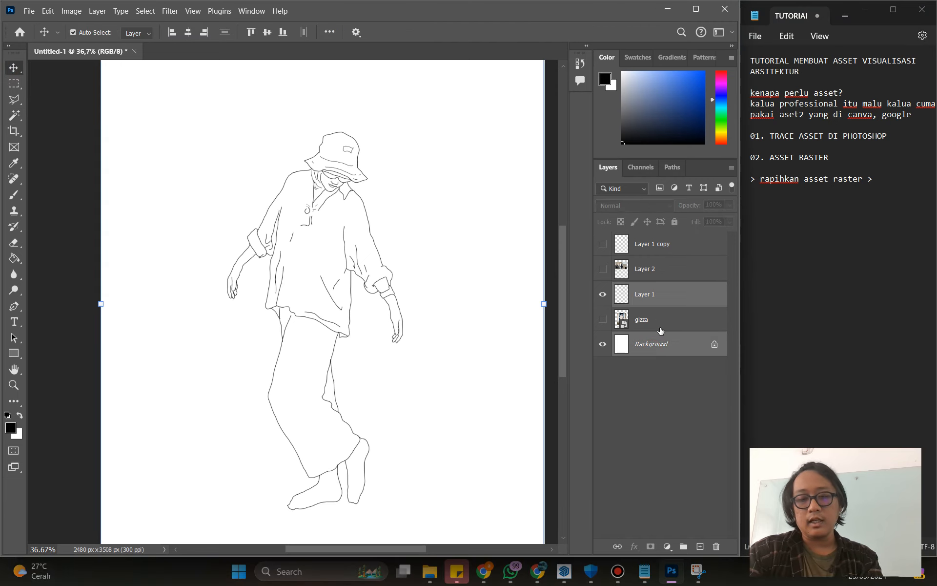
key("ctrl+j")
key("ctrl+e")
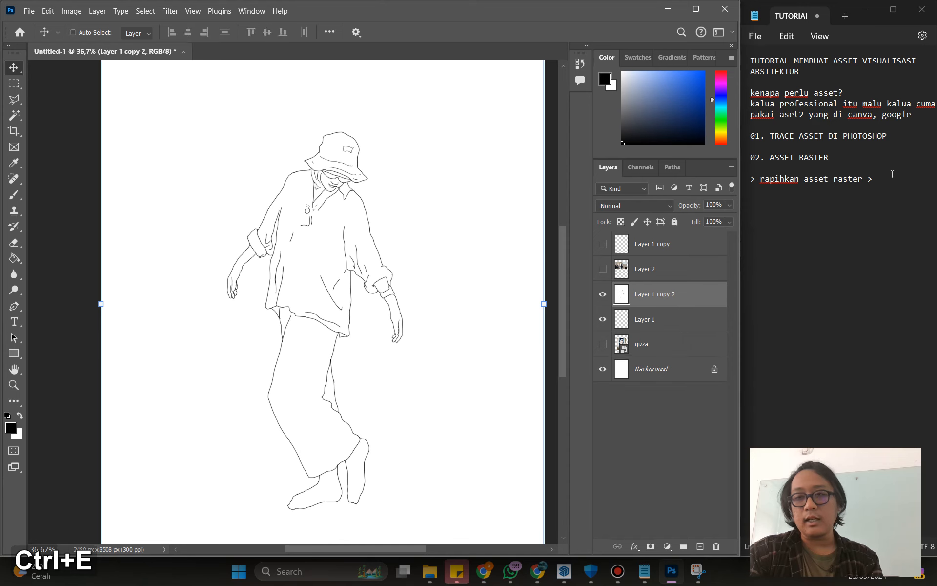
Step: Switch to Notepad and continue the raster note with "duplicate (CTRL+J) > merge (CTRL+E)"
left_click(881, 187)
type("du[j")
key("BackSpace")
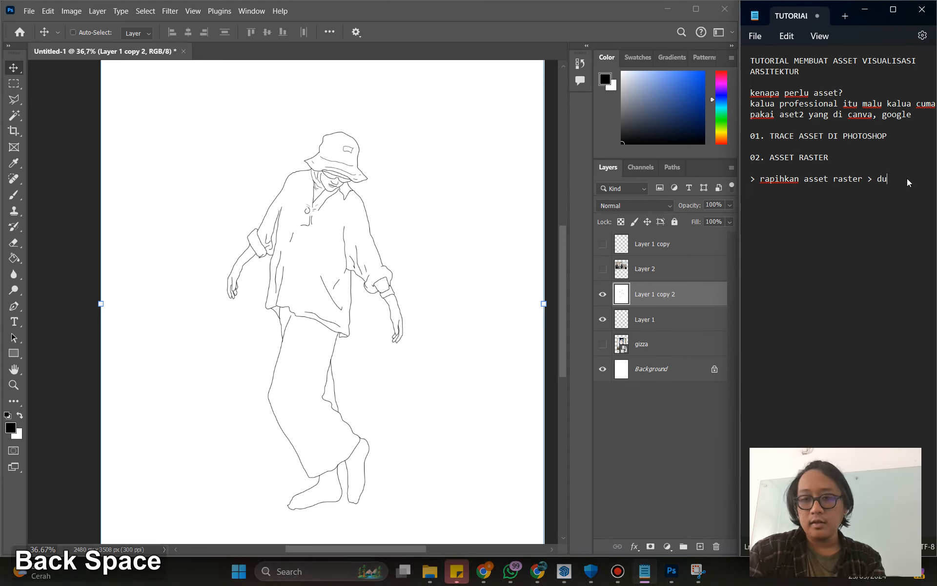
type("plicate (CTRL")
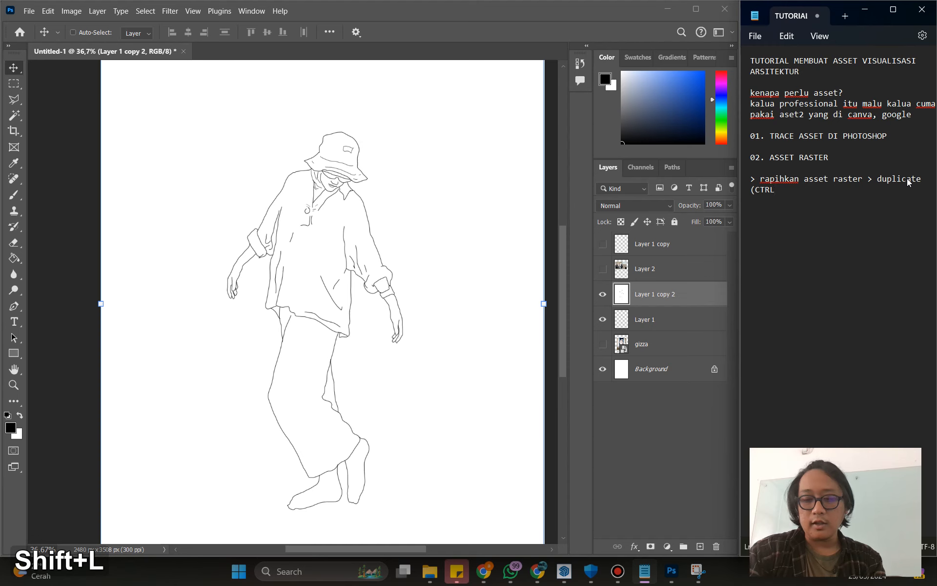
type("+")
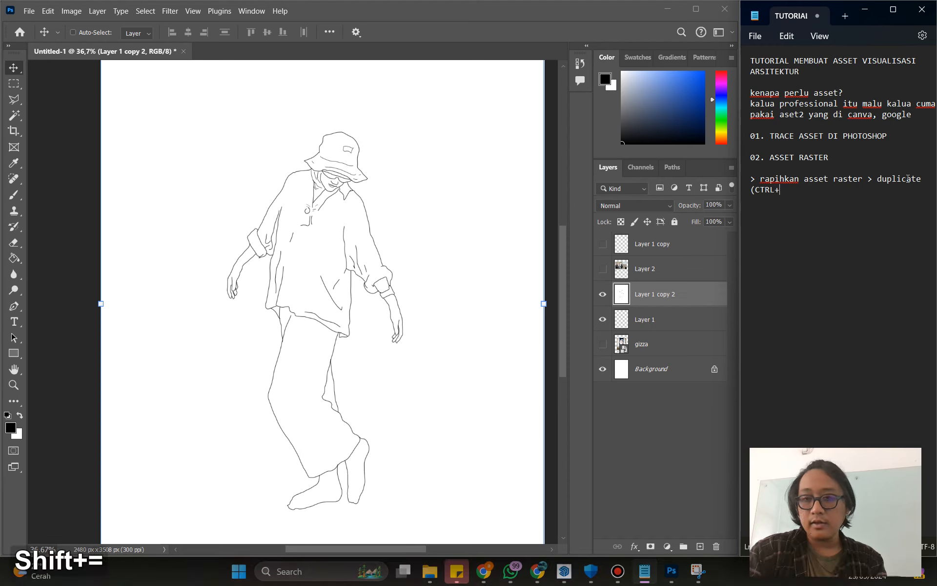
type("J)")
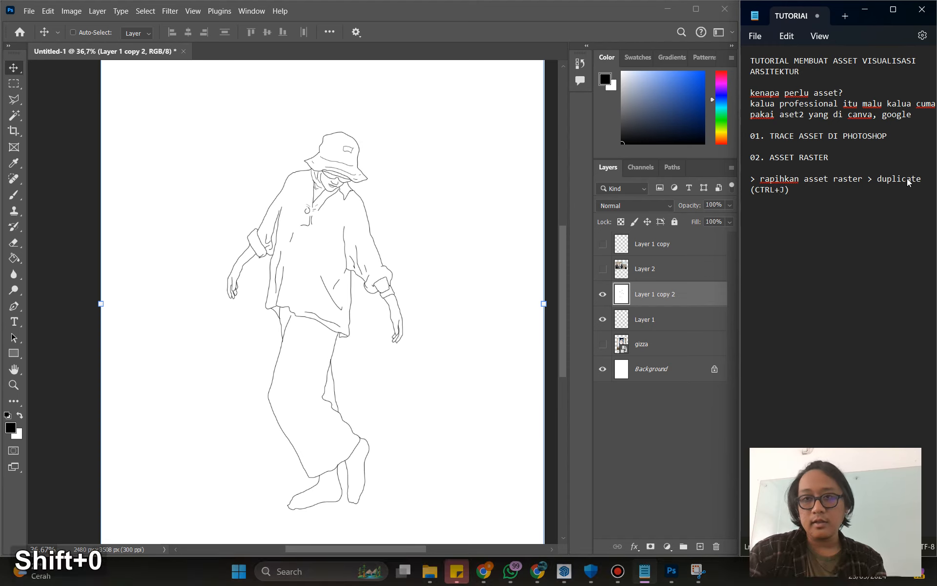
type(" > ")
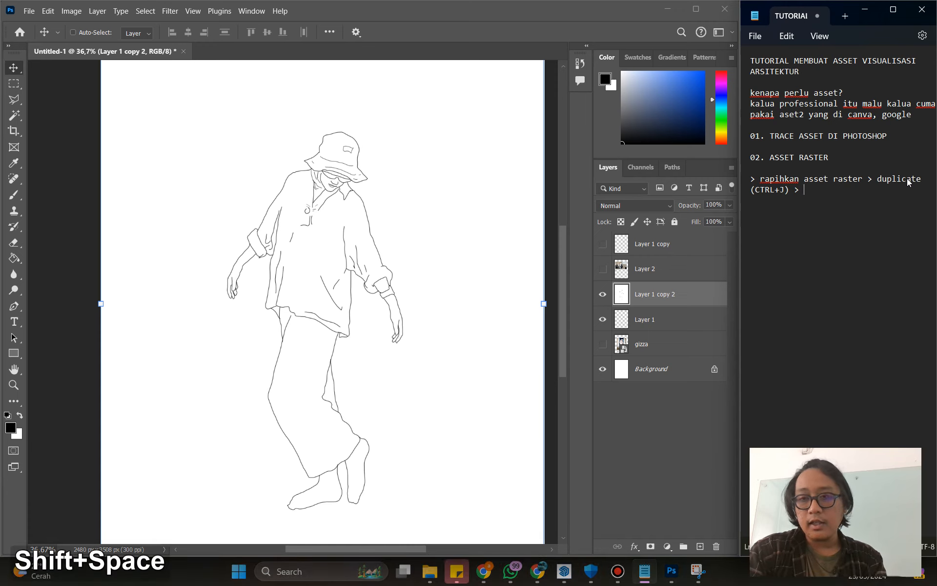
type("merge (C")
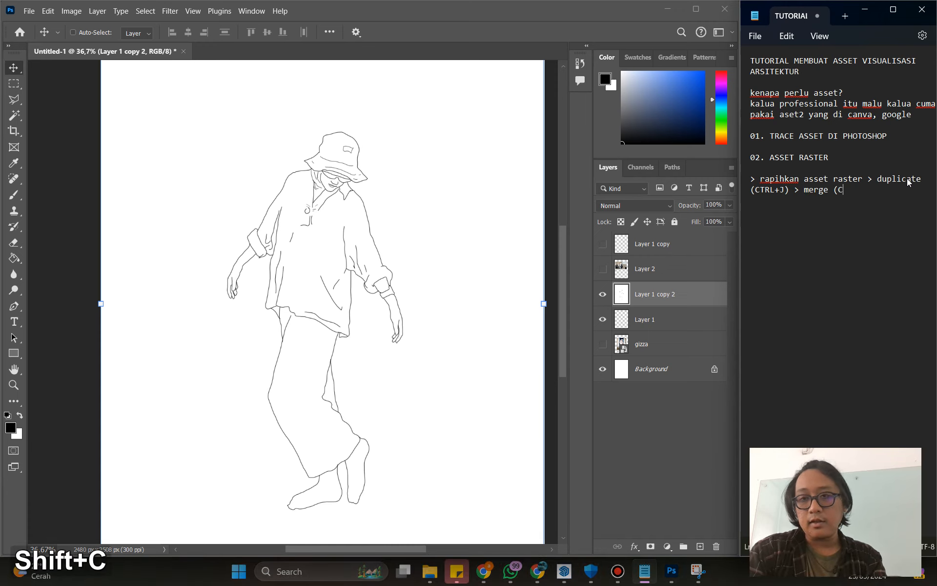
type("TRL+E)")
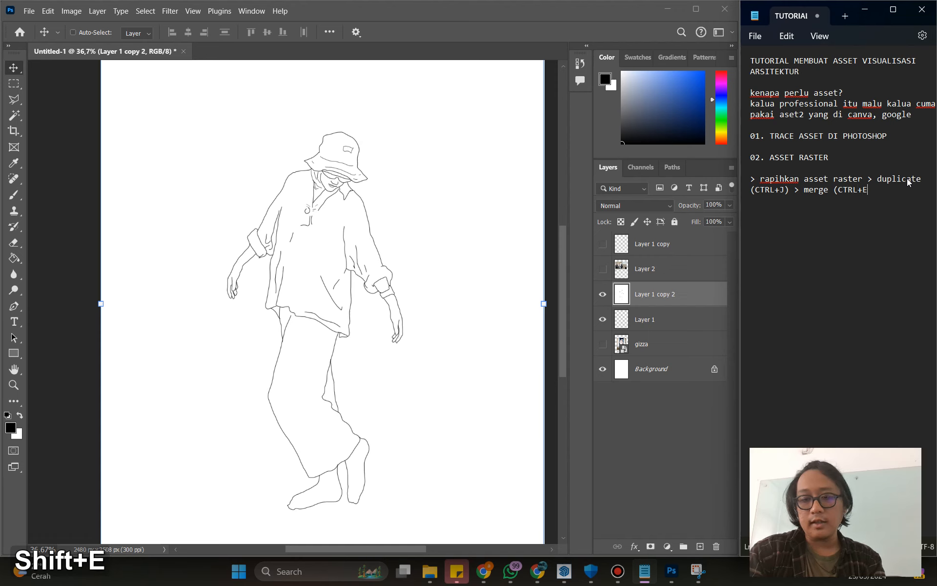
Step: Switch to Photoshop, turn on Contiguous for the Magic Wand and select the white area around the figure on Layer 1 copy 2
scroll(394, 260, "up", 1)
type("w")
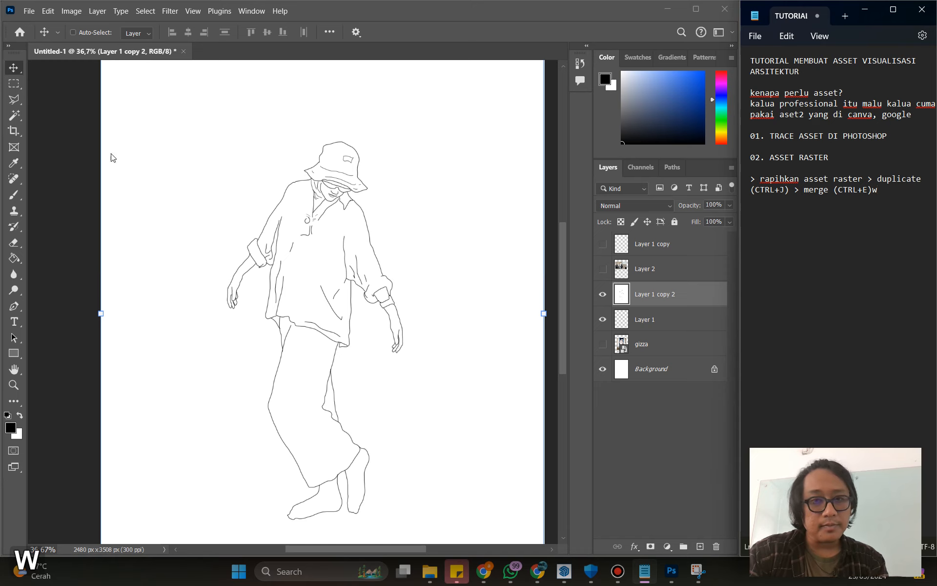
left_click(705, 337)
key("w")
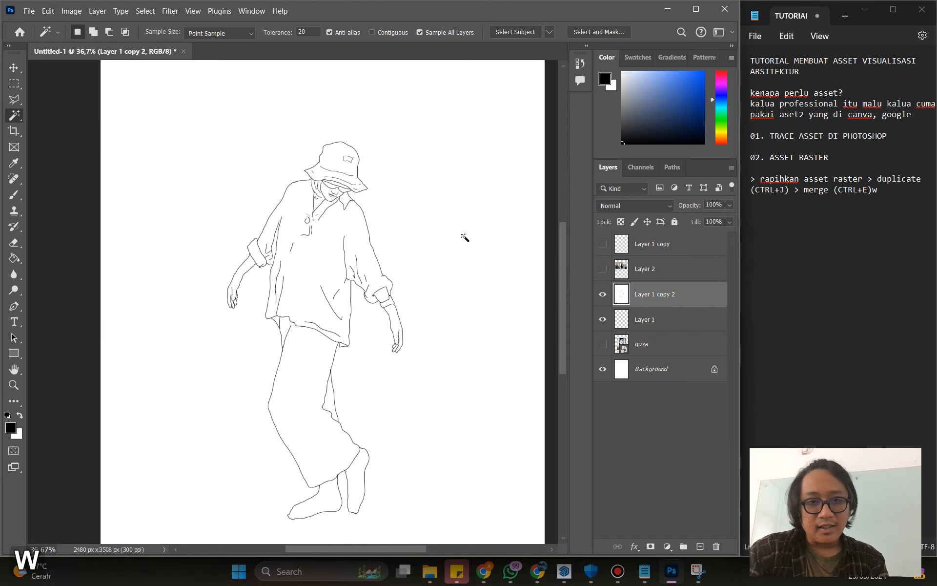
key("ctrl+d")
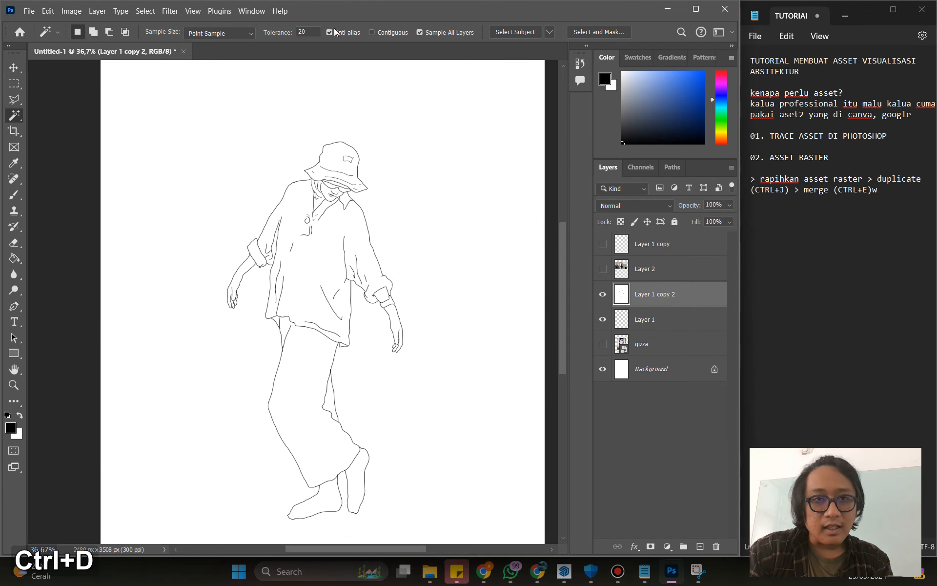
left_click(389, 33)
left_click(435, 136)
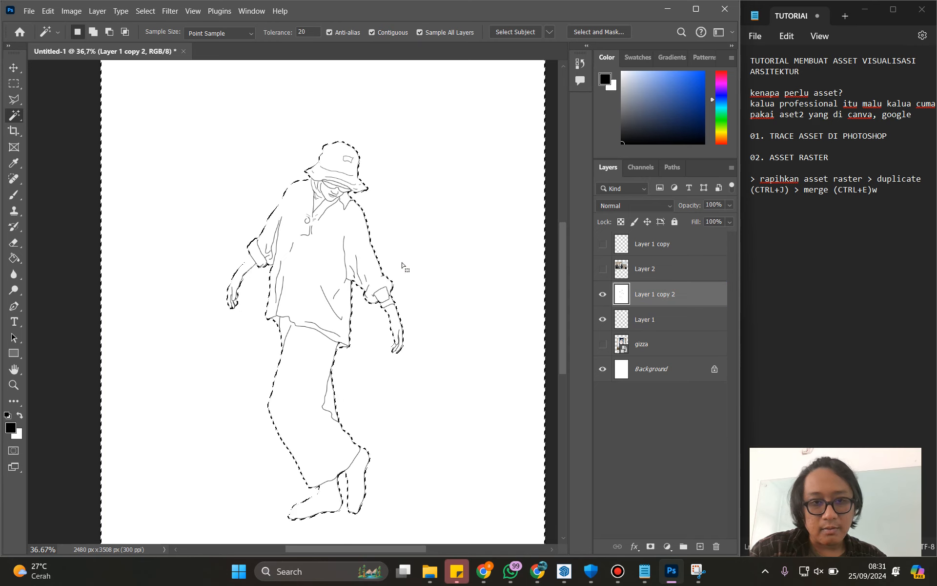
scroll(279, 335, "up", 2, "alt")
scroll(279, 335, "down", 3, "alt")
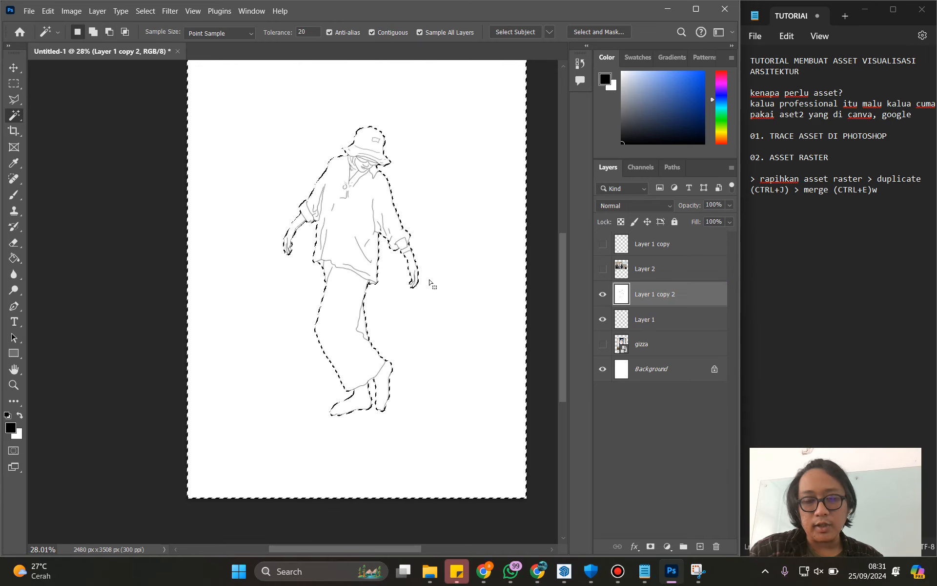
Step: Switch to Notepad, delete the stray "w" at the end of the note, and insert "(remove background)" after "raster"
left_click(883, 195)
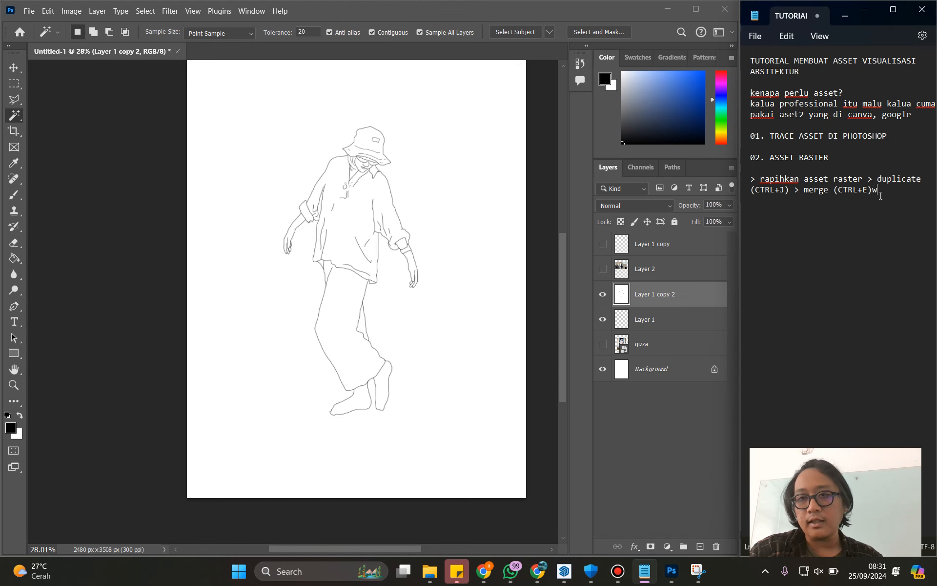
key("BackSpace")
left_click(862, 181)
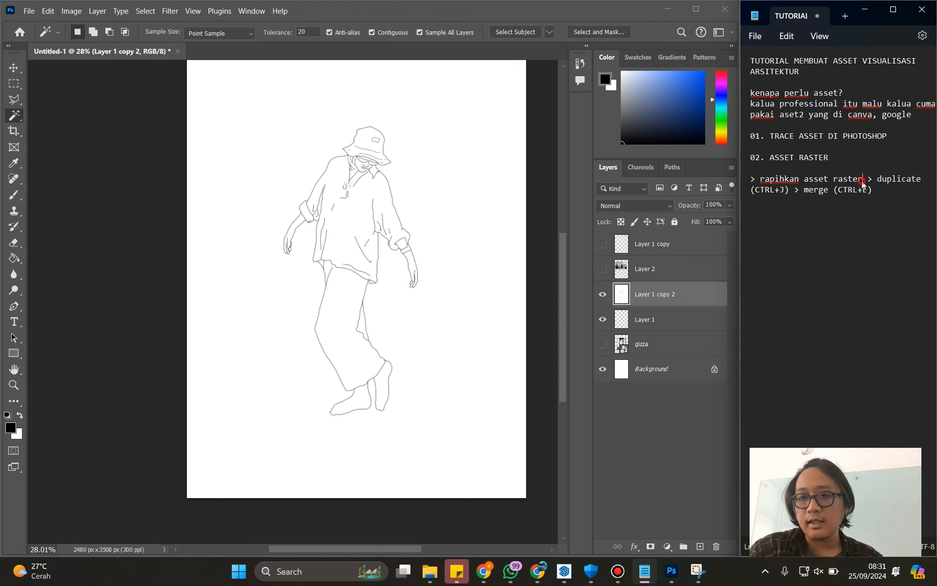
type("(remove ba")
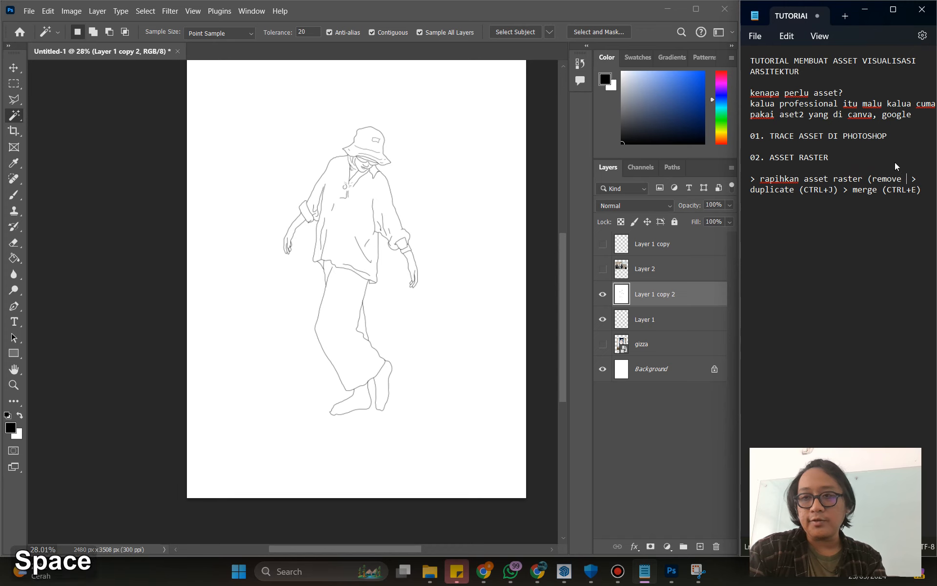
type("ckground)")
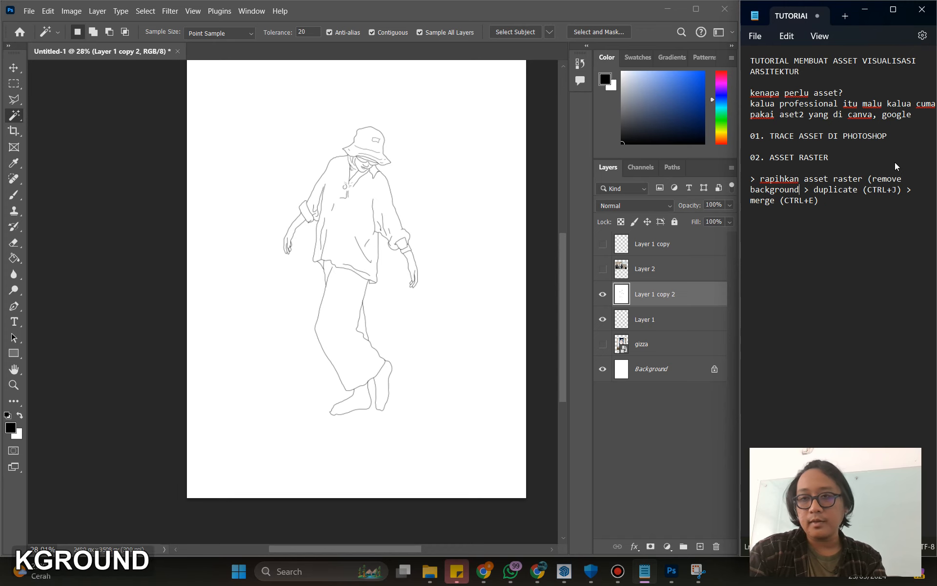
Step: Switch to Photoshop, delete the white area around the figure on Layer 1 copy 2, hide the Background layer, and clear the selection
left_click(457, 302)
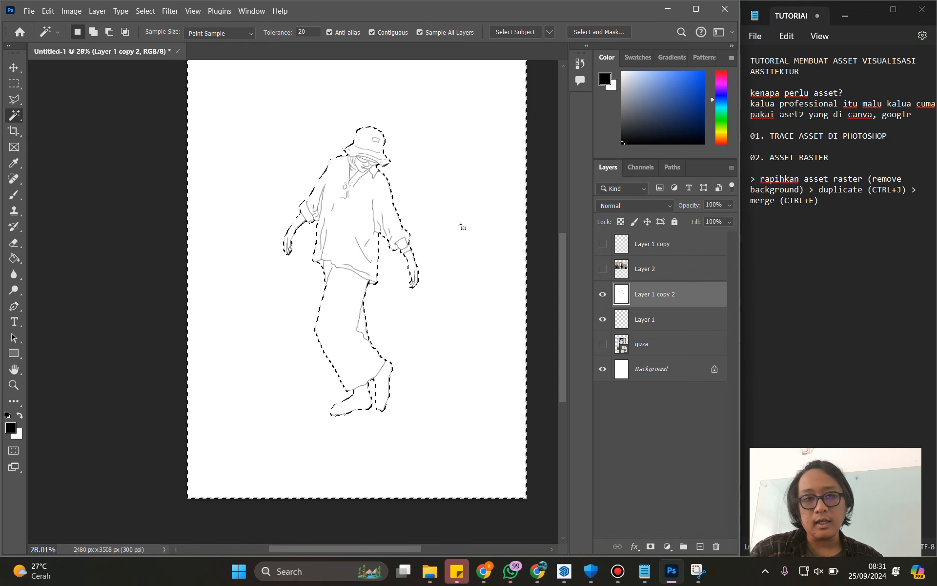
key("Delete")
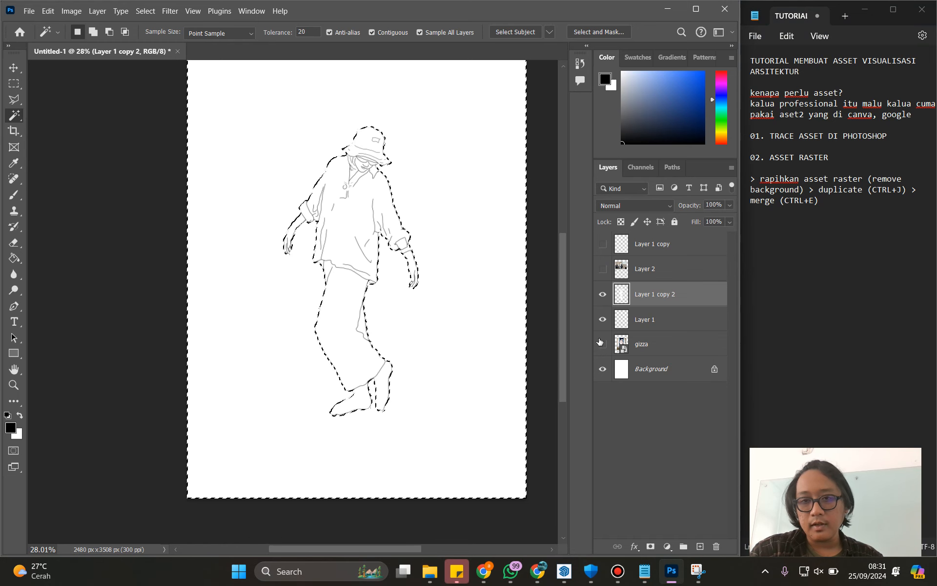
left_click(603, 369)
key("ctrl+d")
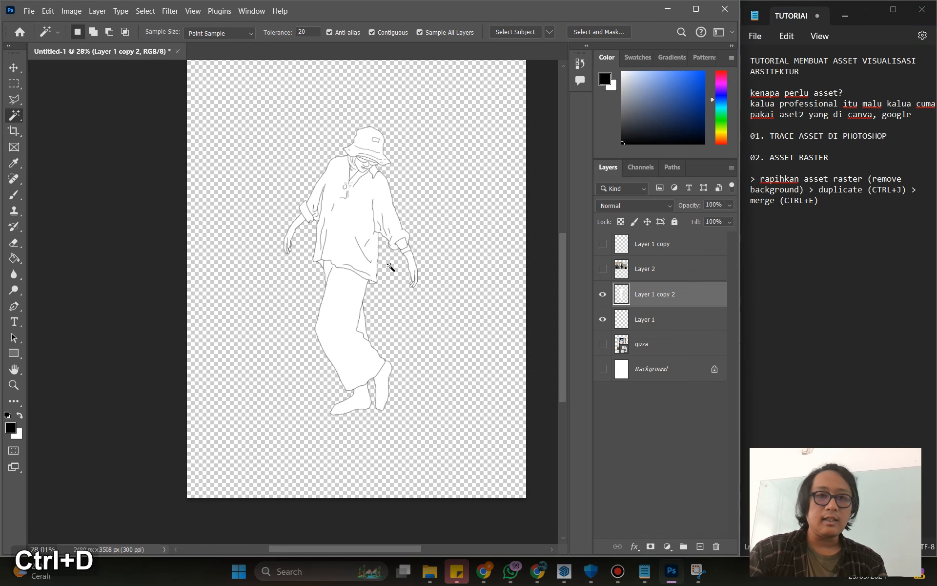
Step: Check the cut-out figure's edges up close and show the classroom photo on Layer 2
scroll(390, 267, "up", 5)
scroll(432, 232, "down", 4)
scroll(292, 220, "up", 6)
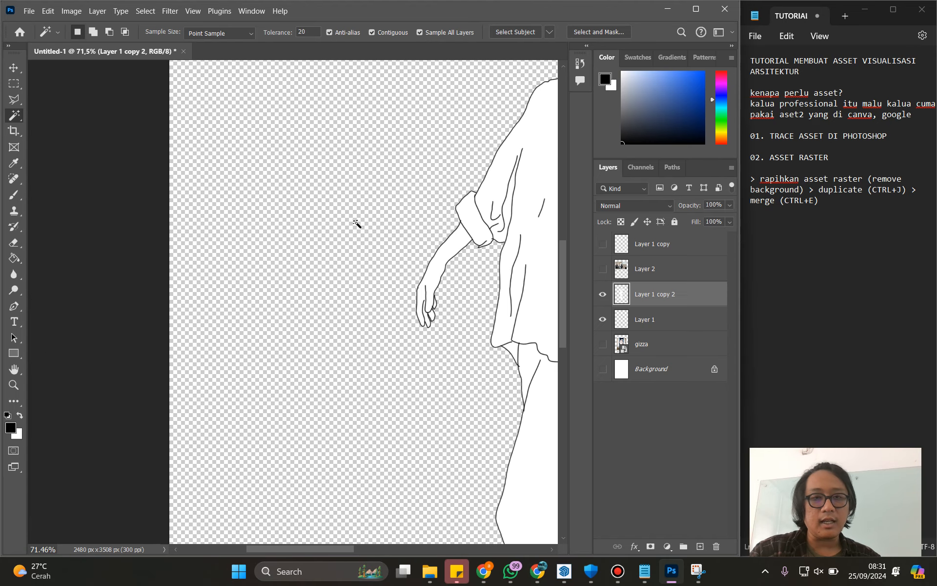
scroll(331, 241, "down", 5)
left_click(602, 269)
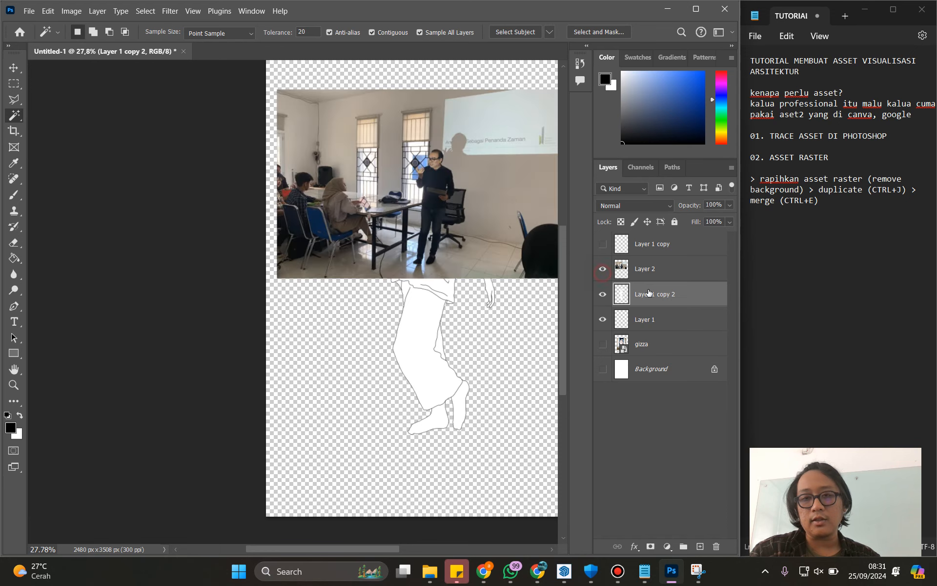
left_click(669, 271)
key("ctrl+j")
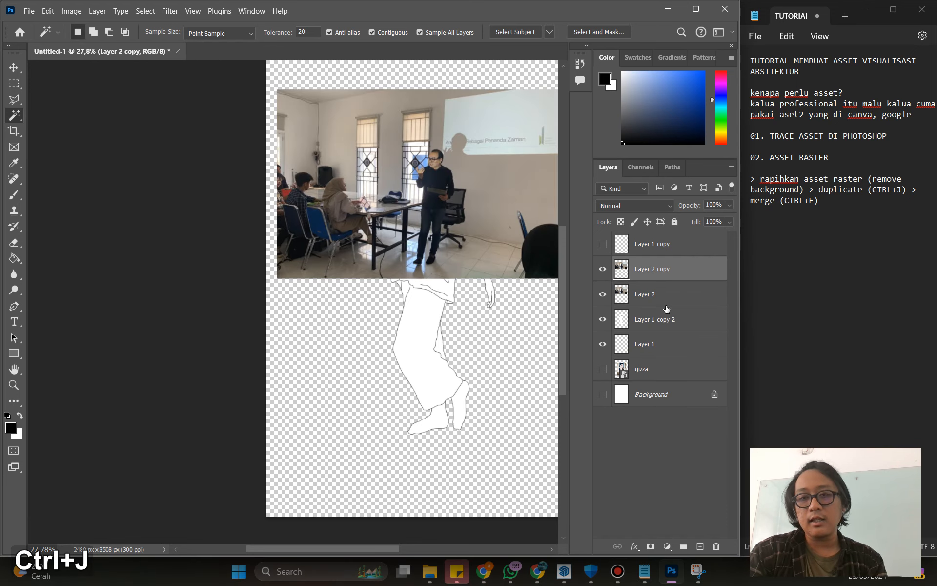
key("ctrl+z")
Step: Duplicate the white-filled figure on Layer 1 copy 2 and place the copy above the classroom photo's Layer 2
left_click(665, 296)
key("ctrl+j")
left_click_drag(662, 298, 658, 253)
Step: Scale the white-filled figure copy to about 42%, reduce it again to about 89% of that, and place it beside the standing lecturer
key("v")
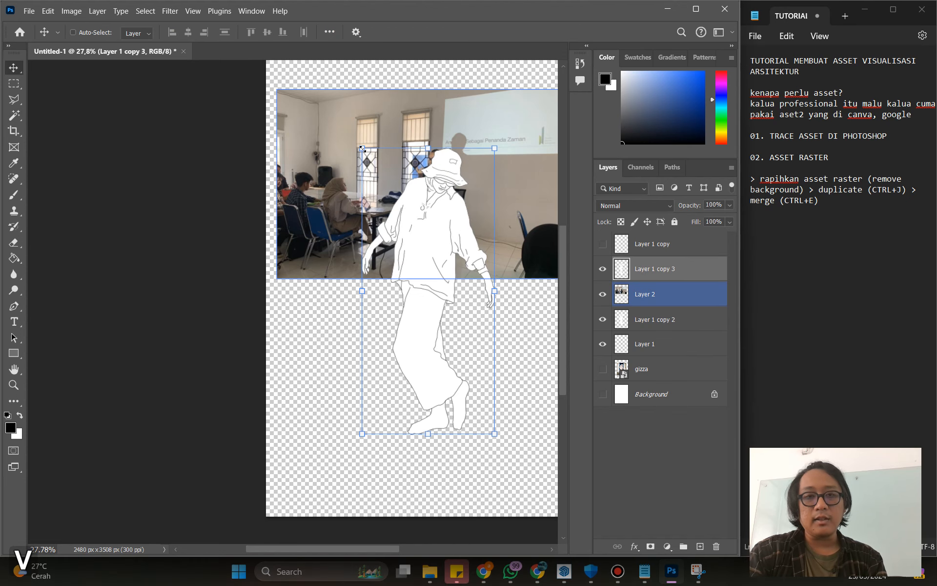
left_click_drag(362, 149, 497, 180)
scroll(496, 179, "up", 5)
key("alt+space")
left_click(424, 244)
left_click_drag(414, 269, 261, 270)
left_click_drag(296, 154, 236, 82)
left_click_drag(371, 191, 379, 226)
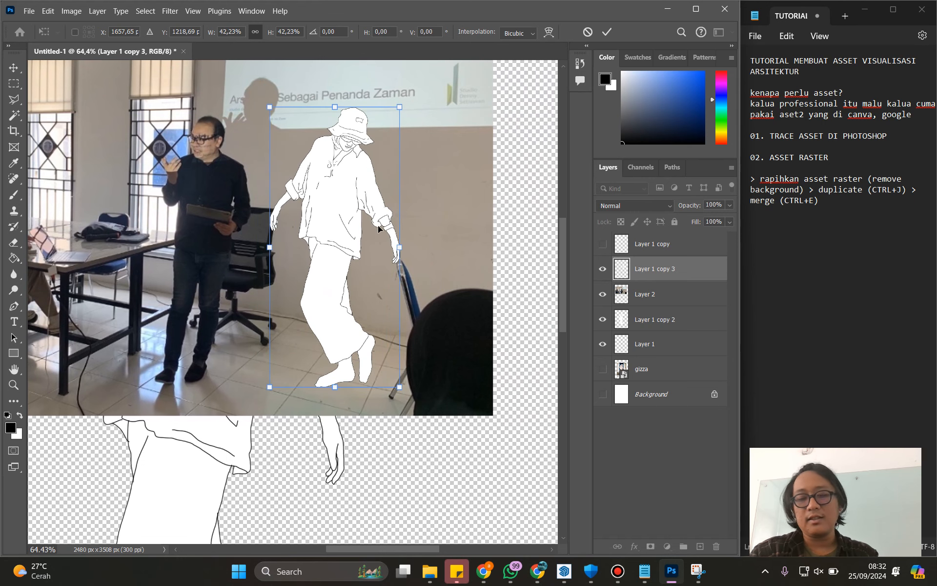
key("Return")
left_click_drag(272, 108, 288, 139)
left_click_drag(350, 185, 316, 178)
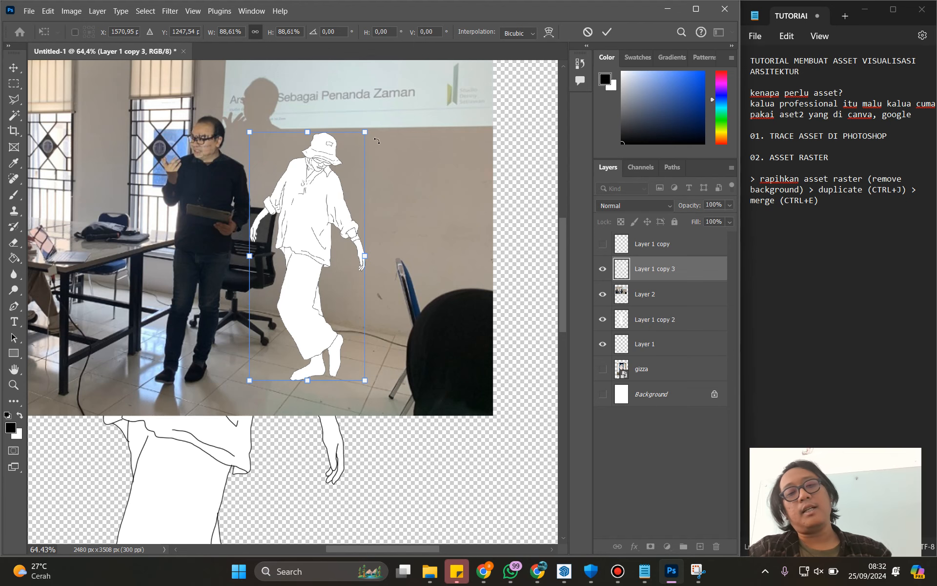
Step: Switch to Notepad and add the line "jadi asset hitam putih yang bisa ditempel" below the raster note
left_click(844, 201)
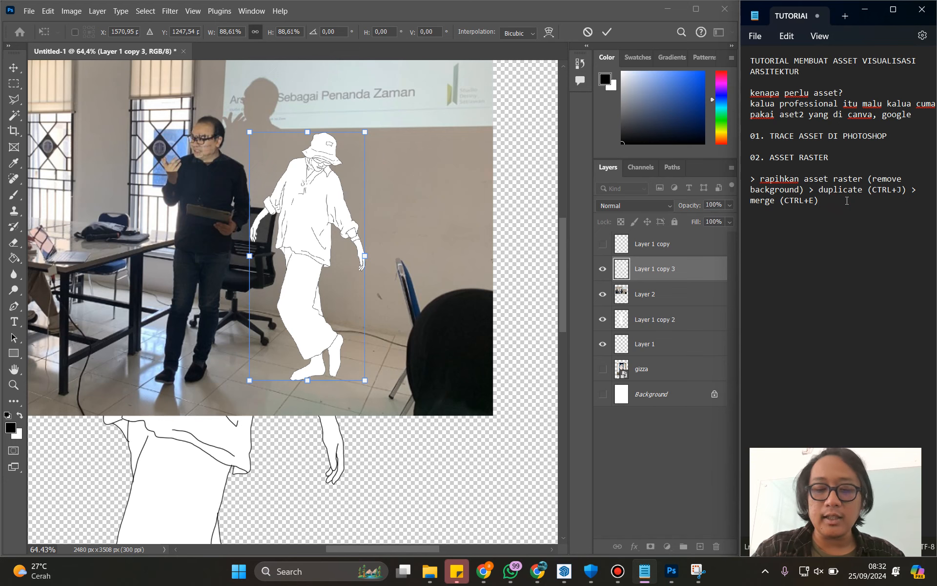
key("Return")
key("Return")
type("jadi asset hitam putih yang bisa ditempel")
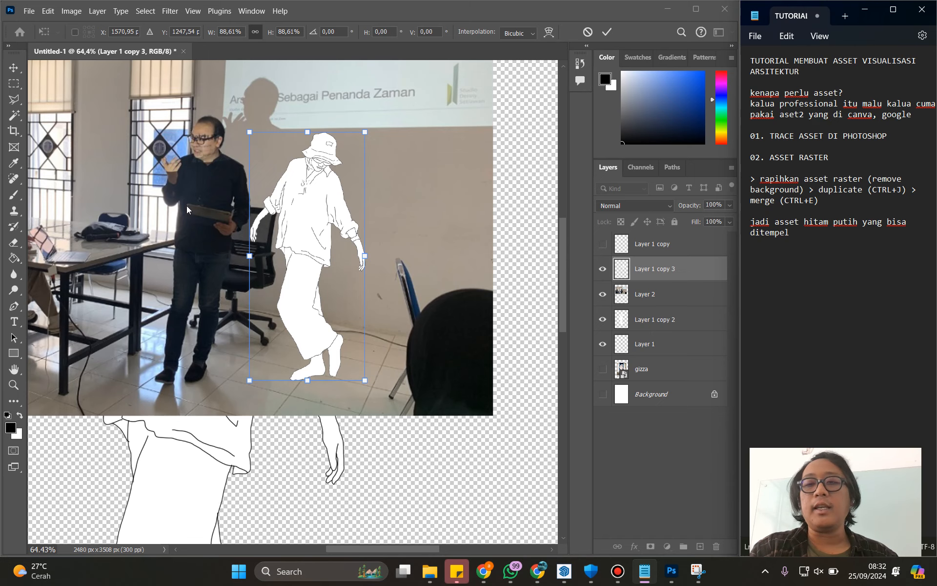
scroll(307, 208, "down", 4)
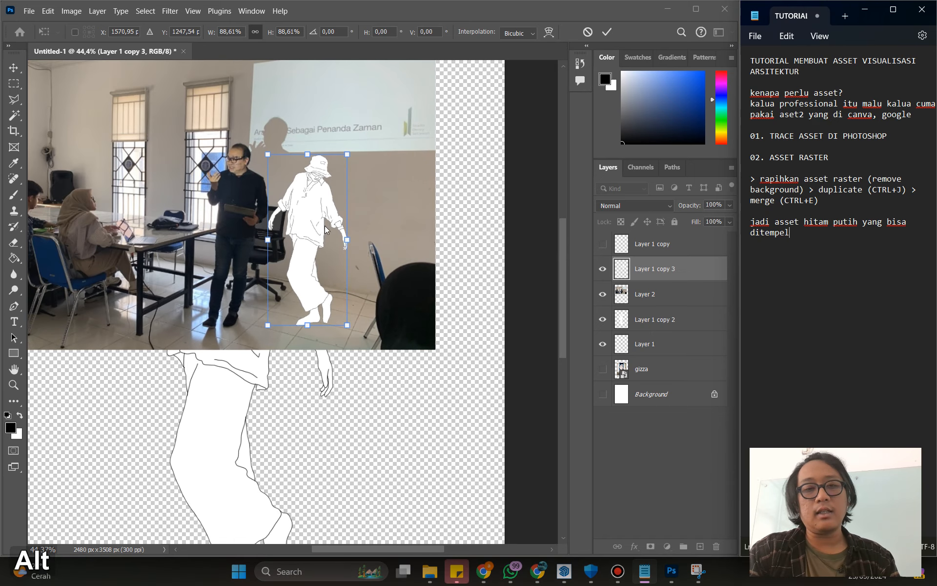
Step: Delete the classroom photo on Layer 2 and the scaled-down figure copy on Layer 1 copy 3
left_click(604, 268)
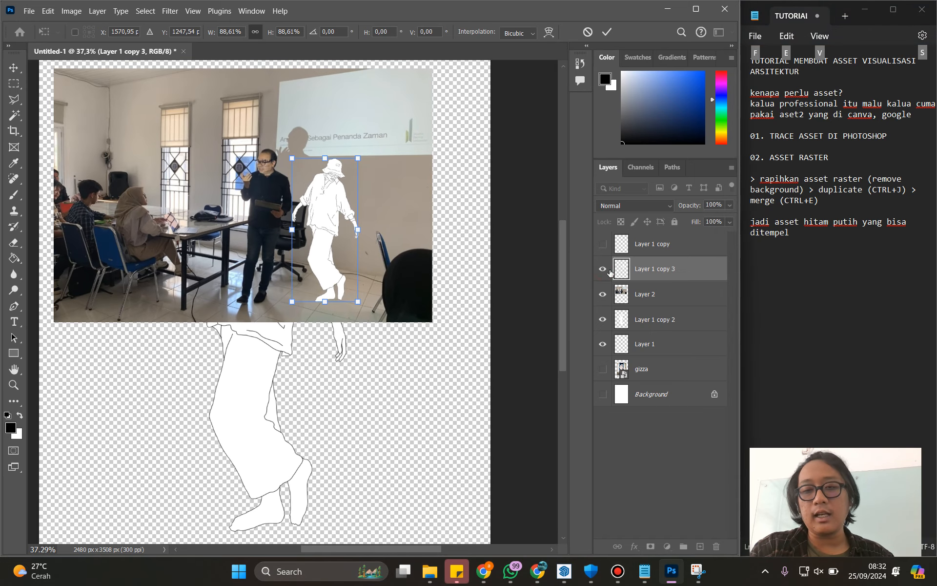
left_click(650, 294)
key("Delete")
double_click(670, 267)
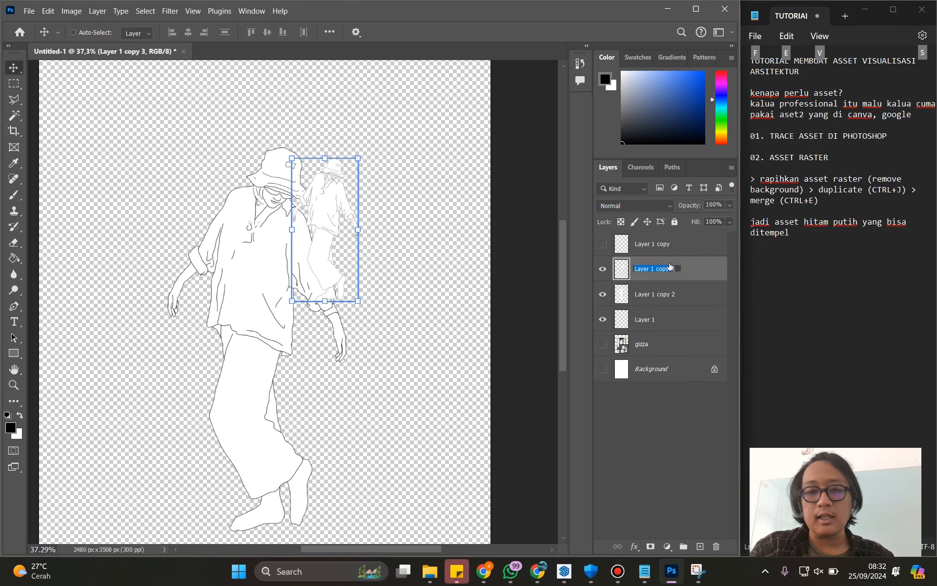
left_click(680, 286)
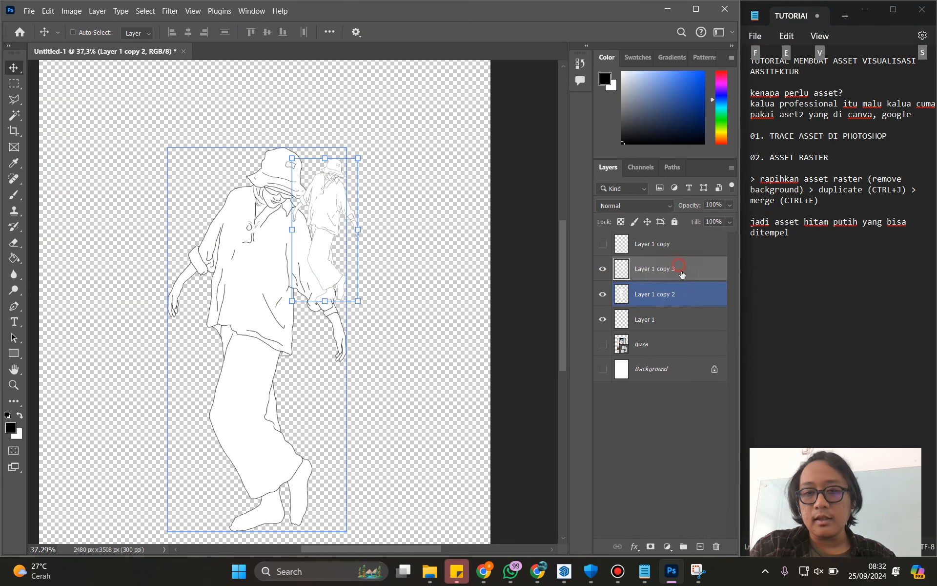
left_click(680, 270)
key("Delete")
Step: Rename the full-size white-filled figure layer as "asset raster" and move it above Layer 1 copy
double_click(658, 274)
type("ass")
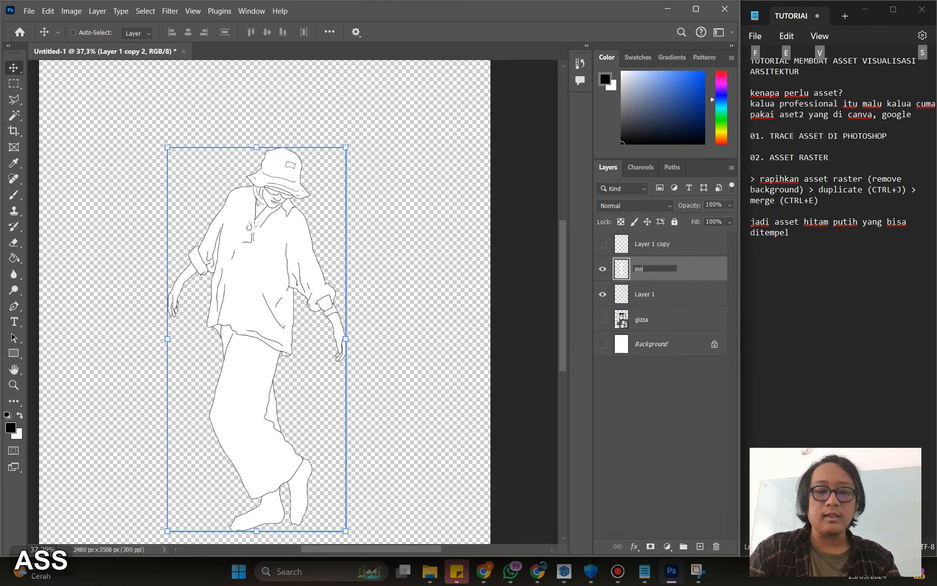
type("et raster")
key("Return")
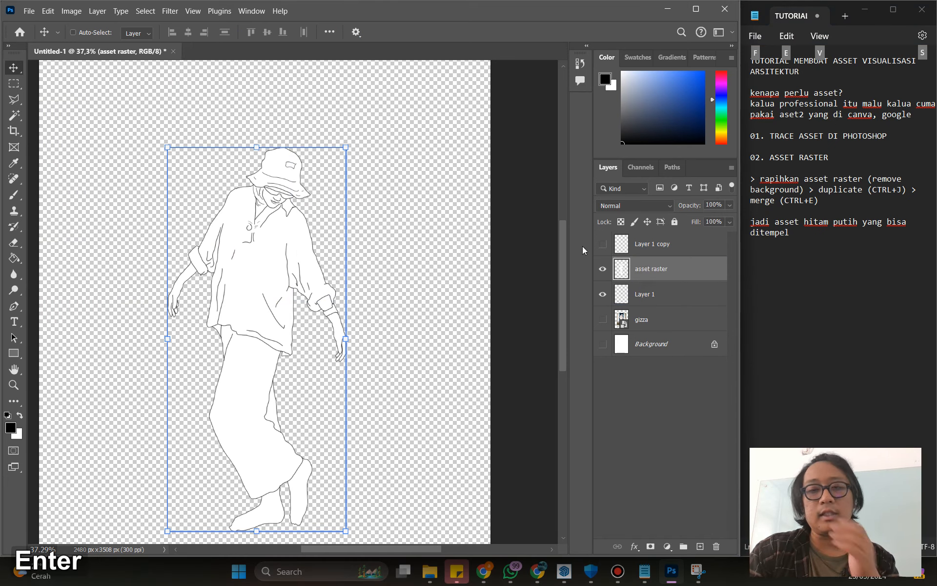
left_click_drag(657, 269, 650, 239)
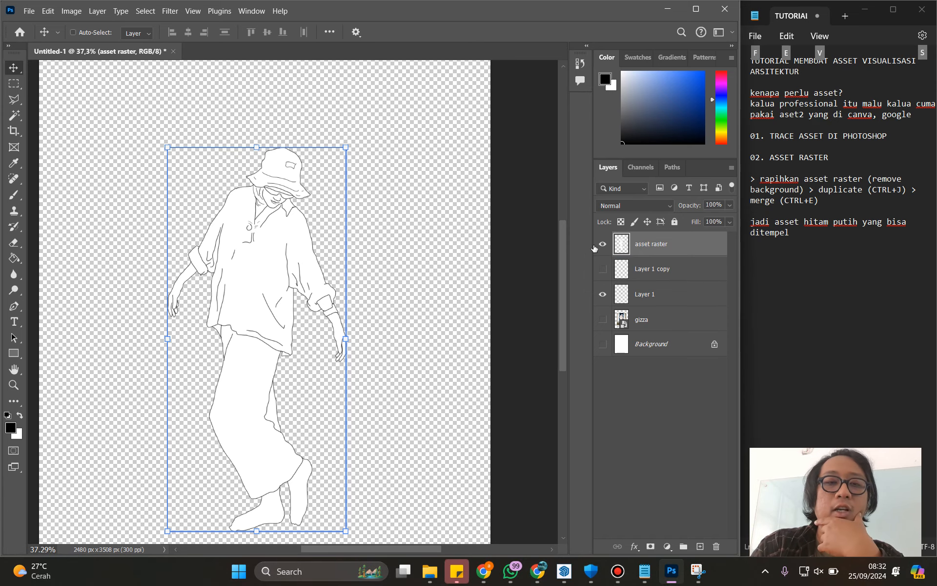
Step: Hide the asset raster layer and show the gizza photo and white Background layers
left_click(602, 244)
left_click(602, 319)
left_click(628, 318)
left_click(603, 343)
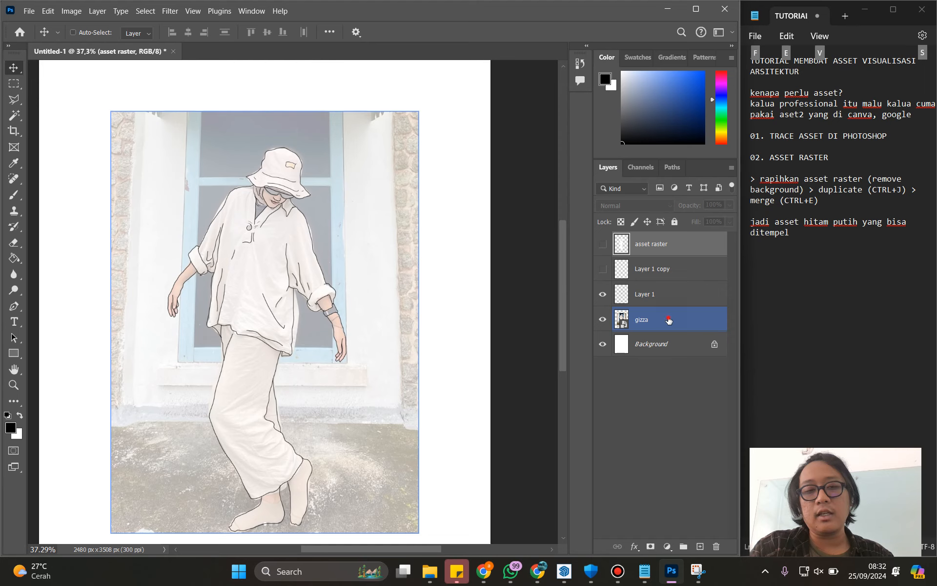
Step: Brush thin black fold lines across the trousers on Layer 1, following the creases around the knee, lower leg and waist in the photo
left_click(644, 294)
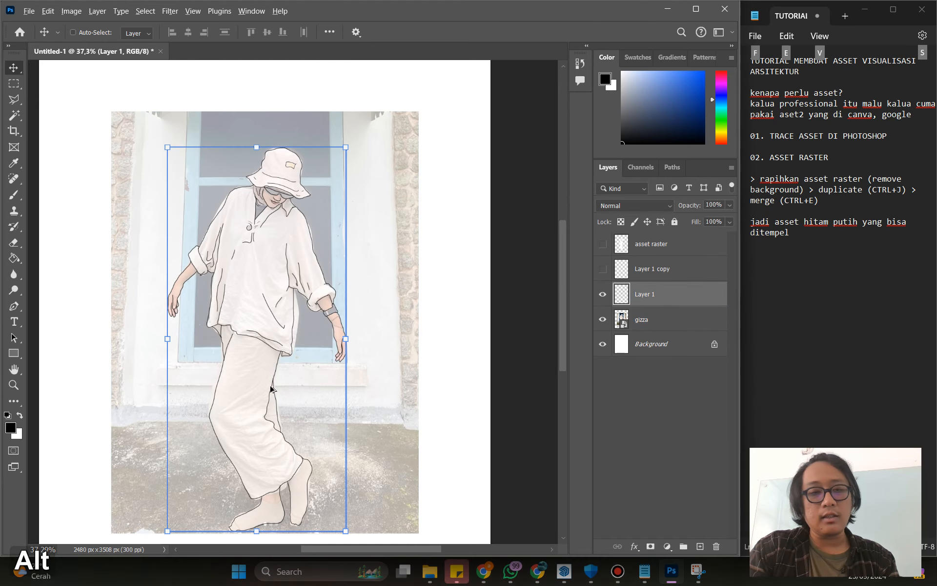
scroll(249, 387, "up", 3, "alt")
scroll(249, 388, "up", 3, "alt")
left_click_drag(155, 403, 295, 231)
key("b")
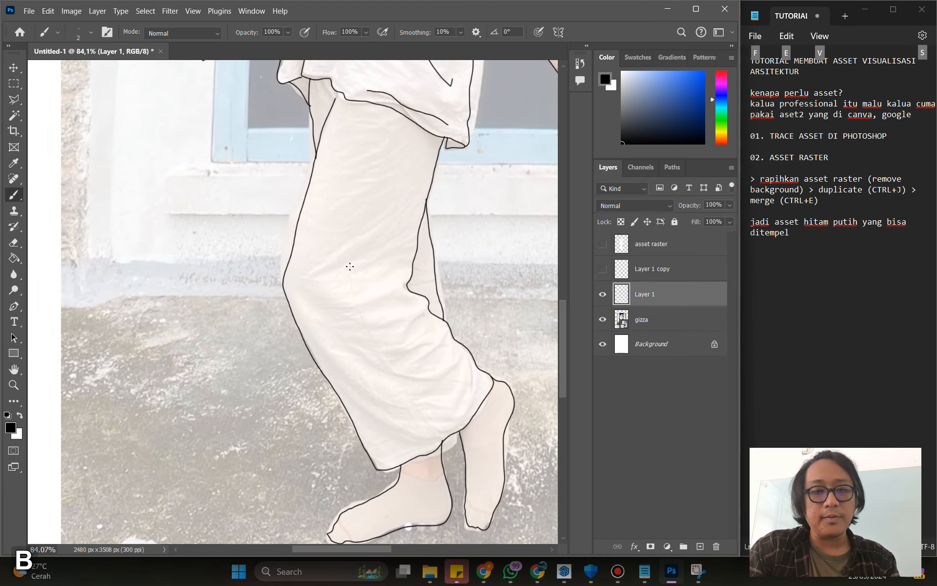
scroll(346, 278, "up", 5, "alt")
mouse_move(399, 222)
left_mouse_down()
mouse_move(320, 253)
mouse_move(387, 186)
left_mouse_up()
mouse_move(423, 294)
left_mouse_down()
mouse_move(384, 300)
mouse_move(418, 314)
left_mouse_up()
mouse_move(368, 396)
left_mouse_down()
mouse_move(422, 425)
mouse_move(494, 443)
left_mouse_up()
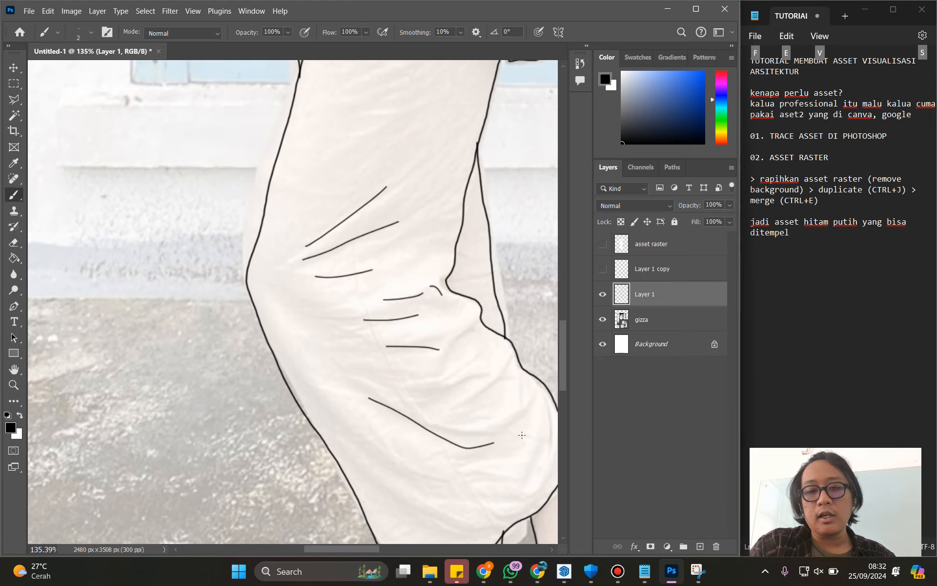
scroll(497, 402, "down", 3)
left_click_drag(464, 308, 430, 358)
left_click_drag(375, 207, 365, 212)
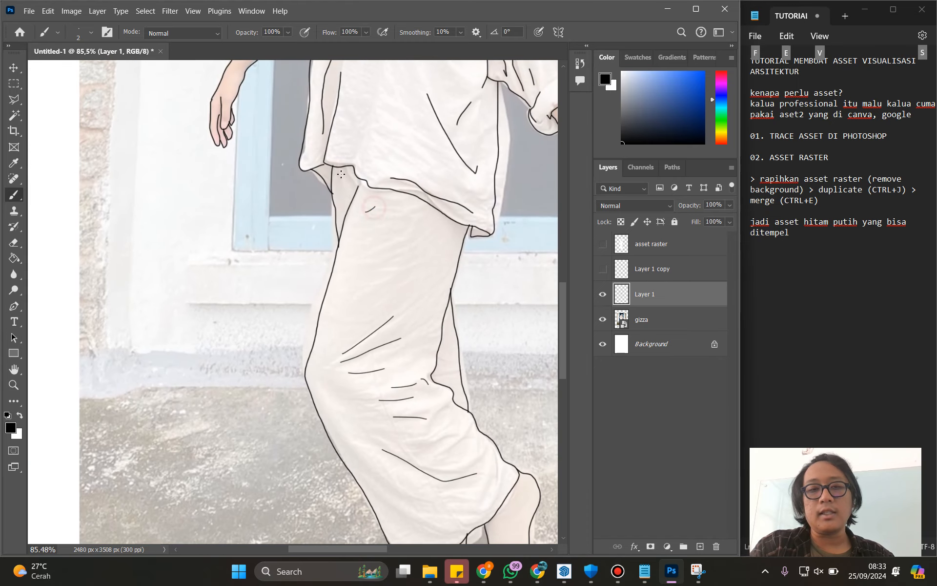
Step: Switch to Chrome, close the open classroom post and return to the top of the Arsitektur UBB Instagram profile
left_click(536, 576)
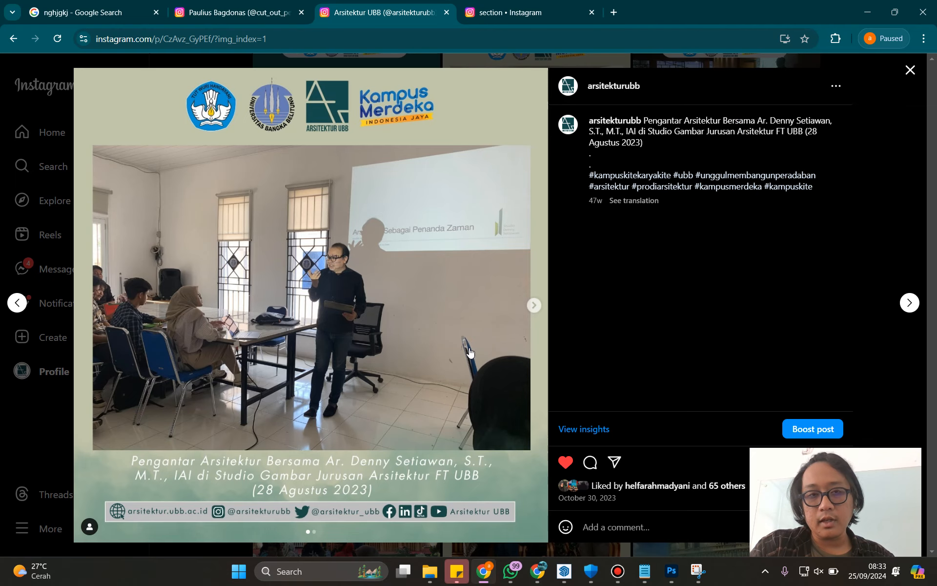
left_click(910, 70)
left_click(201, 14)
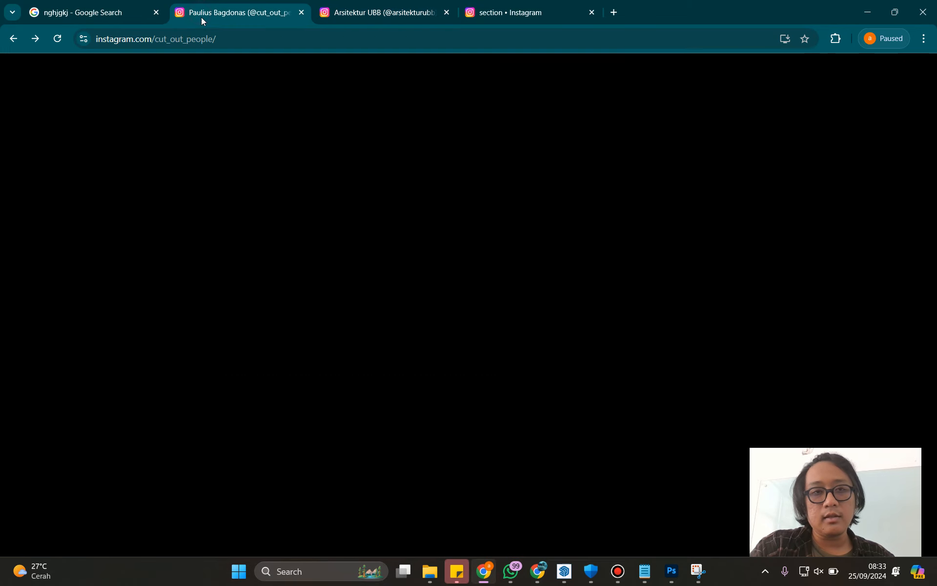
left_click(329, 10)
scroll(487, 359, "up", 10)
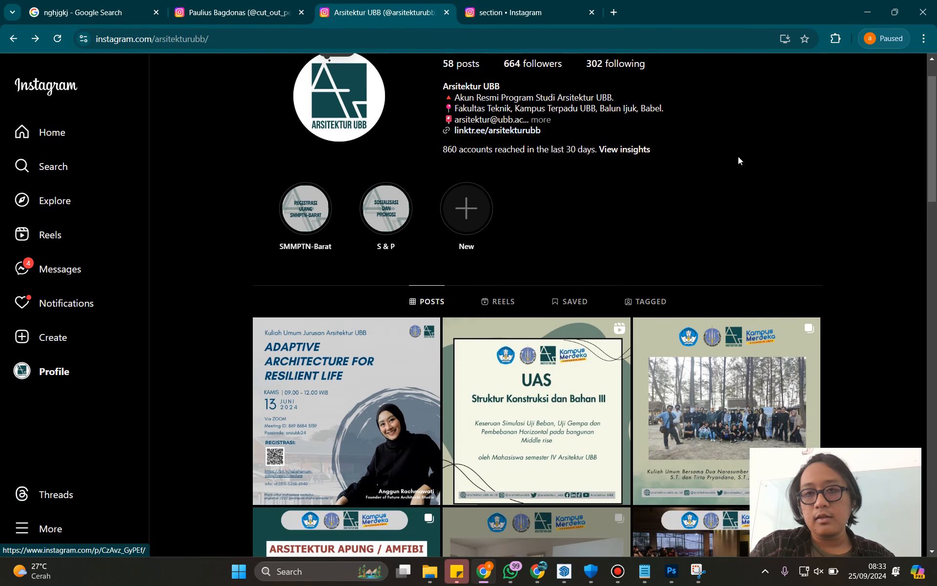
Step: Browse the profile's saved and tagged posts and open the line drawing of a seated man eating noodles with grey shading
left_click(571, 352)
scroll(596, 314, "down", 4)
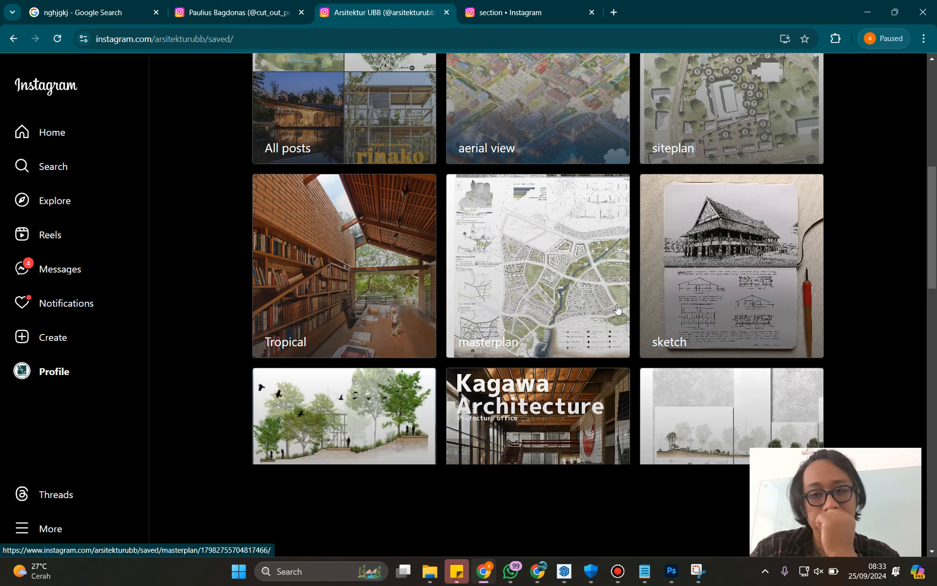
scroll(566, 234, "up", 2)
left_click(644, 237)
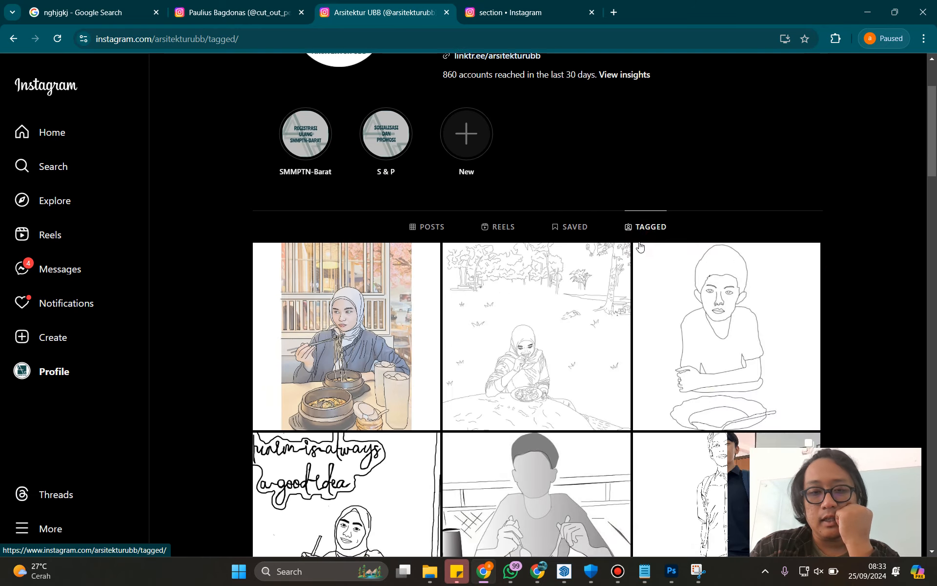
scroll(630, 286, "down", 8)
scroll(630, 286, "down", 6)
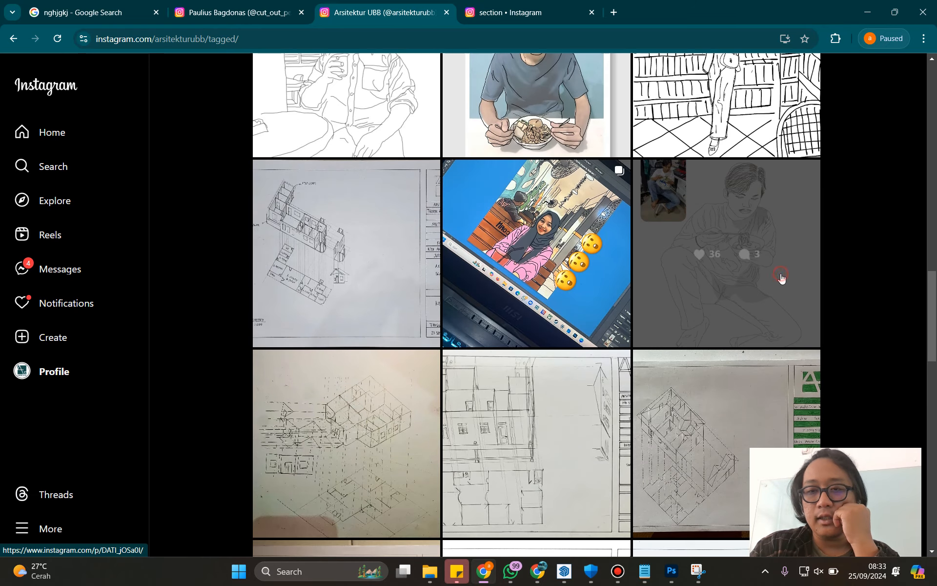
left_click(780, 273)
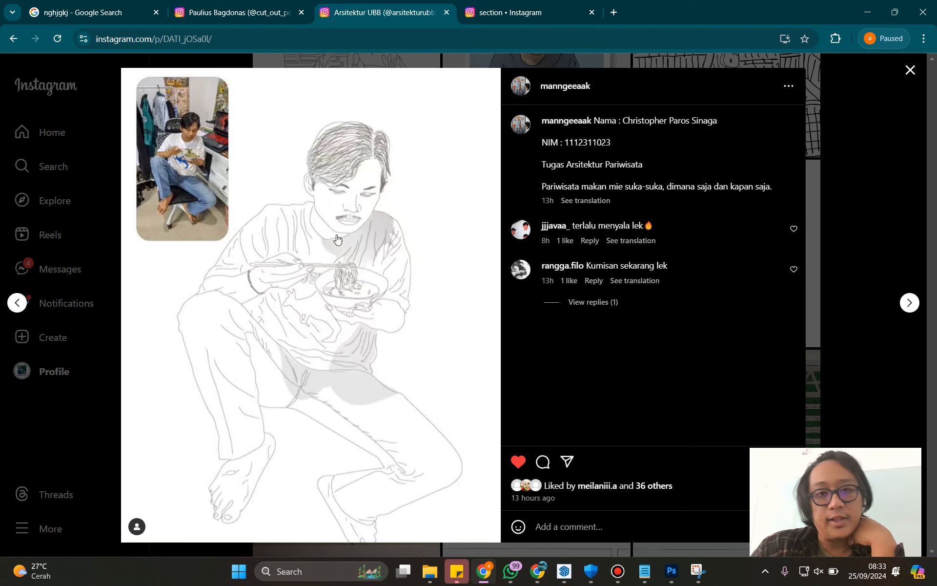
Step: Switch to Photoshop, add a new layer directly above gizza and hide the gizza photo
left_click(666, 573)
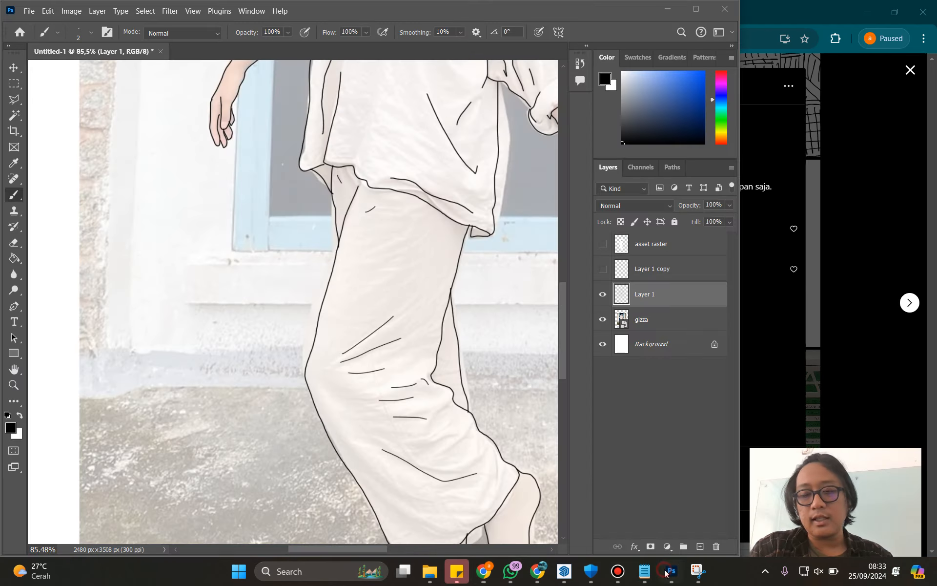
left_click(658, 319)
left_click(700, 546)
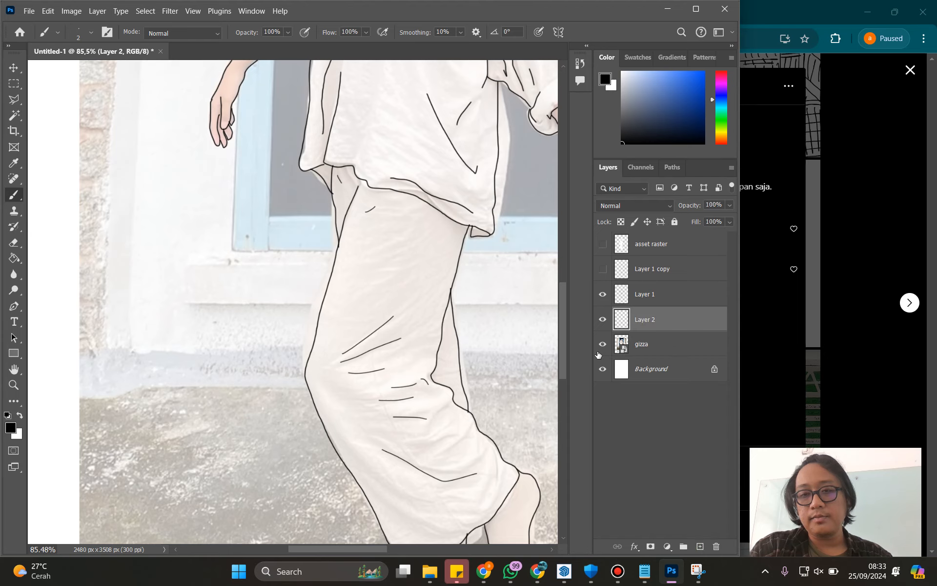
left_click(608, 348)
Step: Set the foreground colour to mid grey #757575 for shading with the Brush
scroll(389, 315, "down", 3)
left_click_drag(325, 158, 307, 344)
key("b")
left_click(10, 427)
left_click_drag(352, 159, 308, 205)
left_click(584, 117)
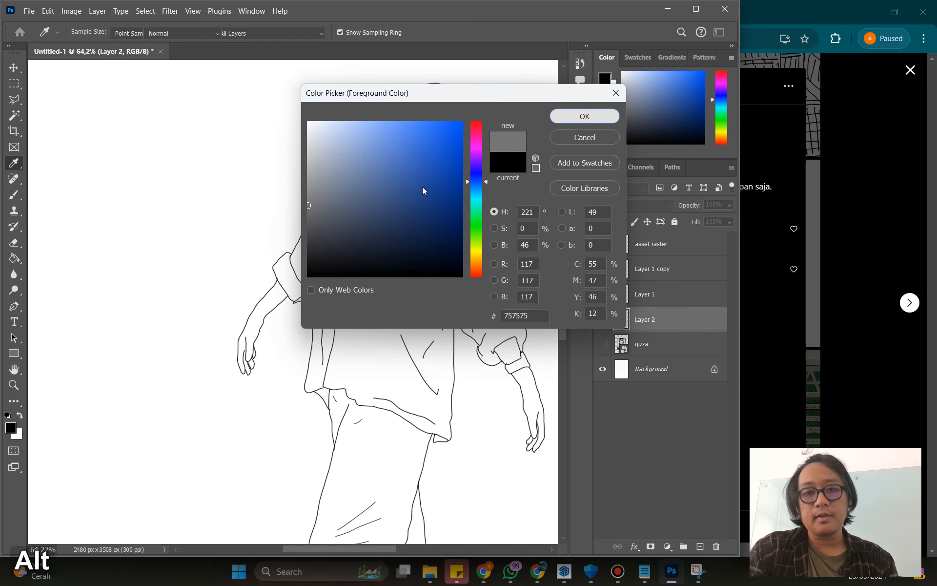
Step: Outline the shadow below the chin on Layer 2 and fill it with grey using the Paint Bucket at 55% opacity
scroll(404, 185, "up", 3)
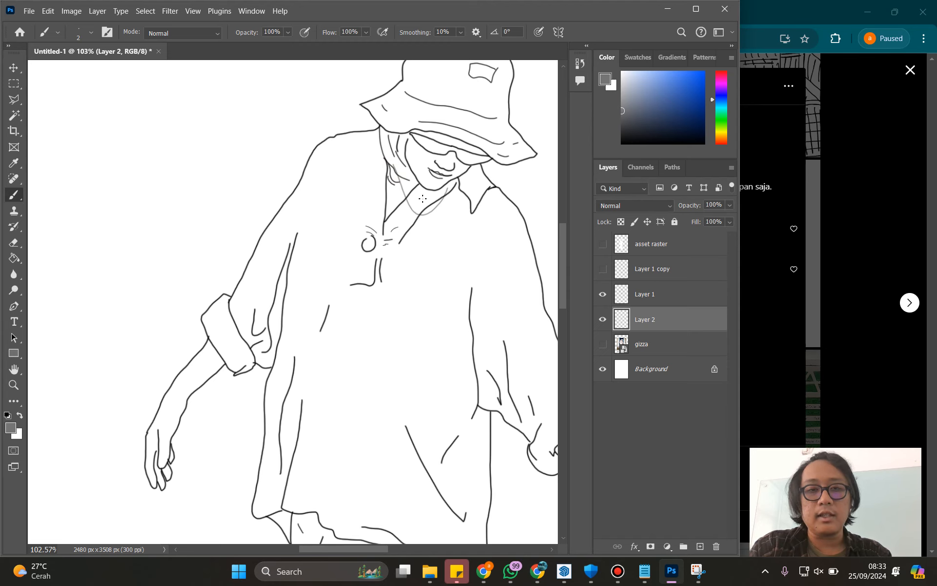
scroll(412, 200, "up", 2)
left_click_drag(380, 143, 398, 136)
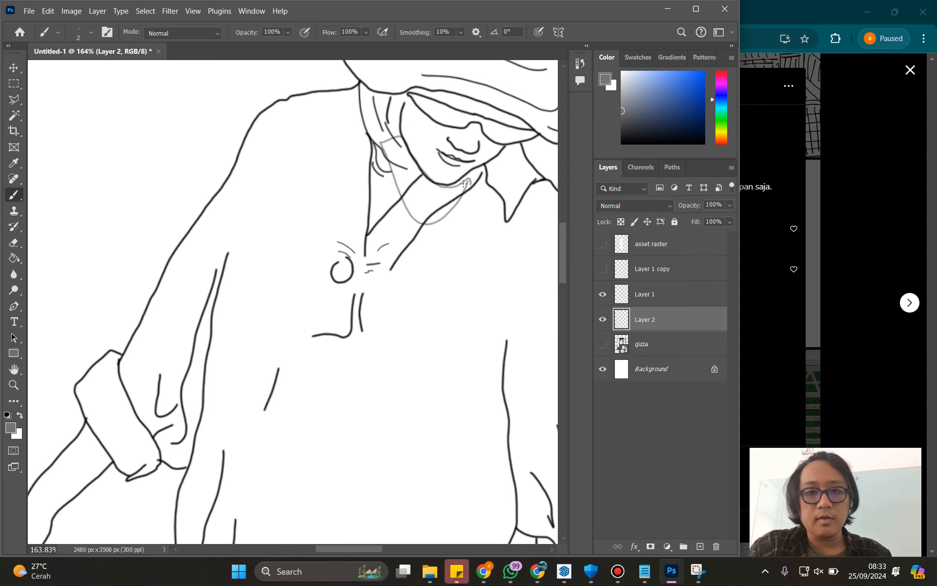
key("g")
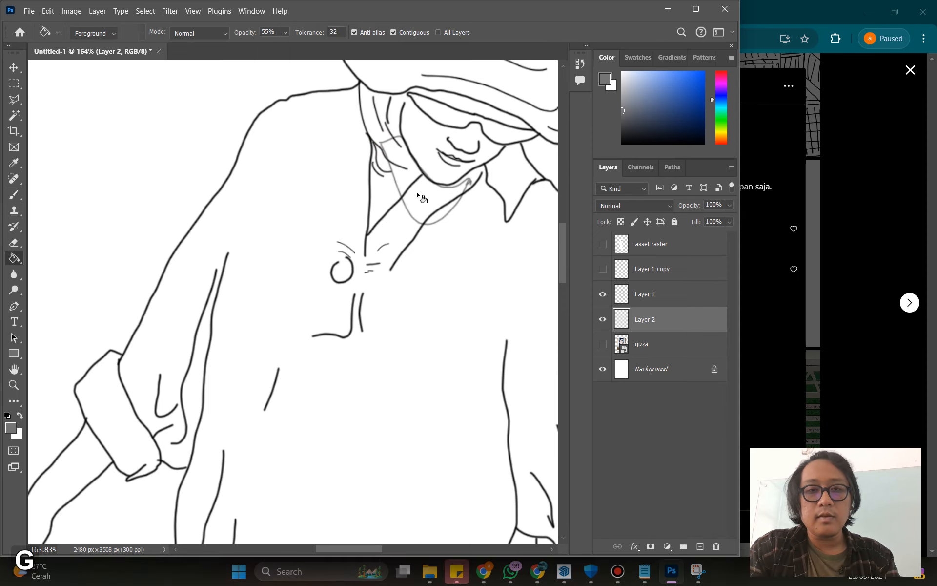
left_click(417, 193)
Step: Outline a curved shadow on the rolled-up sleeve beside the bracelet arm and fill it with 55% opacity grey
scroll(439, 211, "down", 3)
scroll(439, 212, "down", 5)
left_click_drag(400, 382, 352, 292)
left_click_drag(332, 236, 333, 257)
key("b")
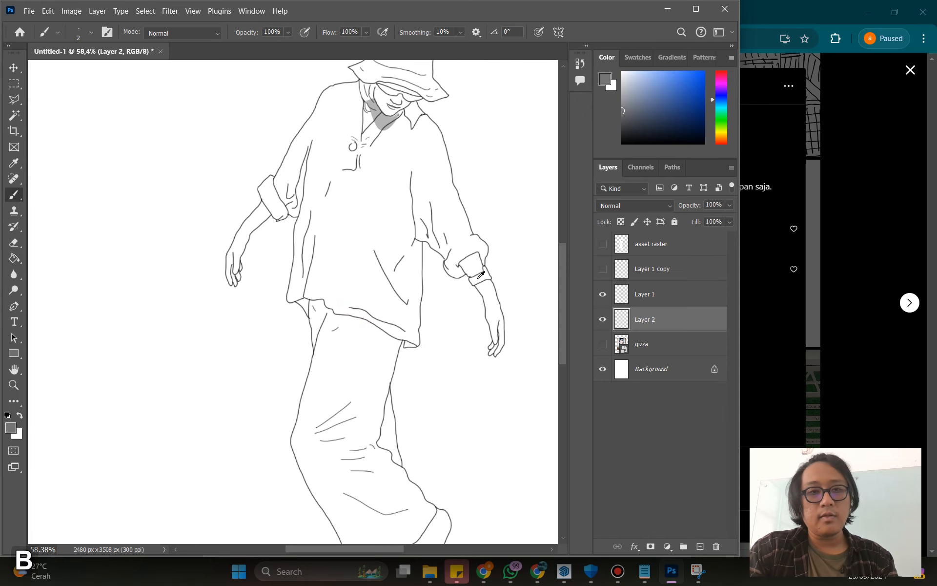
scroll(482, 275, "up", 6)
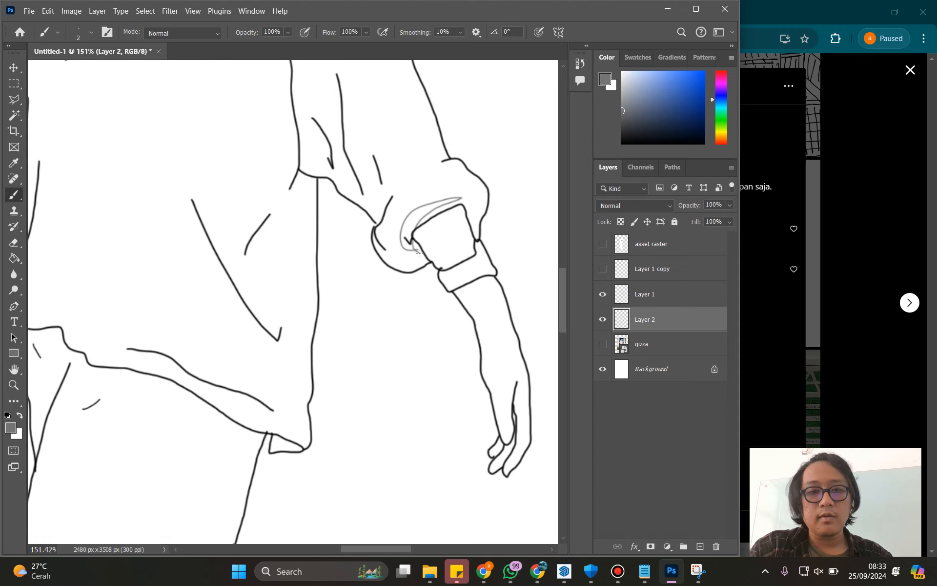
key("g")
left_click(412, 221)
Step: Outline the shadow strip along the shirt's lower hem over the trousers and fill it with 55% opacity grey
scroll(412, 220, "down", 3)
left_click_drag(241, 238, 283, 219)
scroll(298, 267, "down", 2)
key("b")
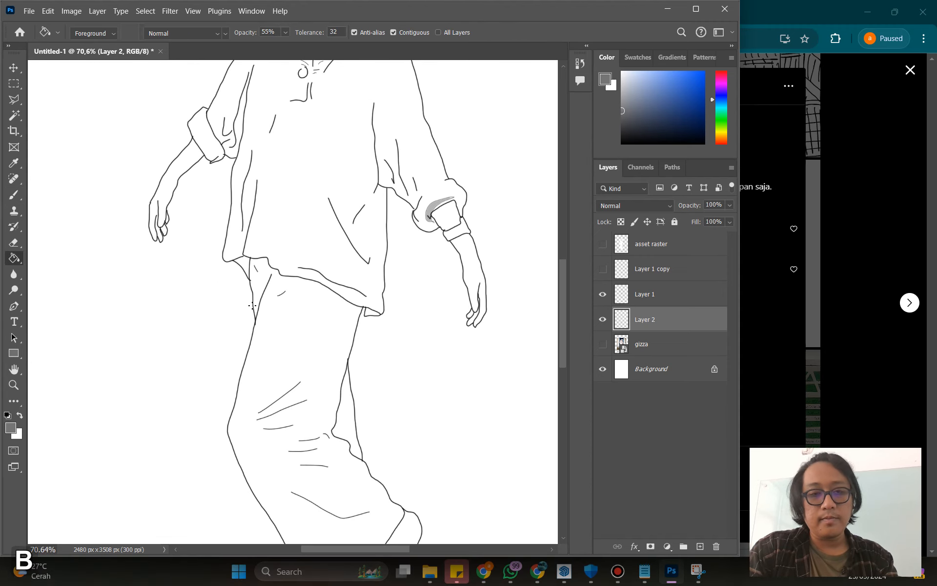
scroll(250, 271, "up", 3)
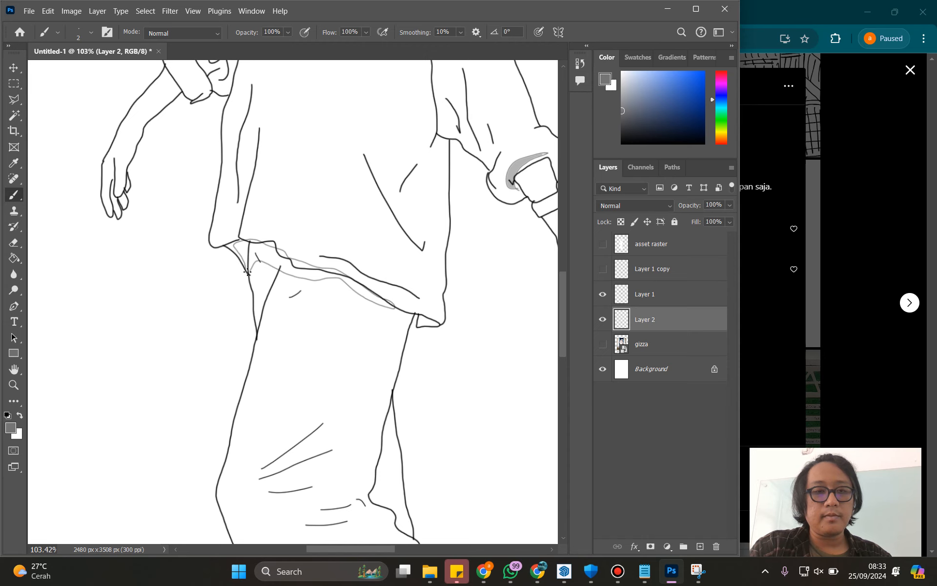
key("g")
left_click(251, 252)
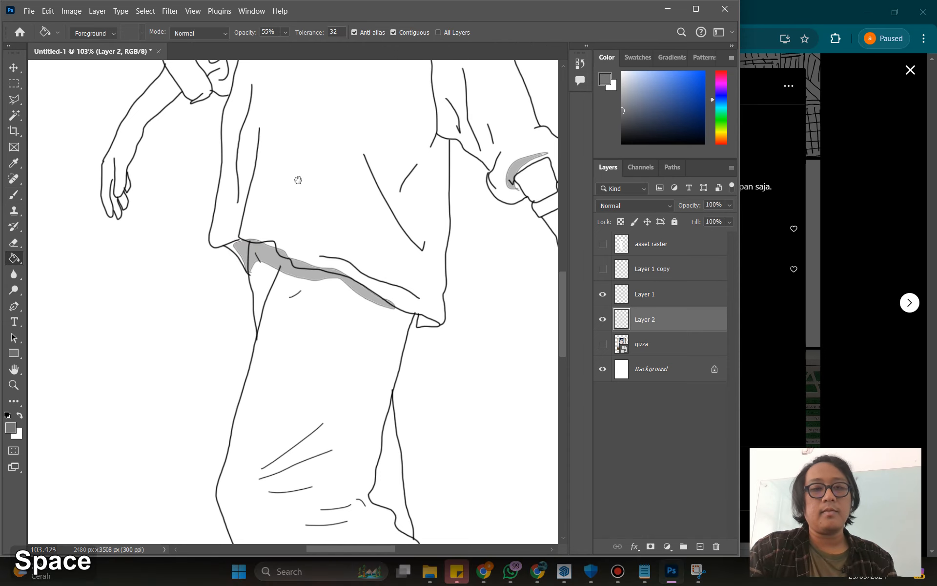
Step: Outline a narrow shadow on the rear trouser leg behind the front knee and fill it with 55% opacity grey
left_click_drag(303, 195, 301, 335)
scroll(314, 305, "down", 3)
left_click_drag(247, 423, 228, 191)
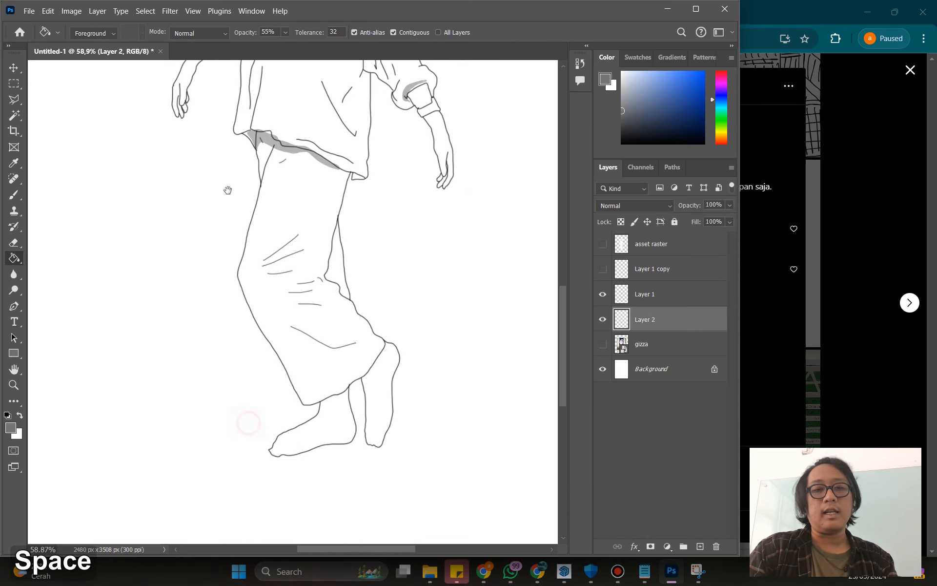
scroll(344, 293, "down", 2)
left_click_drag(318, 282, 337, 318)
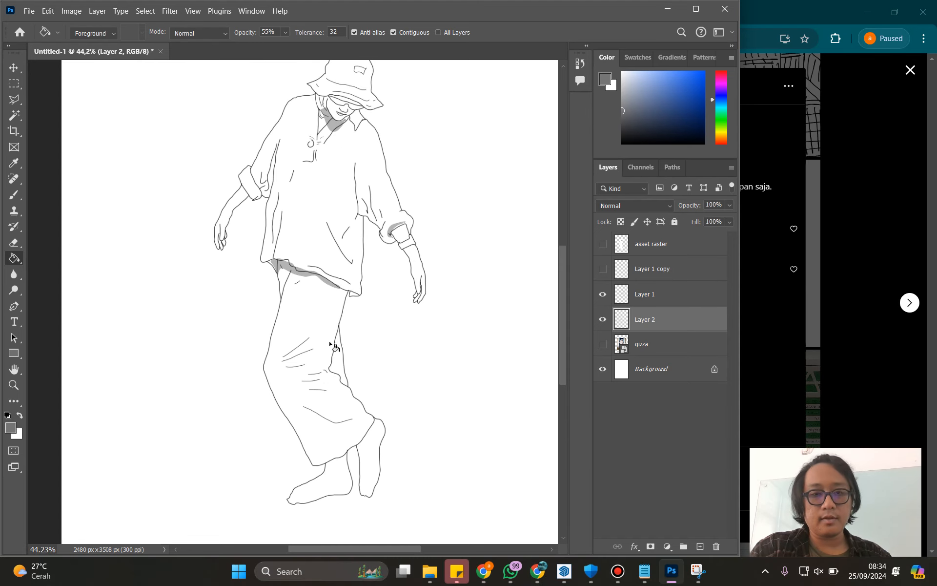
key("b")
scroll(336, 361, "up", 3)
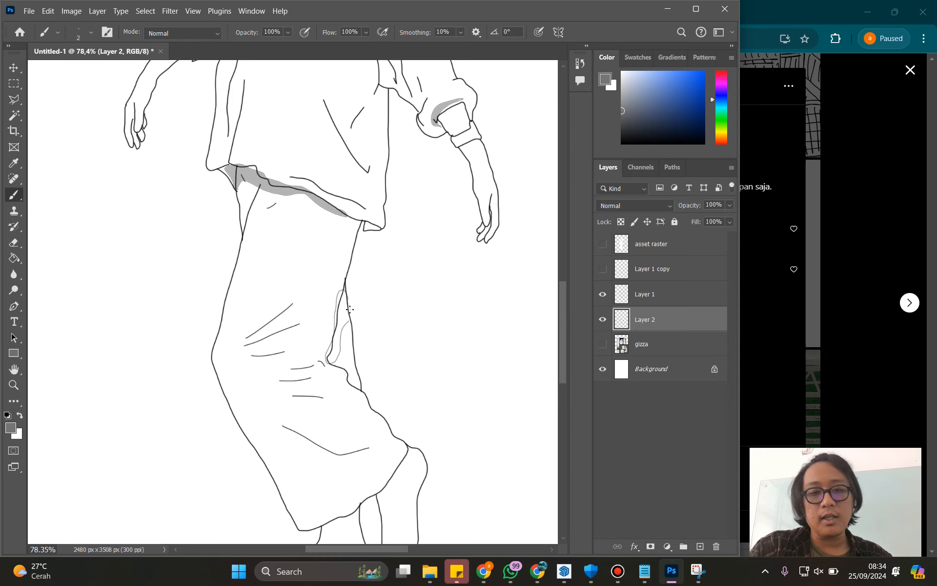
key("g")
left_click(345, 324)
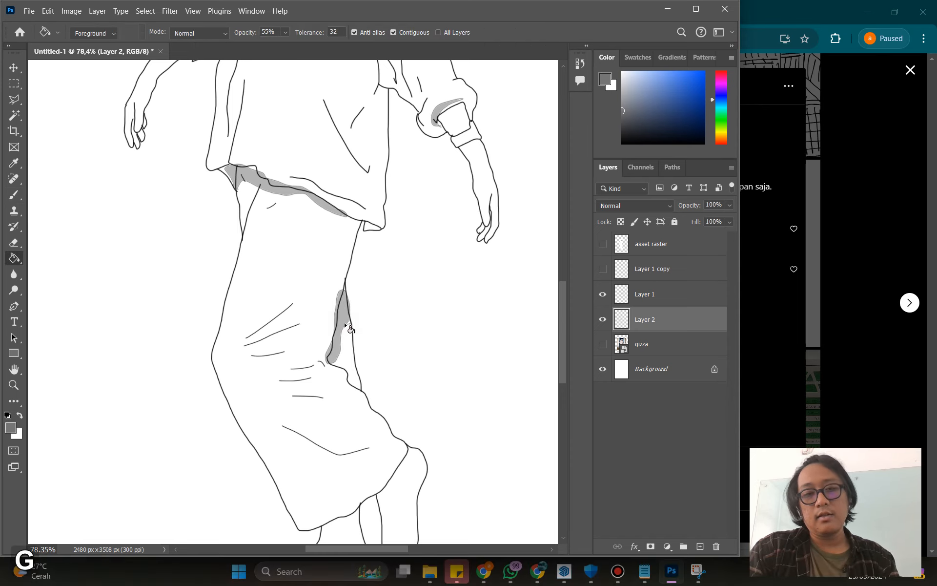
scroll(318, 351, "down", 4)
scroll(258, 319, "down", 1)
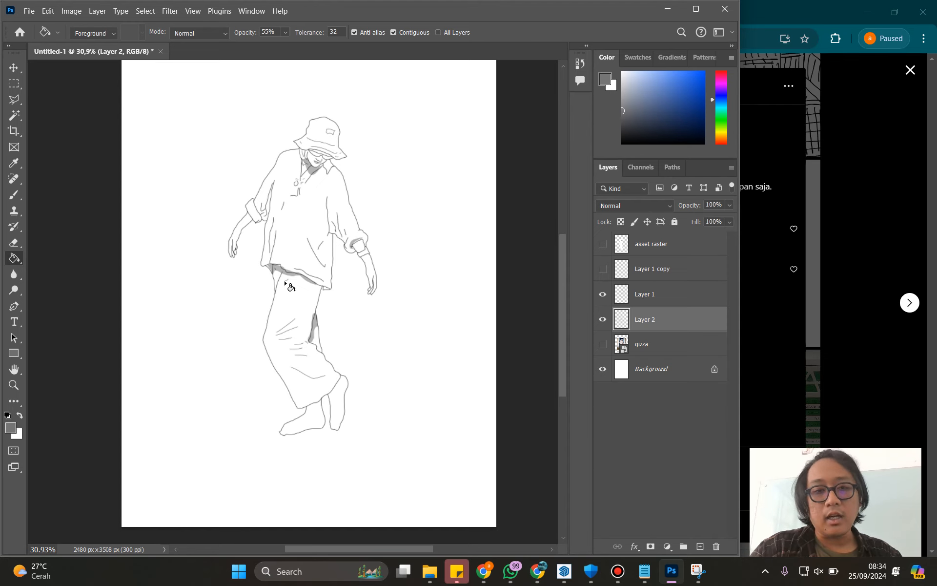
scroll(316, 295, "up", 2)
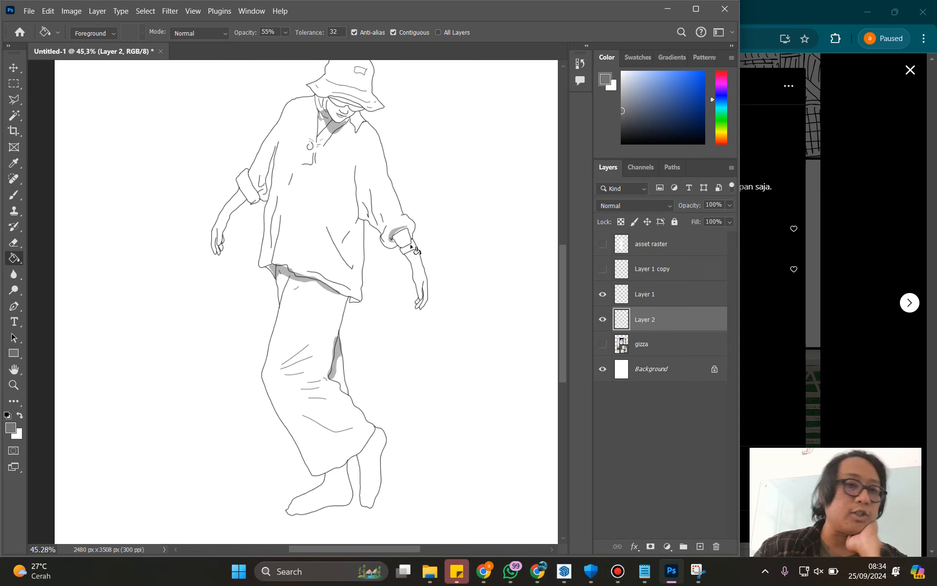
Step: Compare the figure with and without the grey shading on Layer 2
mouse_move(673, 575)
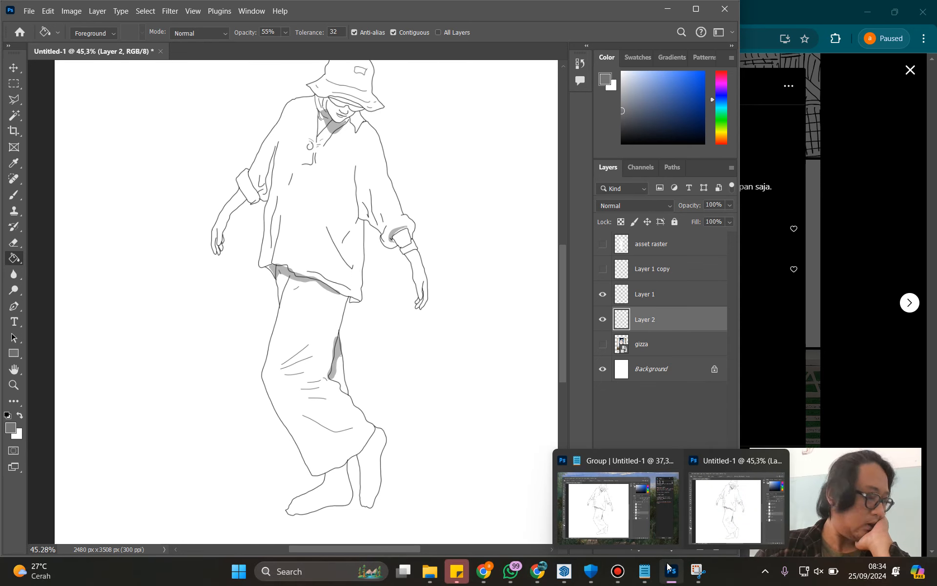
mouse_move(645, 572)
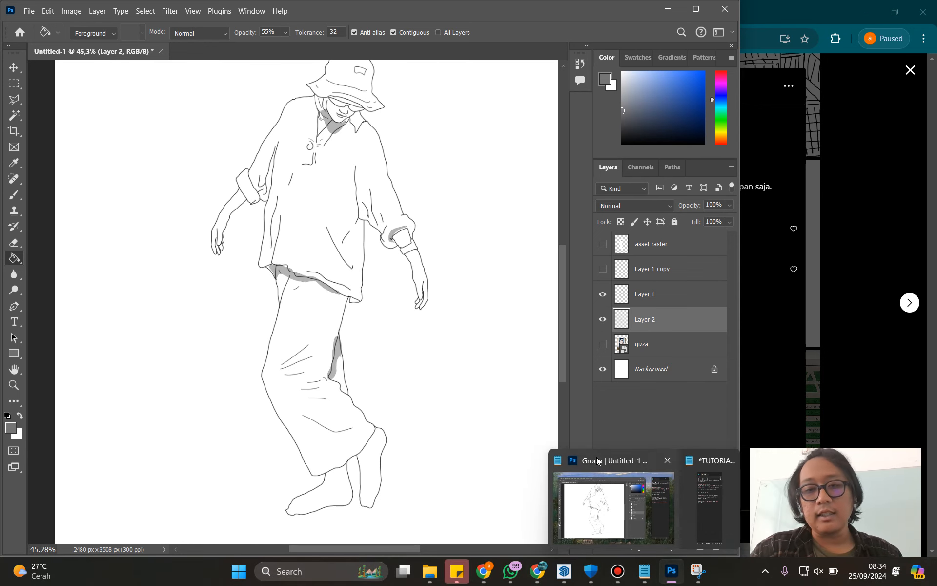
left_click(602, 320)
left_click(602, 320)
left_click(603, 321)
left_click(603, 321)
left_click(603, 321)
left_click(603, 321)
Step: Make Layer 1 the active layer and hide the grey shading on Layer 2
key("ctrl")
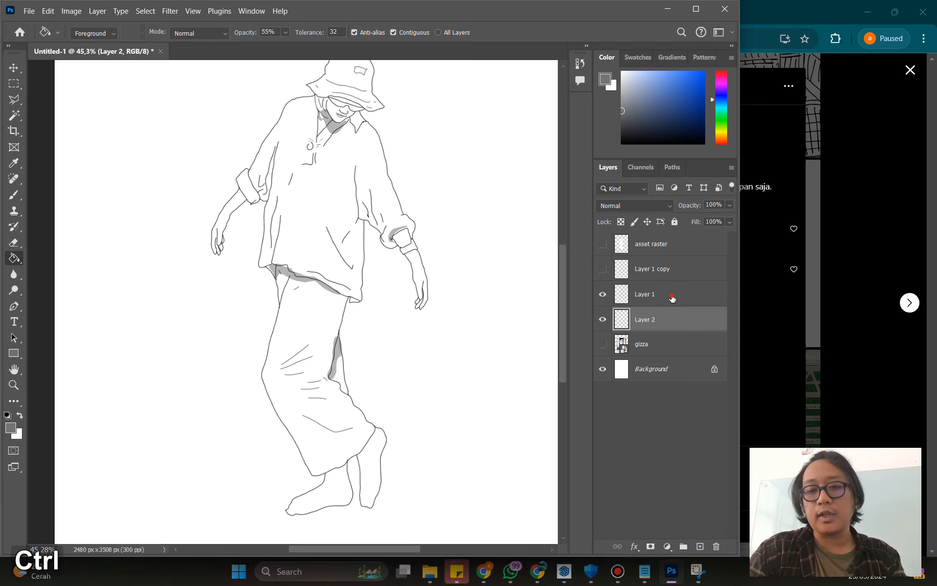
left_click(672, 298, "ctrl")
left_click(676, 305)
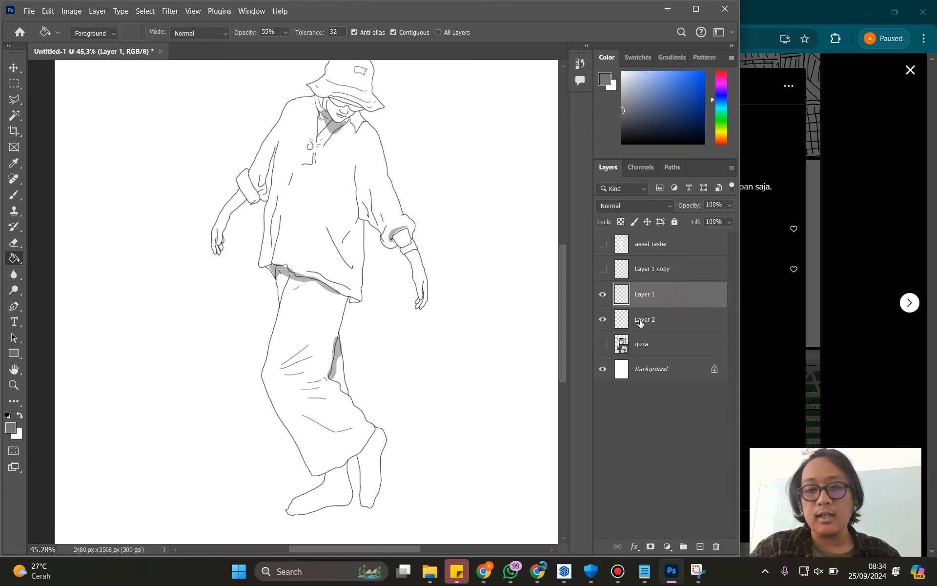
left_click(603, 320)
scroll(453, 326, "down", 2)
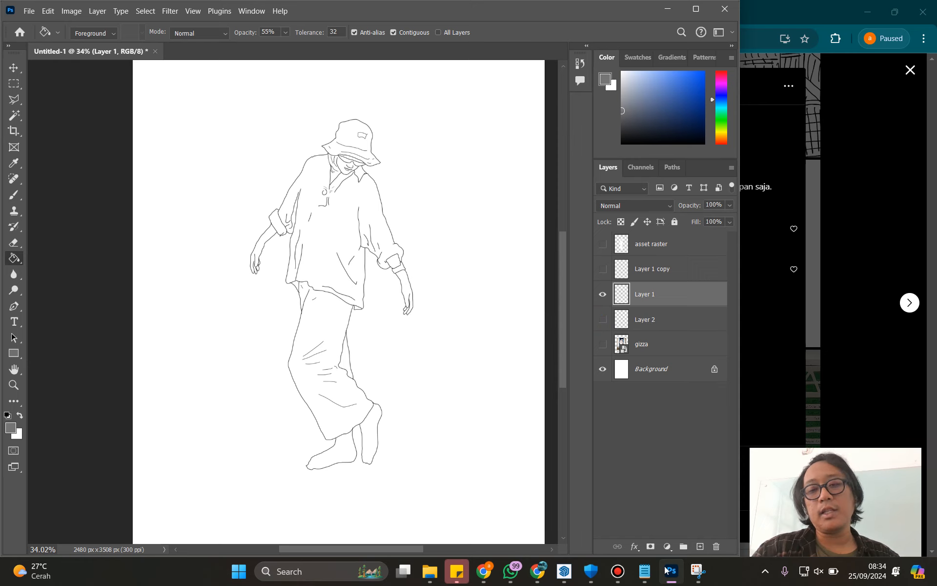
Step: Switch to the Notepad tutorial notes and add the line "> tambahkan detail dan shading jika perlu." below the existing text
left_click(644, 571)
left_click(824, 236)
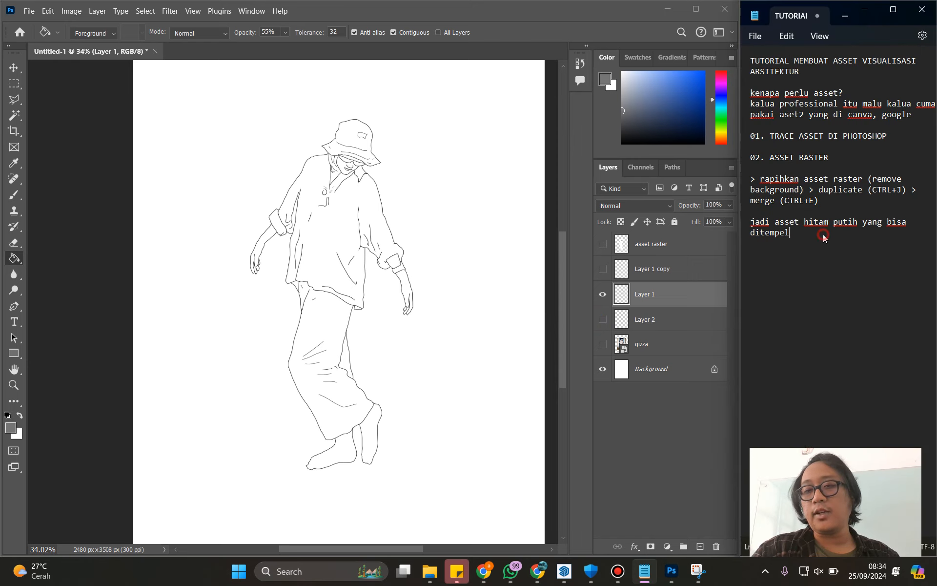
key("Return")
key("Return")
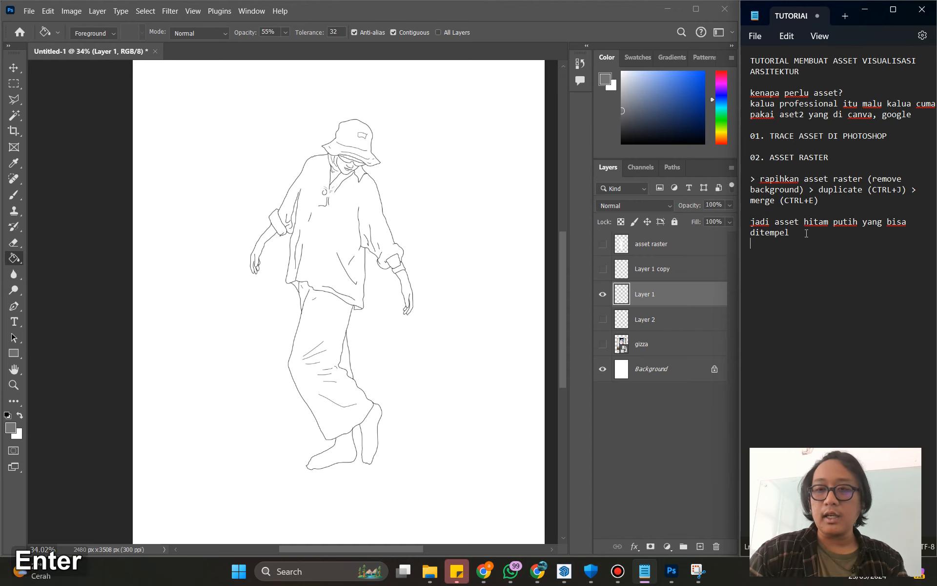
type("> tambahkl")
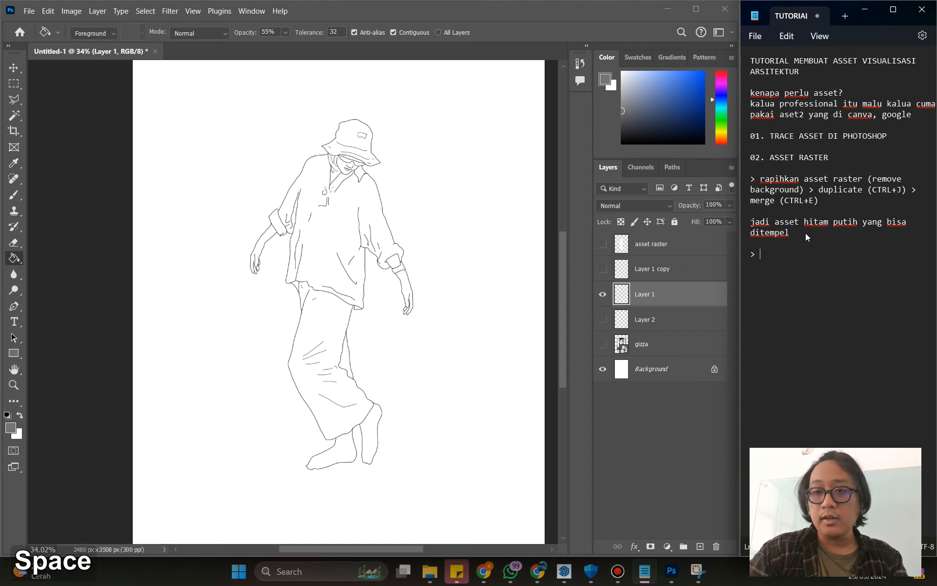
key("BackSpace")
key("BackSpace")
key("BackSpace")
type("an detail dan shad")
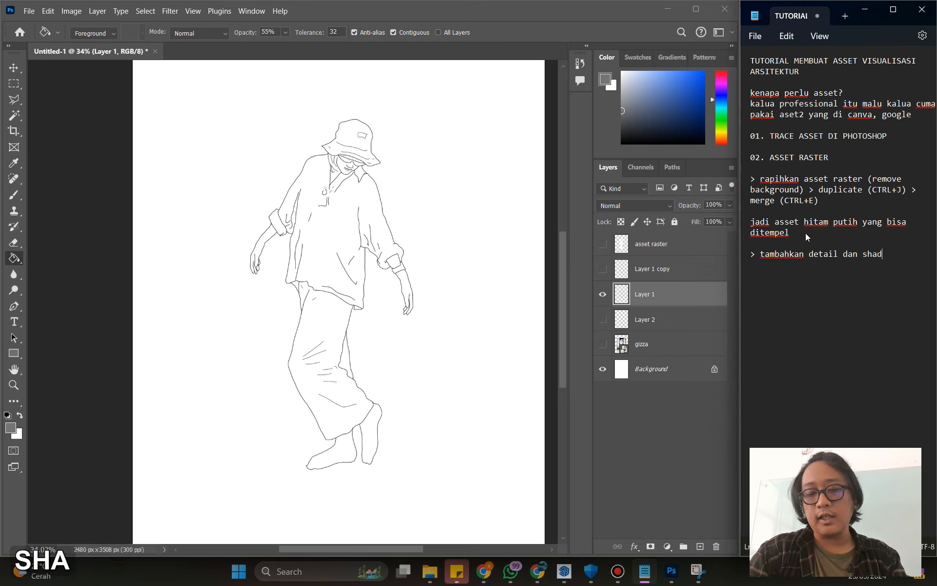
type("ing jika perlu")
key("BackSpace")
type("(")
key("BackSpace")
key("BackSpace")
type(".")
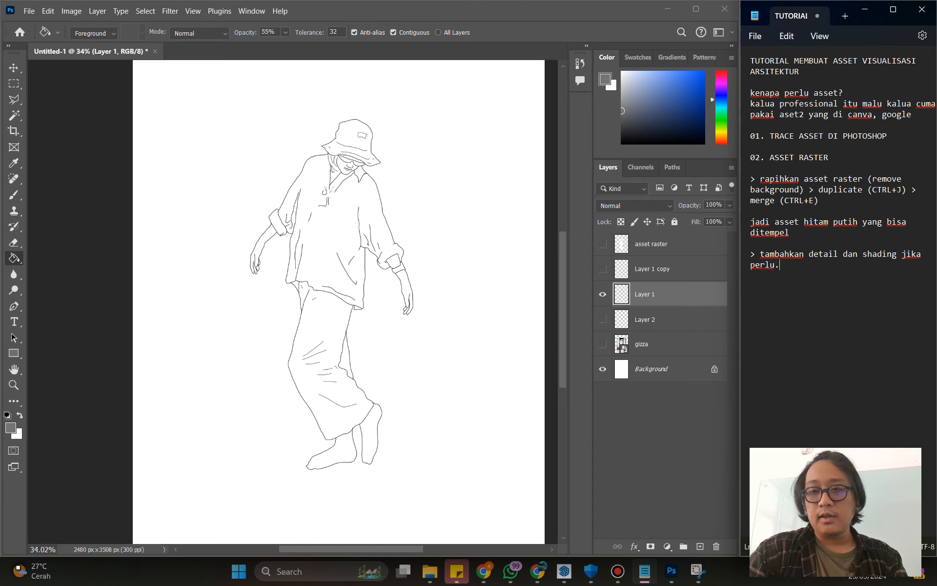
Step: Continue the last note with "asset raster itu ringan untuk edit2 foto postpro akhir"
type(" asset raste")
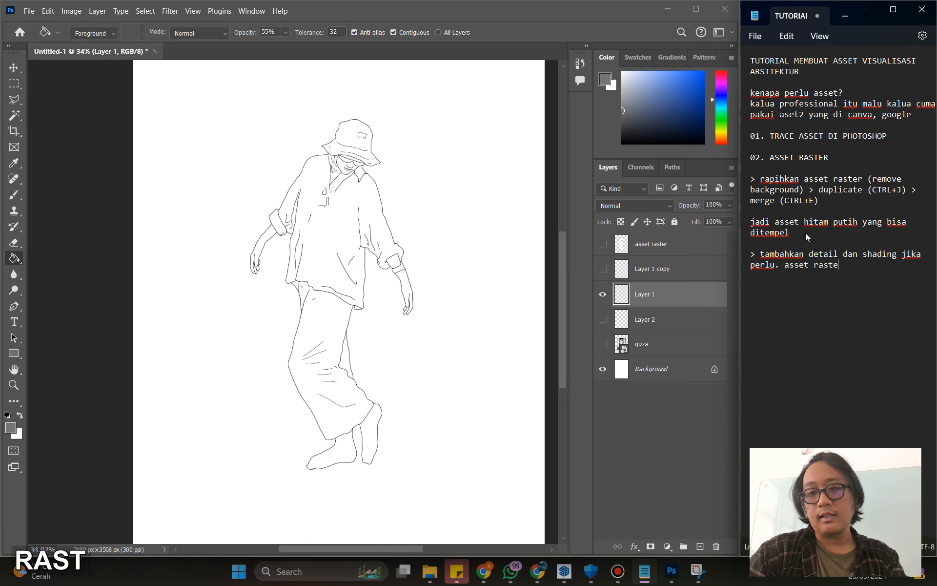
type("r itu ringan un")
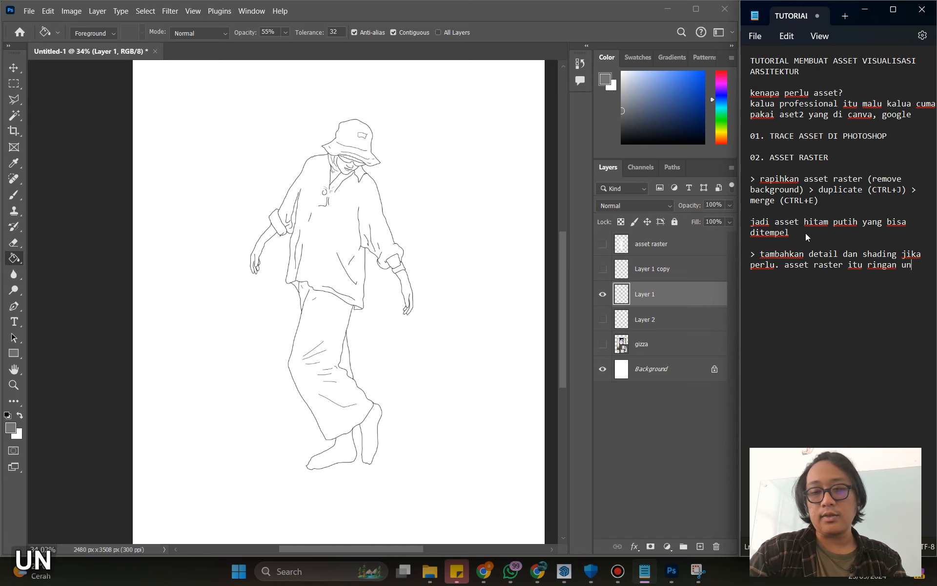
type("tuk edit2 foto")
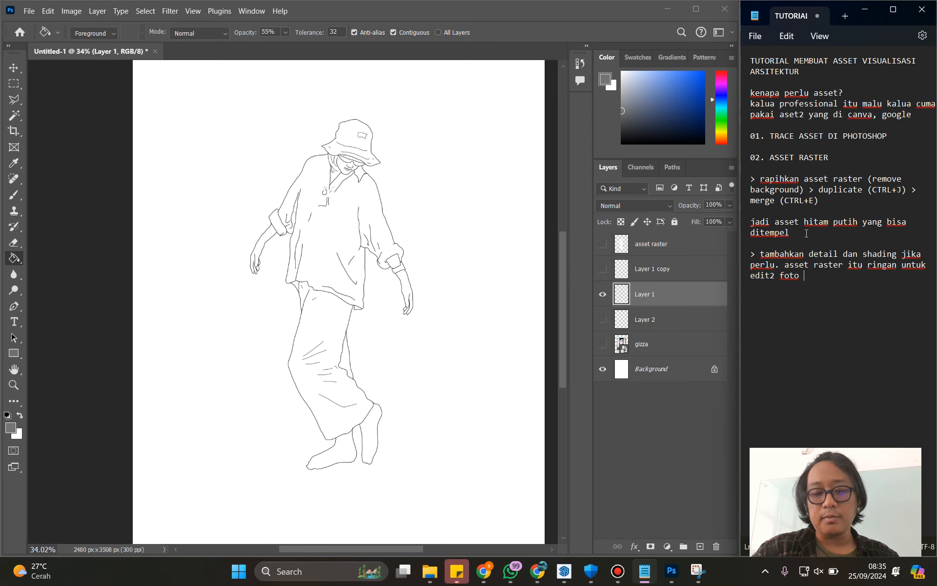
type(" postpor ak")
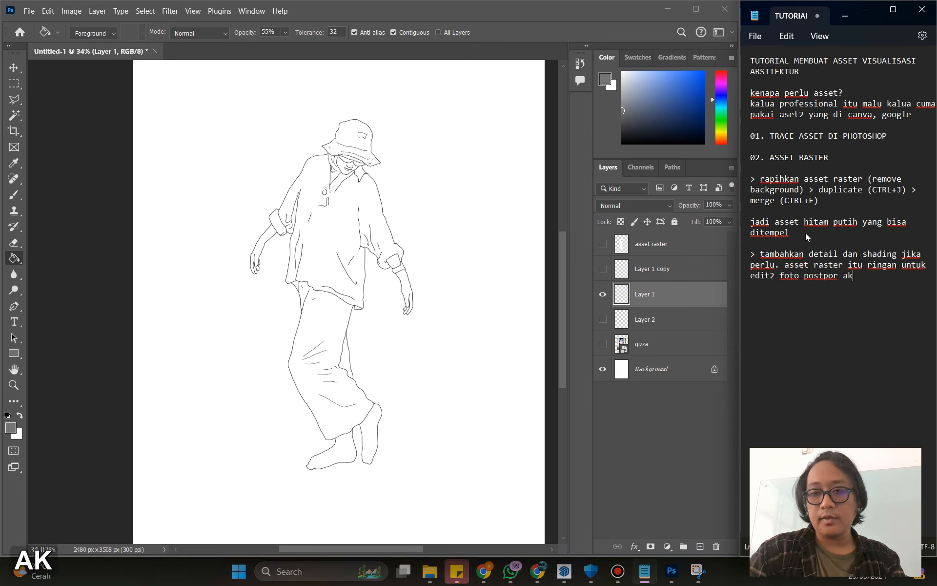
key("BackSpace")
key("BackSpace")
key("BackSpace")
key("BackSpace")
key("BackSpace")
type("ro akhir")
Step: Add the heading "03 ASSET VECTOR (BISA SKETCHUP AUTOCAD)" to the notes, separated by a blank line, and start a new paragraph below it
key("Return")
key("Return")
type("03 ")
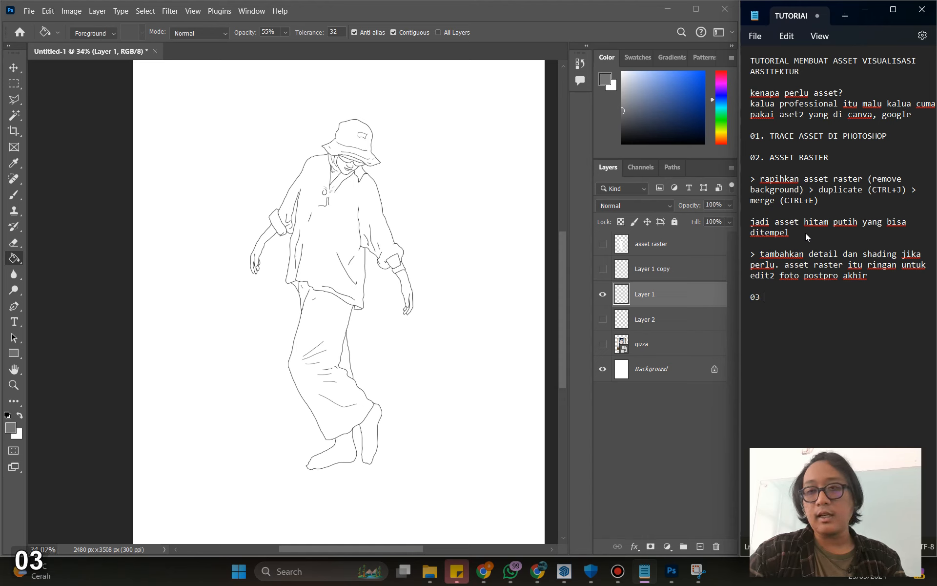
type("ASSET  V")
key("BackSpace")
key("BackSpace")
key("BackSpace")
type("VE")
key("BackSpace")
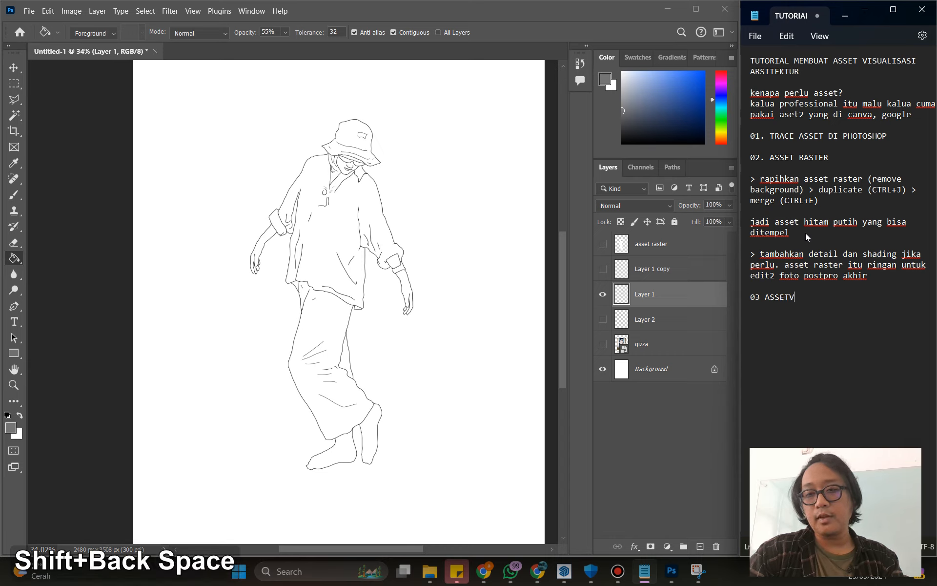
key("BackSpace")
type("VECTOR")
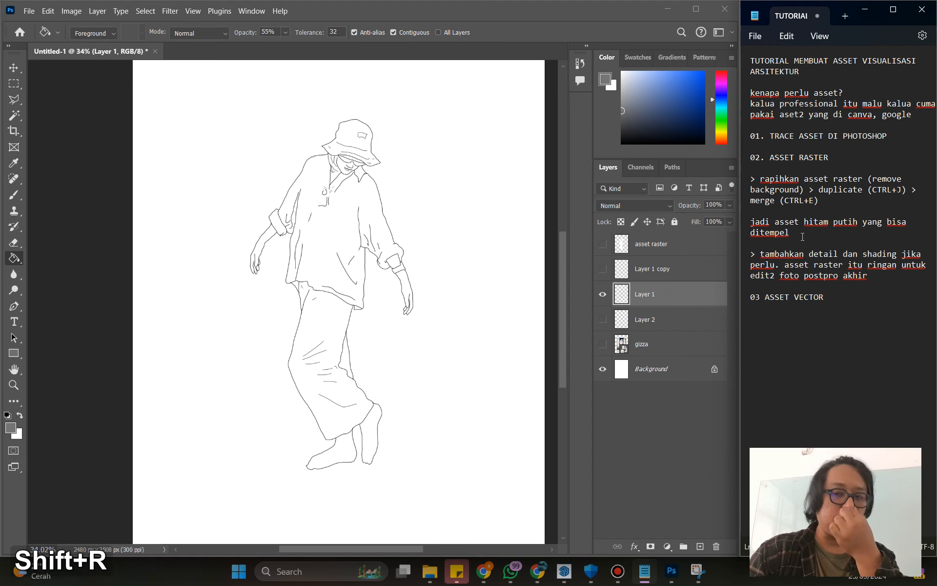
type(" (BISA SKETCHUP")
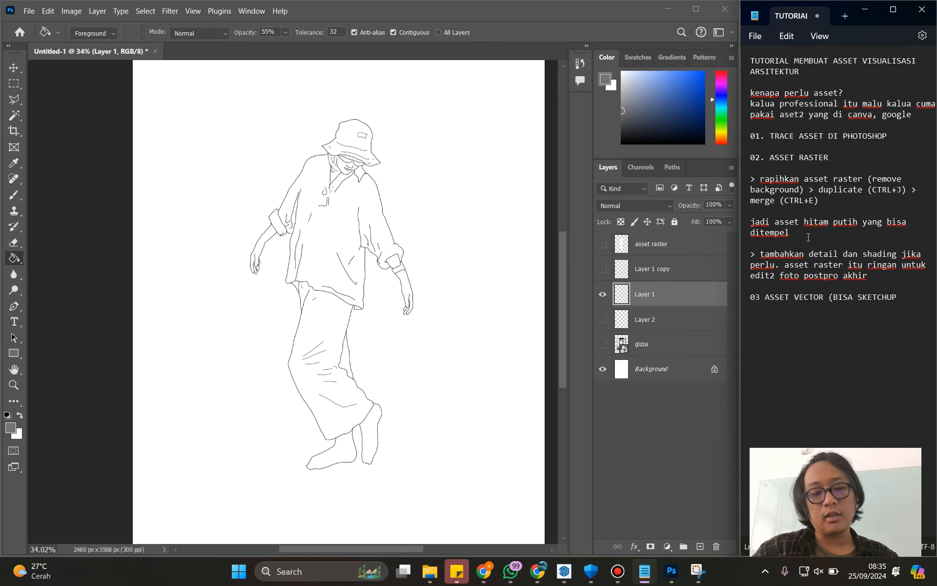
type(" AUTOCAD)")
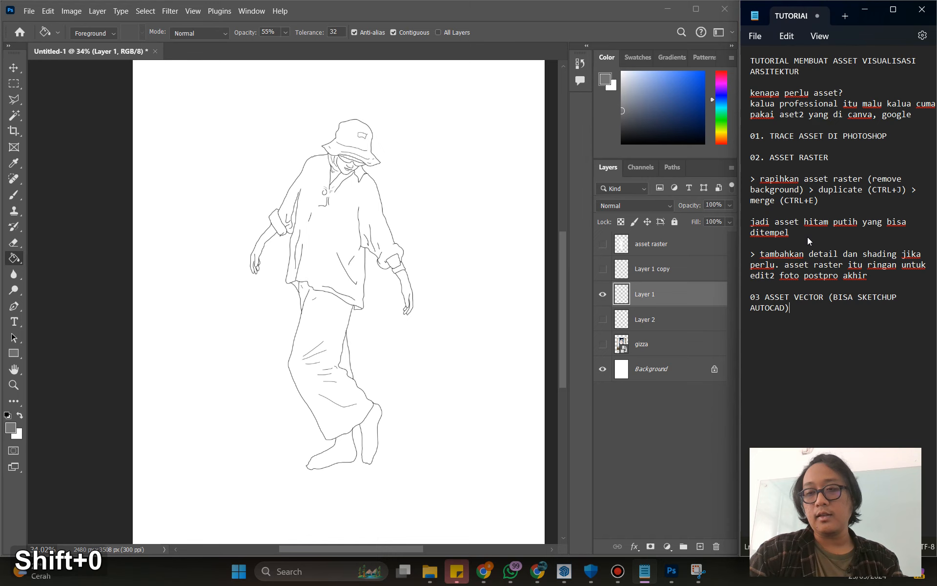
key("Return")
key("Return")
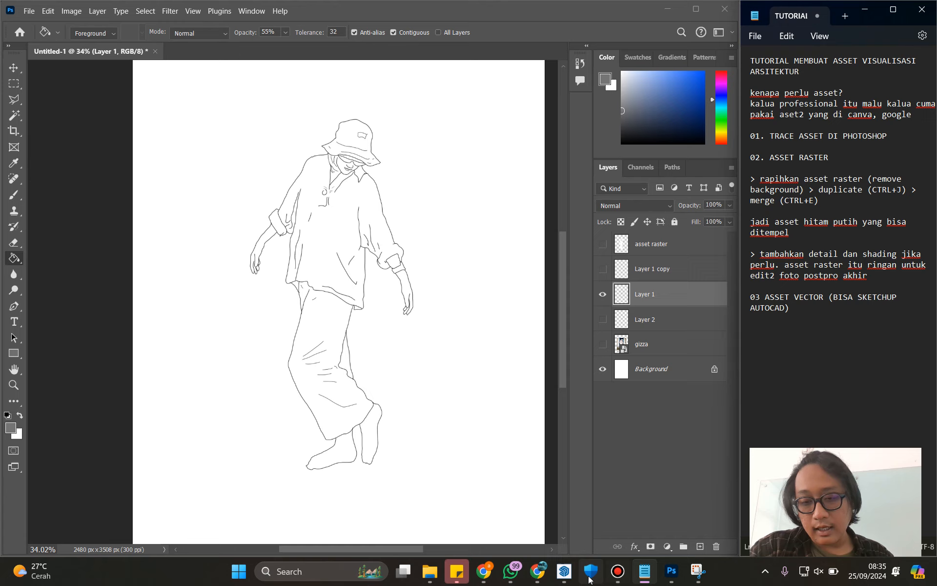
Step: Switch to SketchUp and examine the seated-man line drawing beside the standing woman from several angles, then return to Photoshop
left_click(564, 571)
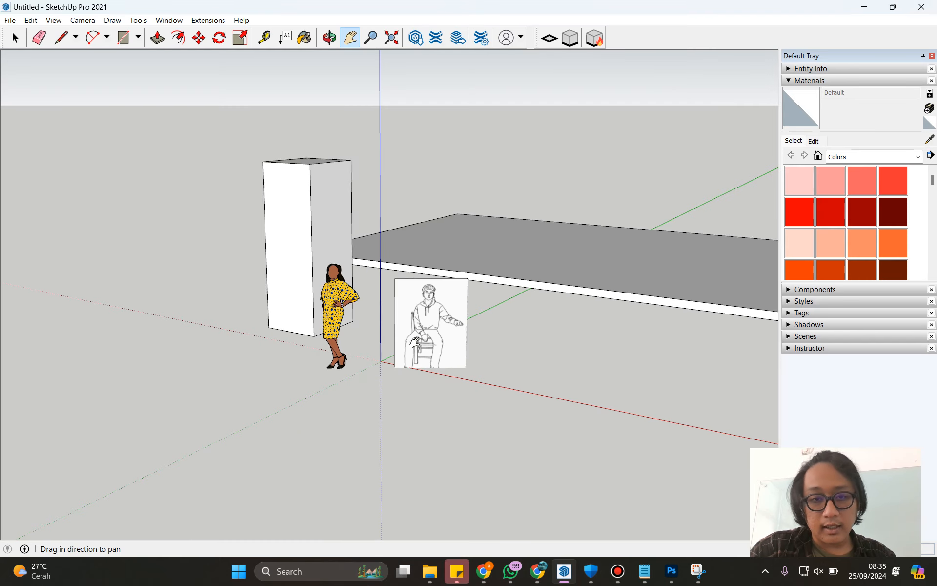
scroll(419, 342, "up", 6)
left_click_drag(431, 292, 442, 273)
scroll(554, 351, "down", 4)
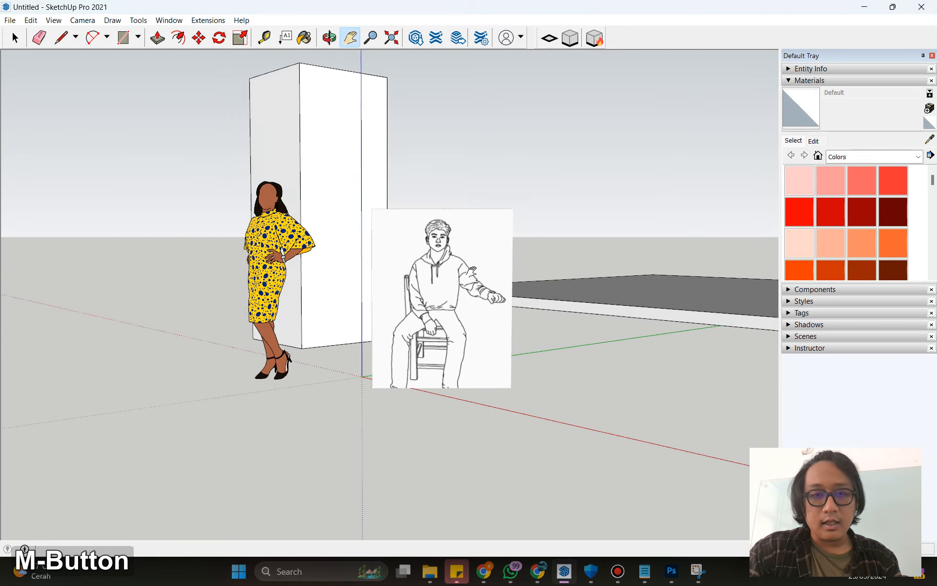
scroll(442, 274, "up", 6)
scroll(400, 229, "down", 4)
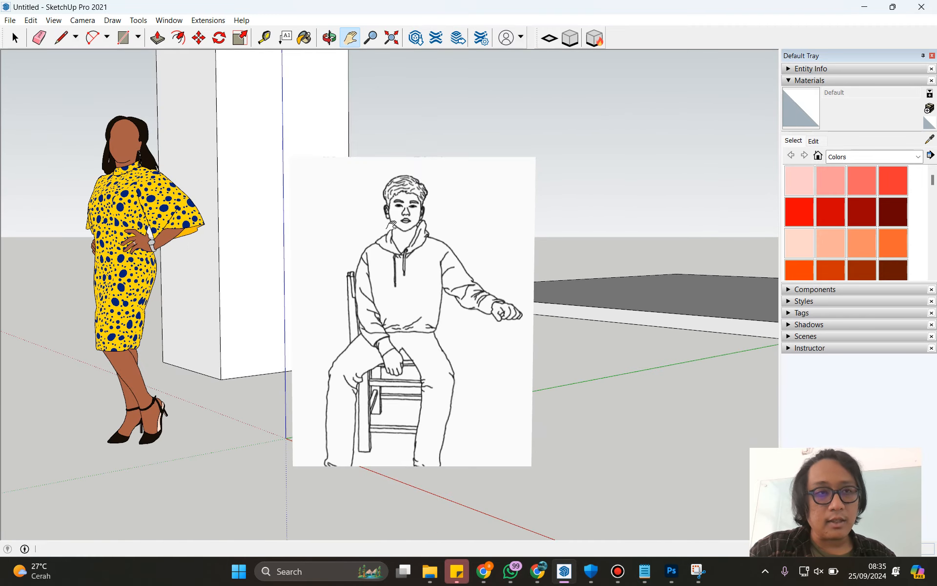
scroll(392, 229, "up", 3)
scroll(400, 231, "down", 3)
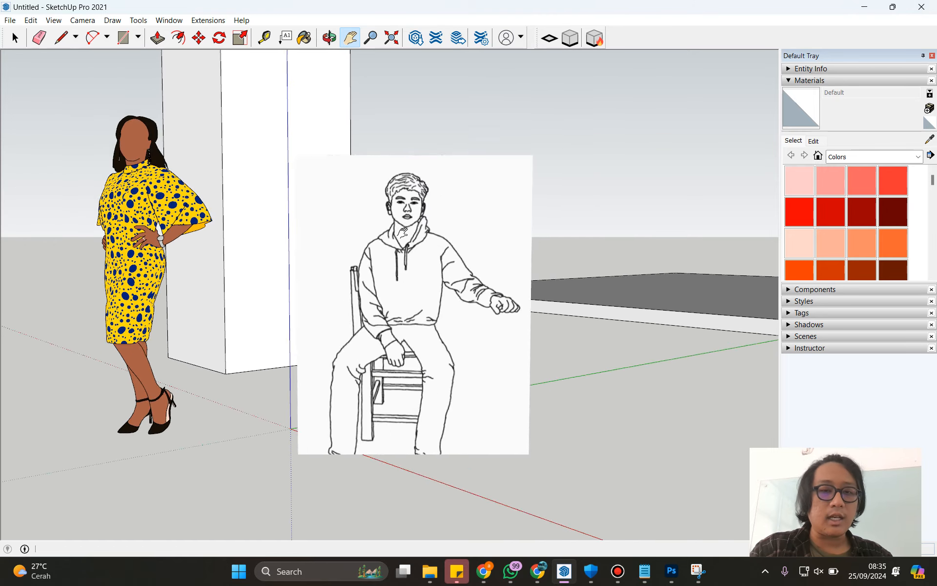
scroll(403, 232, "down", 3)
left_click_drag(426, 297, 511, 287)
left_click_drag(490, 216, 482, 297)
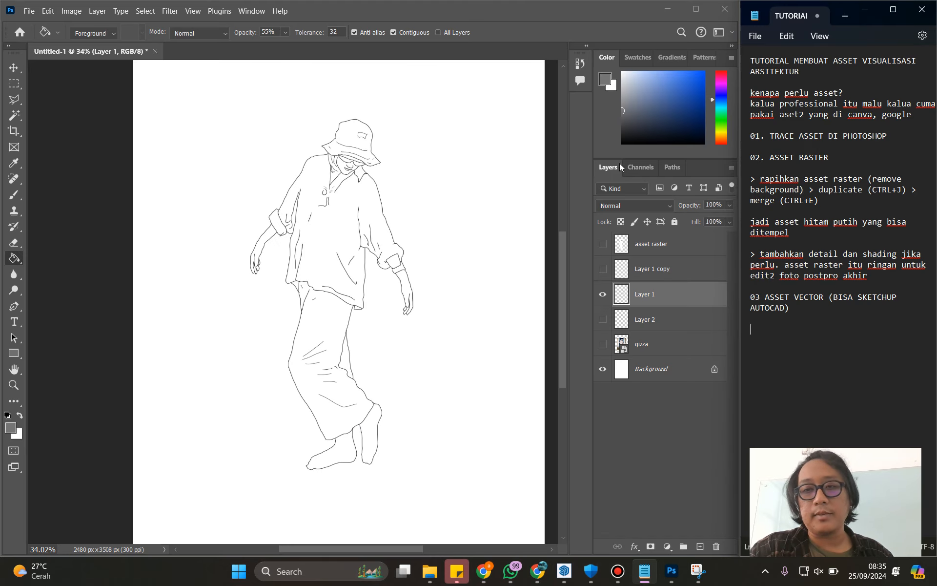
left_click(863, 6)
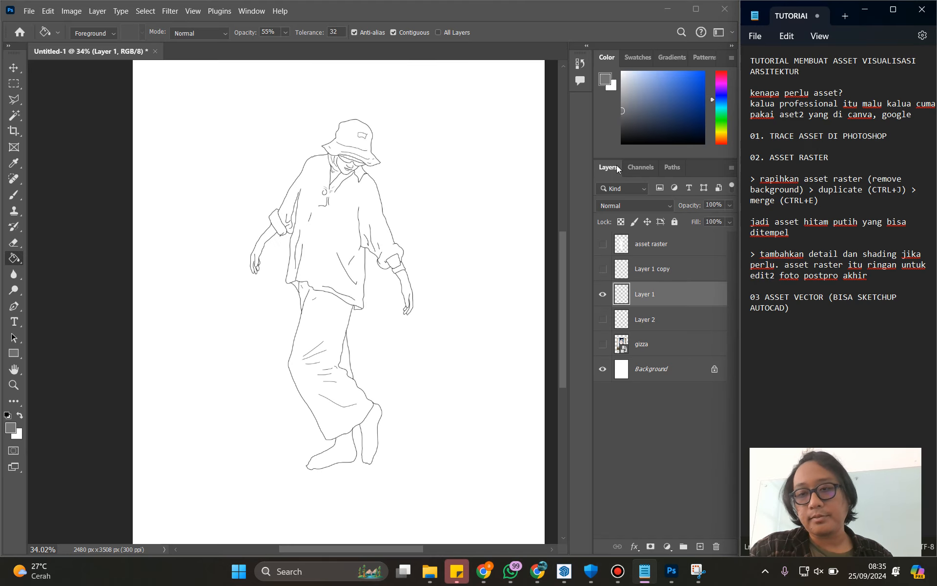
Step: Activate the Magic Wand tool, clear any selection and keep Layer 1 as the working layer
scroll(535, 315, "up", 1)
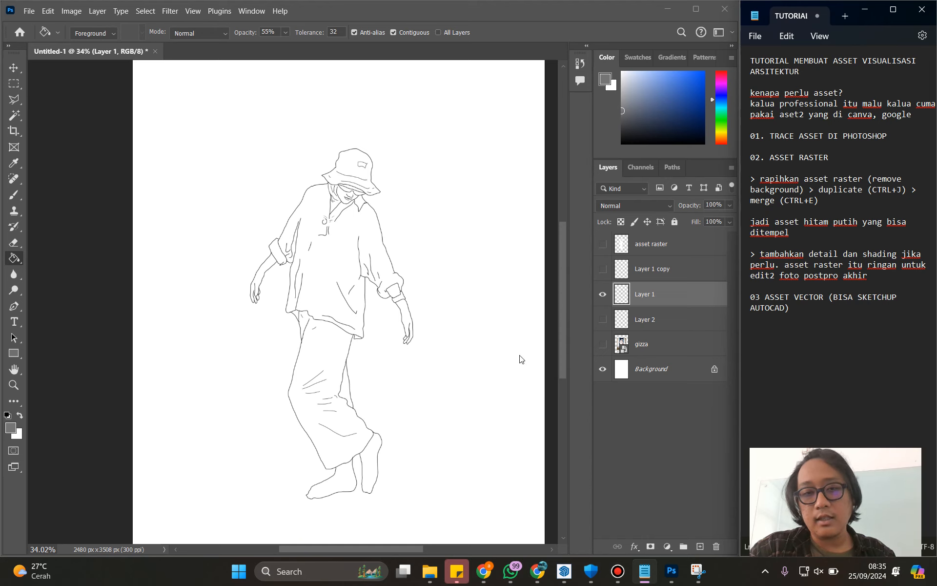
left_click(651, 250)
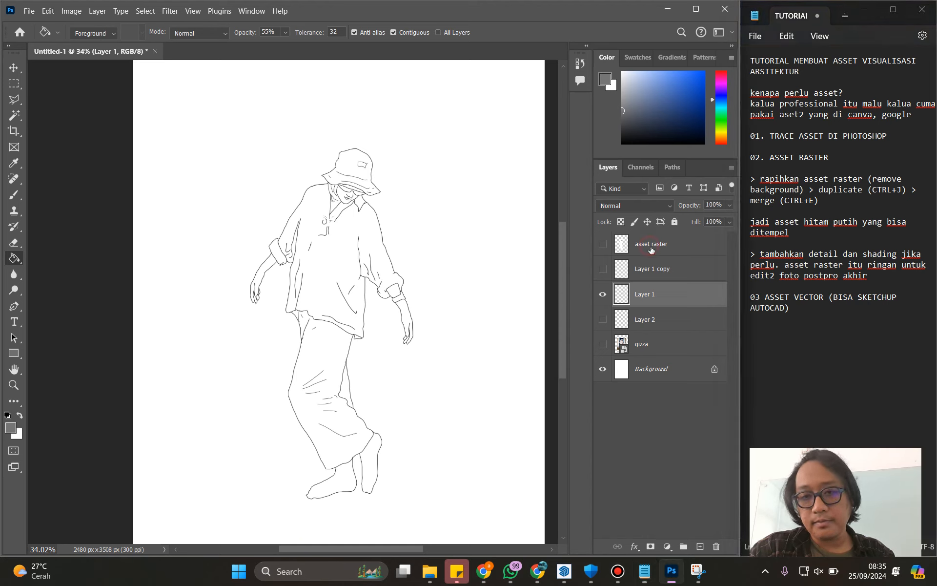
left_click(653, 246)
key("w")
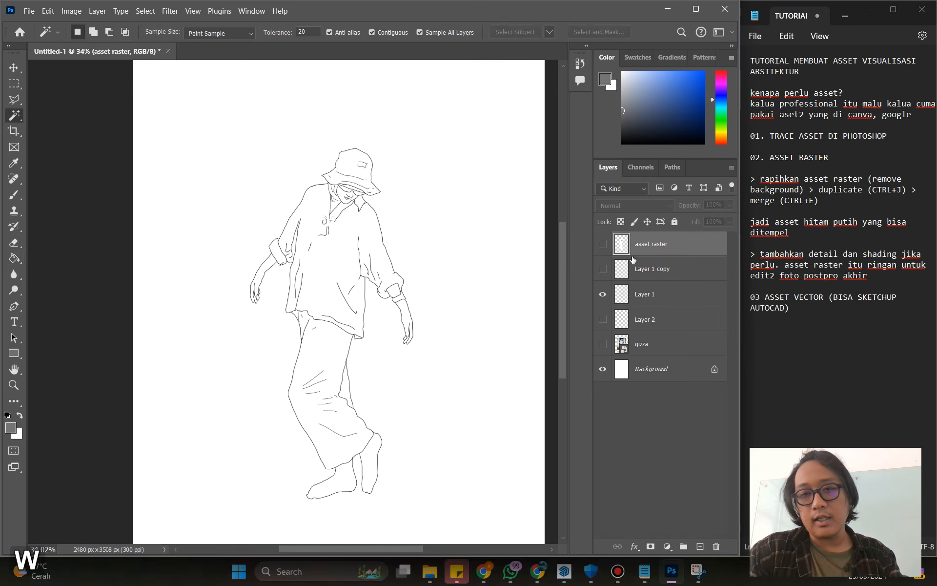
left_click(627, 244, "ctrl")
key("ctrl+d")
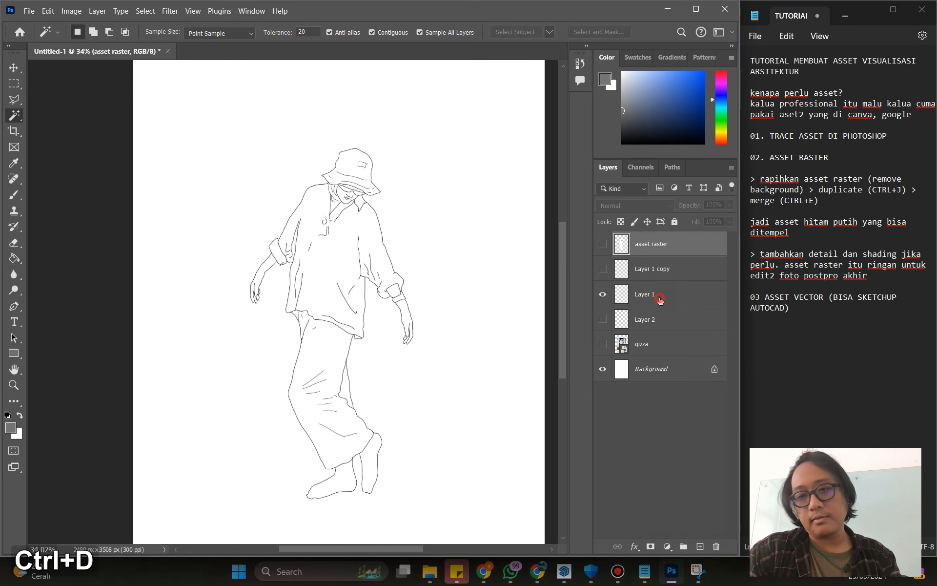
left_click(649, 294)
Step: Add the note "bikin 2 layer: garis line art dan layer alpha" under the ASSET VECTOR heading in Notepad
left_click(816, 313)
key("Return")
type("bikin 2 lay")
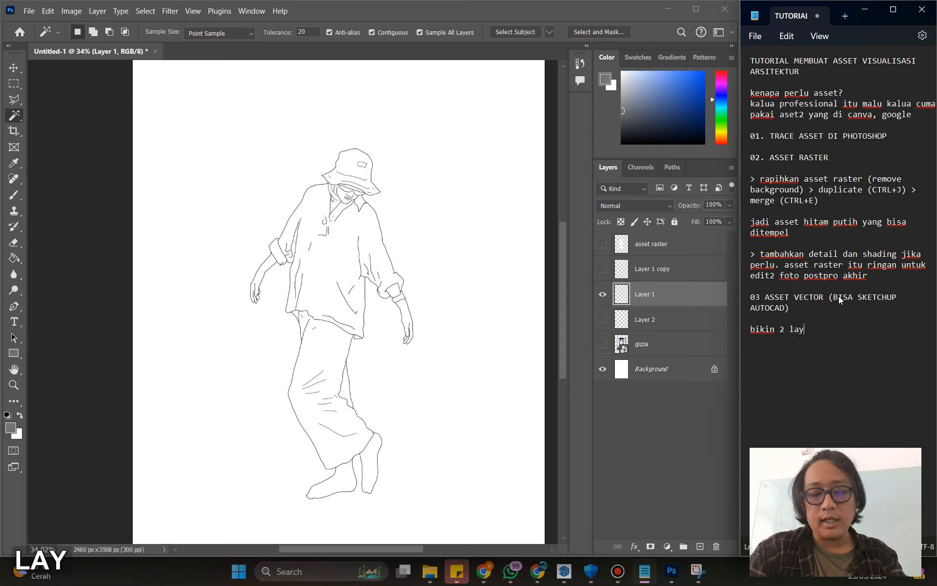
type("er: garis ")
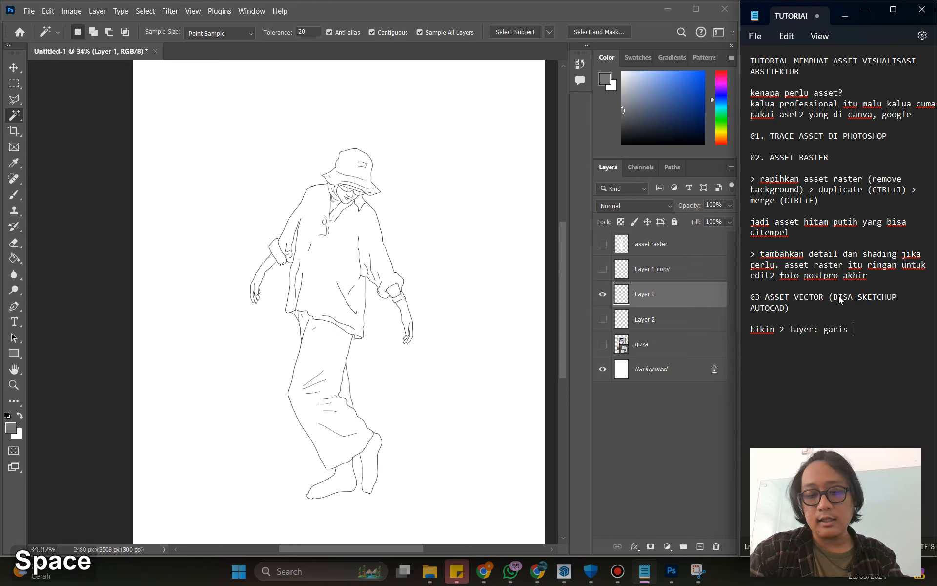
type("line art dan laye")
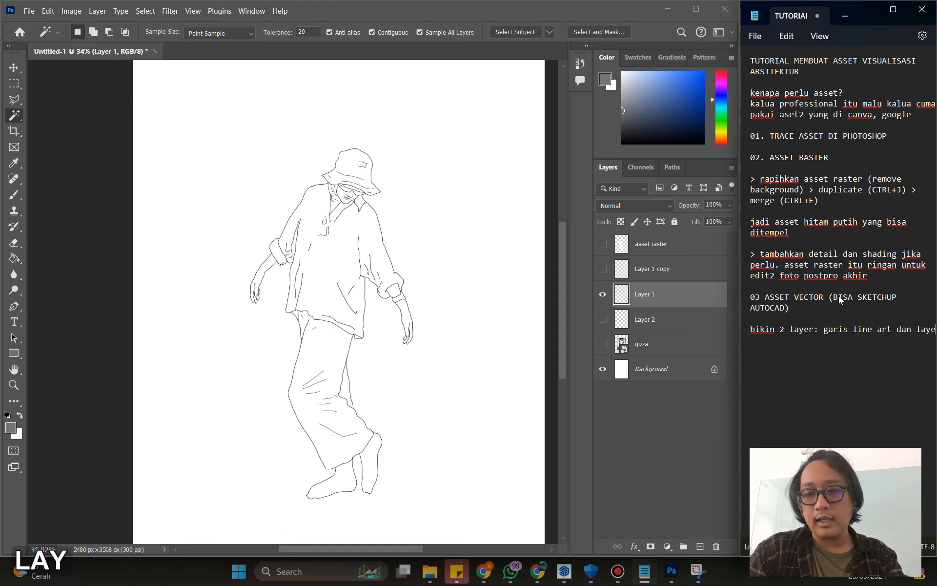
type("r alpha")
key("Return")
key("Return")
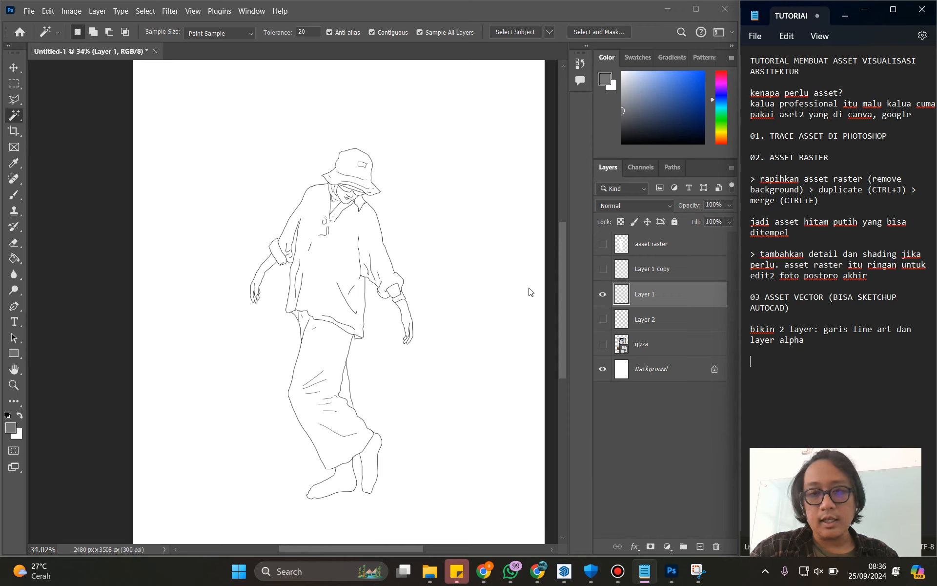
Step: Add the line "alpha: negative space" below the two-layer note in Notepad, replacing the stray letter
type("w")
left_click(454, 254)
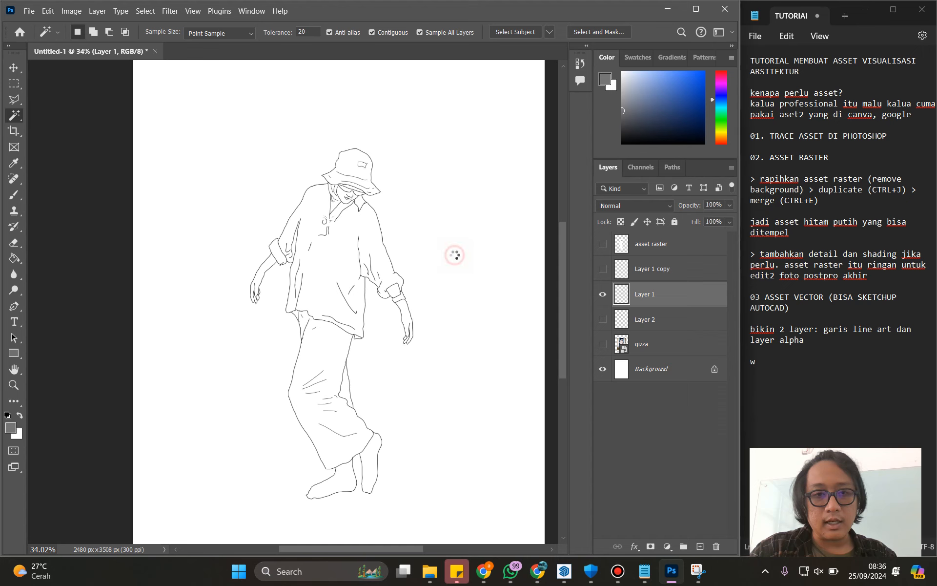
left_click_drag(761, 361, 747, 364)
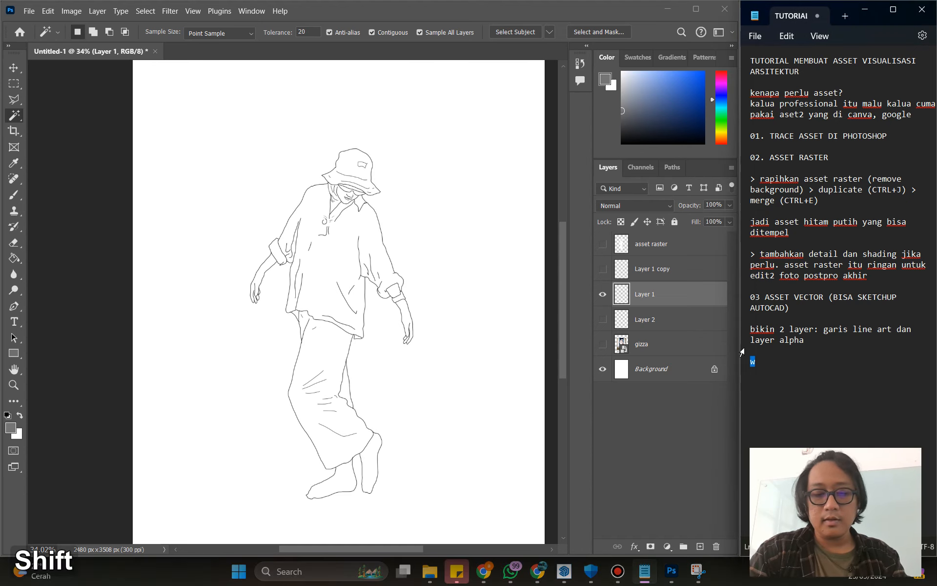
type("alpha: ")
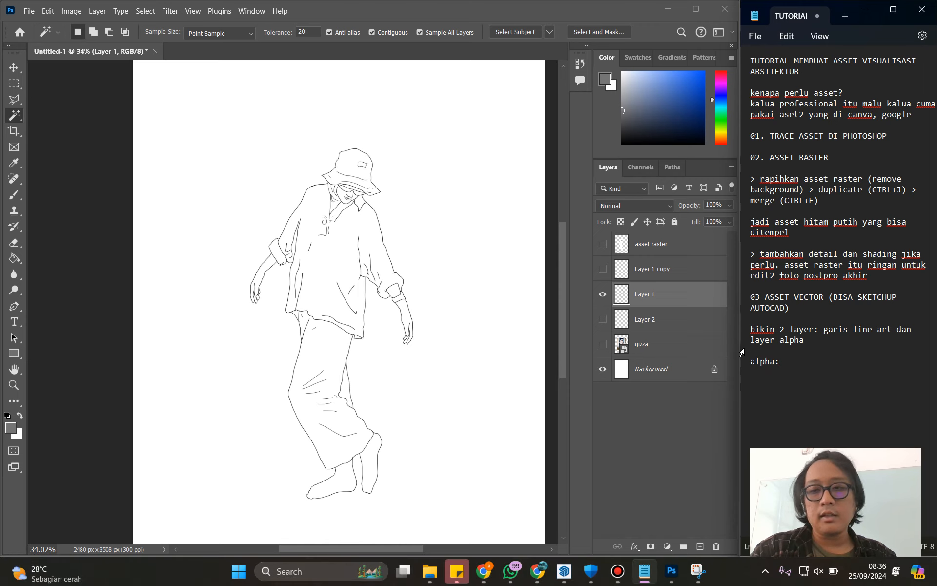
type("negative space")
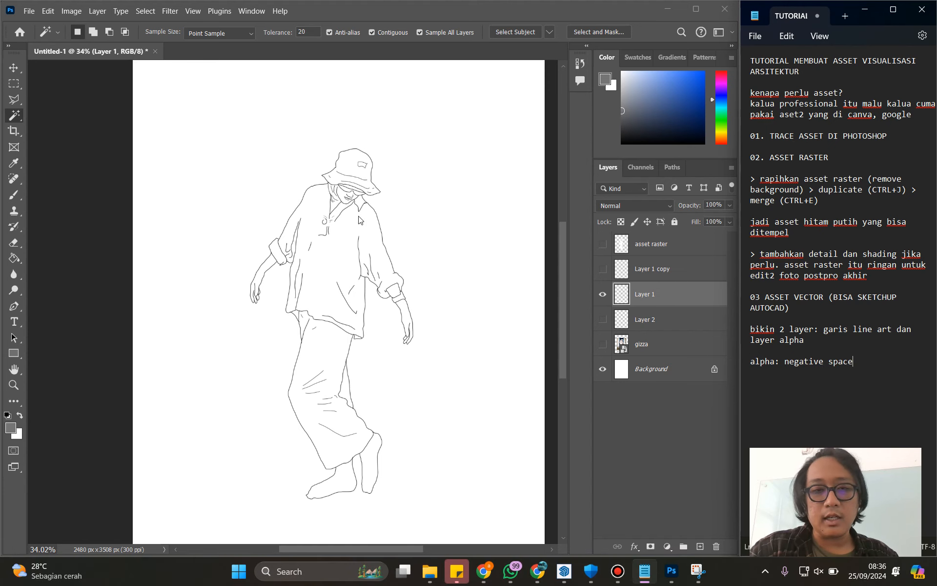
Step: In Photoshop, select the area outside the figure, invert the selection to the figure itself, and create a new layer above Layer 1
left_click(419, 229)
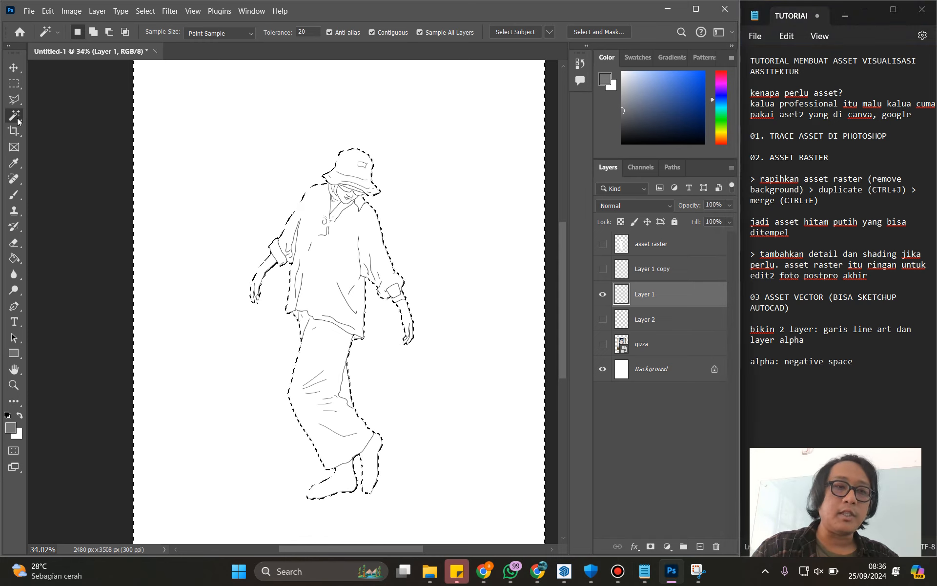
right_click(409, 218)
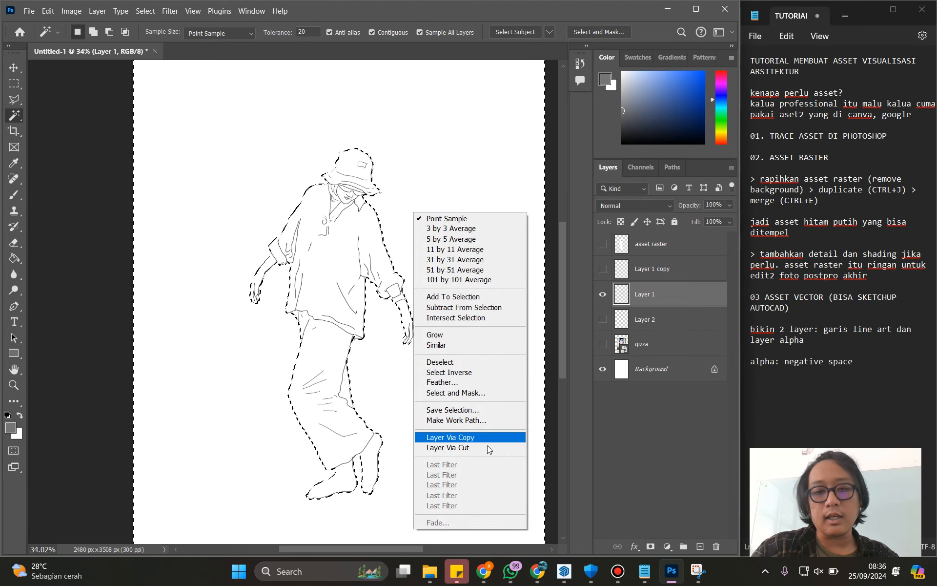
left_click(478, 372)
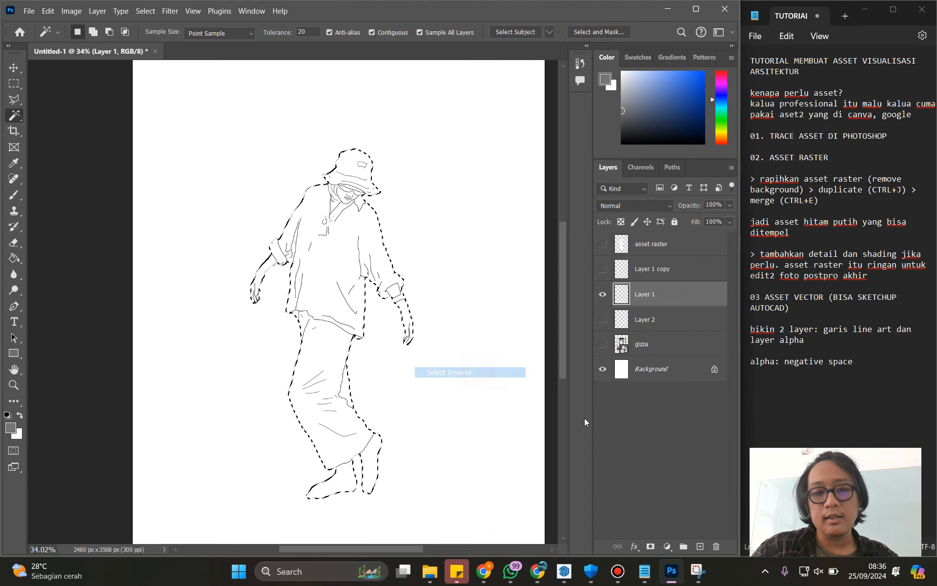
left_click(700, 546)
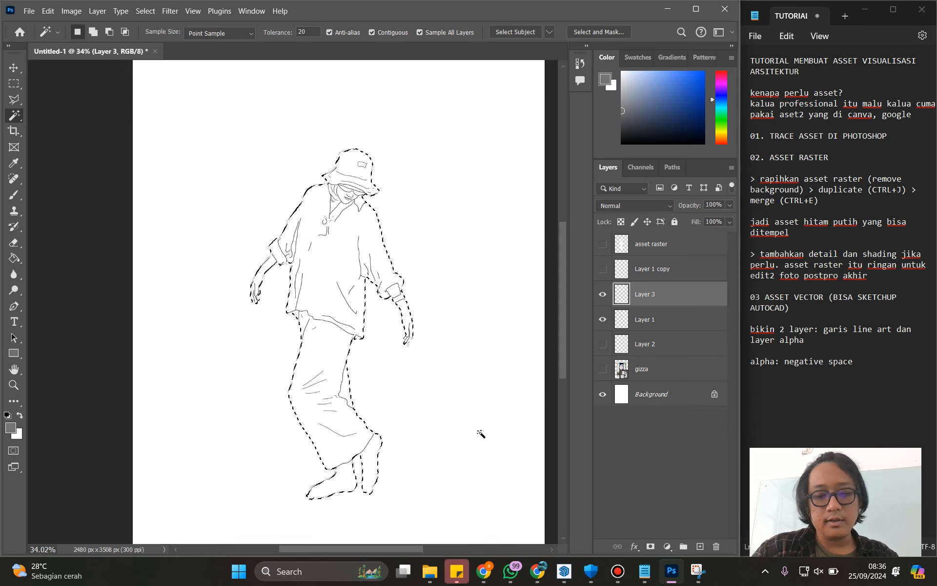
Step: Fill the selected figure with solid black 000000 at 100% opacity using the Paint Bucket on the new layer, and deselect it
key("g")
left_click(10, 428)
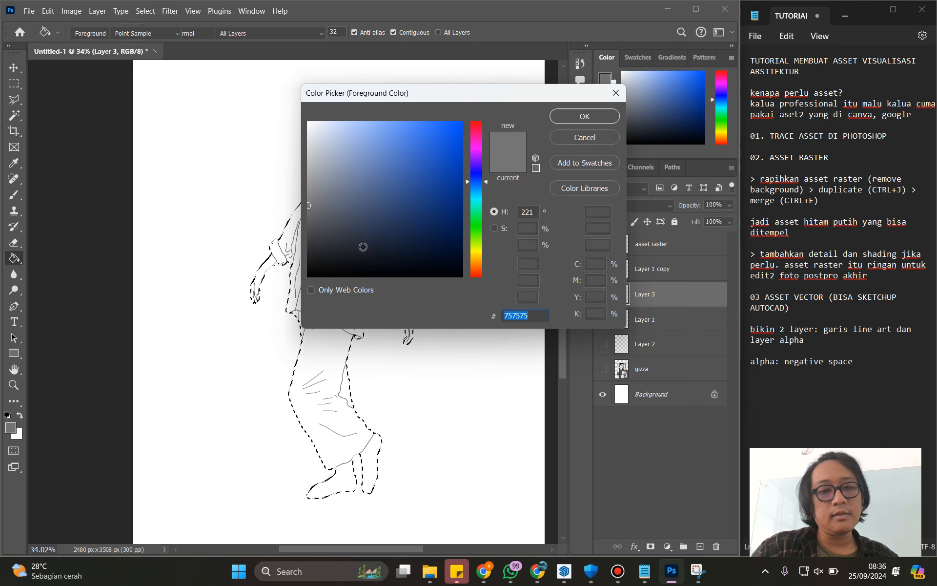
type("000000")
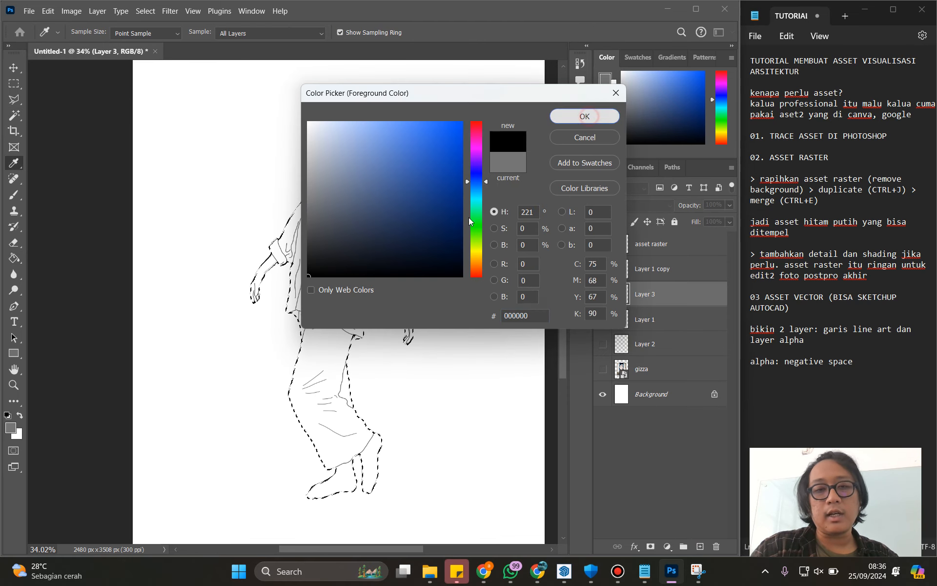
left_click(585, 117)
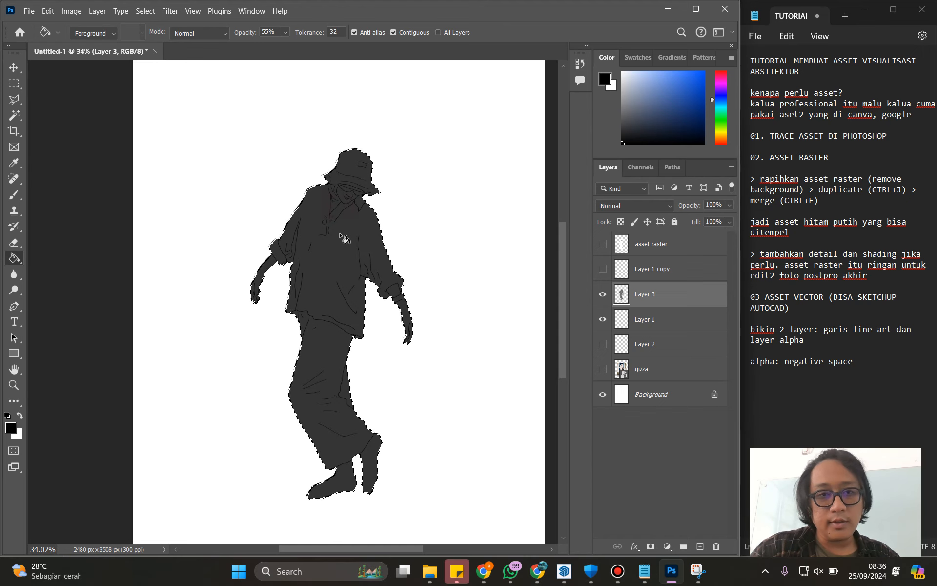
left_click(286, 32)
left_click_drag(301, 46, 357, 47)
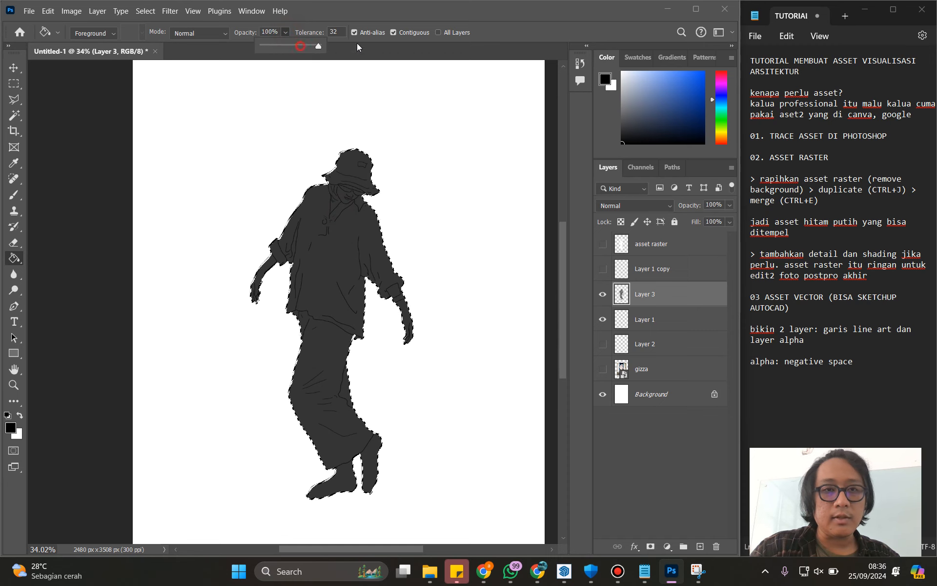
left_click(356, 235)
key("ctrl+d")
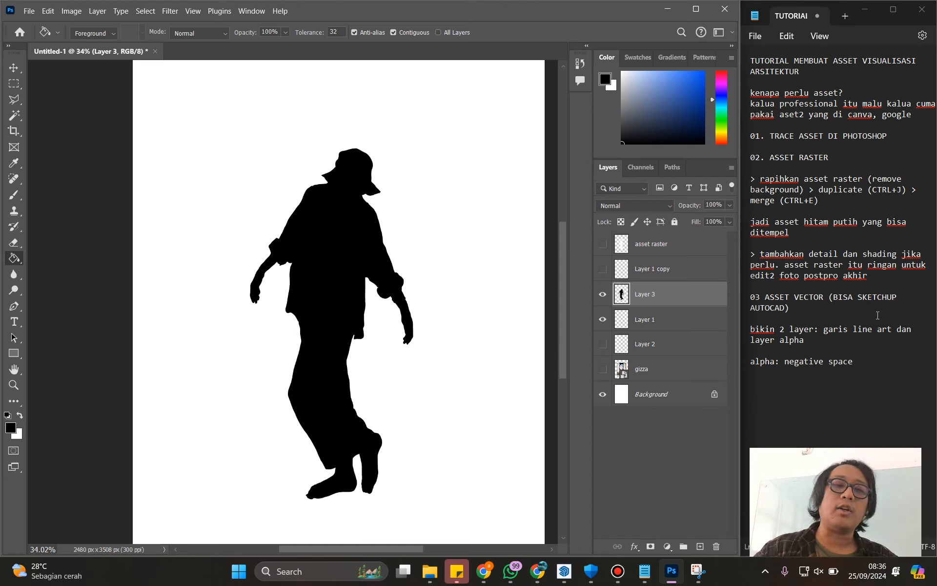
Step: Switch to Chrome and examine the human figures in the saved Instagram section drawings, including the architecturedotstudio and archisource posts
left_click(483, 571)
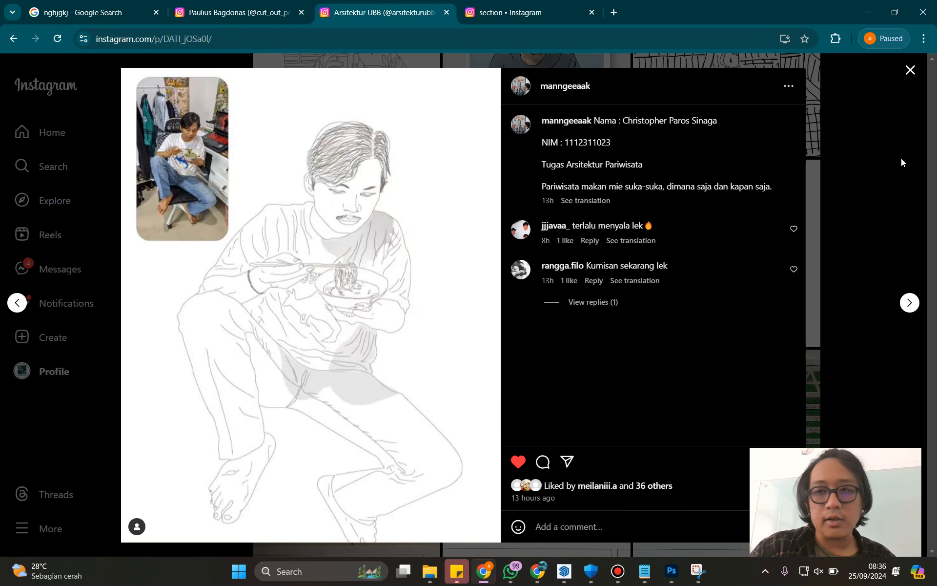
left_click(910, 70)
scroll(439, 293, "up", 3)
left_click(522, 12)
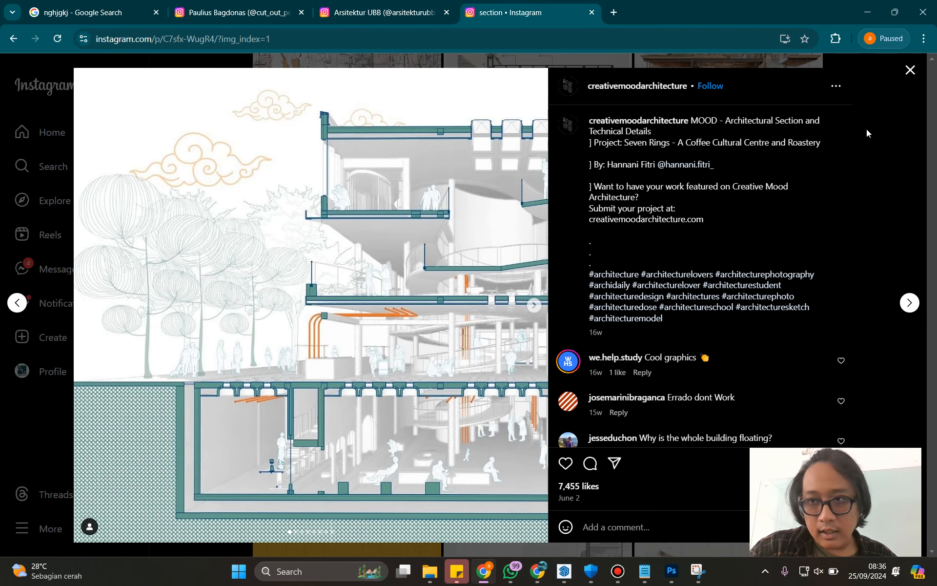
left_click(910, 70)
scroll(347, 342, "up", 3)
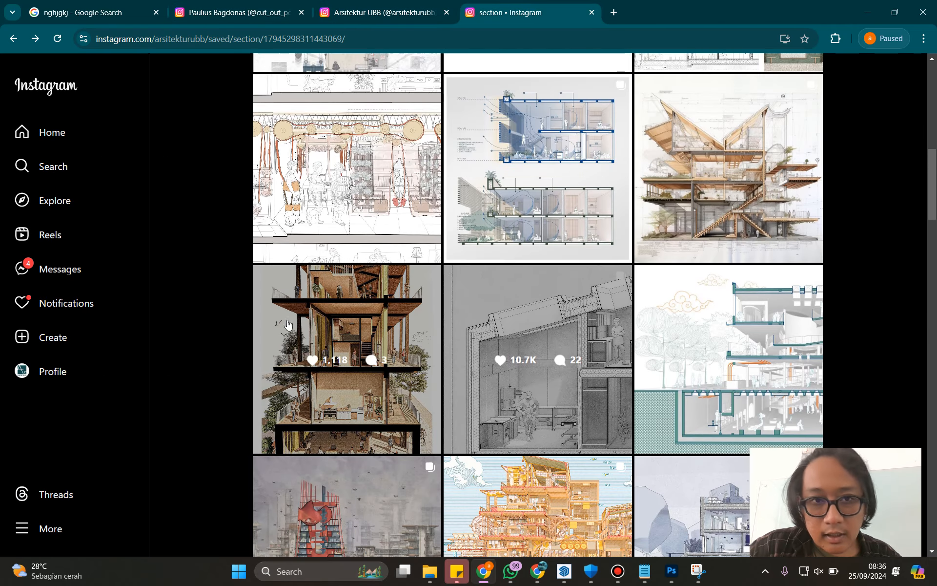
scroll(488, 302, "up", 3)
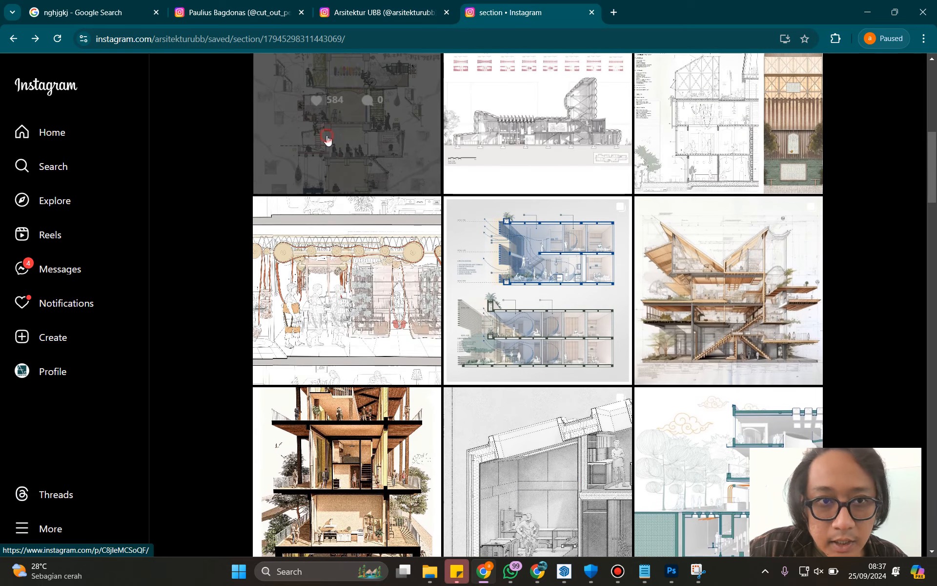
left_click(327, 140)
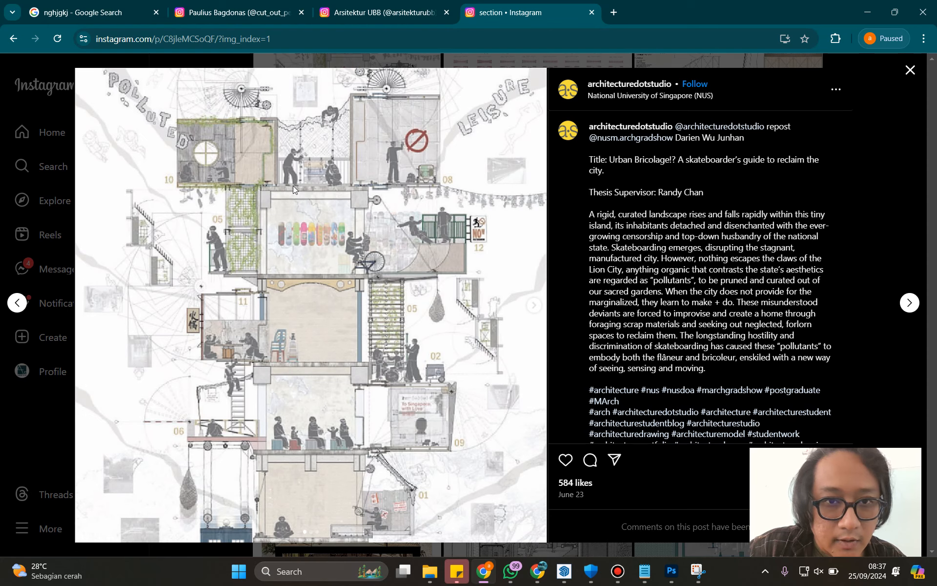
left_click(910, 70)
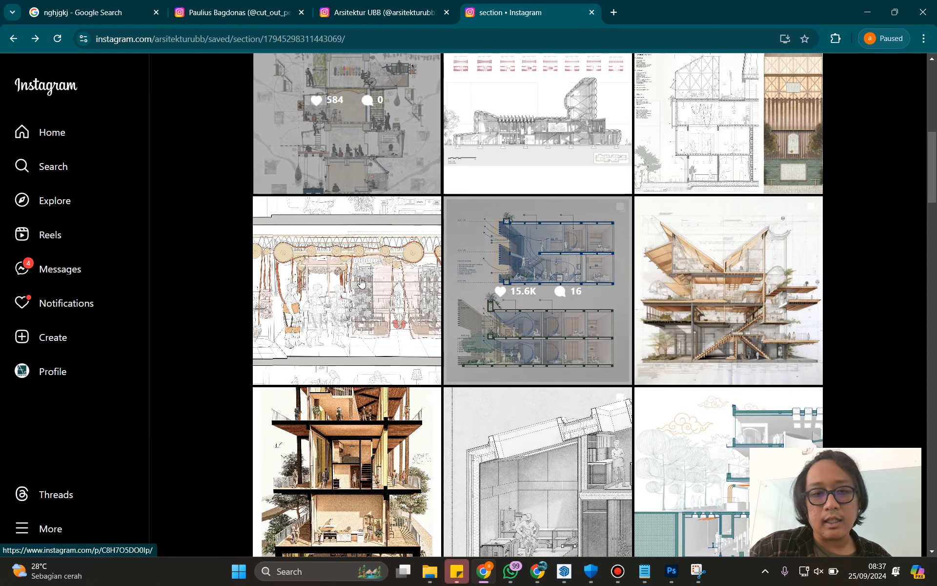
left_click(356, 309)
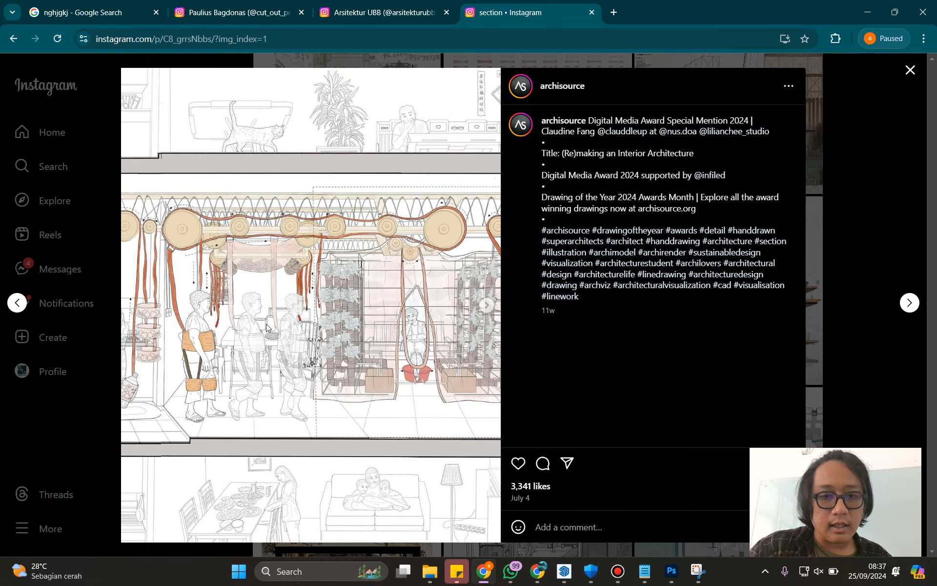
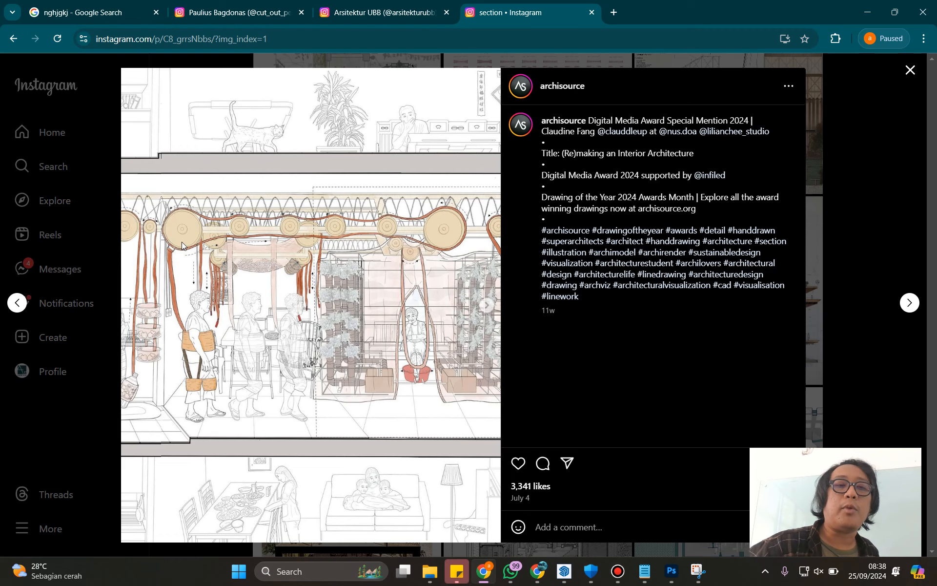
Step: Browse further down the saved section collection and examine the figures in the context.labs and go_architecture drawings
left_click(907, 73)
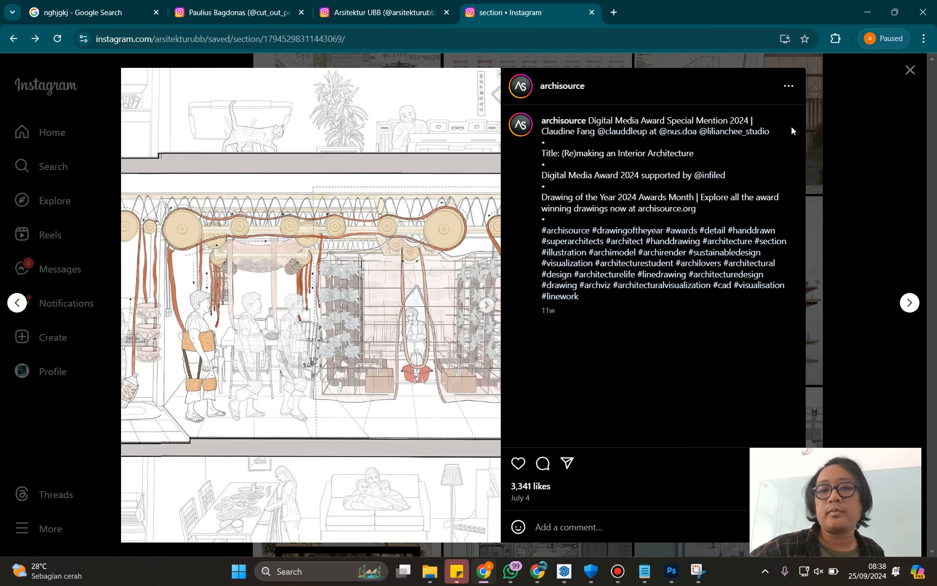
scroll(559, 369, "down", 1)
scroll(559, 369, "down", 4)
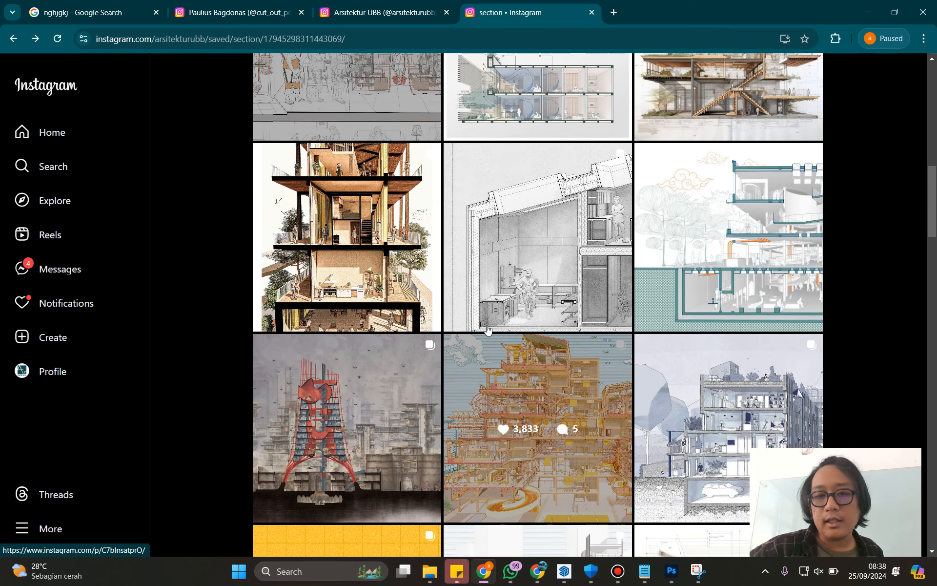
scroll(537, 371, "down", 4)
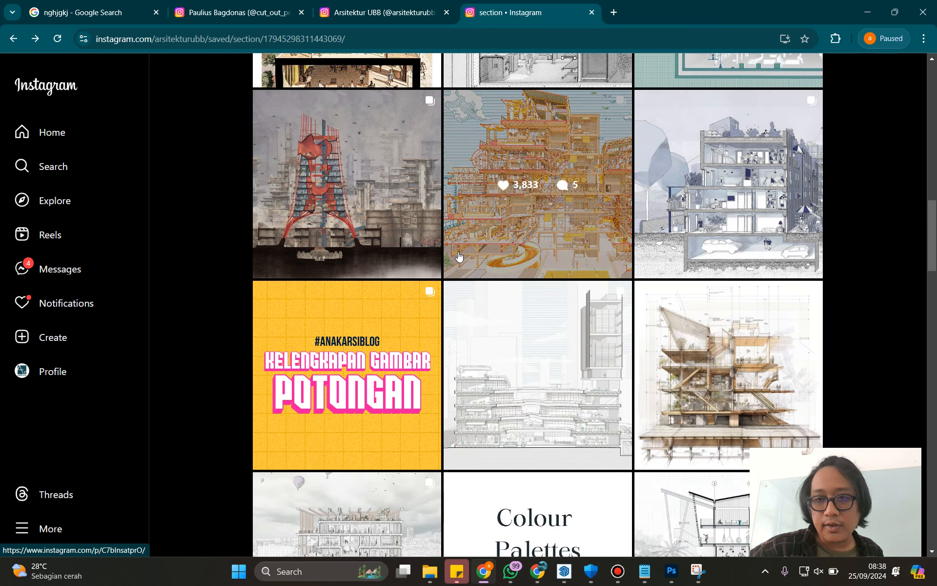
left_click(748, 249)
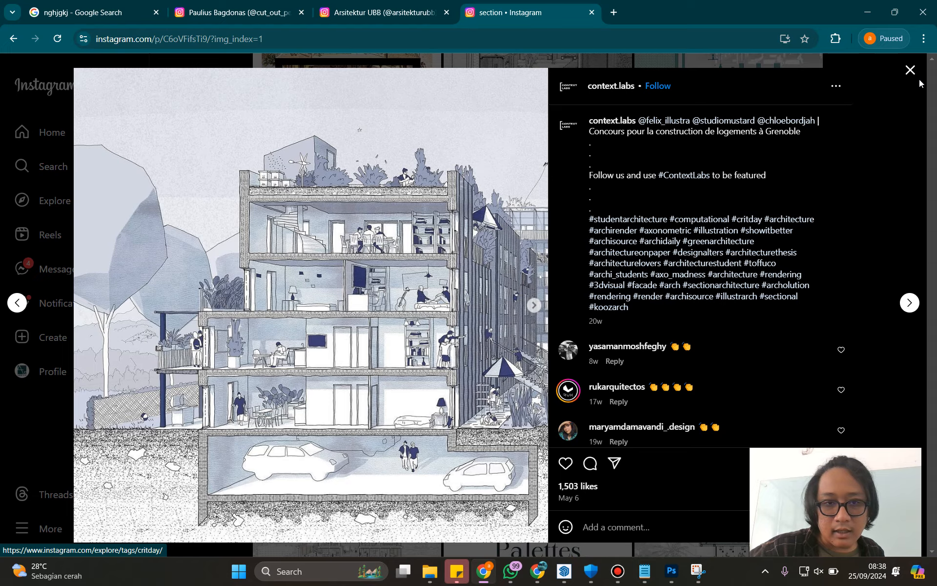
left_click(910, 71)
scroll(534, 417, "down", 5)
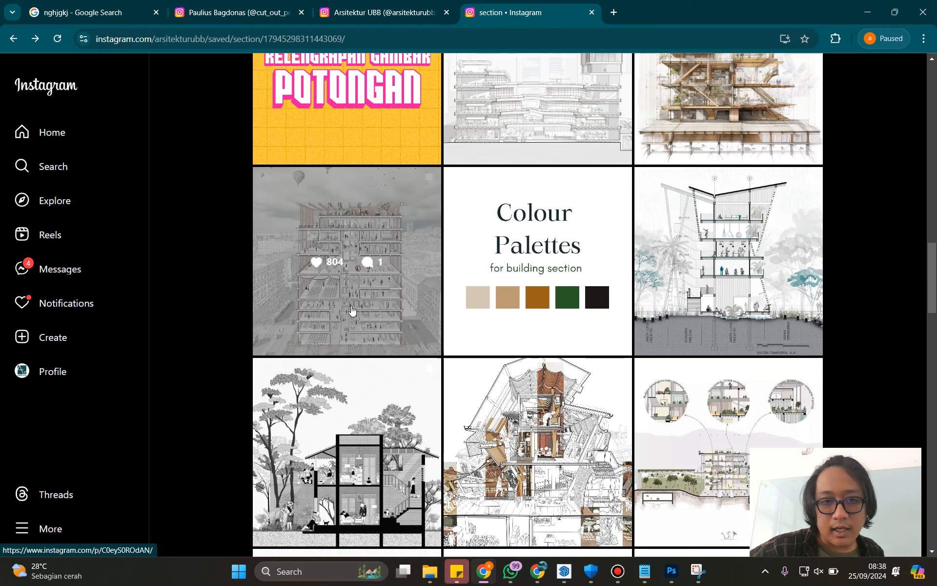
left_click(390, 327)
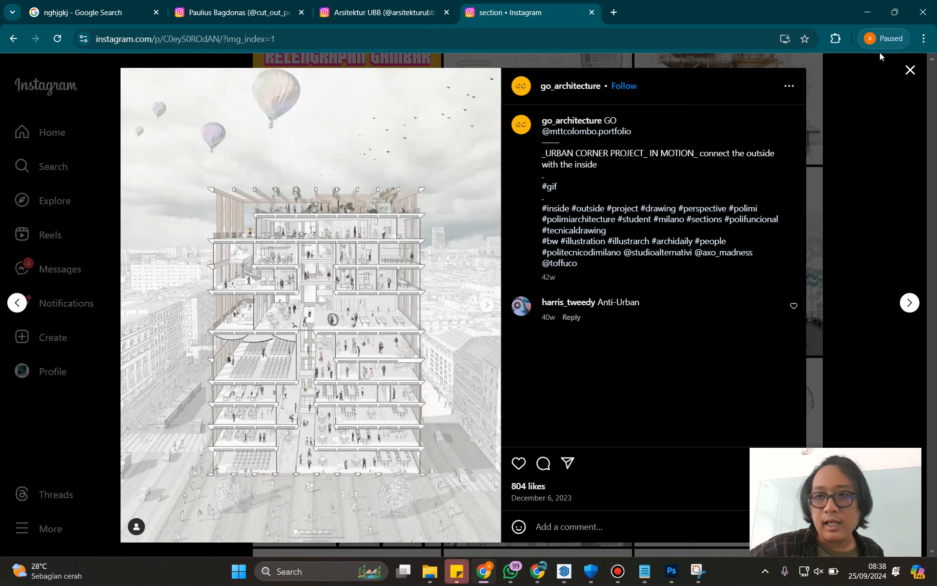
left_click(910, 71)
scroll(628, 394, "down", 5)
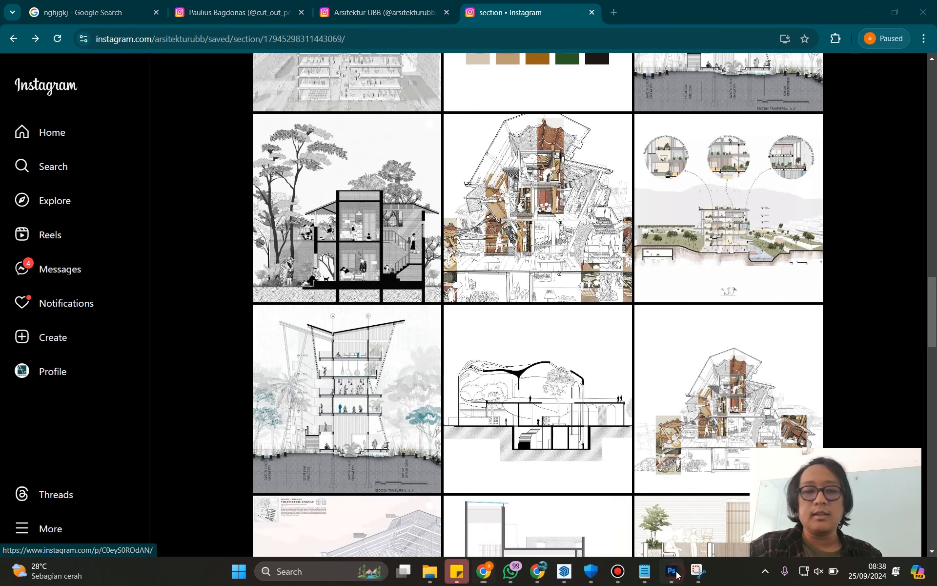
Step: Return to Photoshop, select Layer 1, and hide Layer 3 and the Background to isolate the line art
left_click(672, 571)
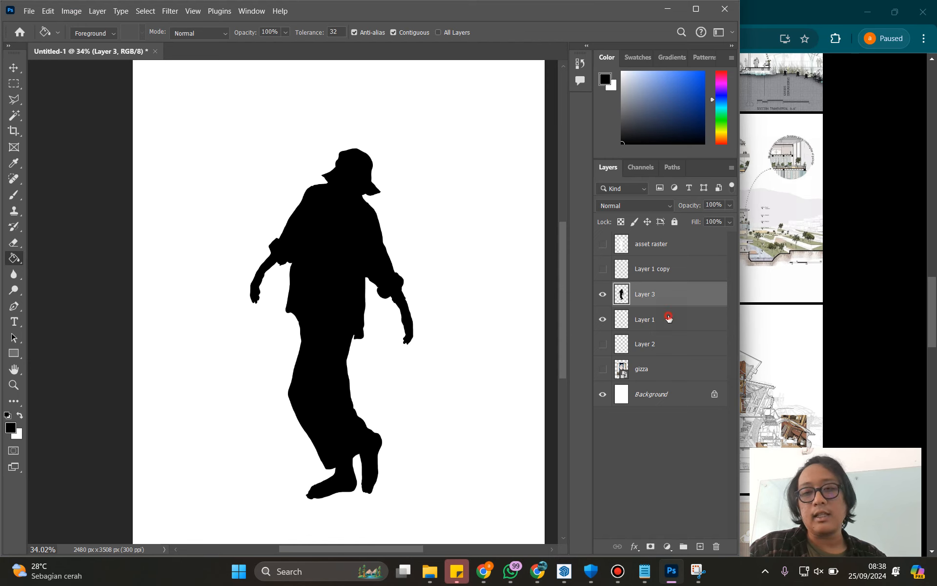
left_click(668, 317)
left_click(603, 293)
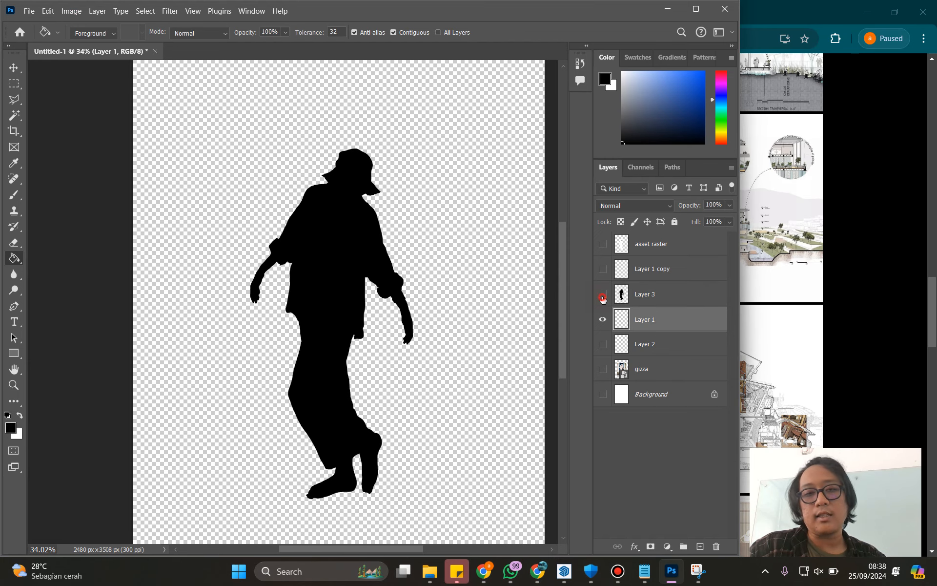
left_click(602, 295)
scroll(320, 322, "up", 3)
scroll(319, 330, "down", 2)
scroll(321, 325, "up", 4)
scroll(321, 325, "down", 4)
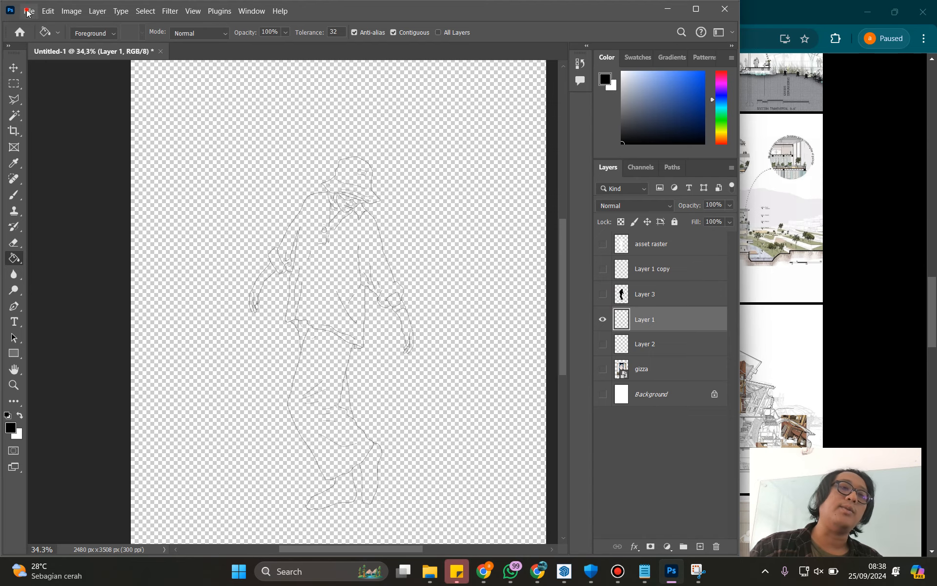
Step: Make the white Background layer visible again behind the Layer 1 line art and inspect the whole figure
left_click(29, 10)
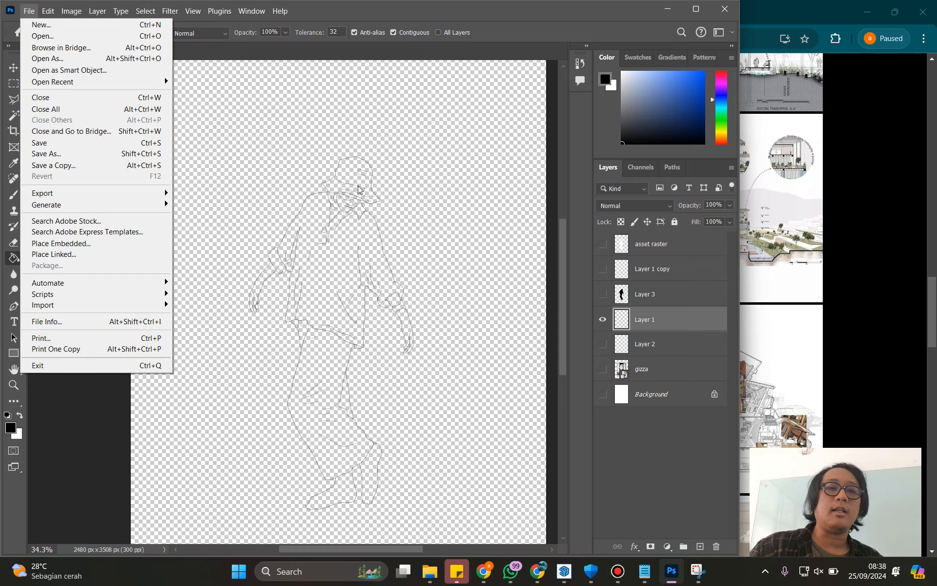
key("alt")
scroll(317, 264, "up", 4)
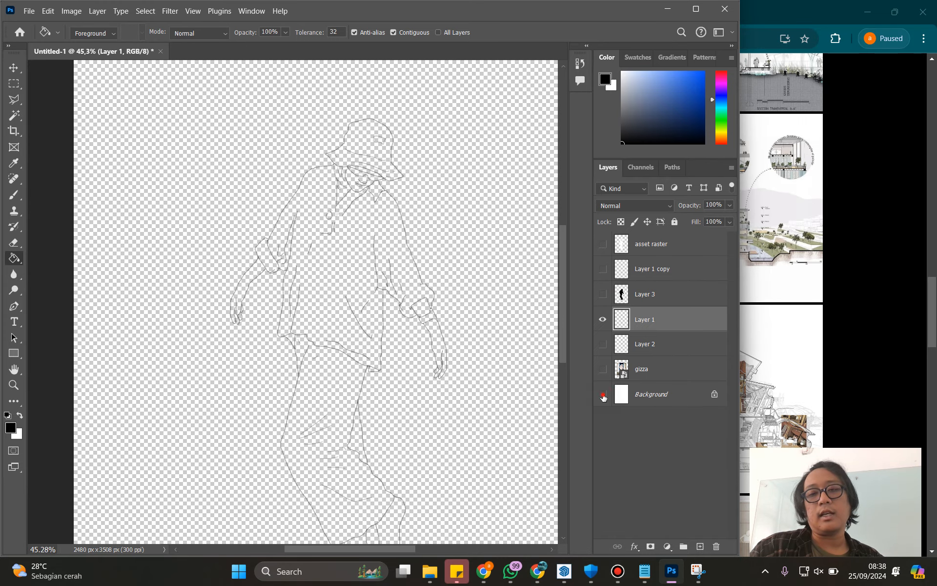
left_click(603, 395)
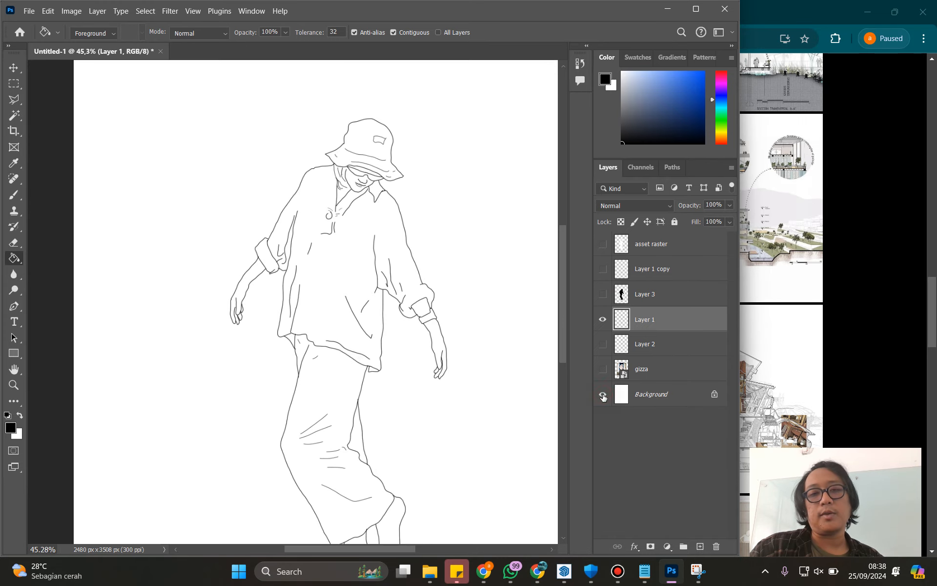
key("alt")
scroll(274, 255, "down", 2)
key("alt")
scroll(391, 314, "down", 3)
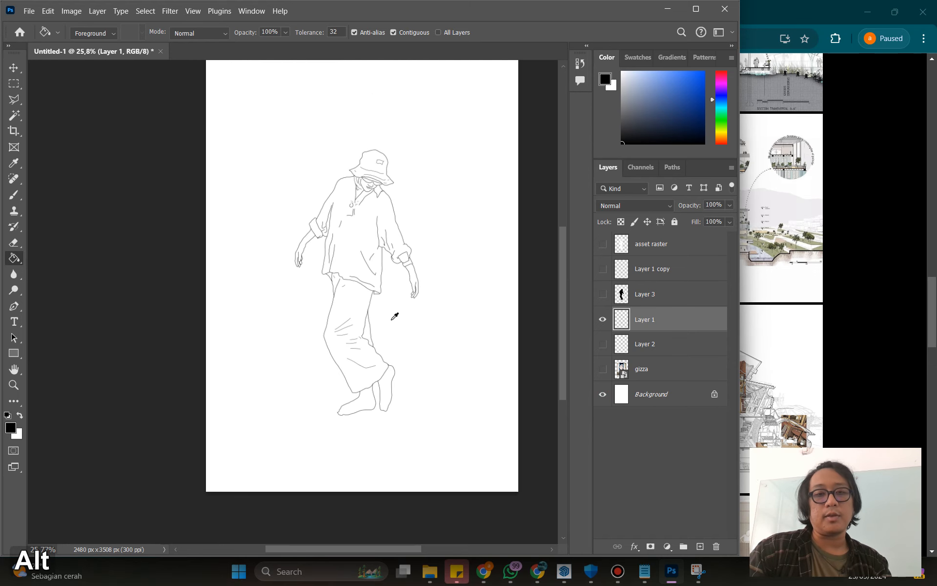
left_click(69, 11)
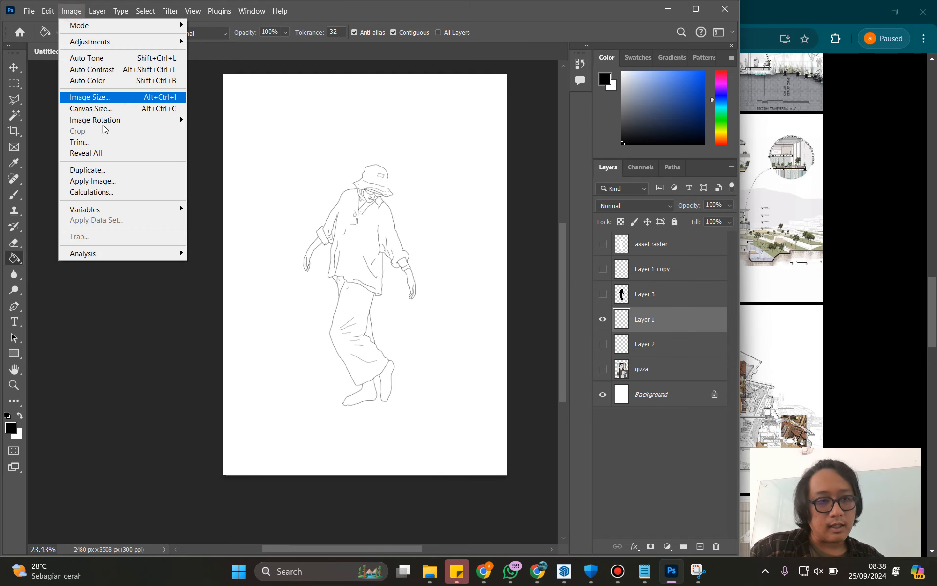
left_click(125, 101)
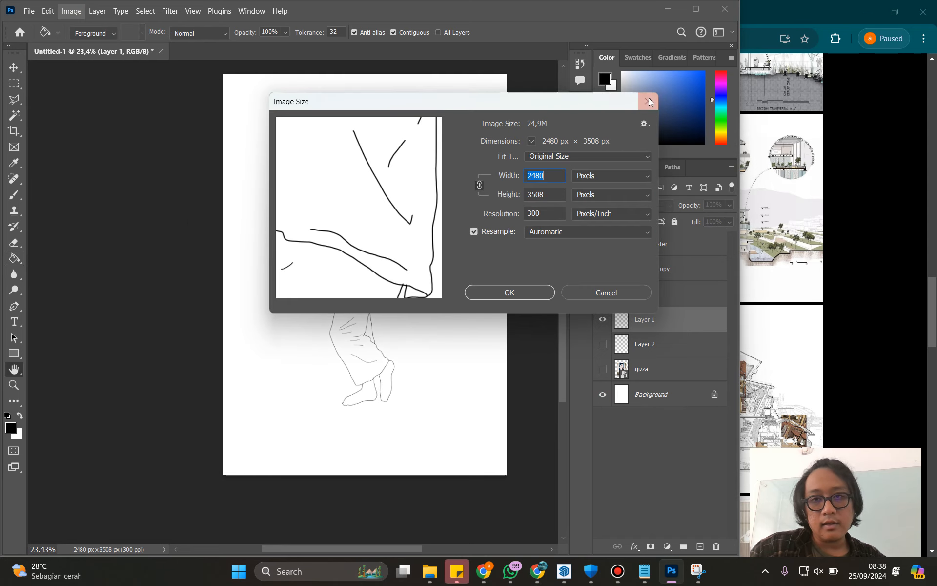
left_click(648, 101)
Step: Start a crop of the canvas and bring all four sides in around the line-art figure
key("c")
left_click_drag(351, 78, 369, 129)
left_click_drag(365, 429, 368, 395)
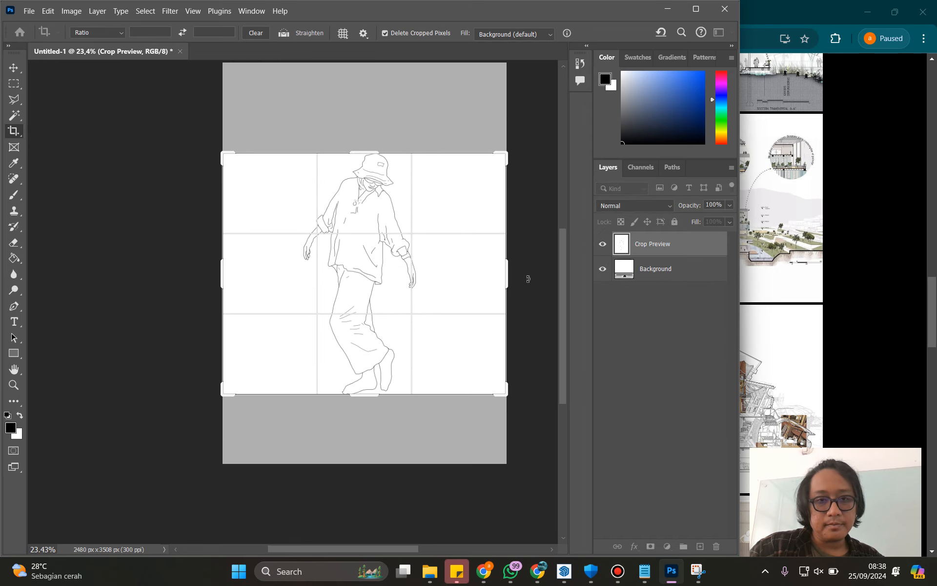
left_click_drag(507, 273, 470, 270)
left_click_drag(264, 274, 300, 266)
Step: Fine-tune the crop edges with a narrow margin around the figure and apply the crop at about 1130 x 2140 px
scroll(377, 224, "up", 3, "alt")
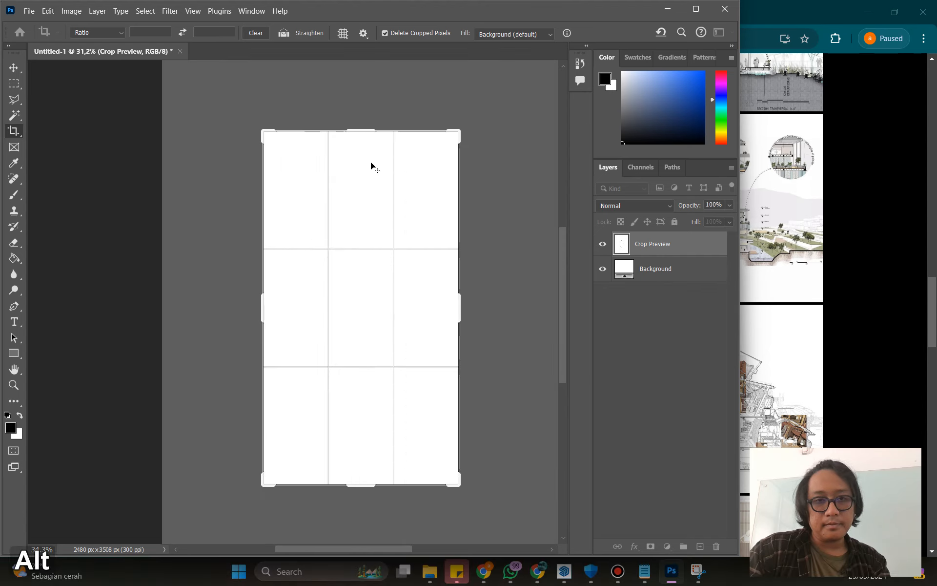
left_click_drag(369, 128, 365, 121)
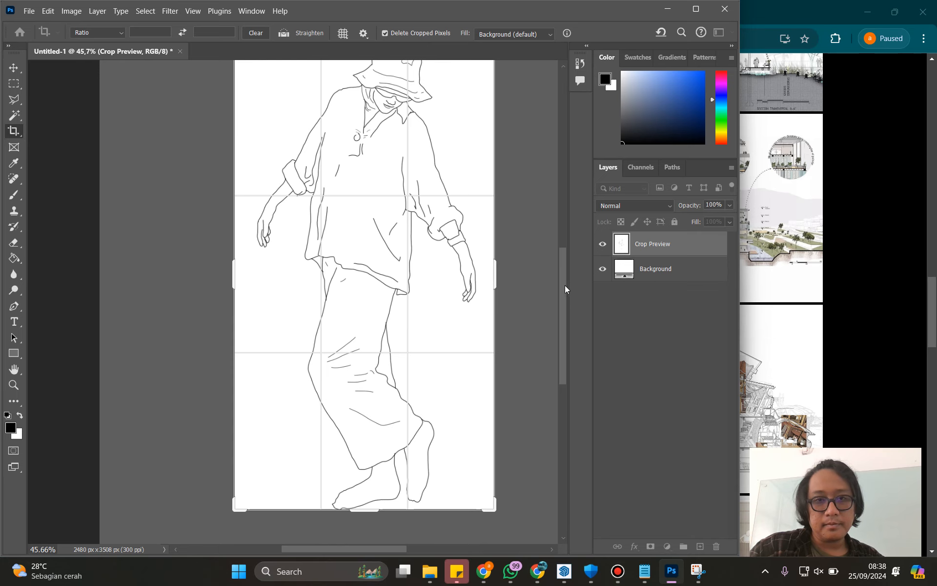
scroll(566, 289, "up", 5)
left_click_drag(363, 160, 364, 152)
left_click_drag(237, 392, 241, 393)
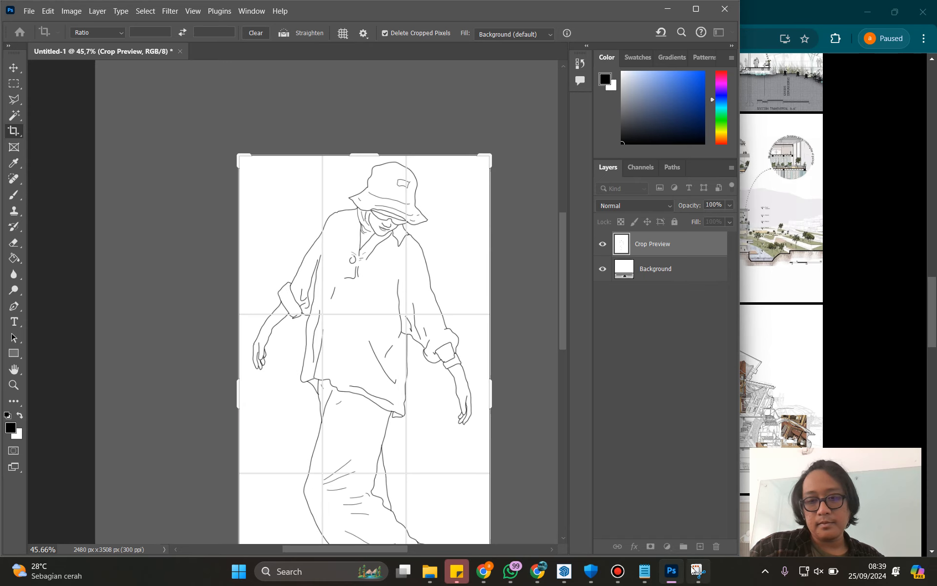
key("Return")
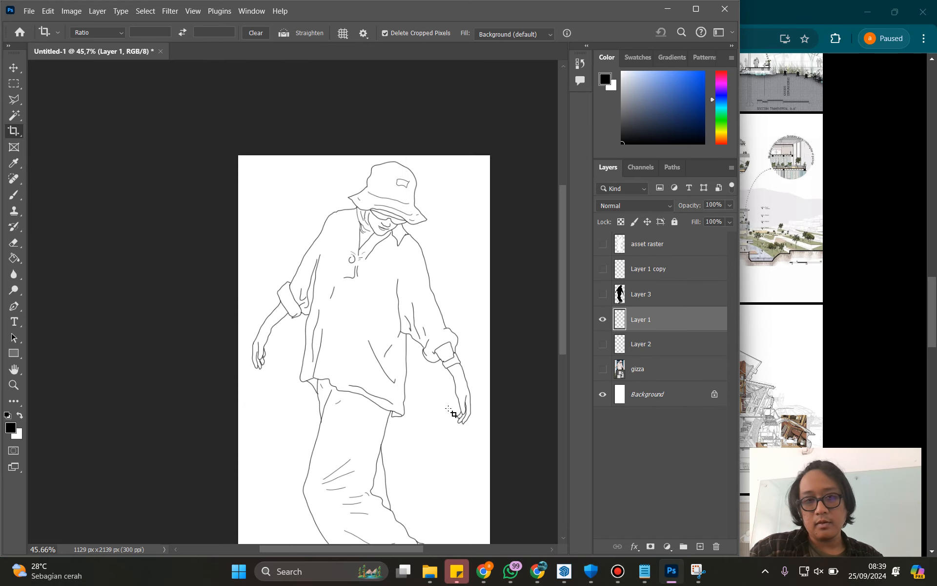
scroll(453, 413, "down", 1)
scroll(393, 434, "down", 1)
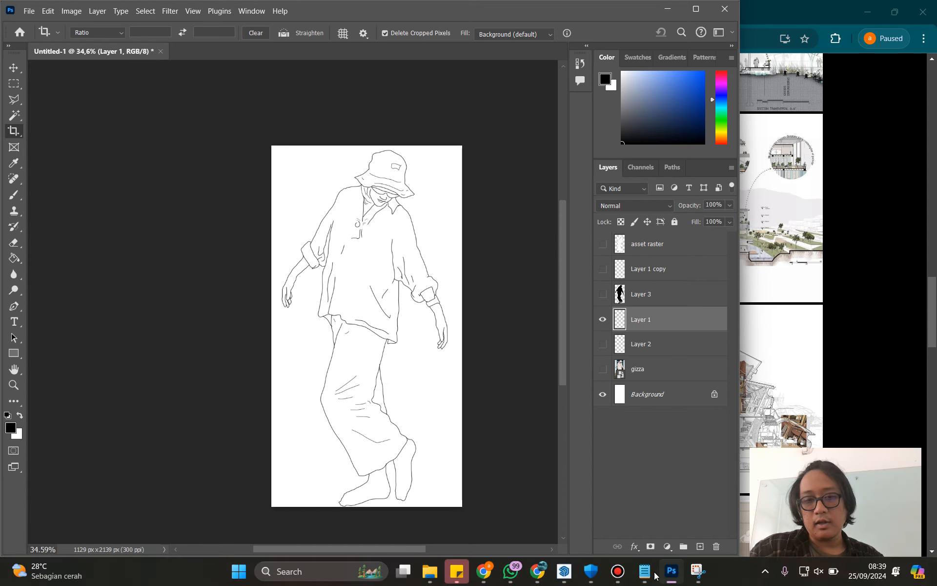
key("alt")
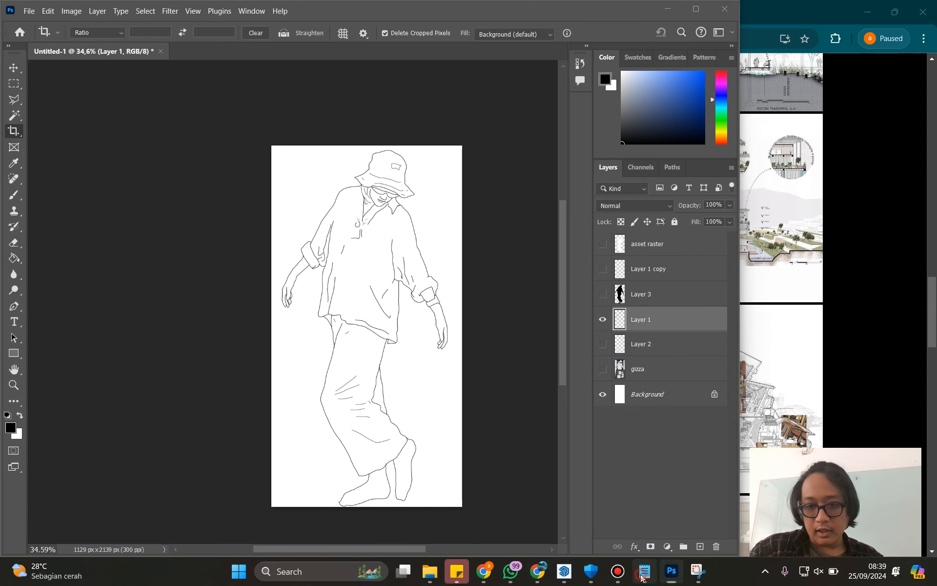
Step: Switch to Notepad and add the line "> magic wand (W) > kl" below "alpha: negative space"
left_click(644, 575)
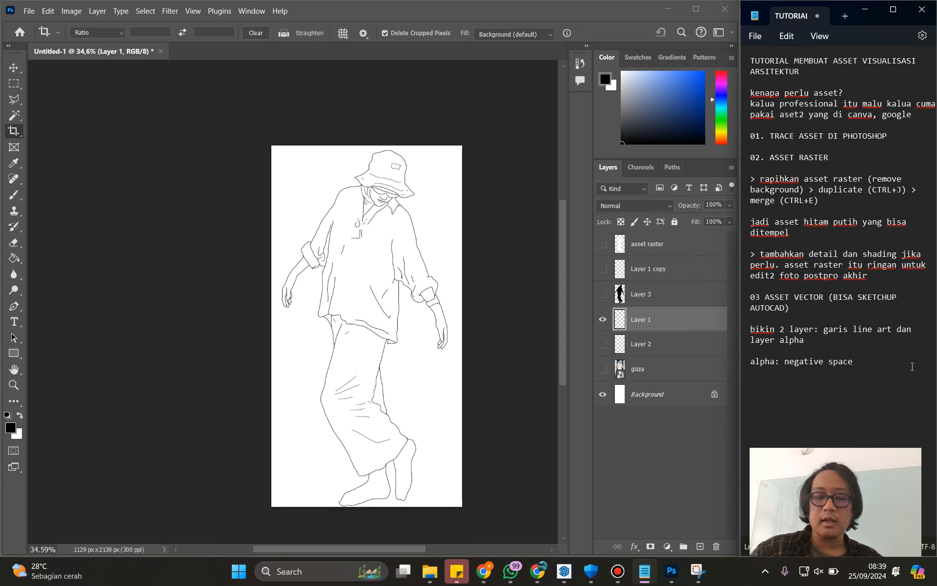
type("(")
key("BackSpace")
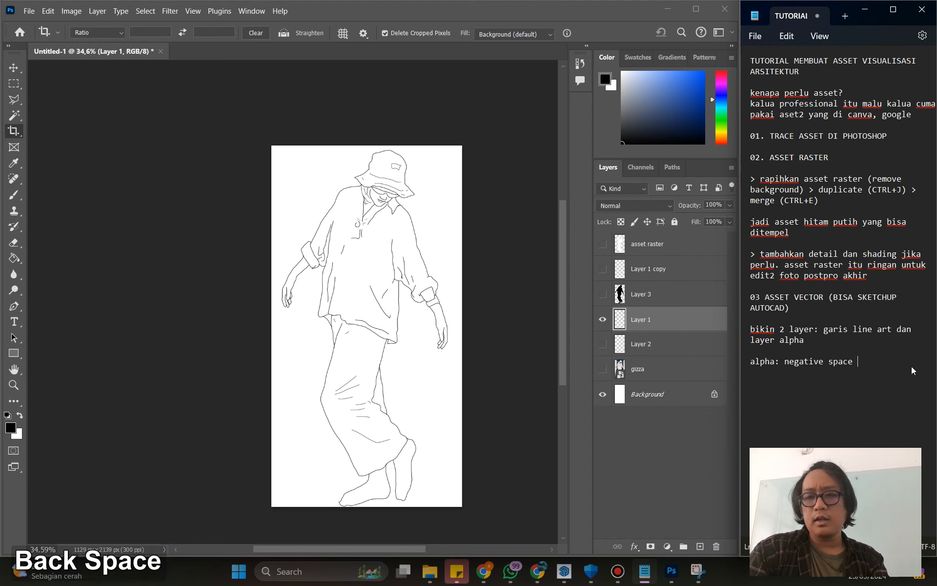
key("Return")
type("> m")
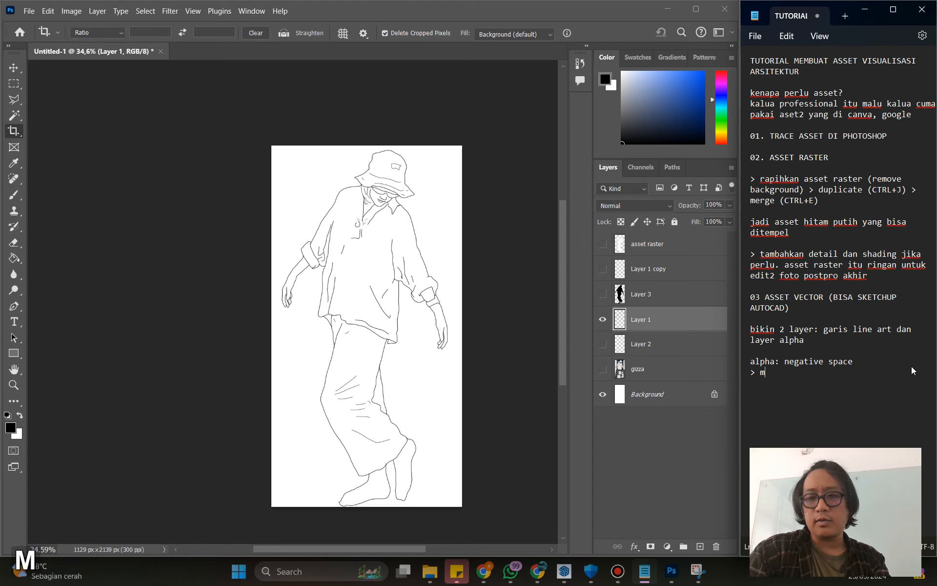
type("agic wand (W")
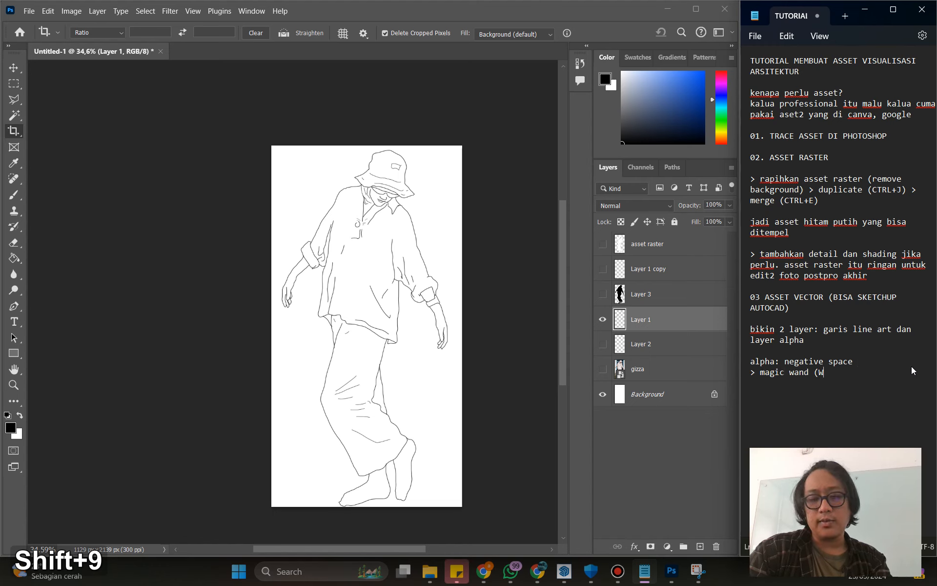
type(") > kl")
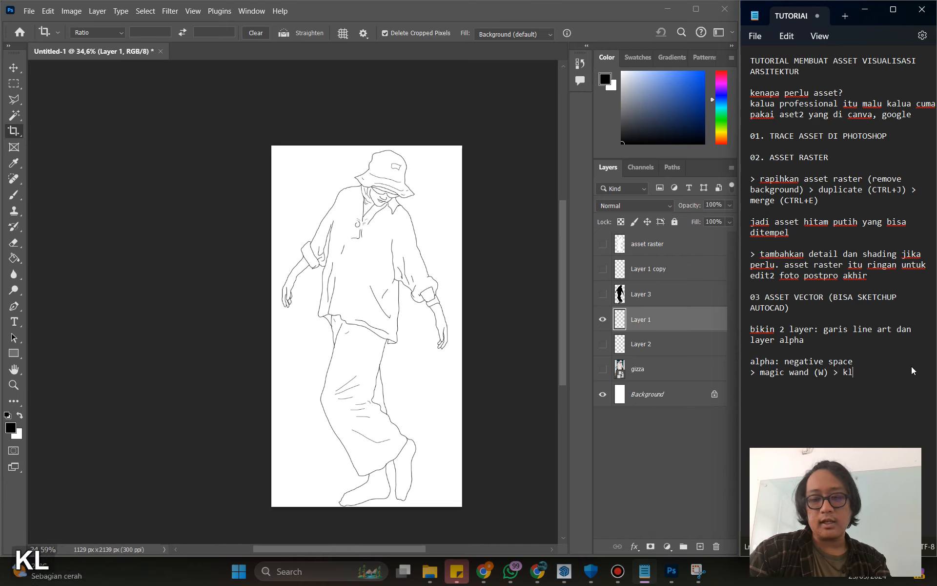
Step: Complete the magic wand note under the alpha line with "klik kanan select inverse > bucket (G) > warna hitam"
type("ik kanan sel")
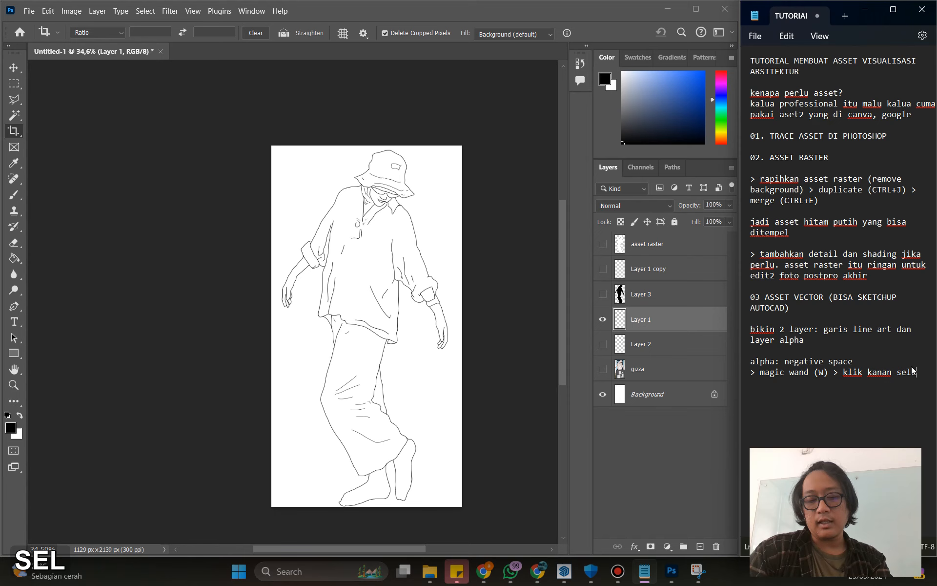
type("ect inverse ")
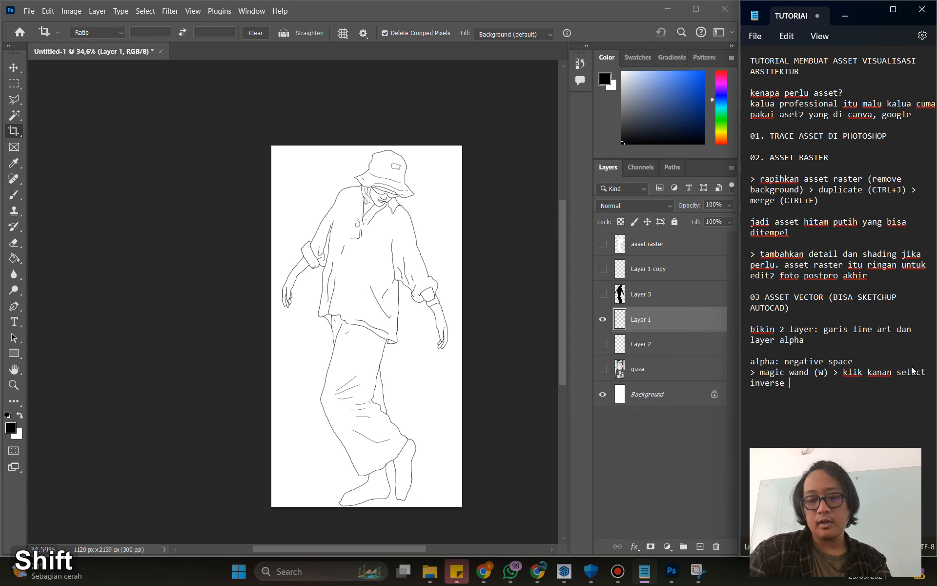
type("> delete")
key("shift")
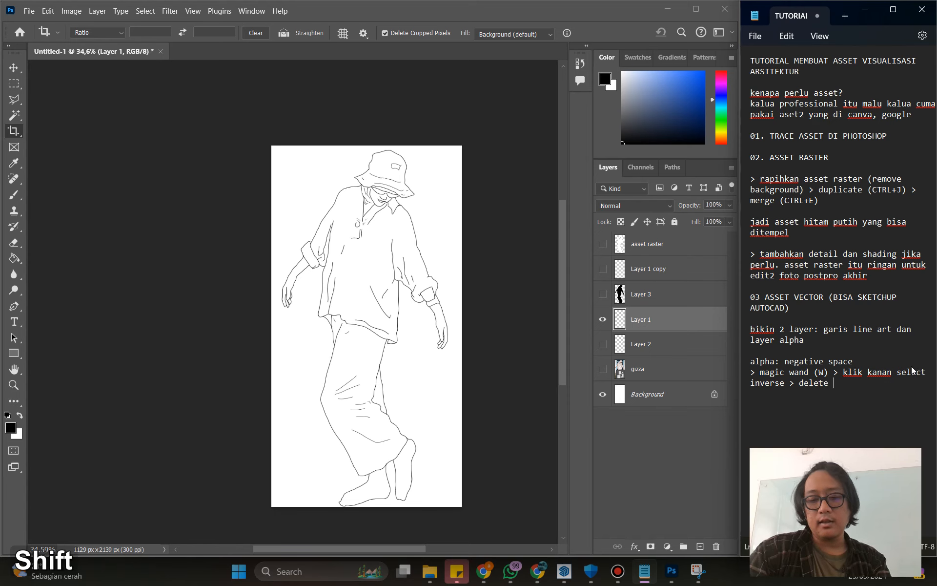
type(">")
key("BackSpace")
key("BackSpace")
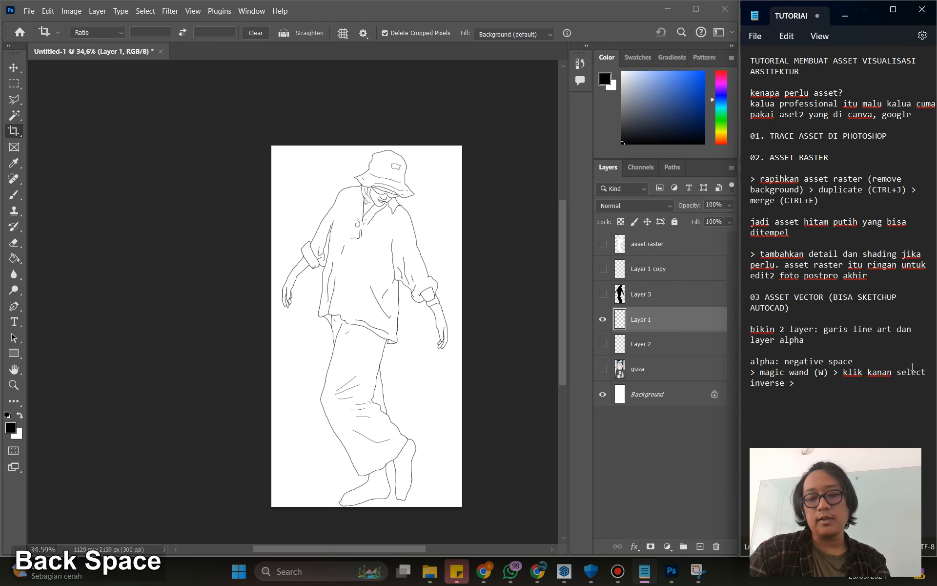
type("bucket (")
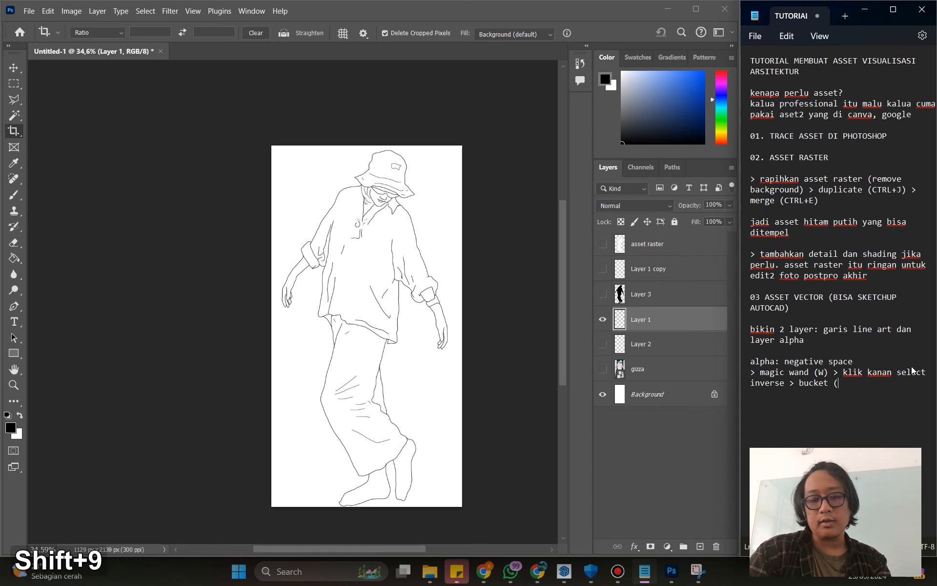
type("G) > warna hitam")
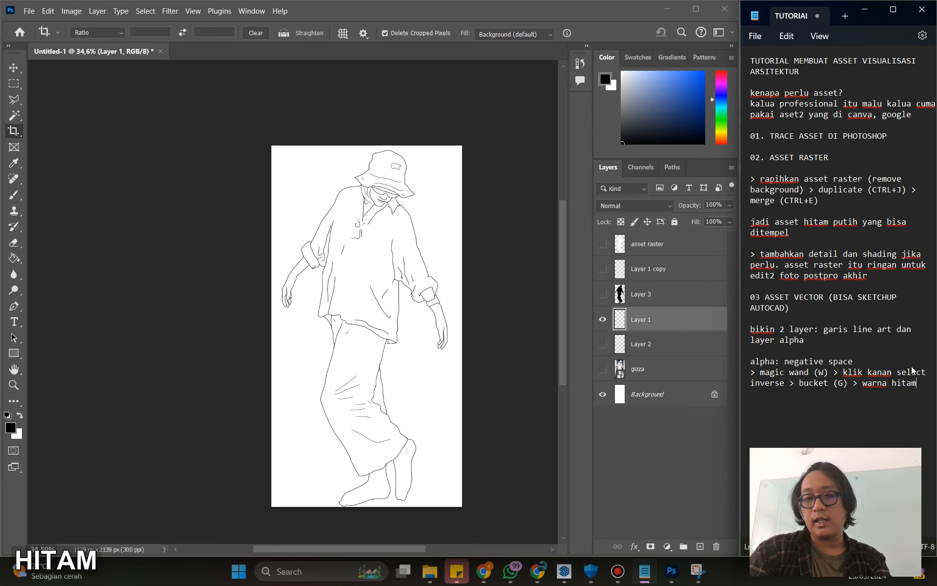
key("Return")
key("Return")
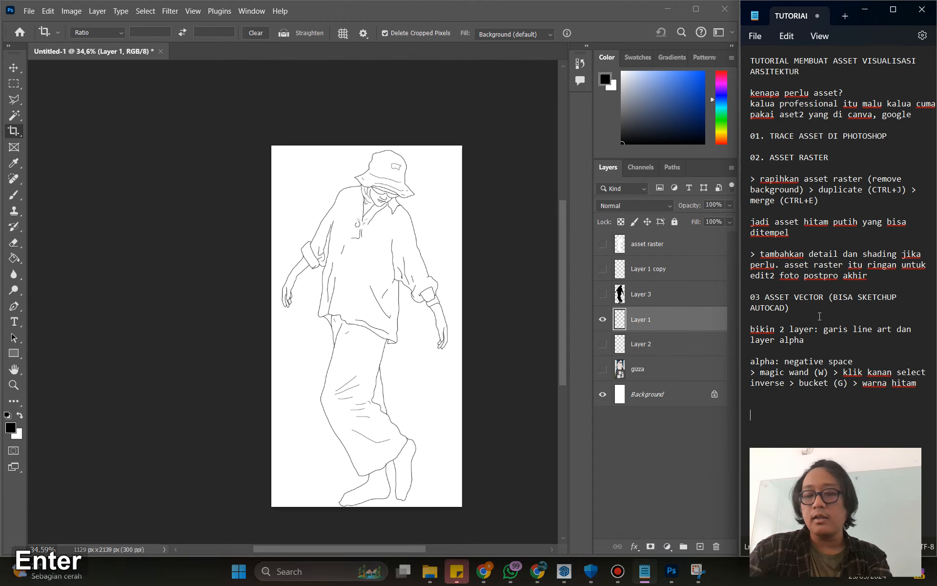
scroll(833, 309, "down", 5)
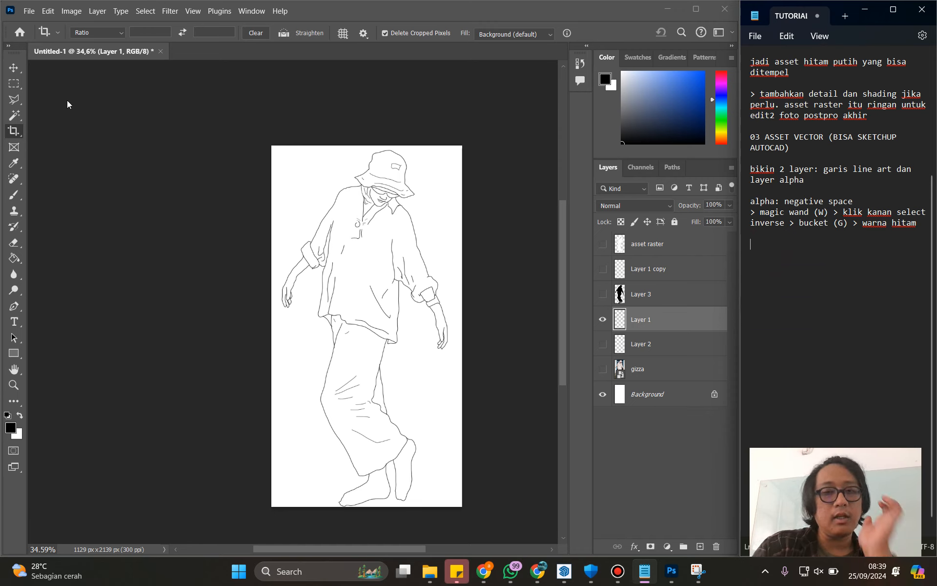
Step: Export the line art view as a PNG named "gizza line art" in the Downloads folder
left_click(29, 11)
mouse_move(84, 200)
left_click(198, 193)
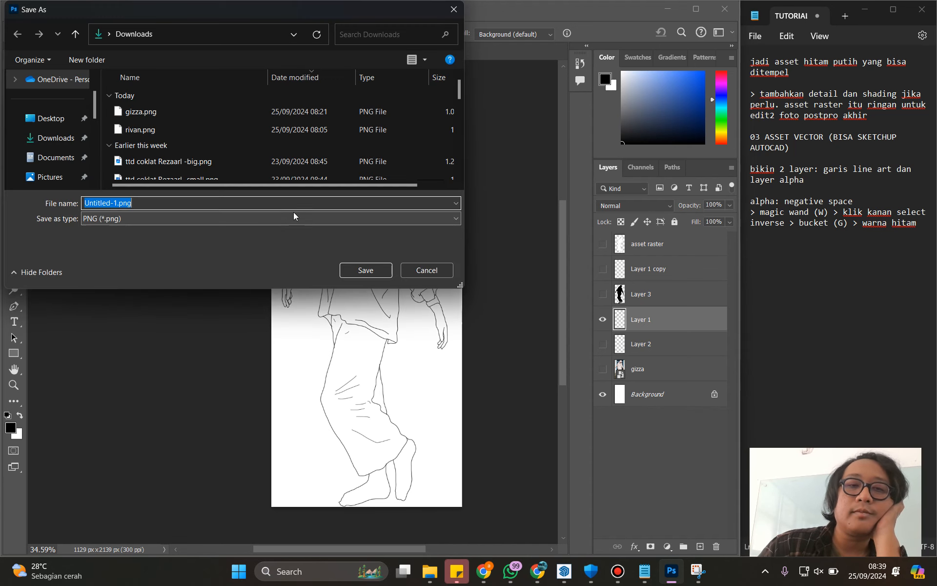
type("gizza line art")
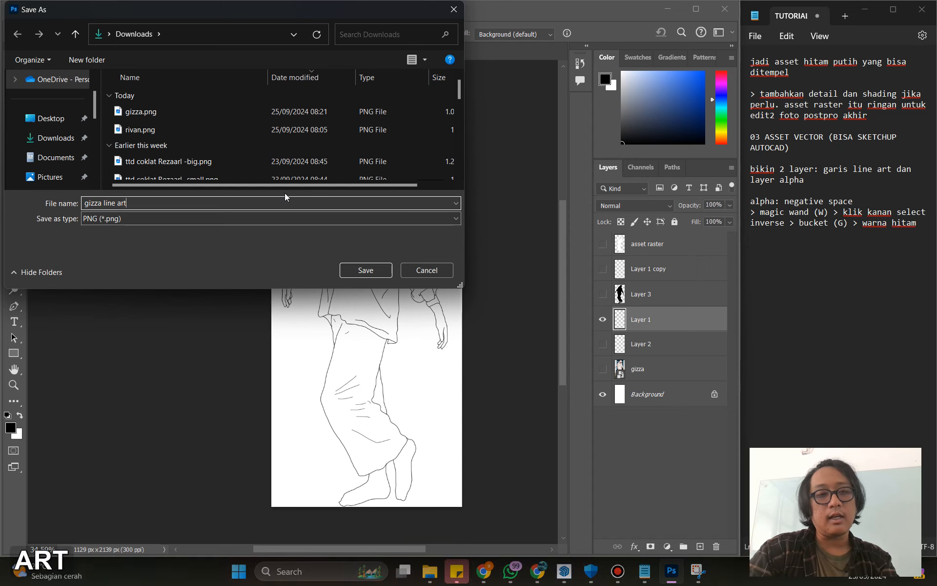
left_click(366, 269)
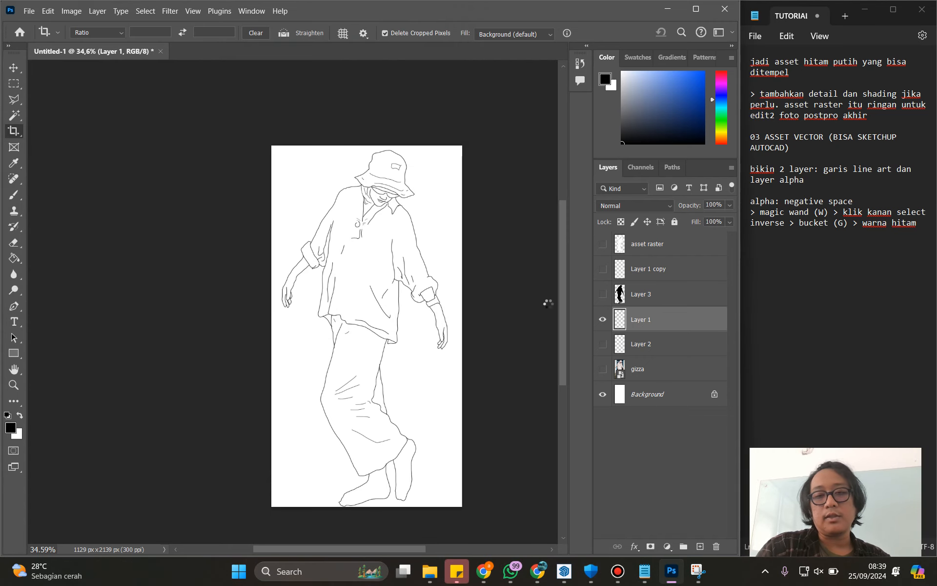
Step: Show the black silhouette on Layer 3 instead of the line art and export it as a PNG named "gizza alpha"
left_click(603, 294)
left_click(29, 11)
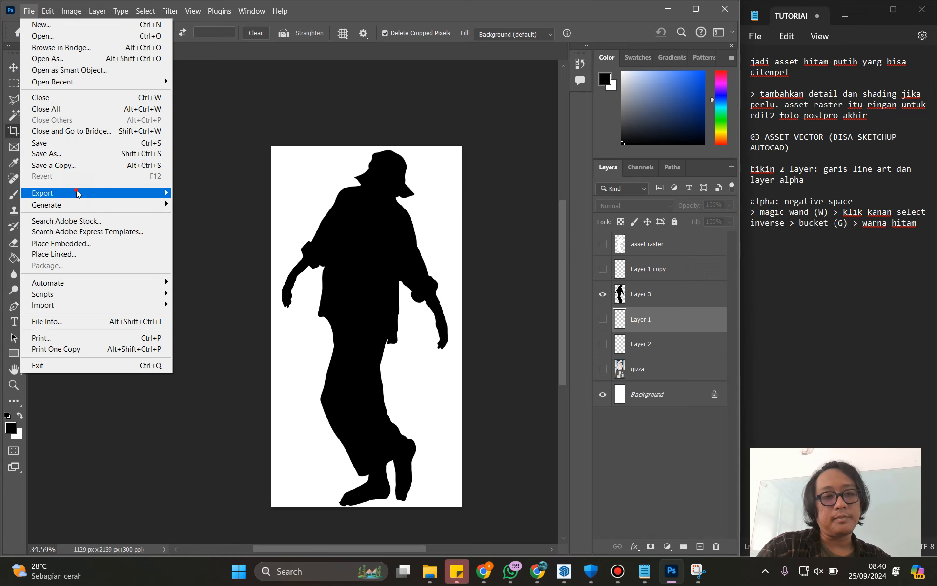
left_click(274, 204)
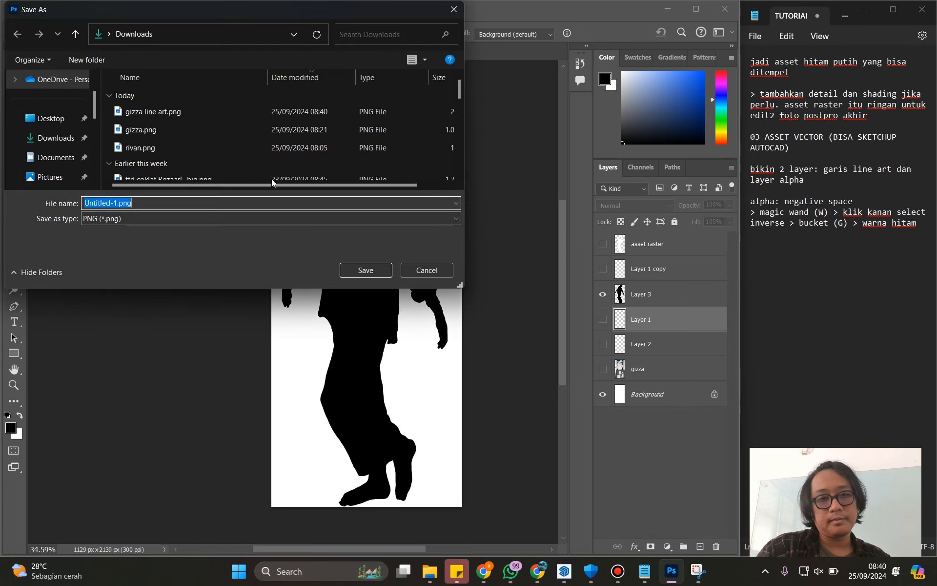
type("guiz")
key("BackSpace")
key("BackSpace")
key("BackSpace")
type("izza alpha")
key("Return")
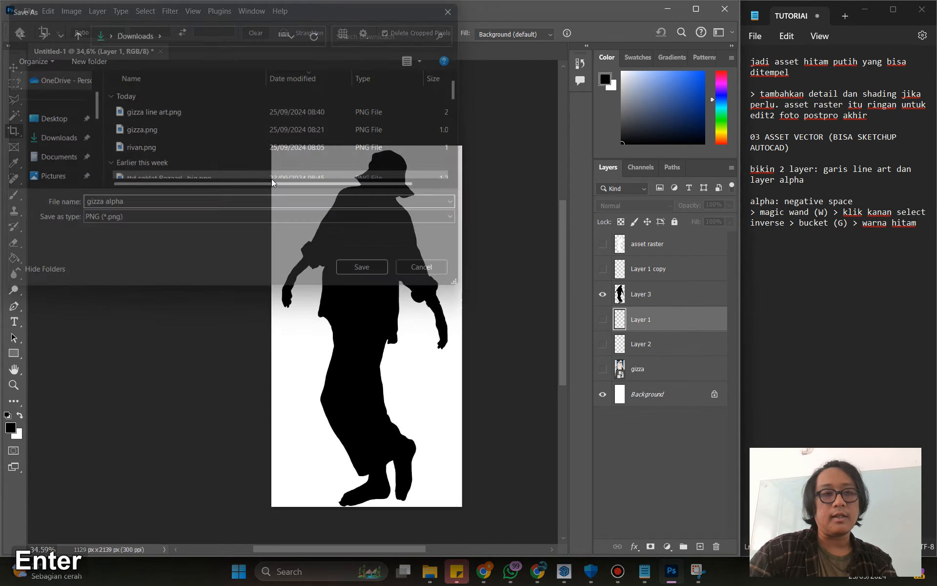
Step: Launch Adobe Illustrator 2024 and look back over the raster and vector asset sections of the tutorial notes
left_click(245, 577)
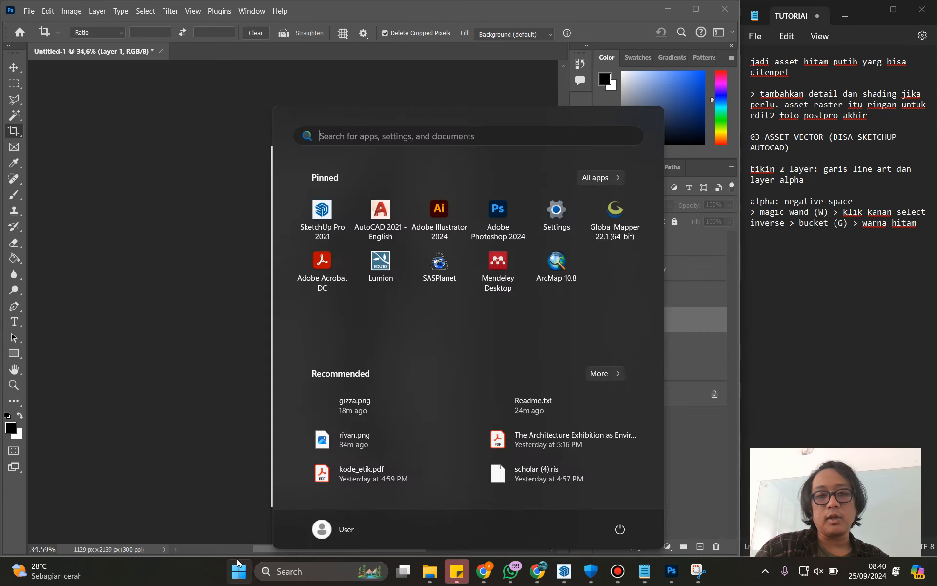
left_click(432, 220)
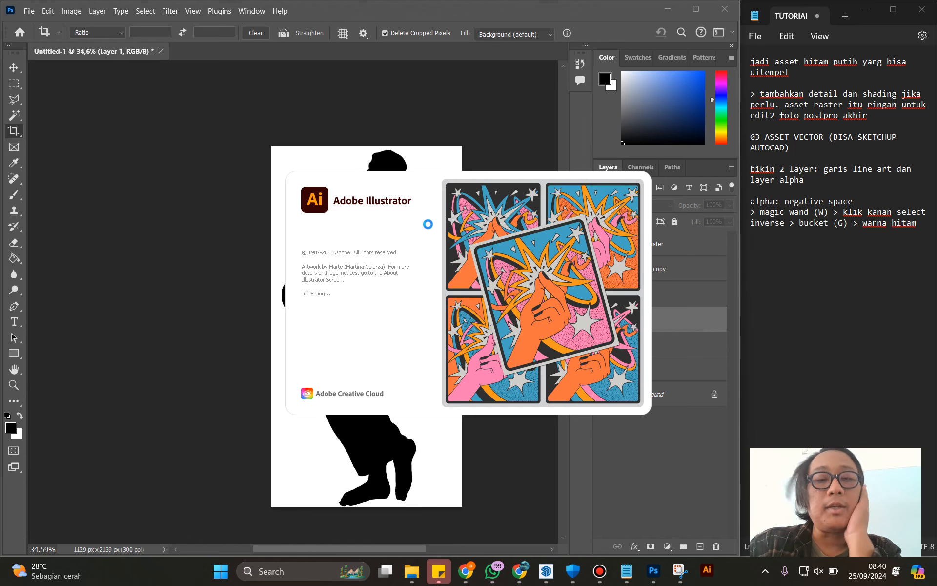
left_click(807, 247)
scroll(771, 197, "up", 4)
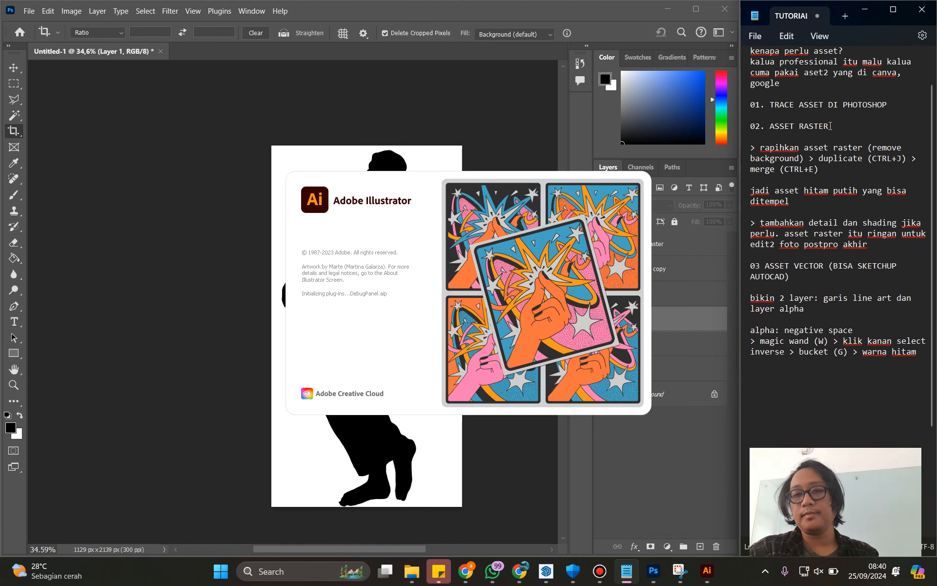
left_click_drag(830, 126, 773, 126)
scroll(805, 195, "up", 2)
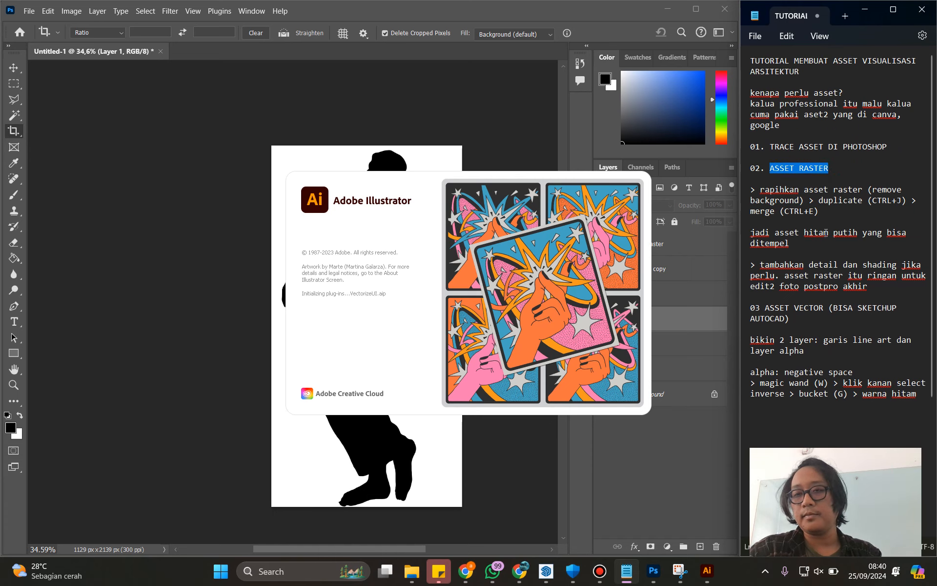
scroll(818, 228, "down", 4)
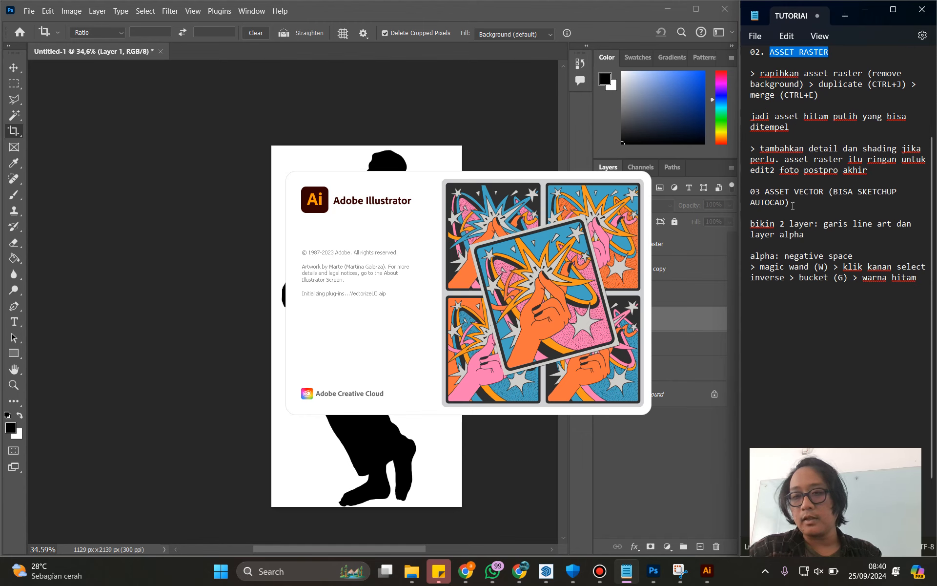
Step: Add the heading "04 MASUK KE ILLUSTRATOR" below the alpha instructions in the tutorial notes
left_click(797, 300)
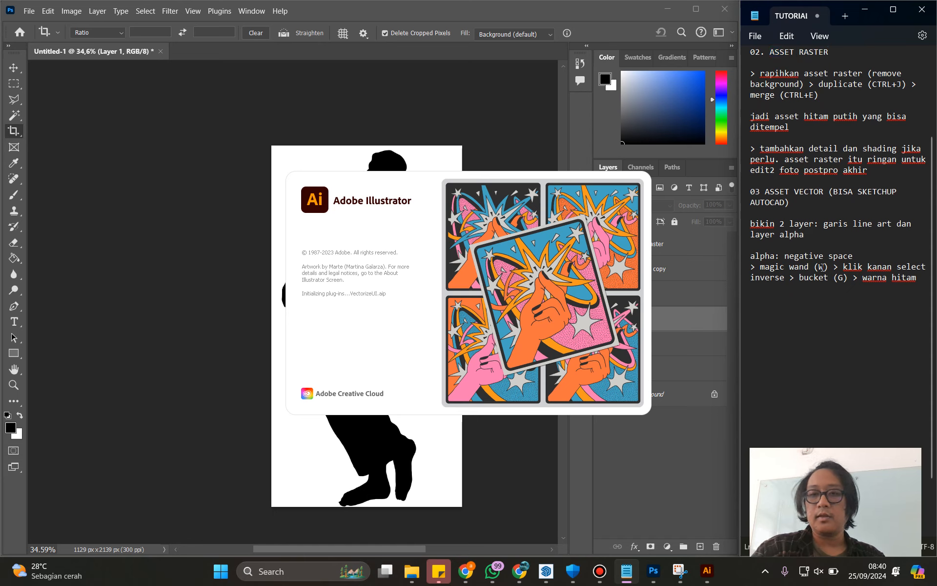
type("04 masu")
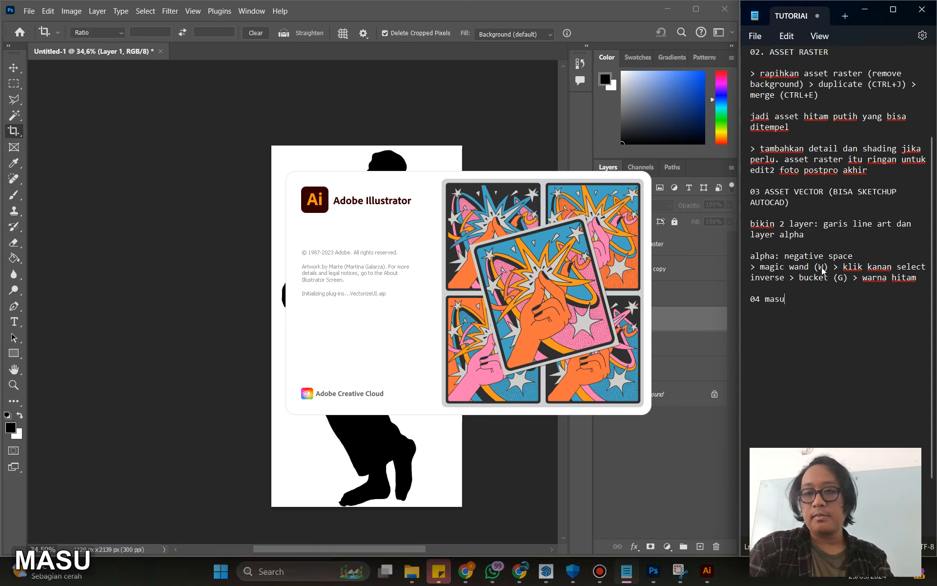
key("BackSpace")
key("BackSpace")
key("BackSpace")
type("Masu")
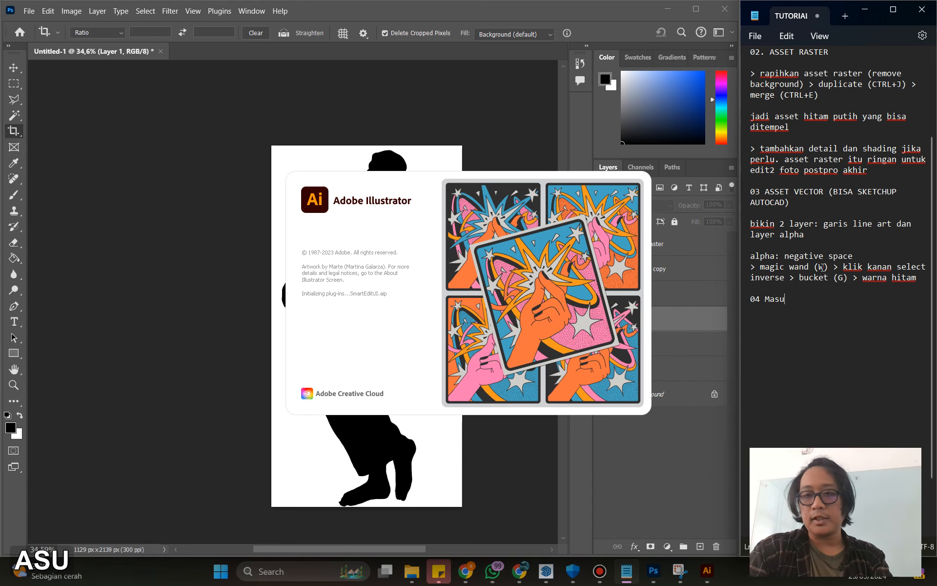
type("kk")
key("BackSpace")
key("BackSpace")
type("A")
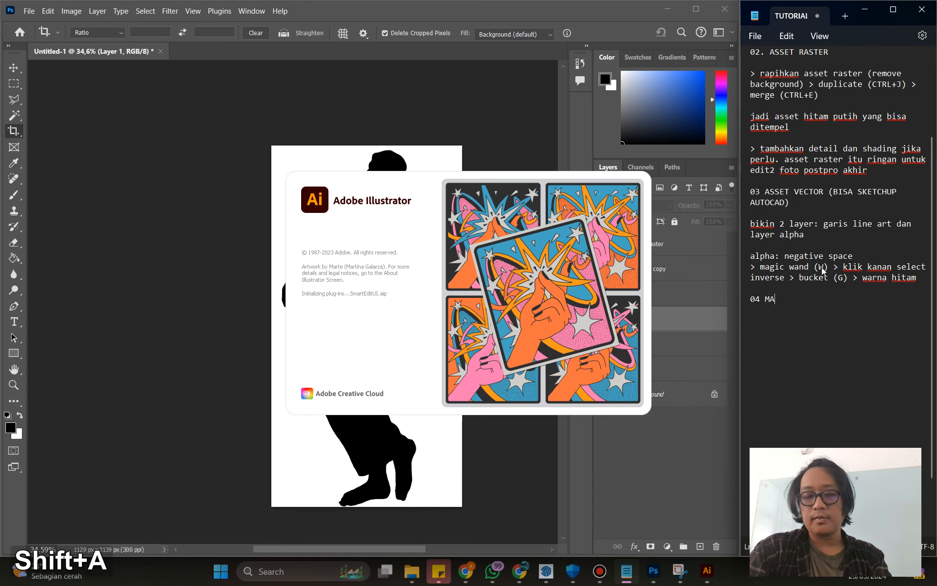
type("SUK KE ILLUST")
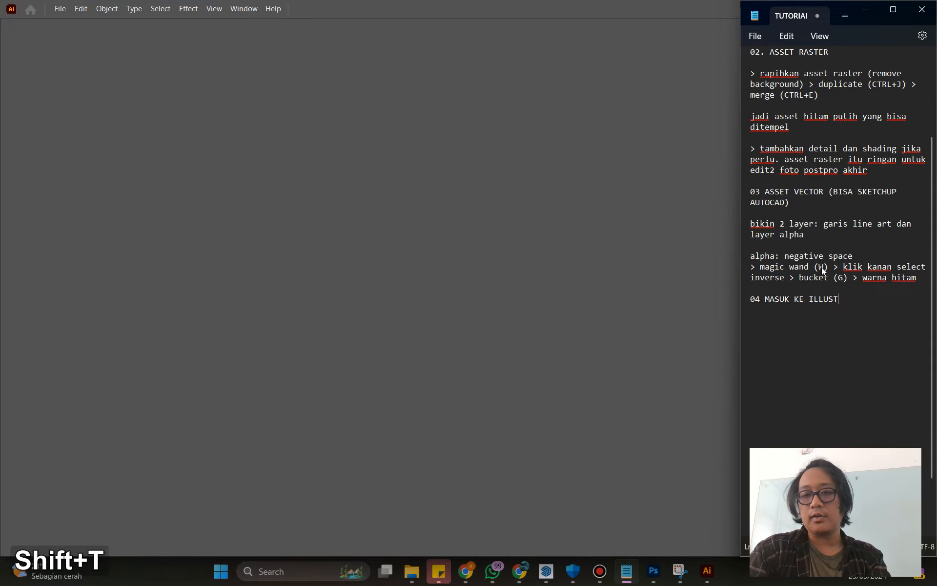
type("RATOR")
key("Return")
key("Return")
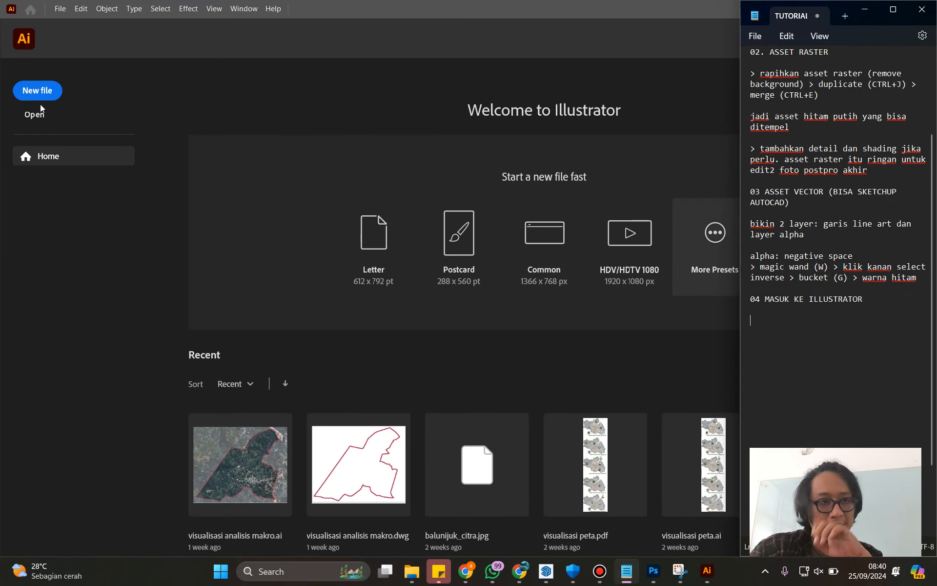
Step: Create a new A4 portrait document in Illustrator and dismiss the generative AI promotion
left_click(40, 103)
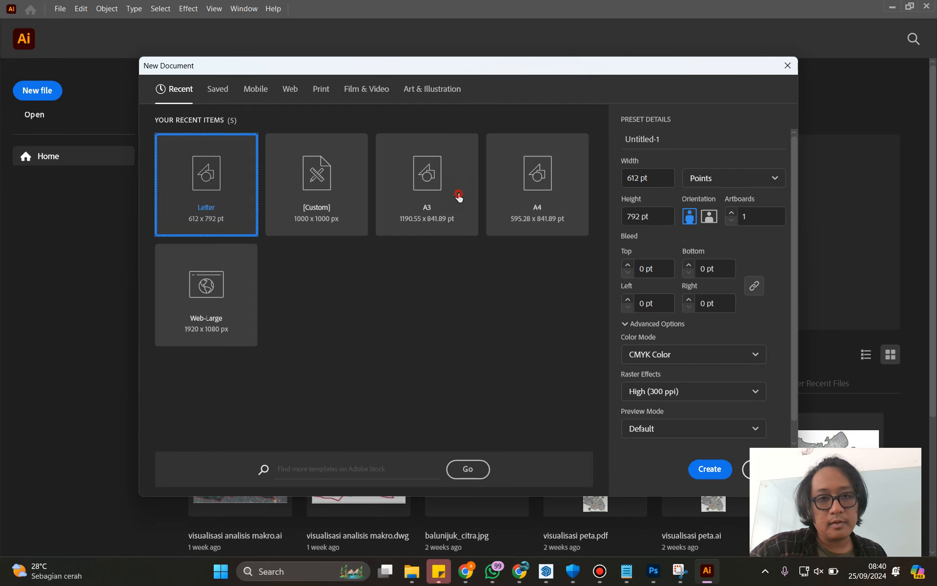
left_click(457, 195)
left_click(518, 195)
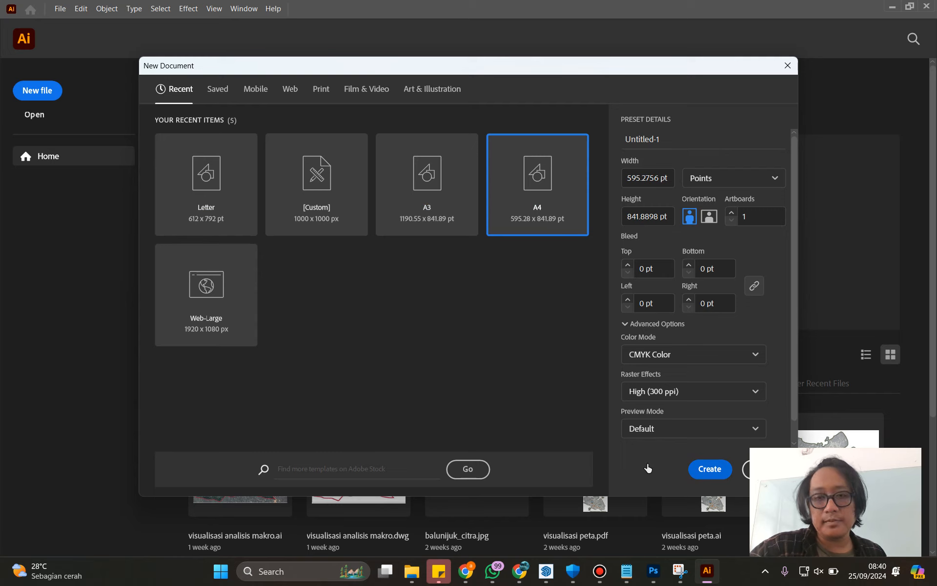
left_click(696, 474)
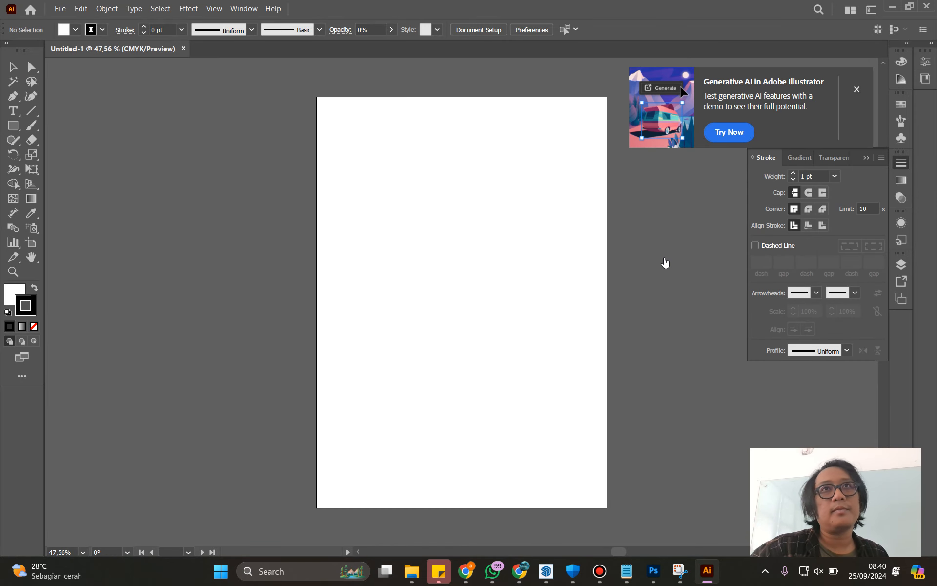
left_click(857, 90)
Step: Place gizza line art.png and gizza alpha.png from the Downloads folder into the Illustrator document
left_click(412, 571)
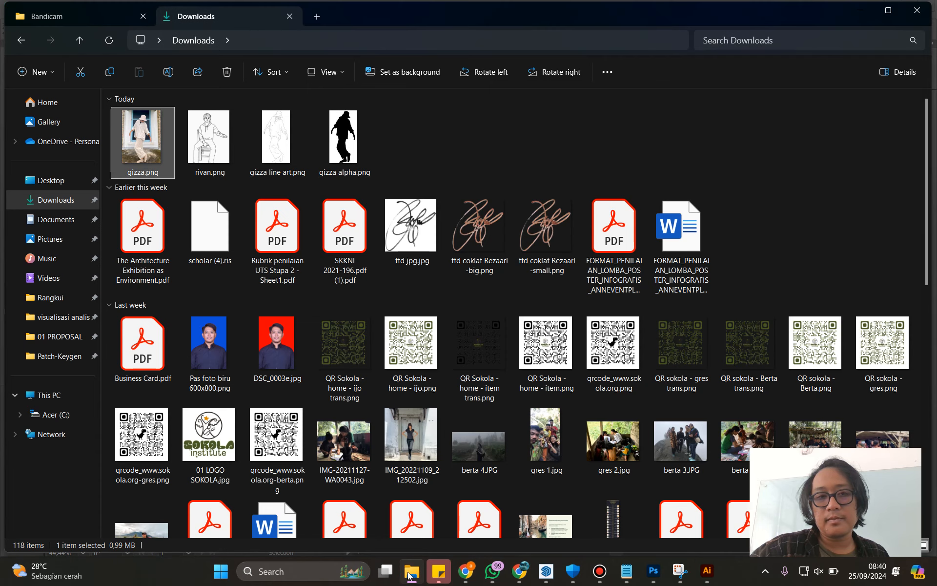
left_click(276, 141)
left_click(343, 134, "ctrl")
left_click_drag(343, 134, 412, 315)
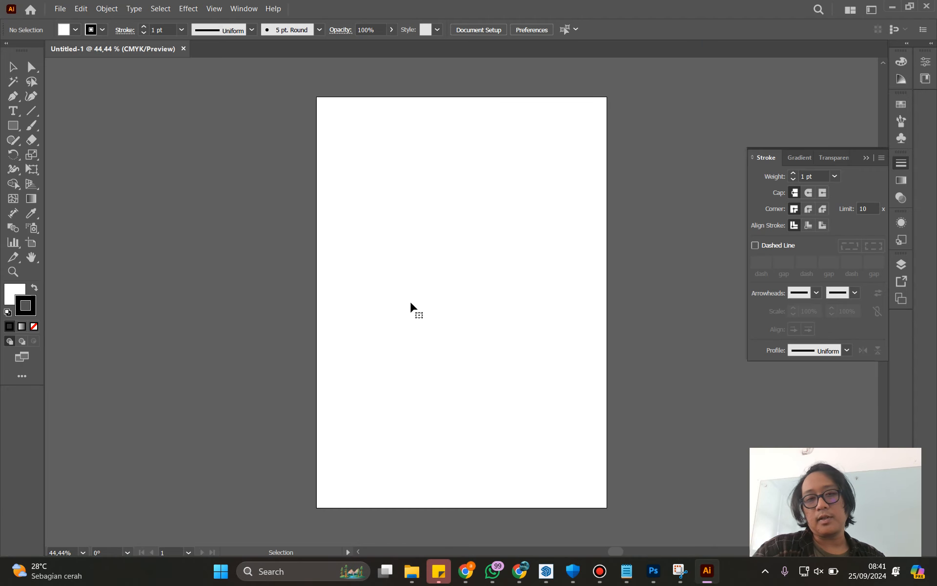
Step: Move the silhouette and line art images apart so they stand side by side toward the right of the artboard
left_click(557, 268)
left_click_drag(405, 266, 635, 266)
left_click(543, 311)
key("space")
left_click_drag(557, 387, 423, 355)
left_click_drag(295, 285, 702, 272)
Step: Arrange the Illustrator window beside the tutorial notes, widen it up to the notes' edge, and collapse the Stroke panel
left_click_drag(679, 7, 1, 198)
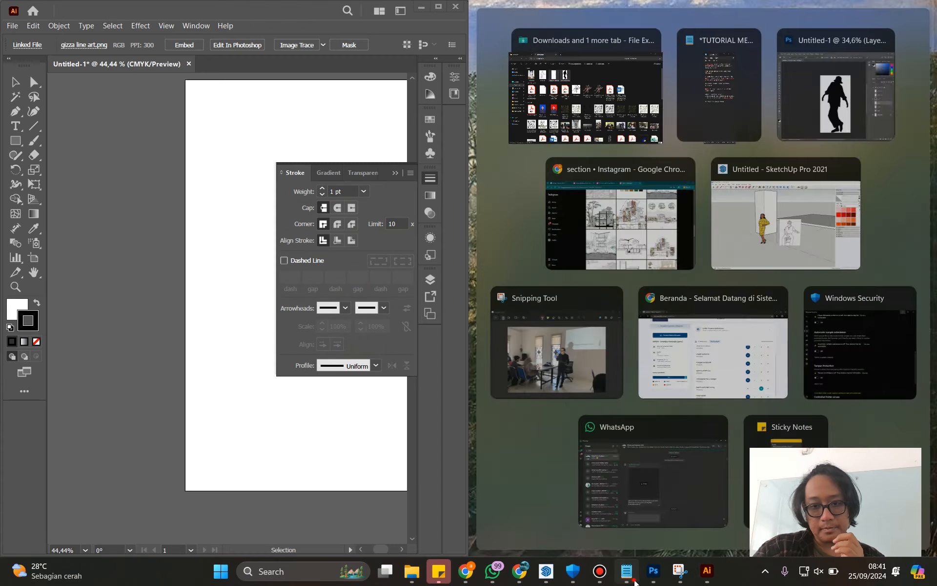
left_click(626, 571)
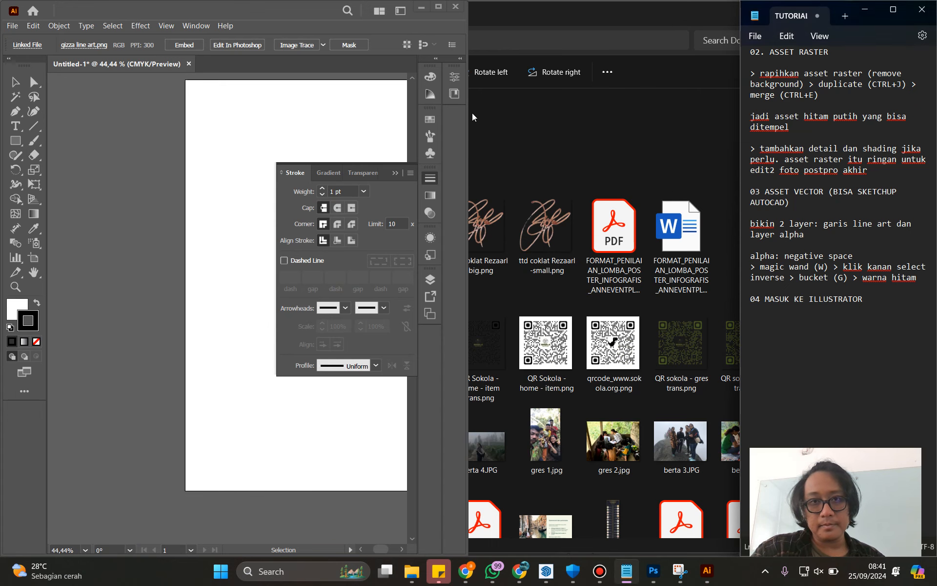
left_click_drag(467, 114, 738, 113)
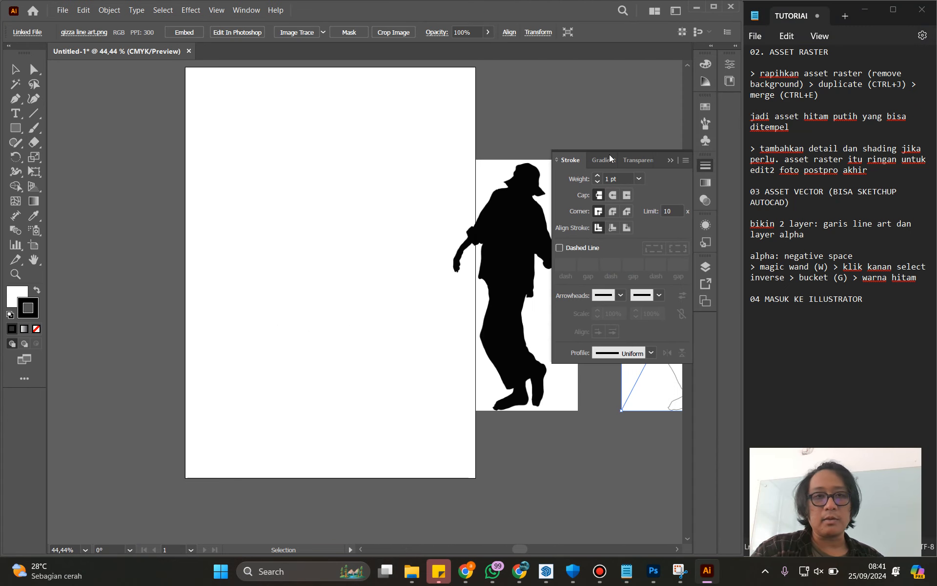
left_click(672, 161)
Step: Apply the Essentials Classic workspace layout
left_click(242, 10)
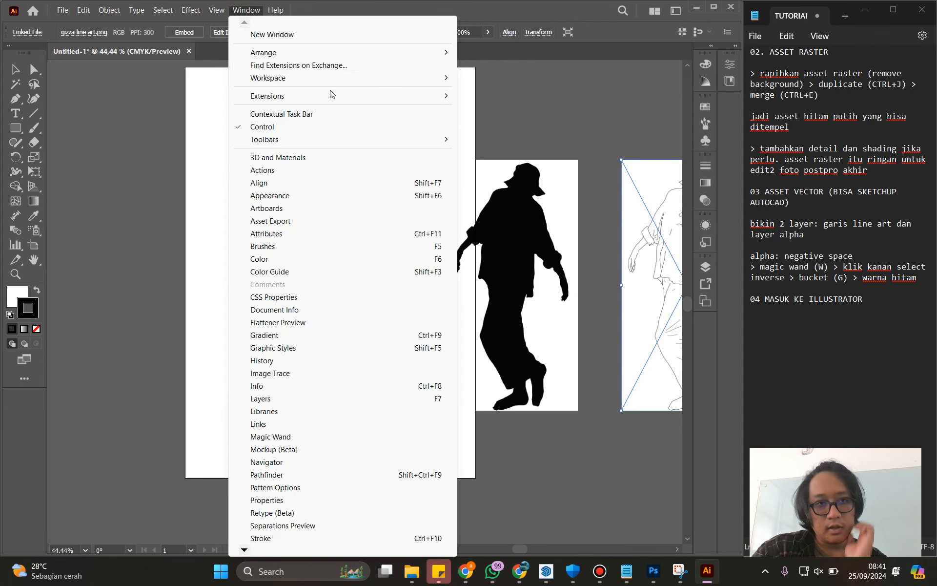
mouse_move(347, 76)
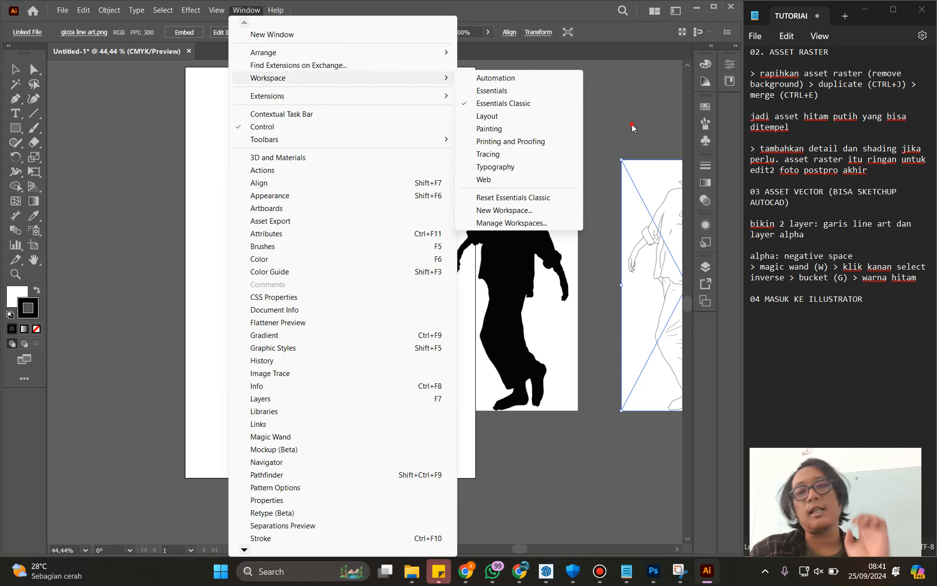
left_click(535, 108)
Step: Move the silhouette and line art images together so both sit clear of the artboard's right edge
left_click_drag(552, 258, 355, 248)
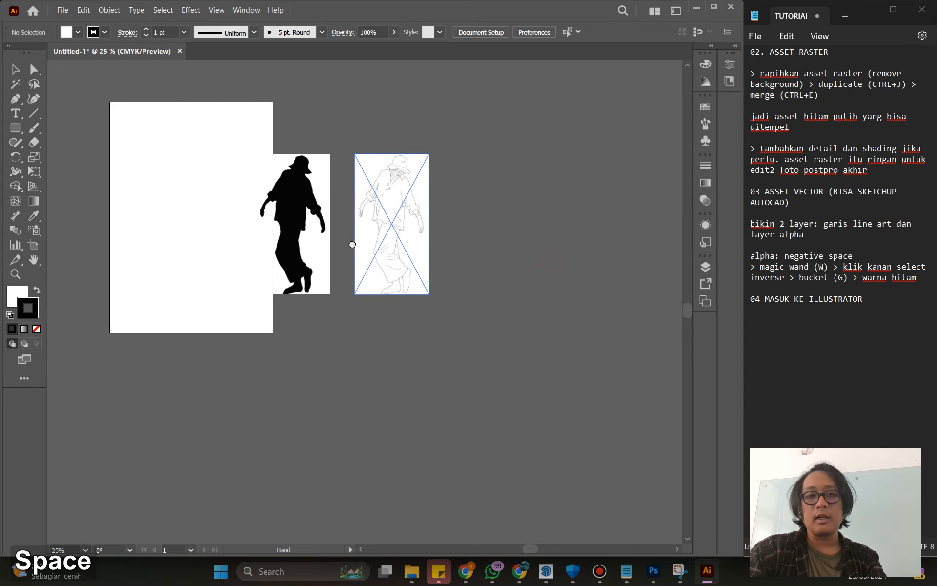
scroll(504, 230, "up", 3)
scroll(613, 194, "down", 2)
left_click_drag(566, 187, 351, 236)
left_click_drag(351, 236, 446, 318)
left_click(457, 382)
Step: Run Image Trace on the black silhouette image with the default preset
left_click(450, 201)
scroll(450, 202, "up", 1)
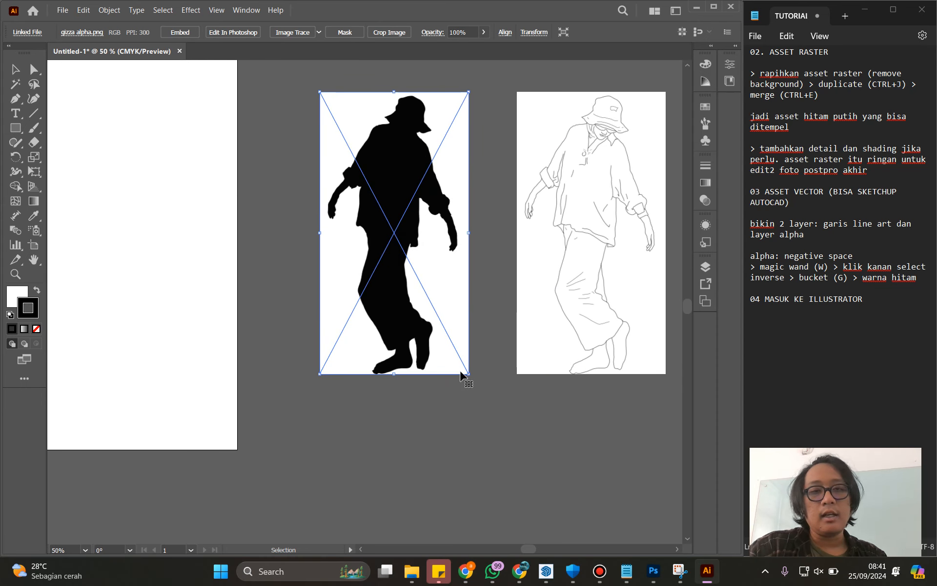
left_click(438, 405)
left_click(435, 234)
left_click(288, 34)
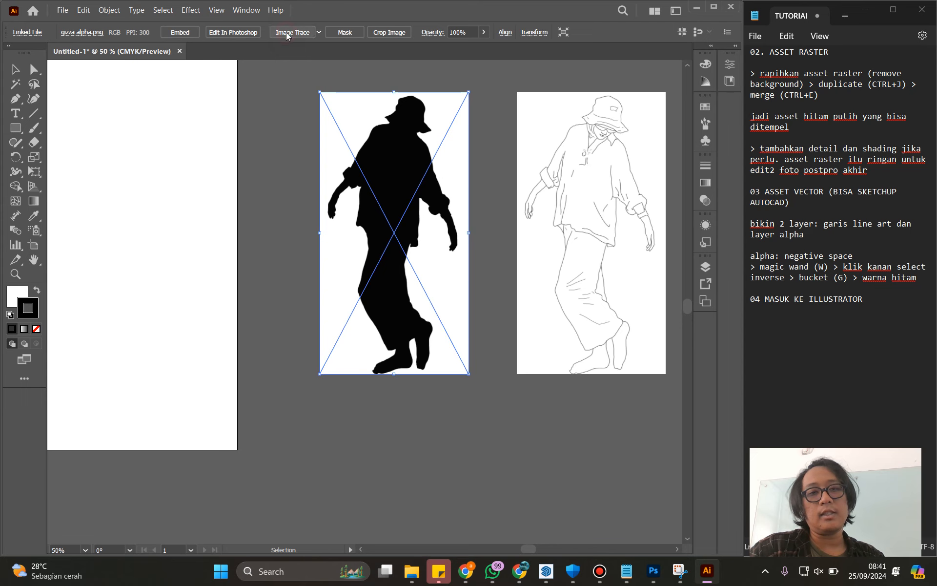
Step: Add the lines "> masukkan ke dua layer alpha dan line art" and "> image trace" below the Illustrator heading in the tutorial notes
left_click(764, 318)
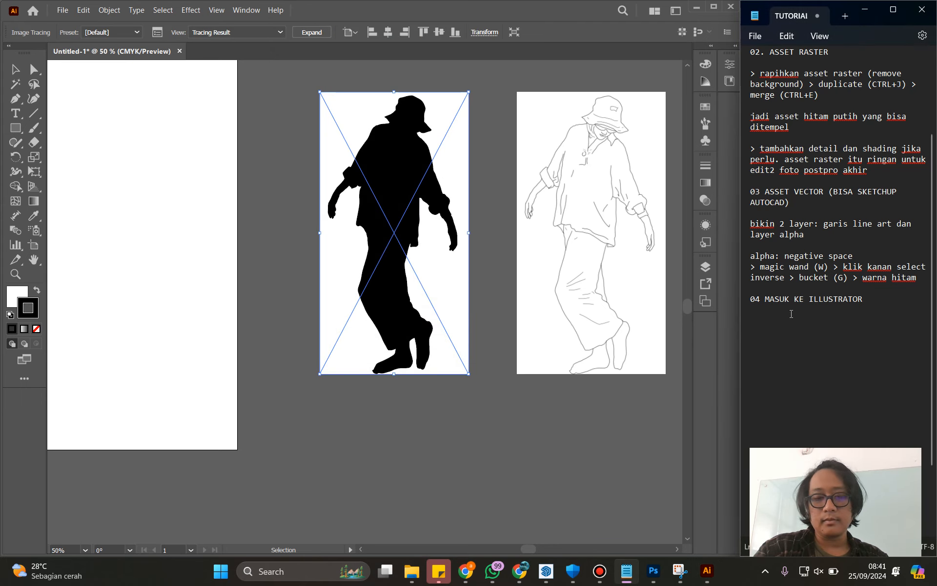
type("> masukkan ke d")
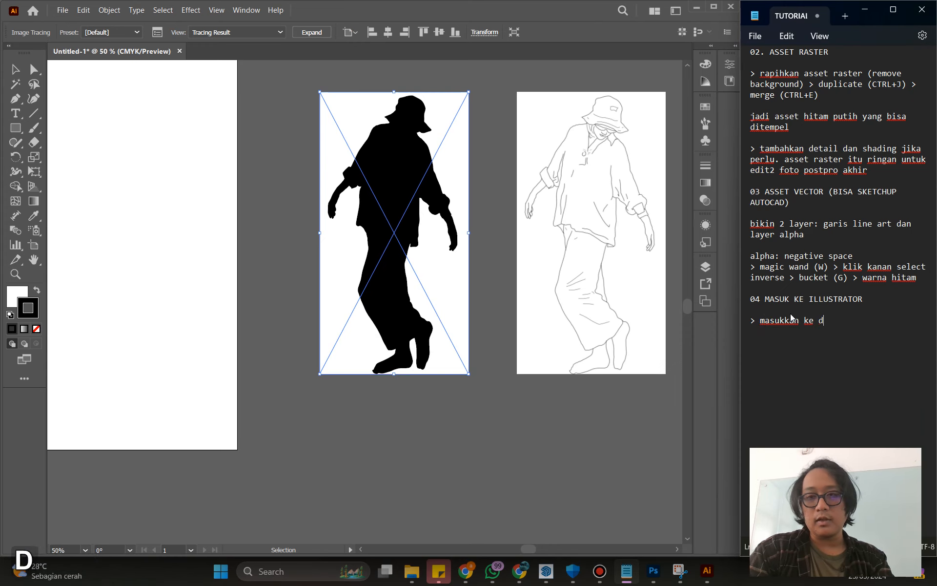
type("ua layer alph")
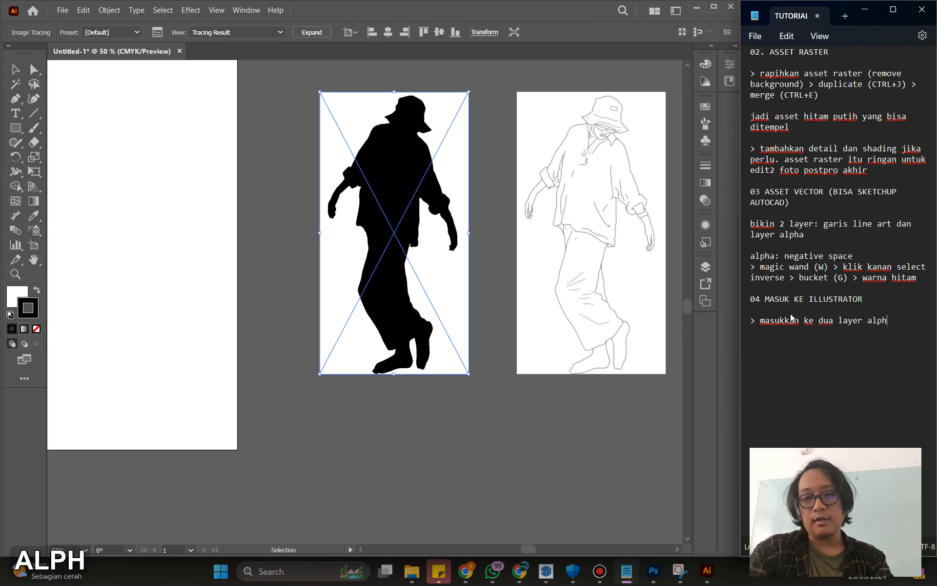
type("a dan line art")
key("Return")
type("> image trace")
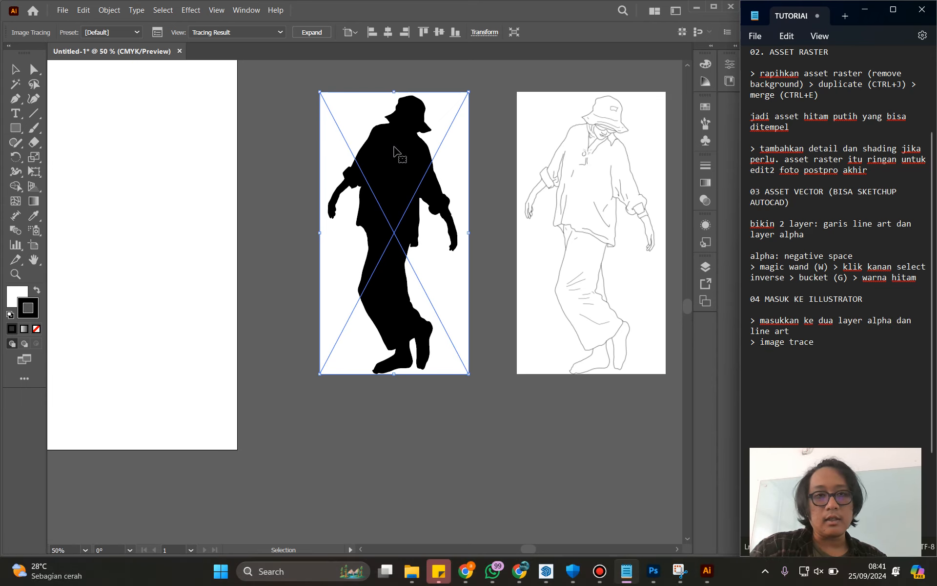
Step: Show the advanced Image Trace options for the silhouette and ignore the white color in its trace
left_click(157, 34)
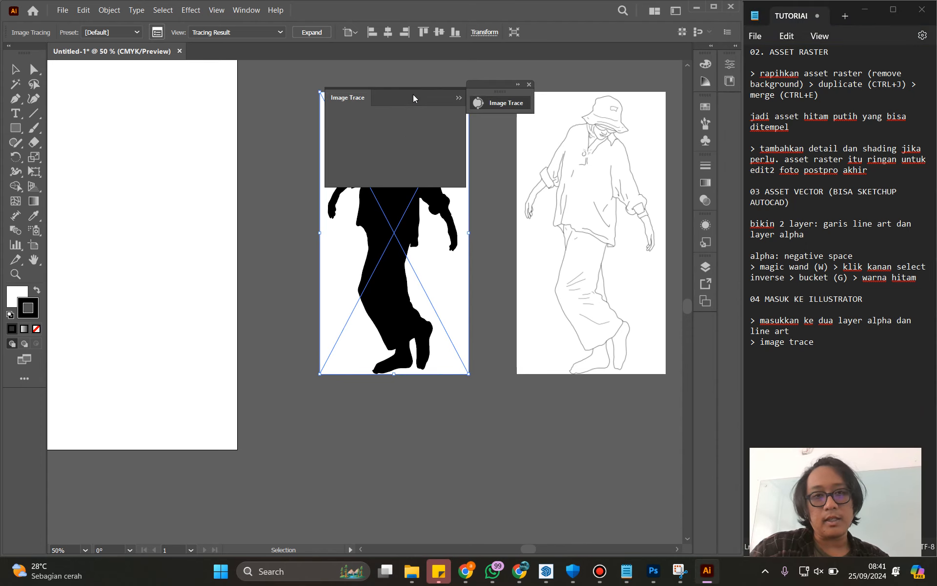
left_click_drag(397, 96, 158, 64)
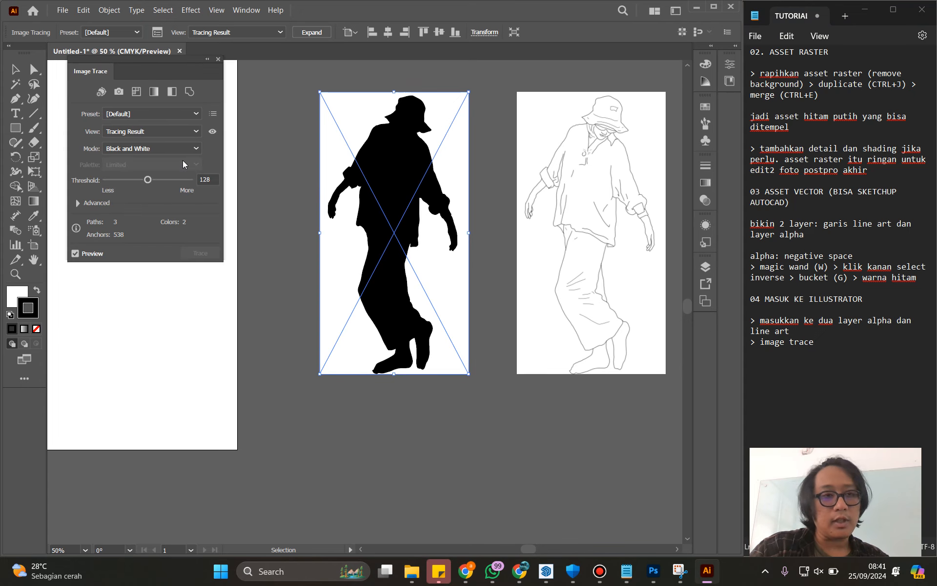
left_click(77, 203)
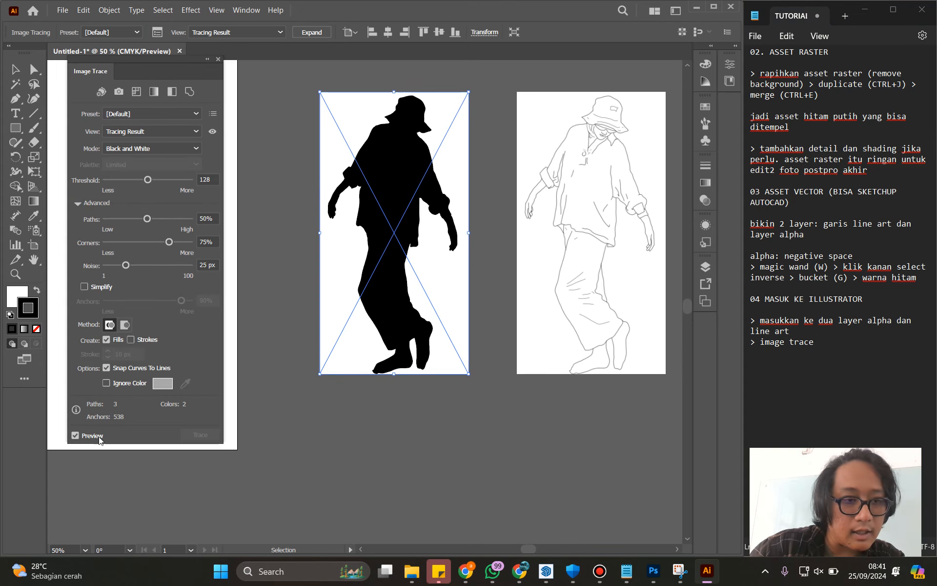
left_click(107, 383)
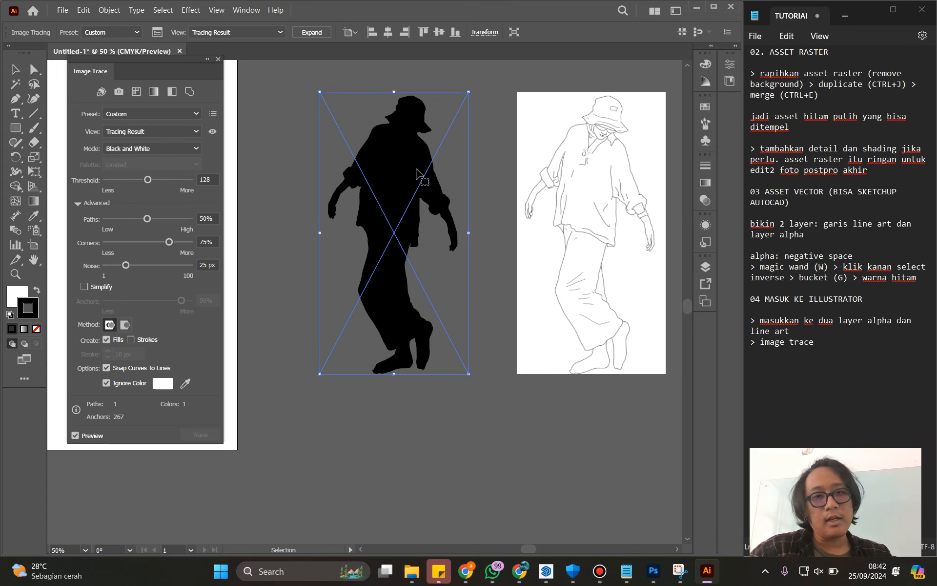
Step: Extend the image trace line in the notes to read "> image trace alpha > advanced > remove white > expand"
left_click(833, 348)
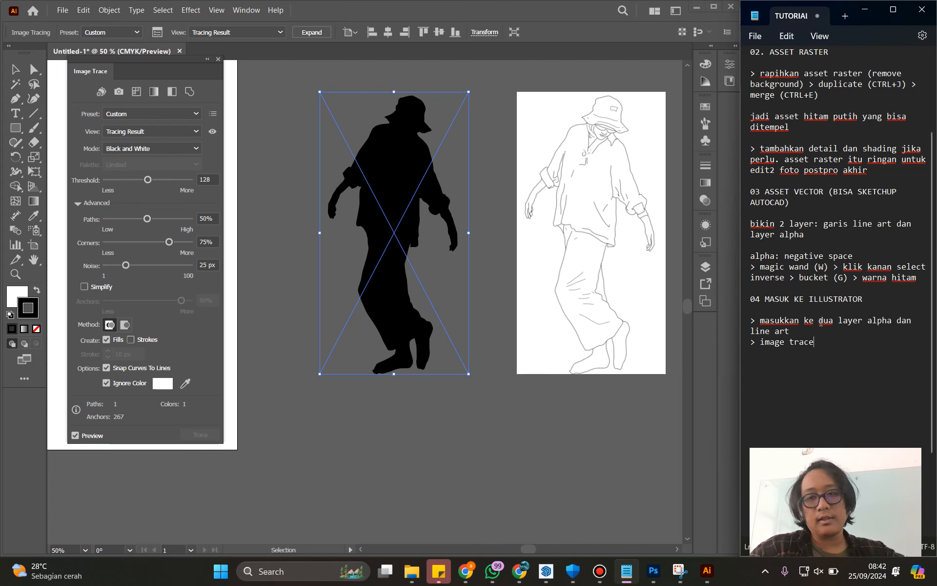
key("BackSpace")
type("al")
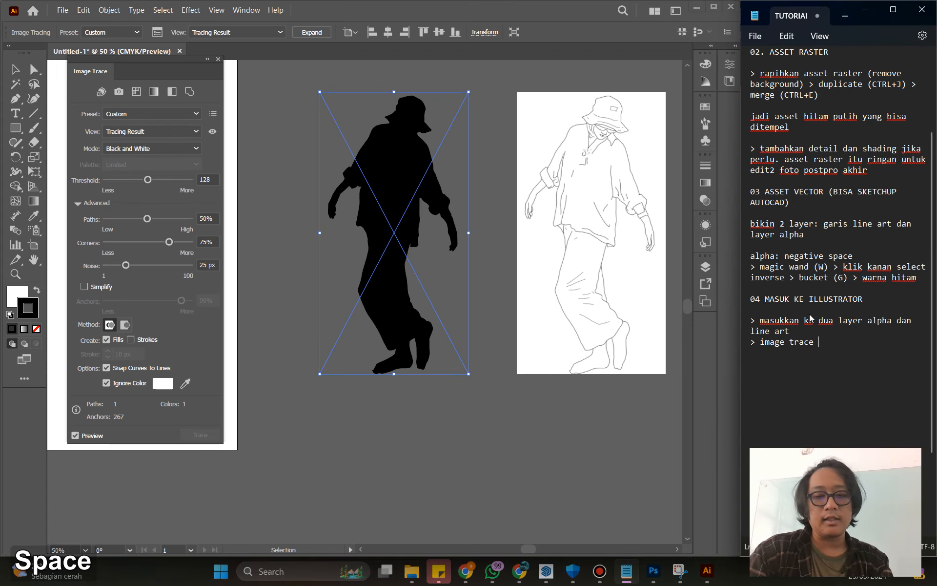
type("pha > ")
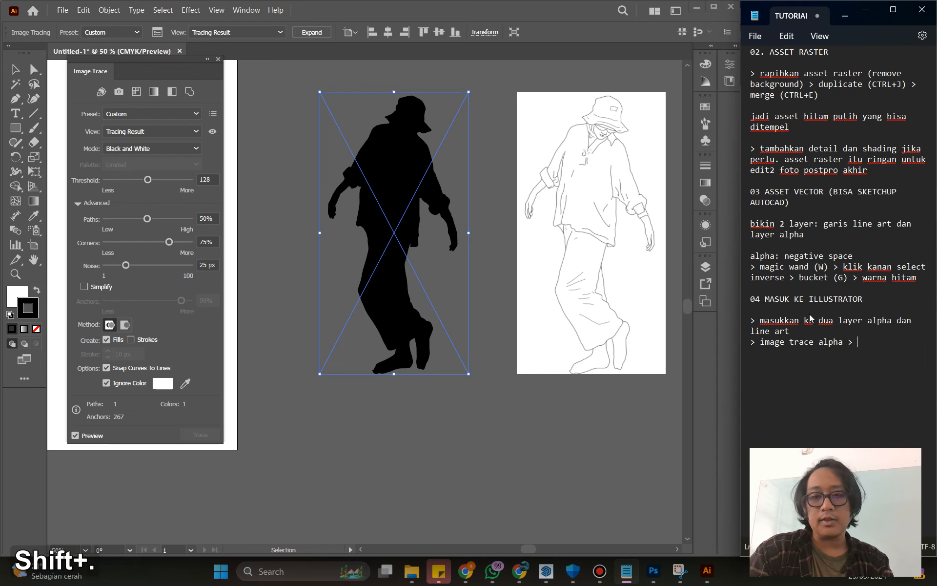
type("adv")
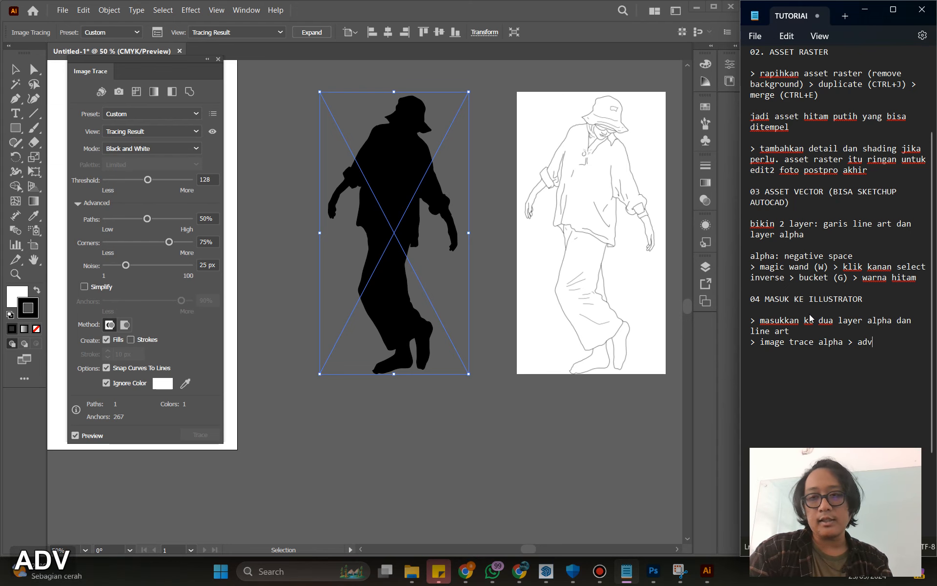
type("anced > re")
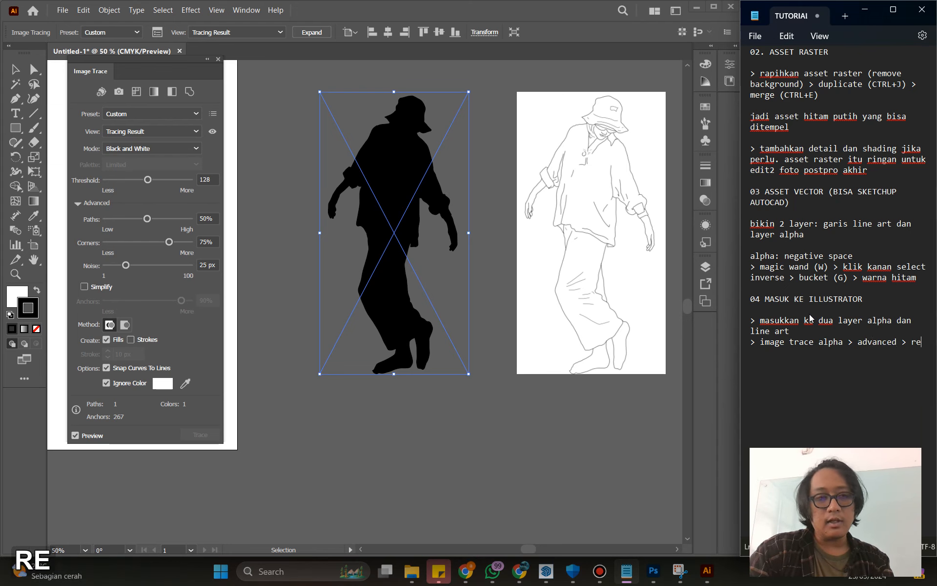
type("move white > expand")
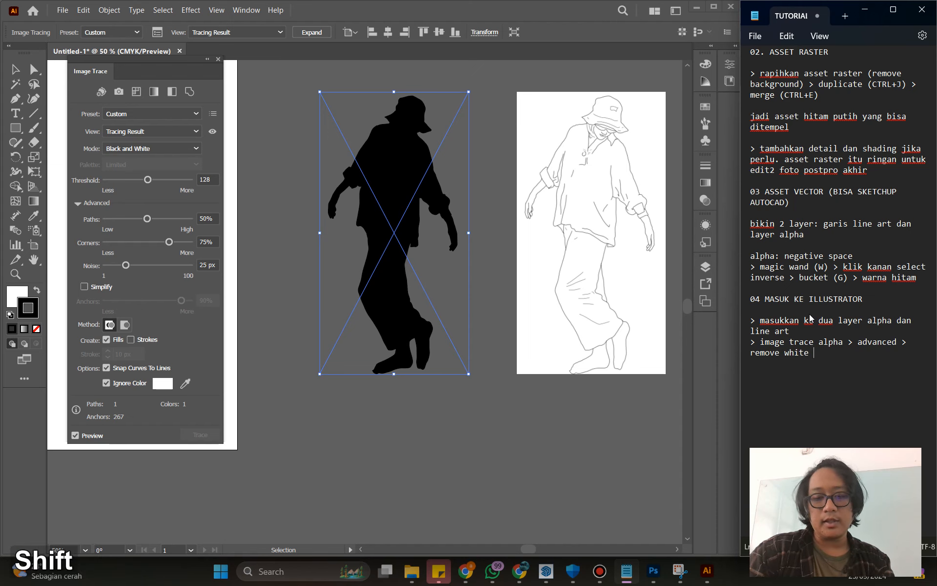
Step: Expand the traced silhouette into vector paths, deselect it, and shift the Image Trace panel lower over the artboard
left_click(312, 32)
left_click(245, 95)
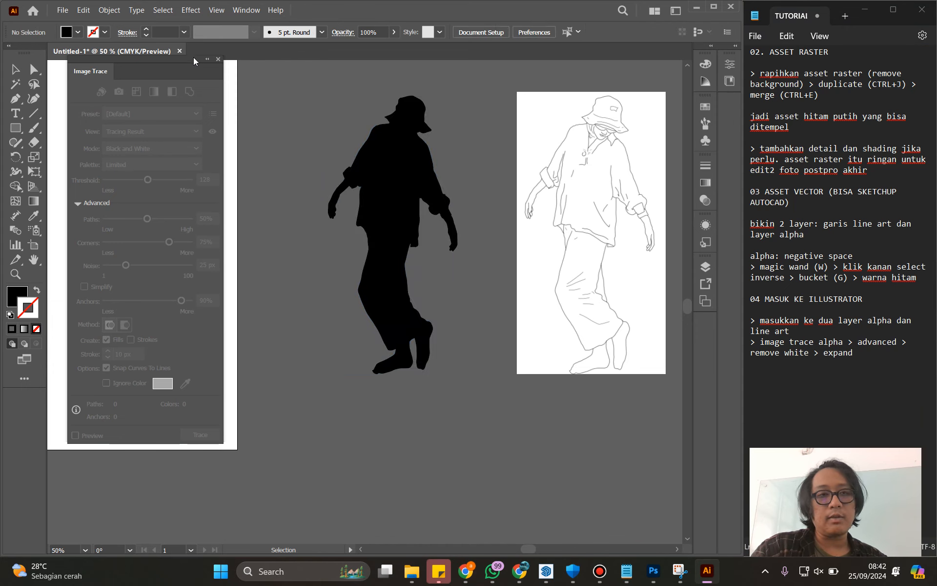
mouse_move(191, 61)
left_mouse_down()
mouse_move(277, 276)
mouse_move(201, 207)
left_mouse_up()
Step: Try moving the expanded silhouette toward the artboard, and undo the move
left_click(407, 176)
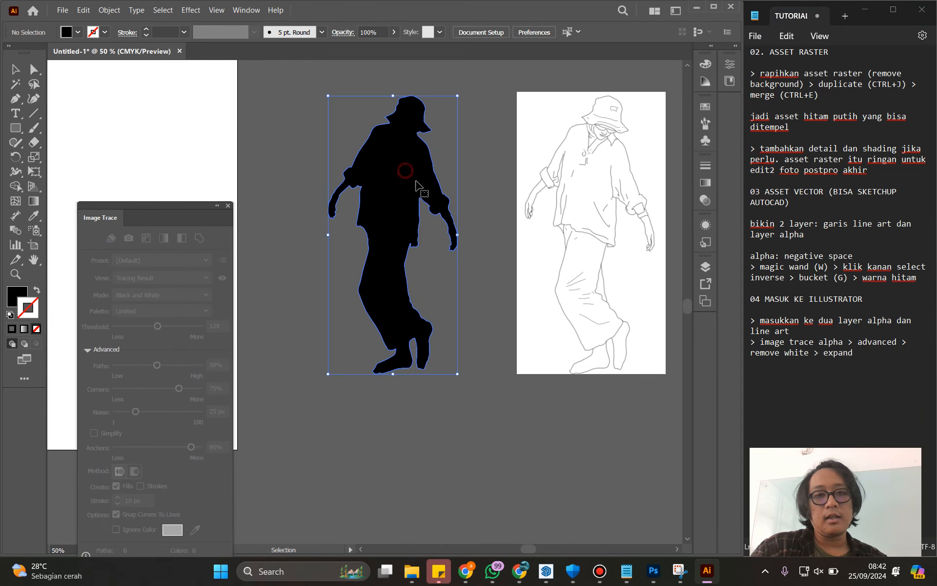
left_click_drag(404, 190, 272, 145)
key("ctrl+z")
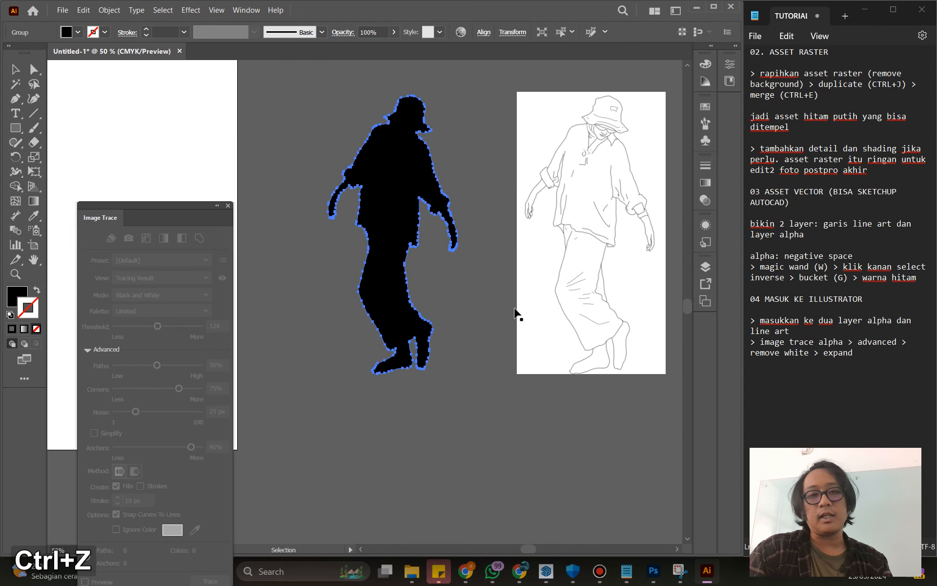
Step: Run Image Trace on the line art image with the default preset
left_click(556, 150)
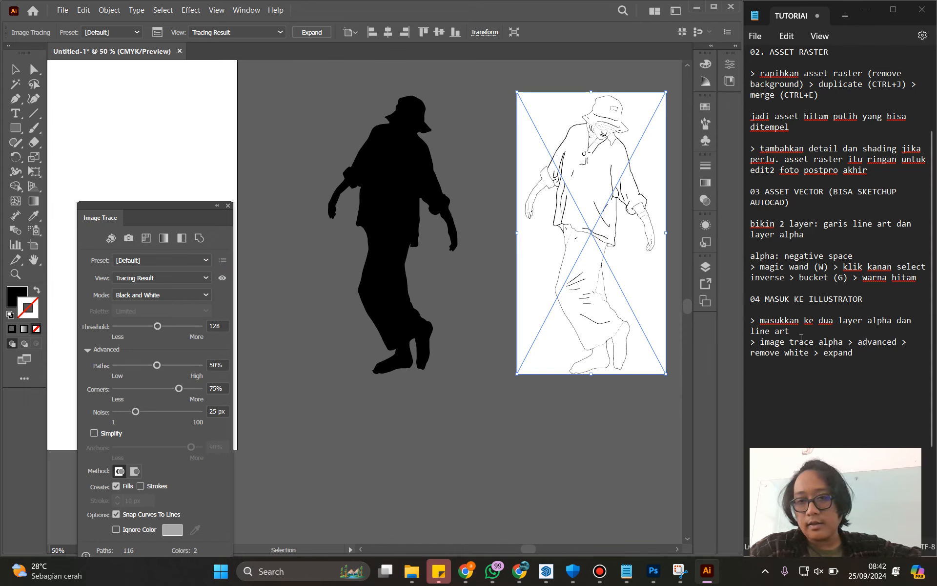
Step: Start a new paragraph at the end of the tutorial notes, below the image trace line
left_click(857, 352)
key("Return")
key("Return")
type("alpha: bla")
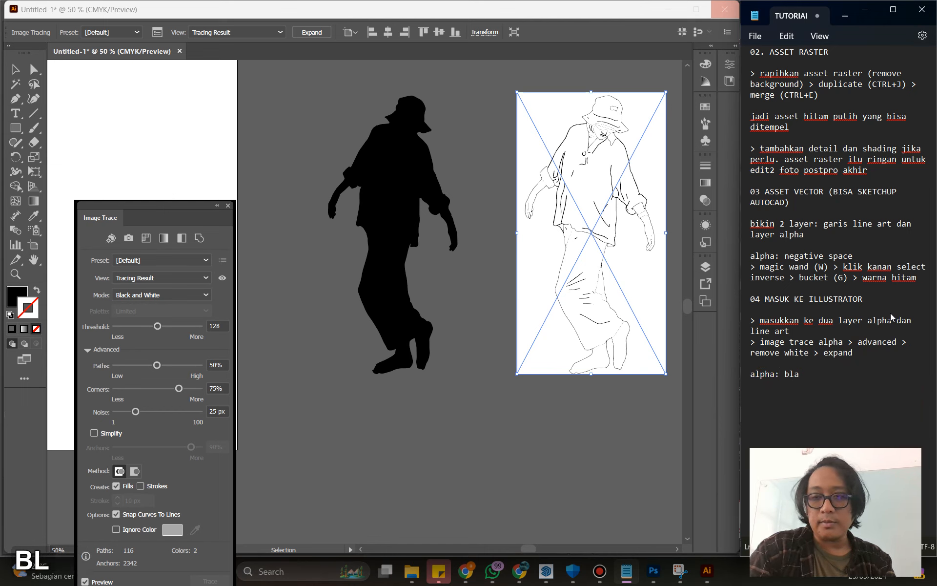
key("BackSpace")
key("BackSpace")
key("BackSpace")
key("BackSpace")
key("BackSpace")
key("BackSpace")
key("BackSpace")
key("BackSpace")
key("BackSpace")
key("BackSpace")
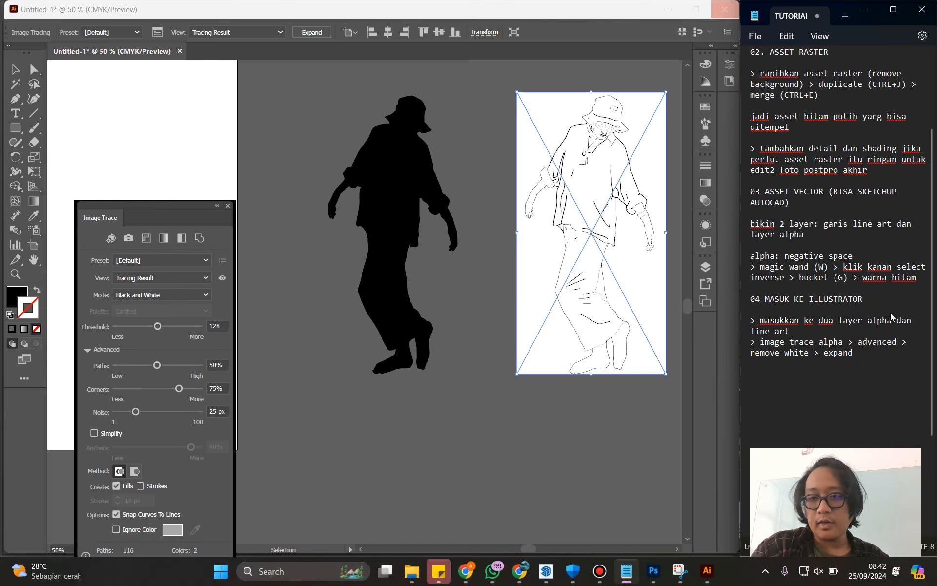
type("mod")
key("BackSpace")
key("BackSpace")
key("BackSpace")
key("BackSpace")
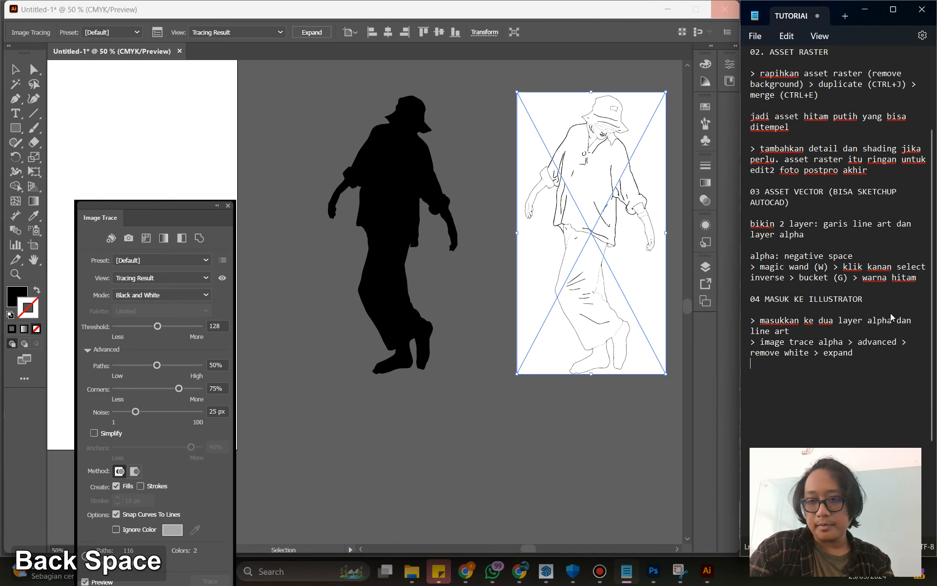
Step: Write "mode alpha: black and white" and, on the following line, "mode line art:" in the tutorial notes
key("Return")
type("mode alpha")
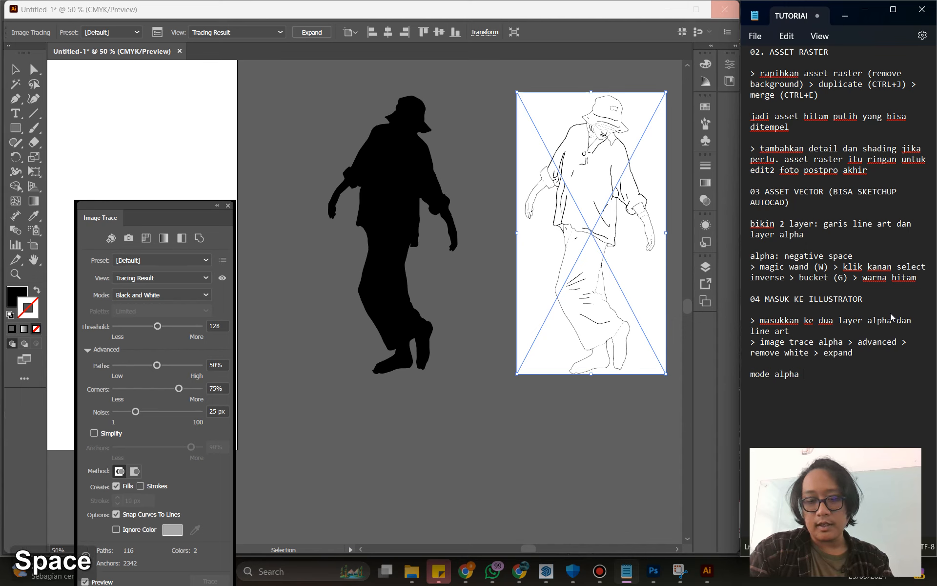
type(": black and white")
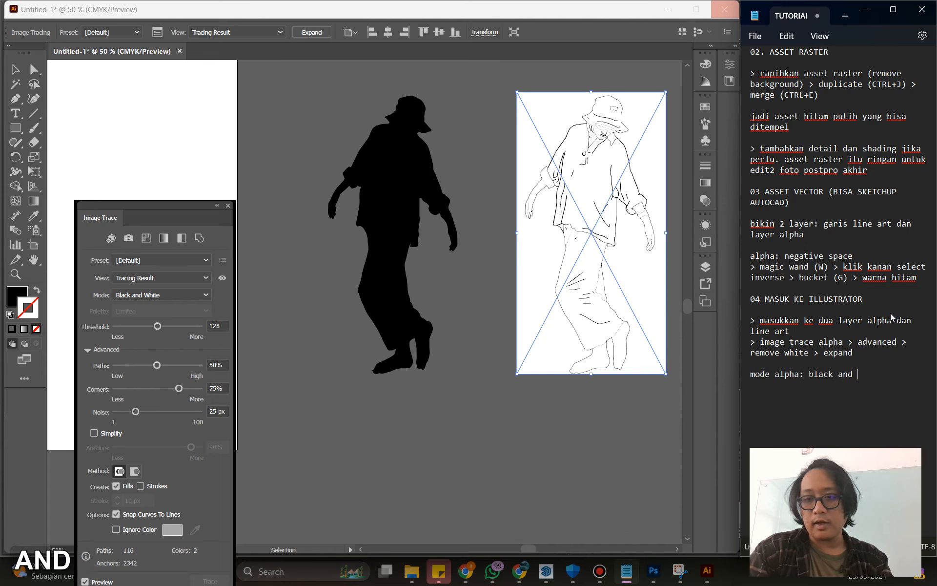
key("Return")
type("mode ")
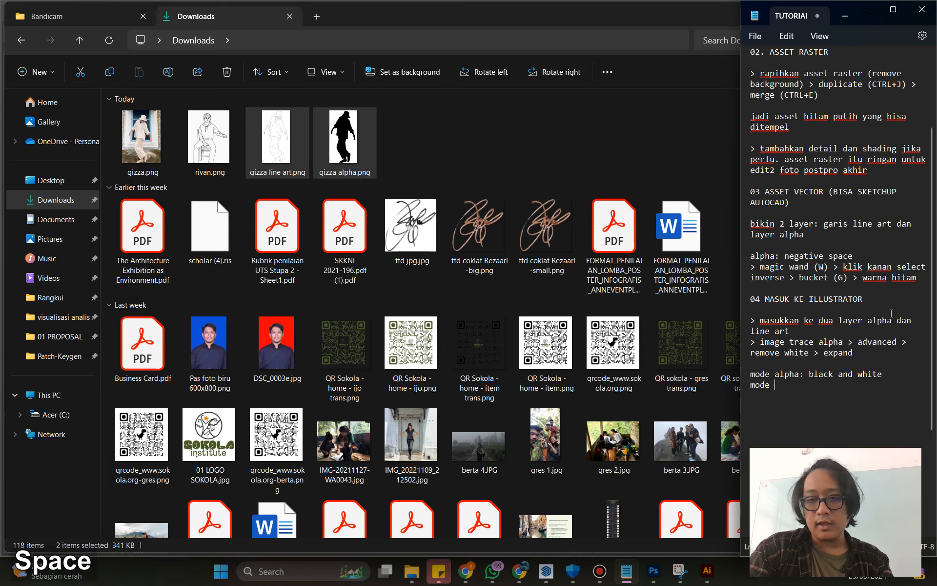
type("line art:")
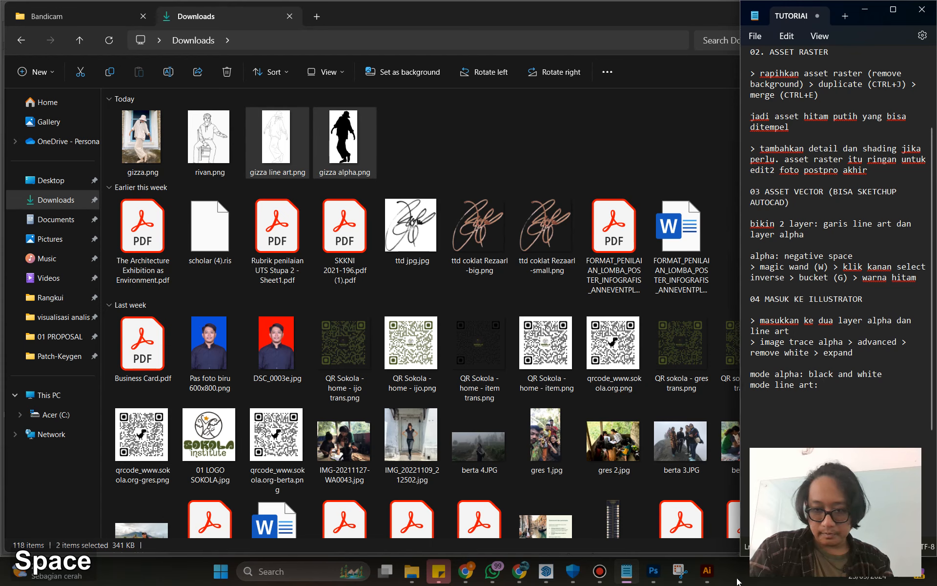
Step: Switch back to Illustrator and open the full Image Trace options for the traced line art
left_click(709, 571)
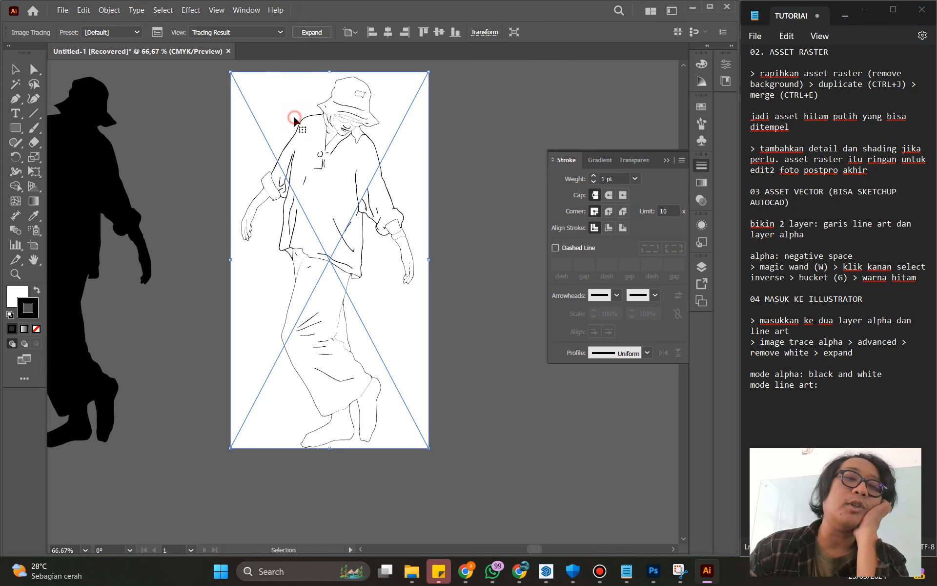
left_click(157, 32)
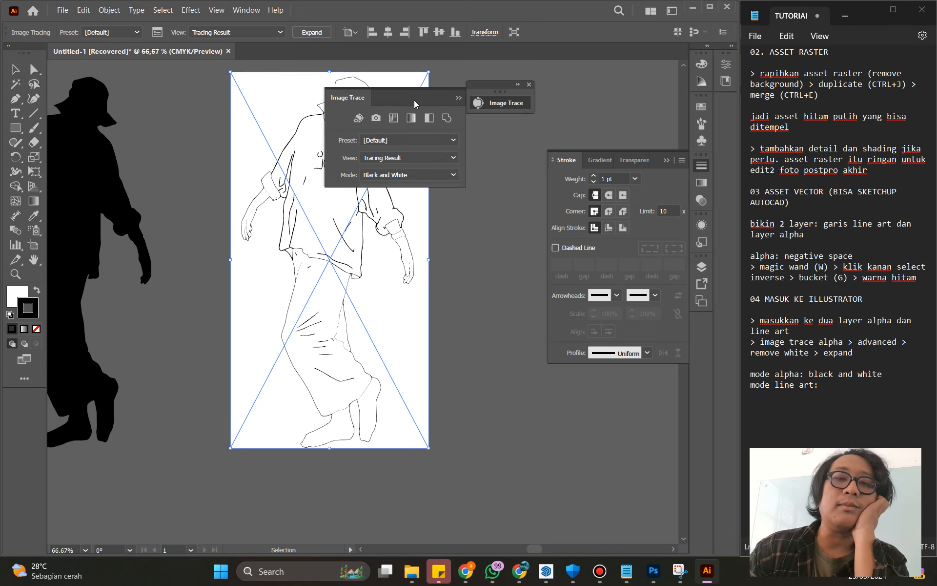
left_click(437, 174)
Step: Apply the Line Art preset to the traced line art image in the Image Trace options
left_click(532, 177)
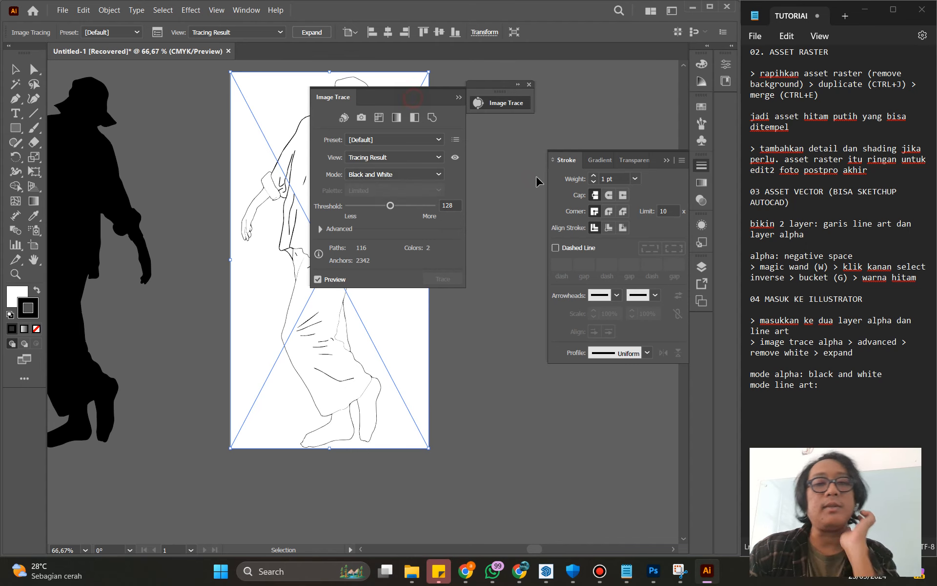
left_click(532, 176)
scroll(275, 259, "up", 4)
scroll(275, 259, "up", 6)
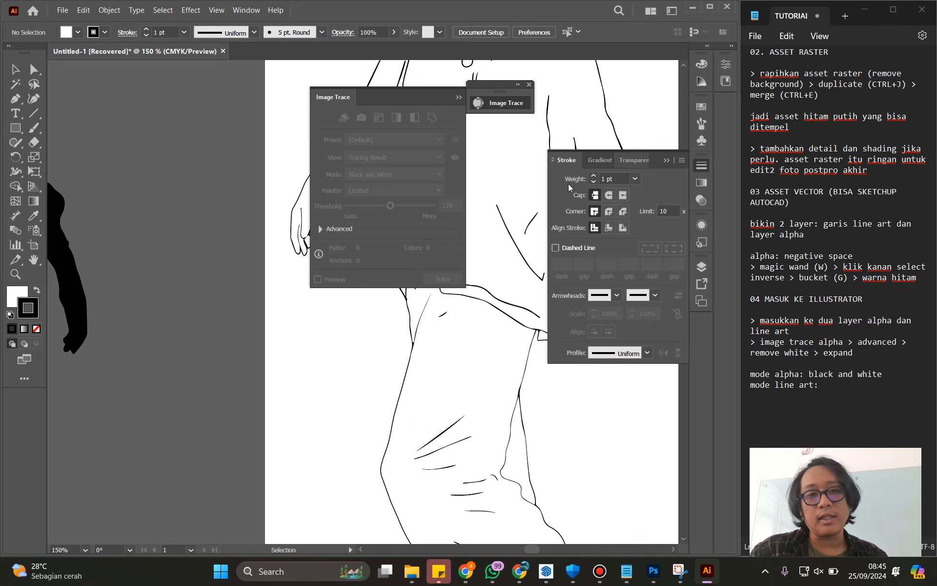
left_click(508, 184)
left_click(403, 174)
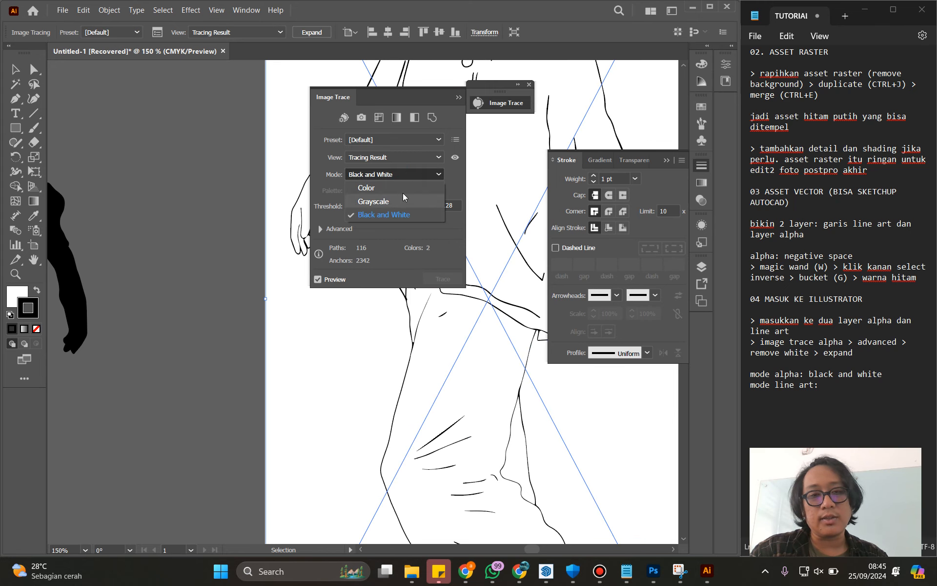
left_click(415, 151)
left_click(414, 159)
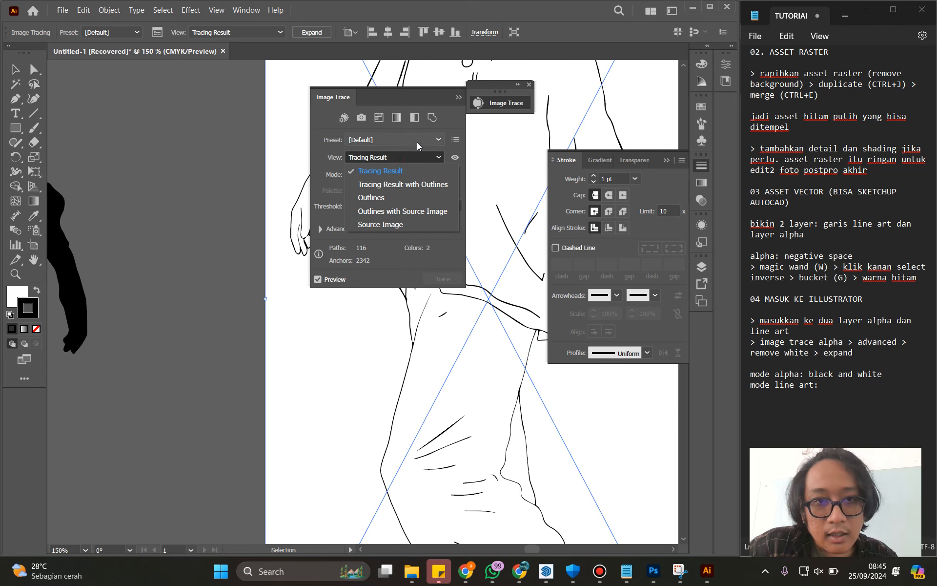
left_click(416, 142)
left_click(418, 142)
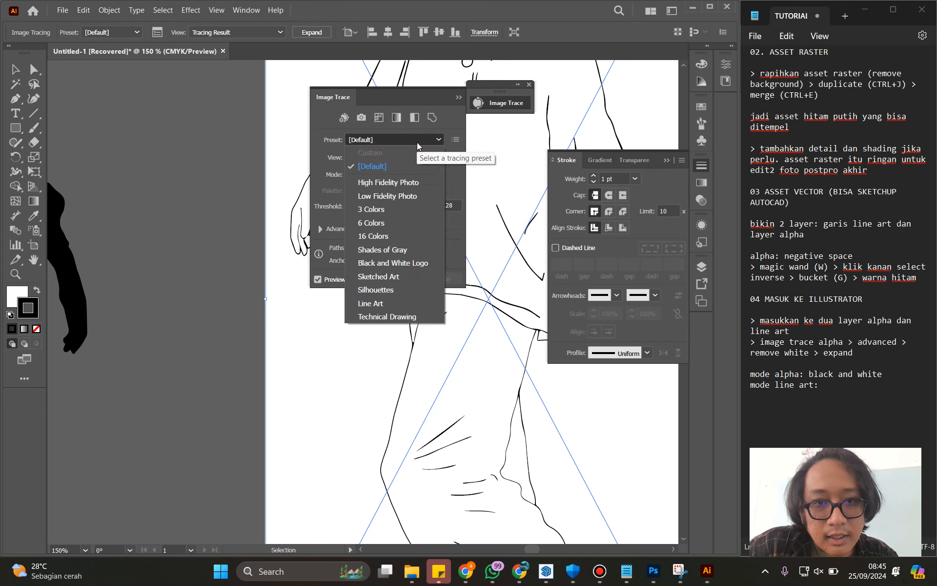
left_click(393, 304)
Step: Switch to the tutorial notes and replace "mode" with "preset" at the start of both the alpha and line art lines
left_click_drag(755, 378, 767, 378)
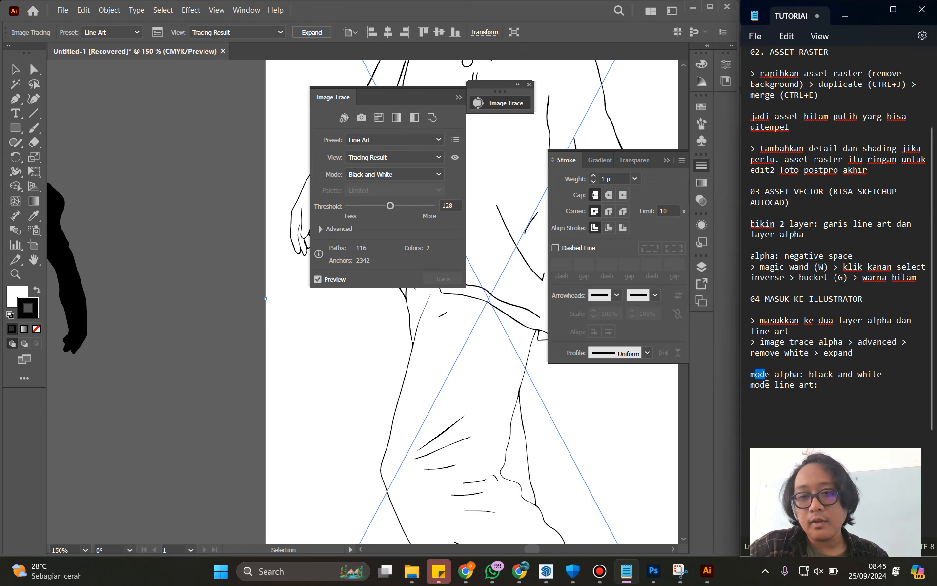
type("preset")
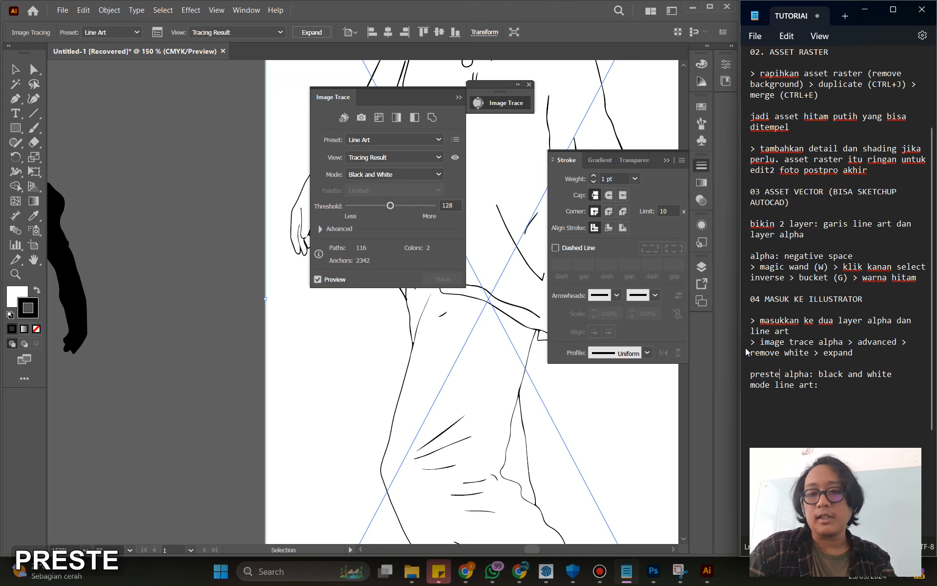
key("BackSpace")
type("t")
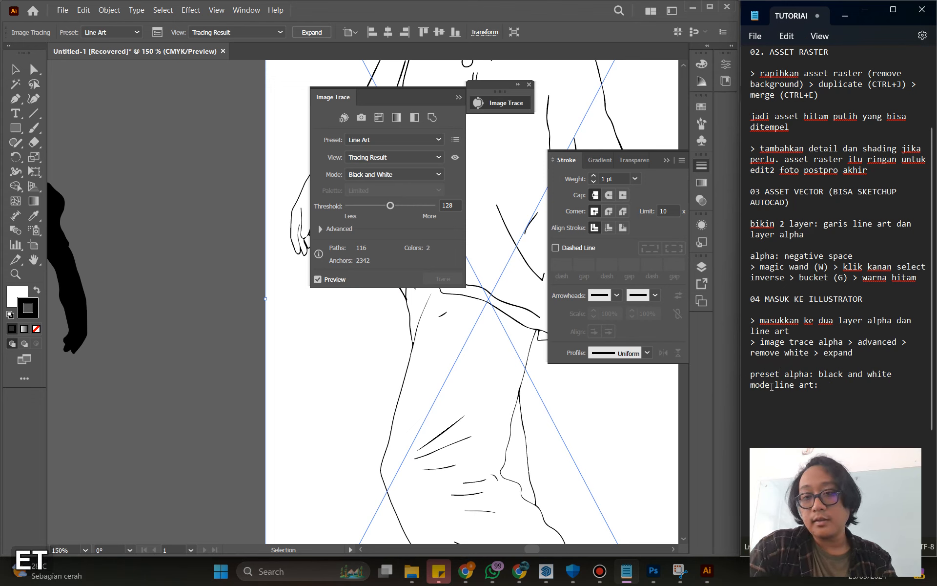
left_click_drag(769, 384, 729, 391)
type("preset")
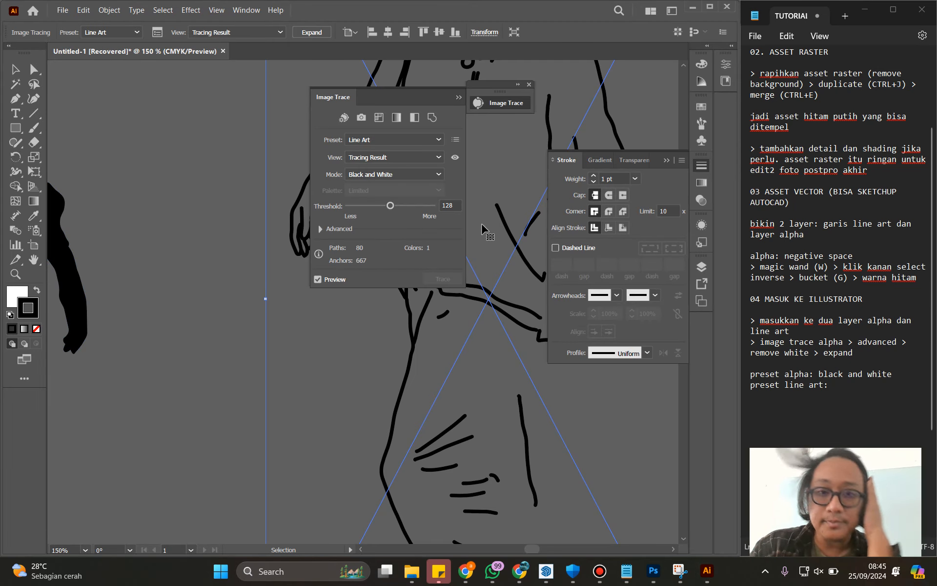
Step: Switch back to Illustrator, set the line art trace's threshold to 100 and close the Image Trace options
scroll(415, 107, "down", 4, "alt")
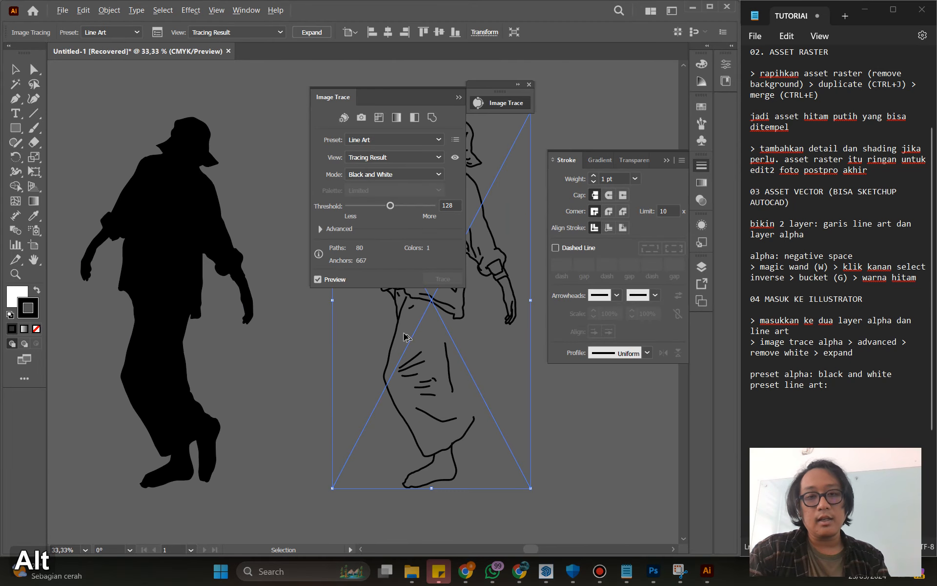
mouse_move(407, 99)
left_mouse_down()
mouse_move(654, 80)
mouse_move(583, 55)
left_mouse_up()
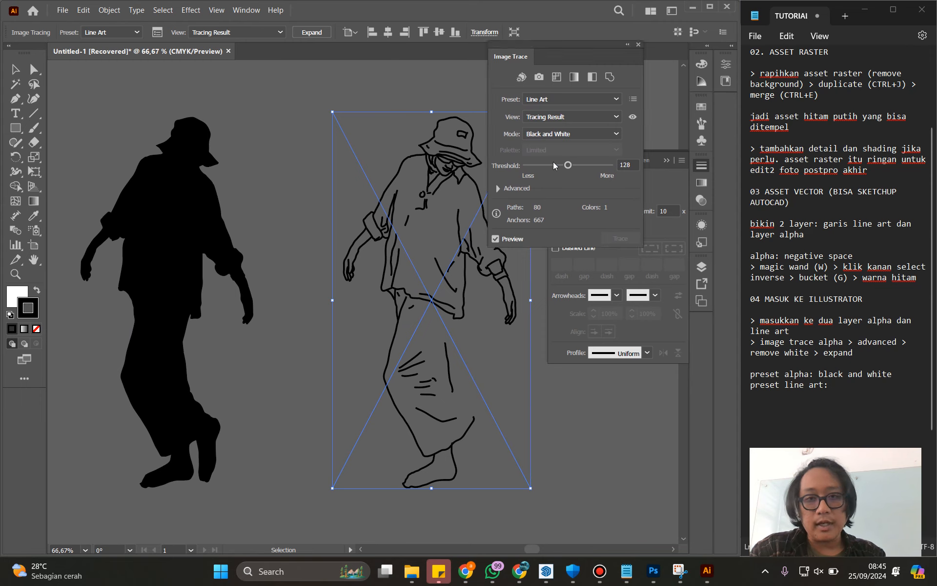
left_click_drag(569, 166, 565, 166)
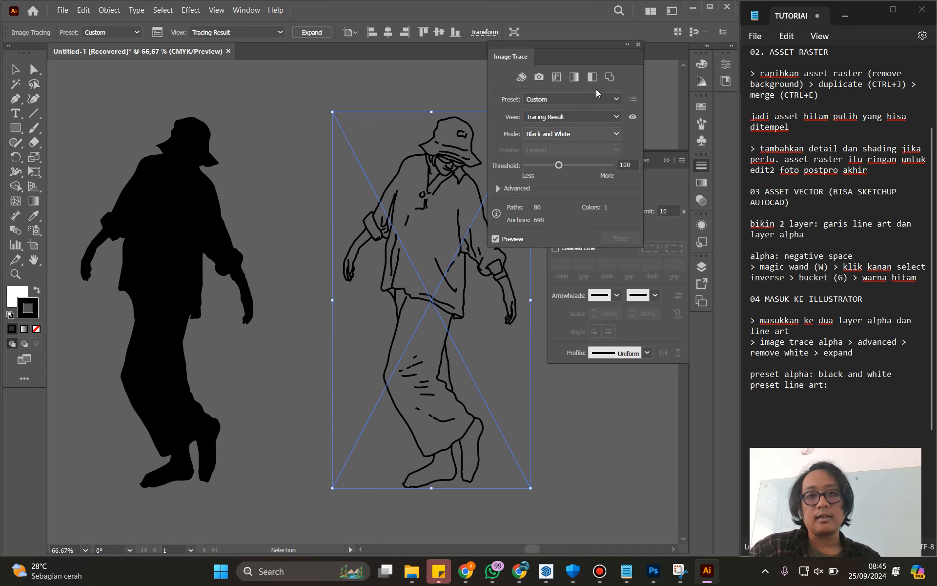
left_click(638, 46)
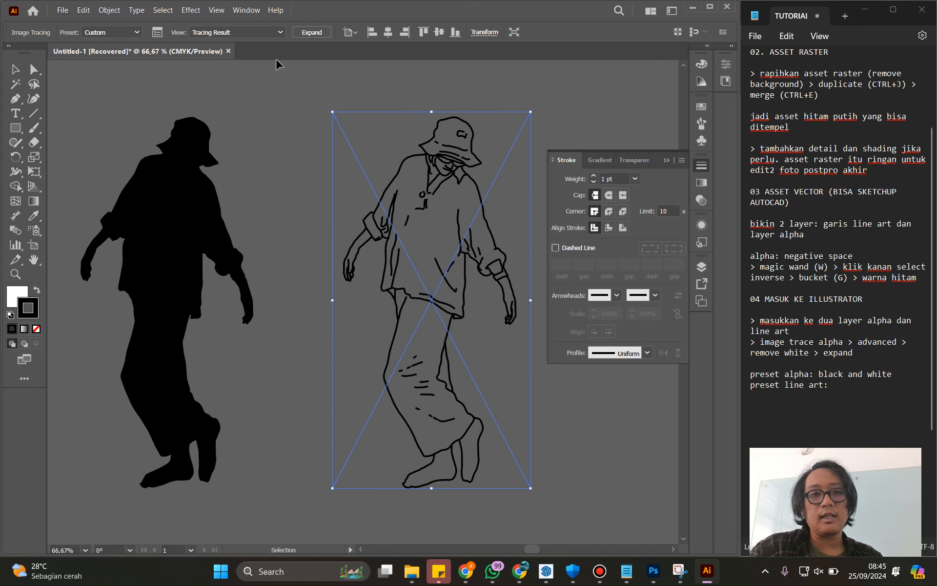
Step: Expand the traced line art into editable vector paths and deselect it
left_click(320, 32)
right_click(443, 200)
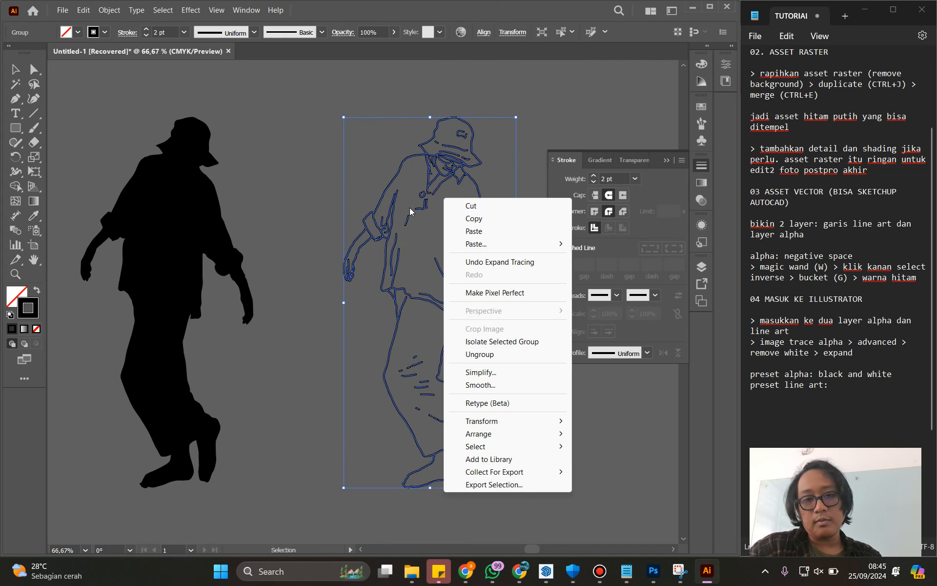
left_click(314, 142)
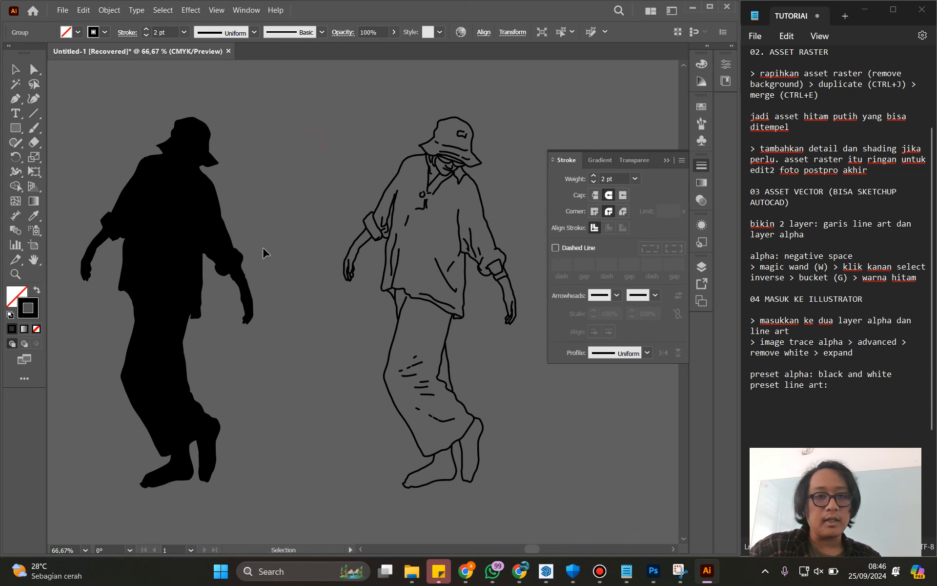
Step: Check which layer entry holds the silhouette and which holds the line art by toggling each group's visibility
left_click(462, 236)
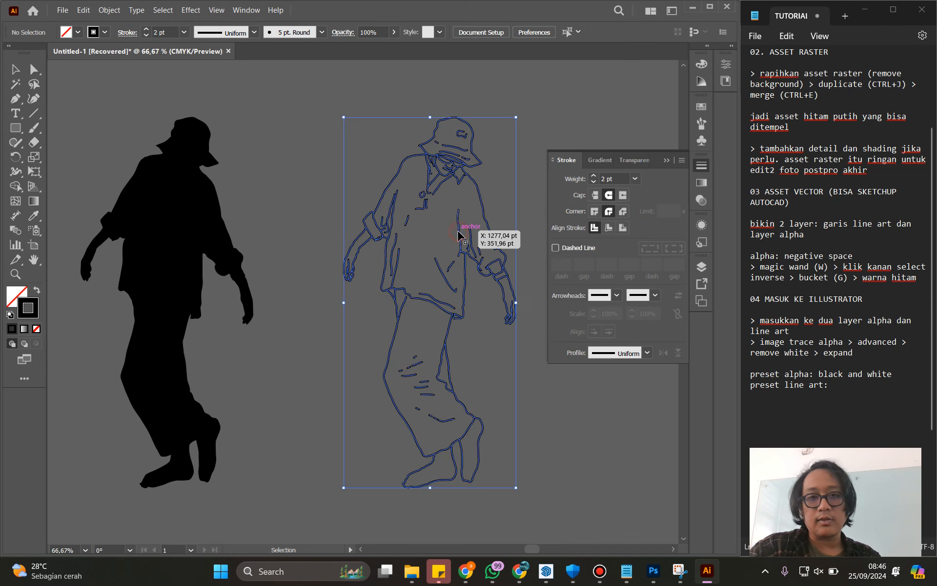
left_click(707, 268)
left_click(585, 303)
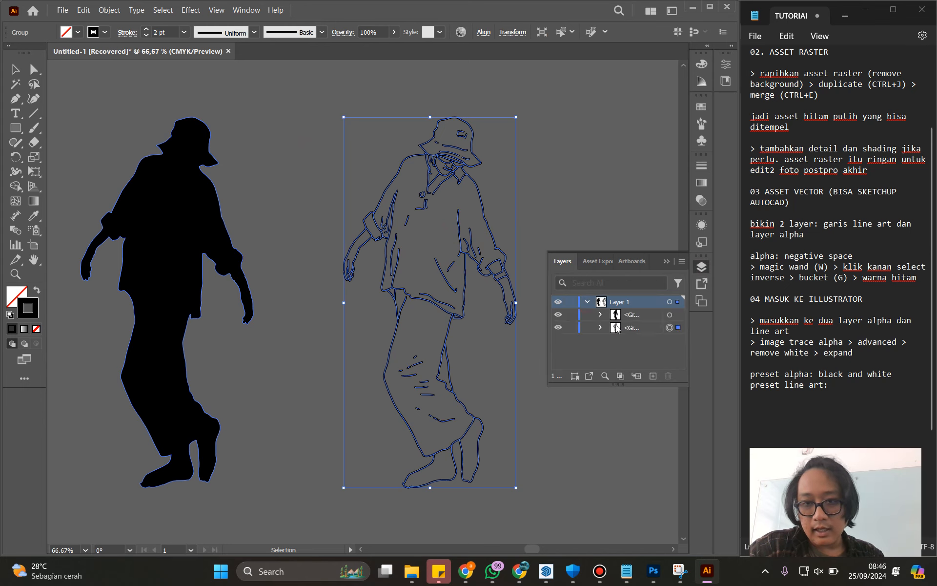
left_click(558, 315)
left_click(558, 315)
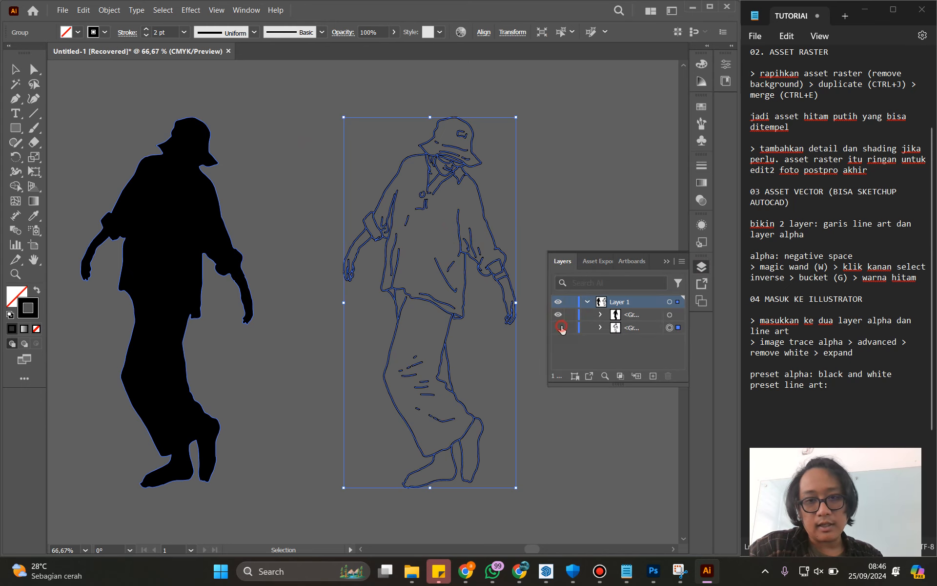
left_click(558, 327)
left_click(558, 326)
Step: Give the silhouette group the default white fill and black stroke
left_click(669, 314)
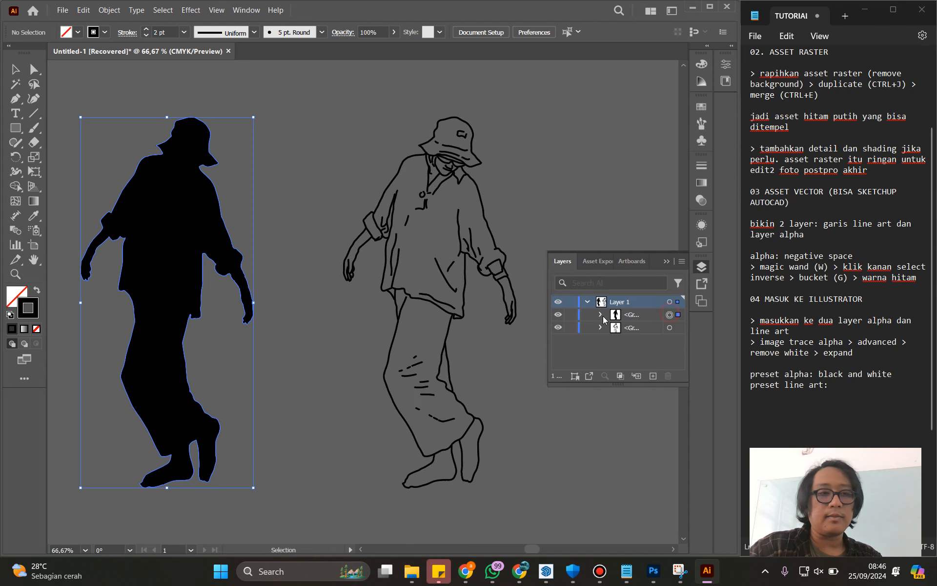
left_click(10, 315)
left_click(311, 197)
Step: Nest the line art group inside the silhouette group, in front of the white shape, and align it precisely over the silhouette
left_click(482, 212)
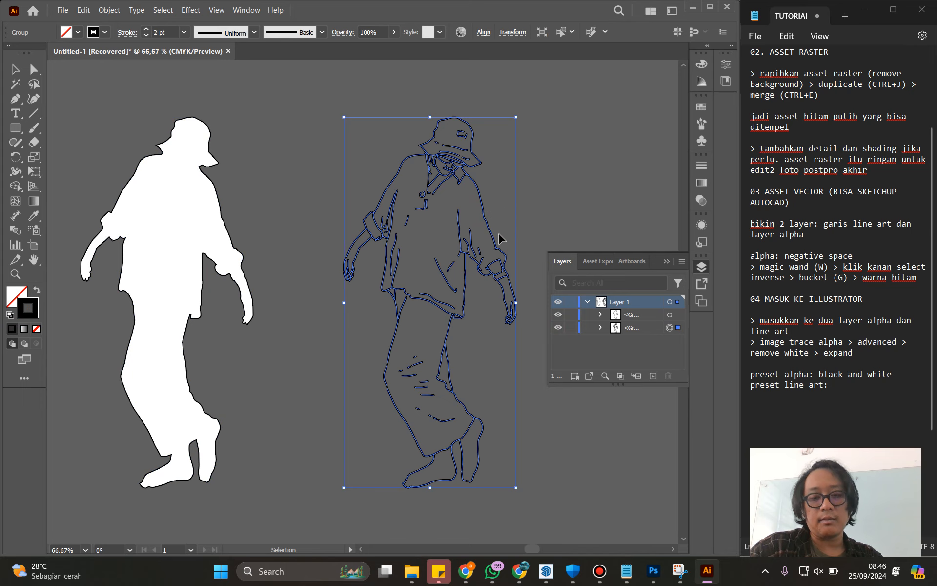
left_click_drag(455, 326, 232, 312)
left_click_drag(637, 326, 633, 315)
scroll(137, 188, "up", 1)
scroll(137, 186, "up", 3)
scroll(546, 278, "down", 1)
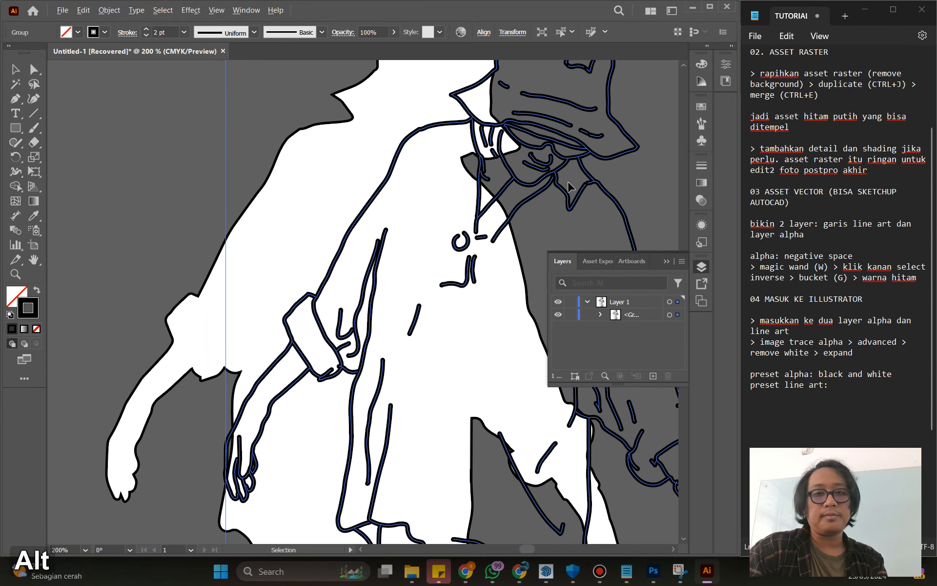
left_click_drag(582, 150, 479, 147)
scroll(500, 283, "down", 6, "alt")
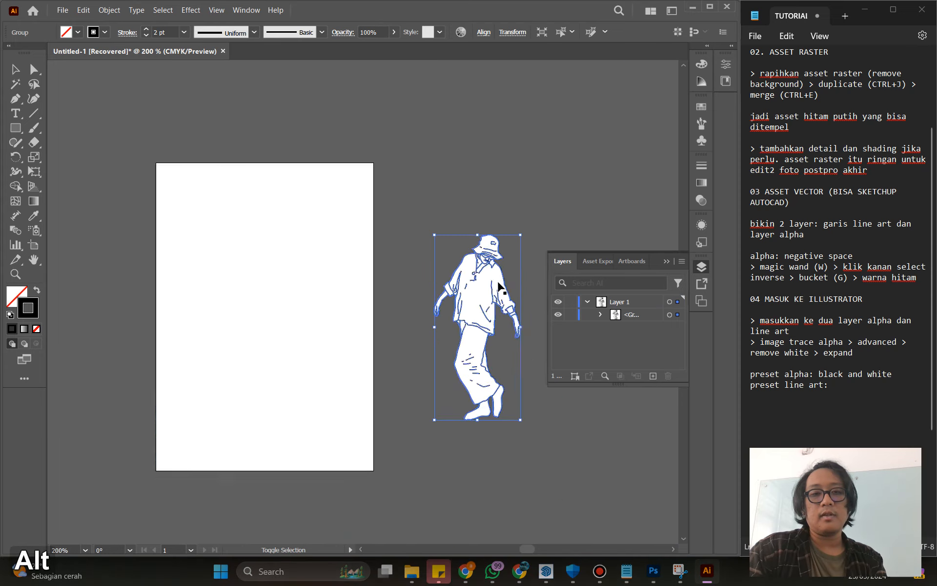
Step: Try to move the figure onto the artboard and centre its group horizontally with Align
left_click_drag(483, 309, 396, 304)
left_click(560, 174)
left_click(379, 301)
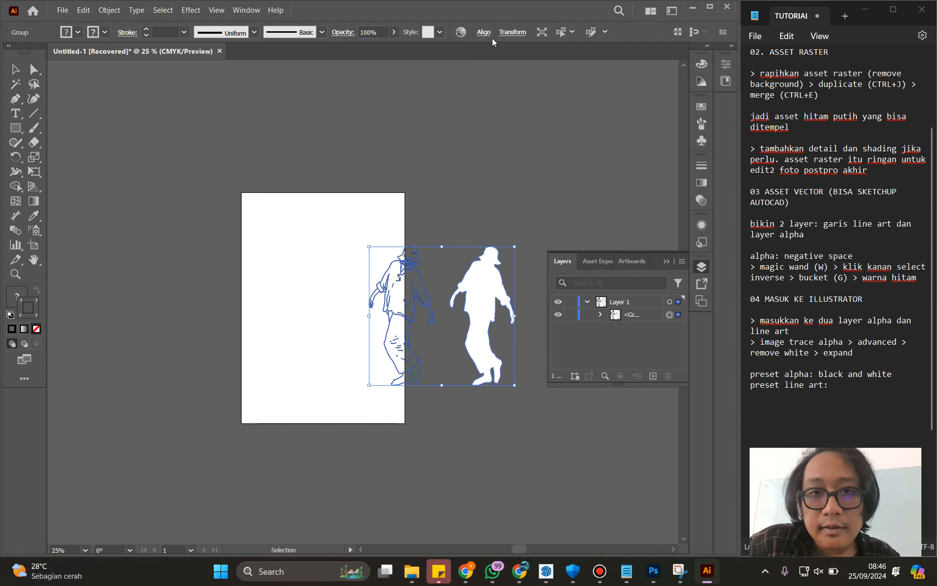
left_click(483, 33)
left_click(376, 69)
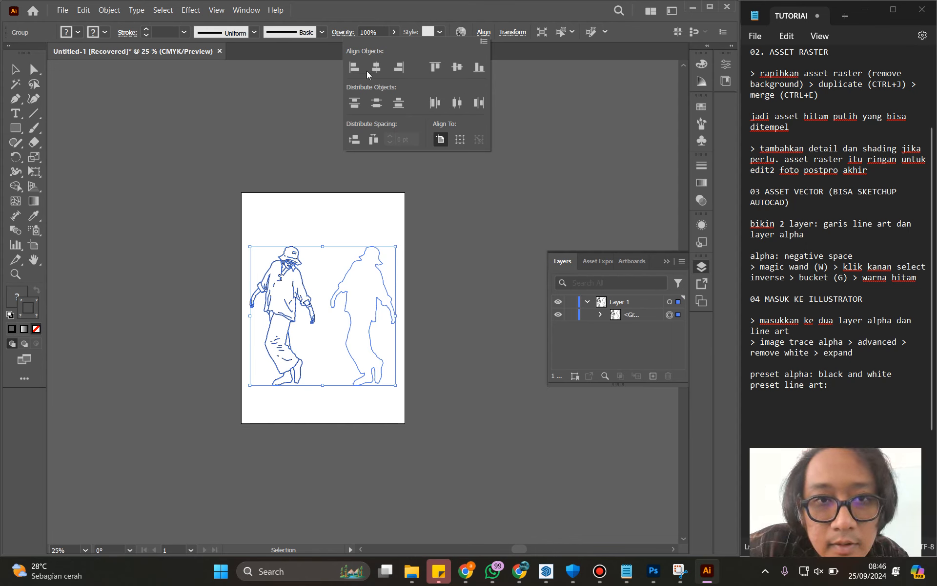
scroll(306, 337, "up", 2, "alt")
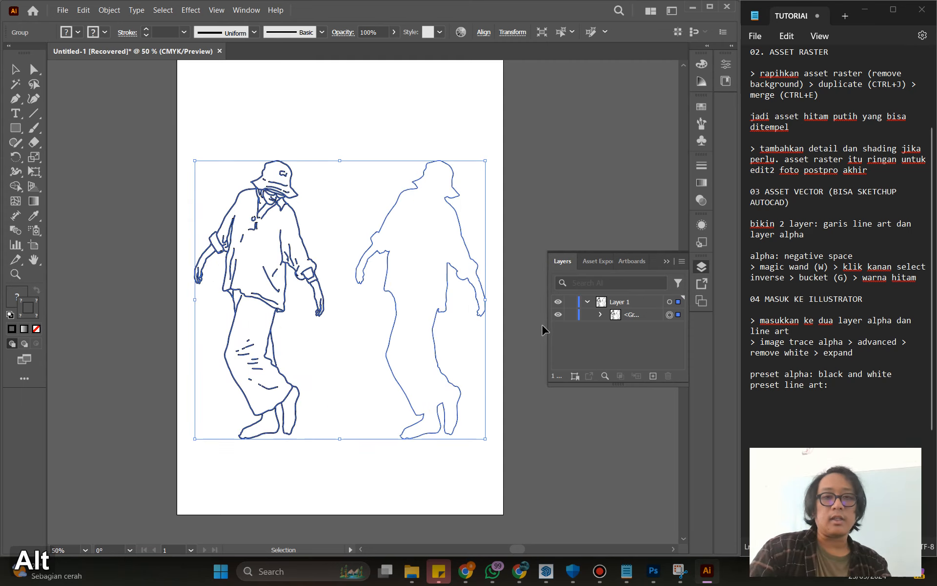
left_click(526, 181)
left_click_drag(298, 226, 278, 234, "shift")
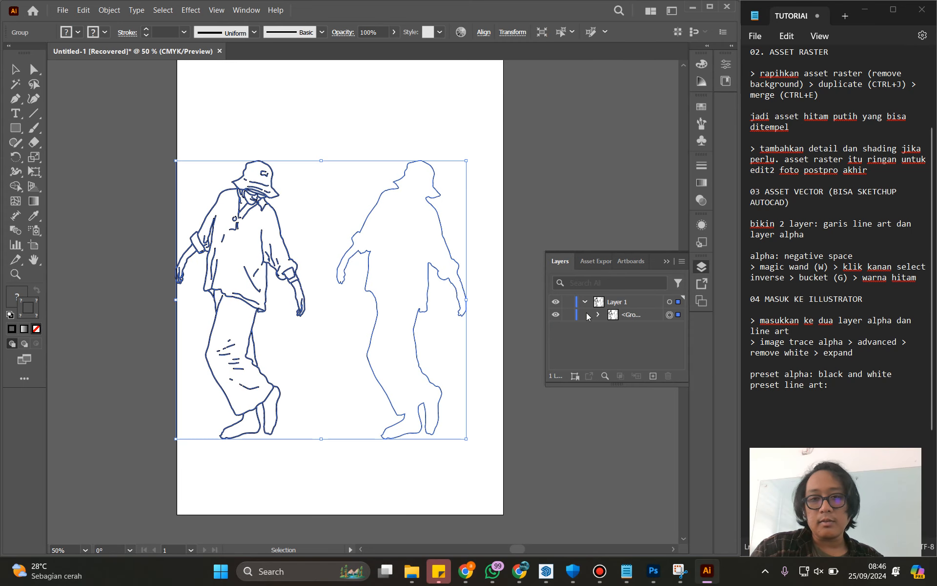
Step: Undo the last alignment and moves of the figure
key("ctrl+z")
key("ctrl+z")
key("ctrl+z")
key("ctrl+z")
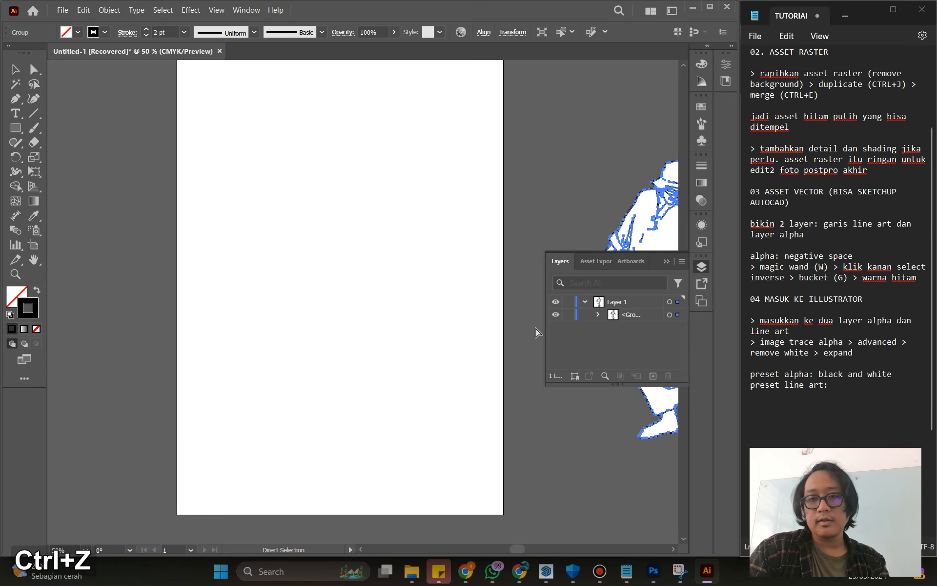
Step: Move the whole figure, silhouette and line art together, onto the artboard and deselect it
scroll(367, 307, "down", 4)
scroll(472, 321, "up", 4)
left_click(469, 330)
left_click_drag(408, 191, 311, 261)
scroll(376, 258, "down", 3)
left_click_drag(367, 254, 249, 254)
left_click(209, 242)
Step: Select only the line art group inside the combined group and set its stroke weight to 0.75 pt
scroll(244, 239, "up", 3)
scroll(288, 239, "up", 6)
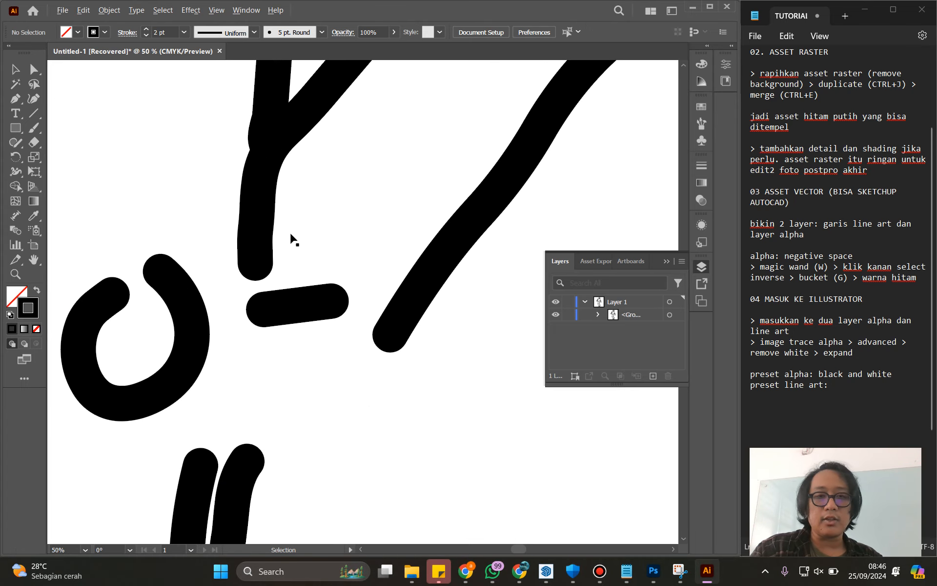
scroll(280, 294, "down", 10)
scroll(276, 315, "up", 3)
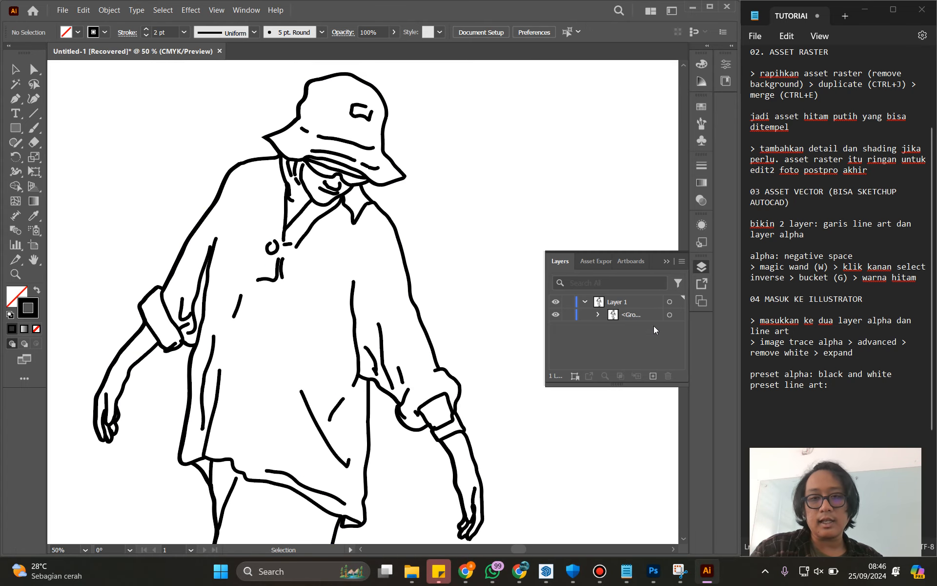
left_click(597, 315)
left_click(669, 328)
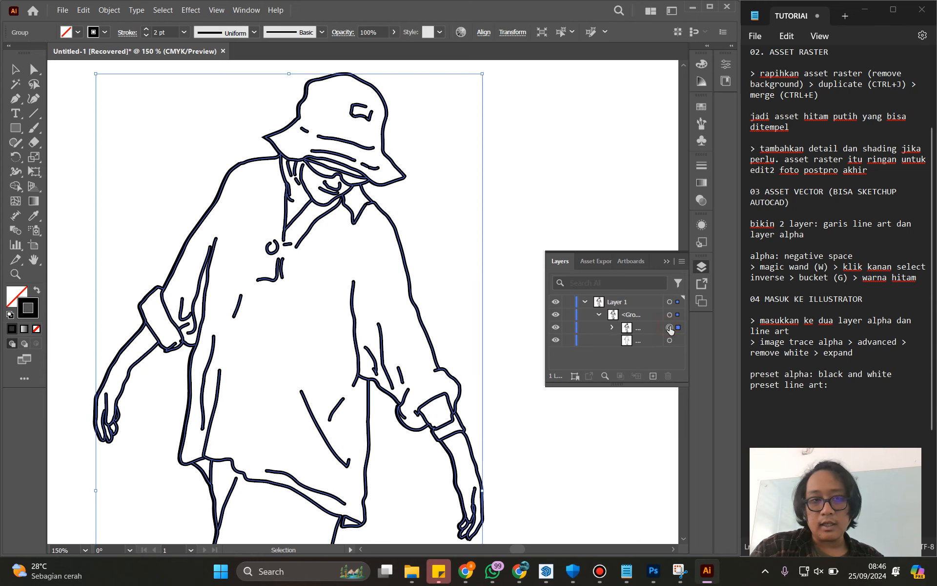
left_click(703, 166)
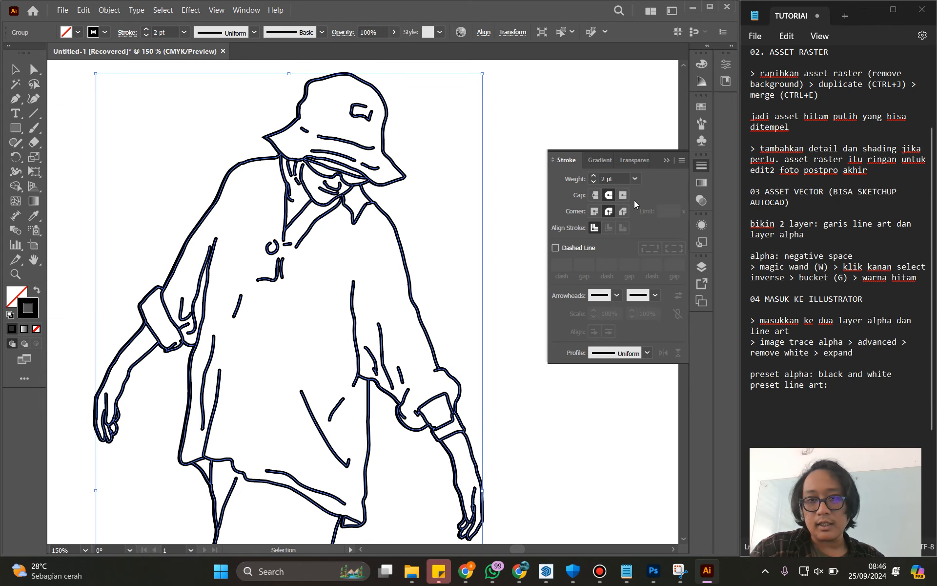
left_click(593, 183)
left_click(593, 183)
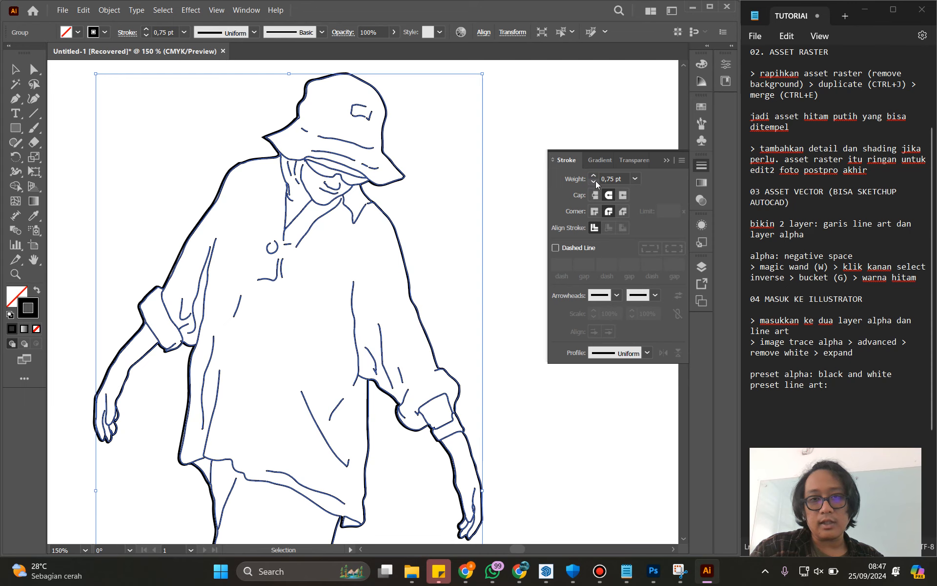
left_click(594, 176)
left_click(594, 183)
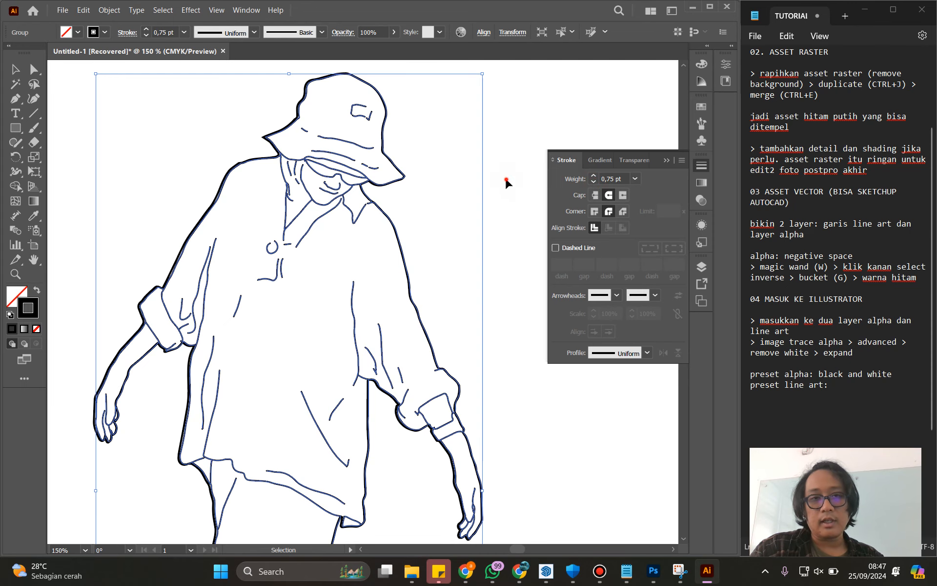
Step: Examine the thinner line art and the silhouette outline across the whole figure
left_click(506, 188)
scroll(425, 335, "down", 5)
scroll(452, 398, "up", 8)
scroll(451, 397, "down", 2)
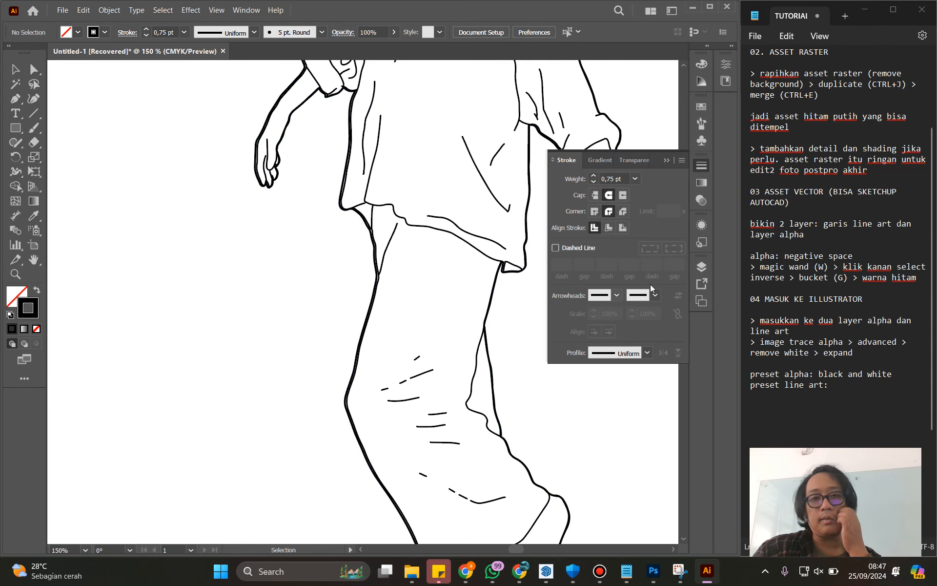
scroll(305, 275, "down", 3)
scroll(305, 275, "down", 1)
left_click_drag(354, 335, 316, 361)
scroll(265, 285, "up", 1)
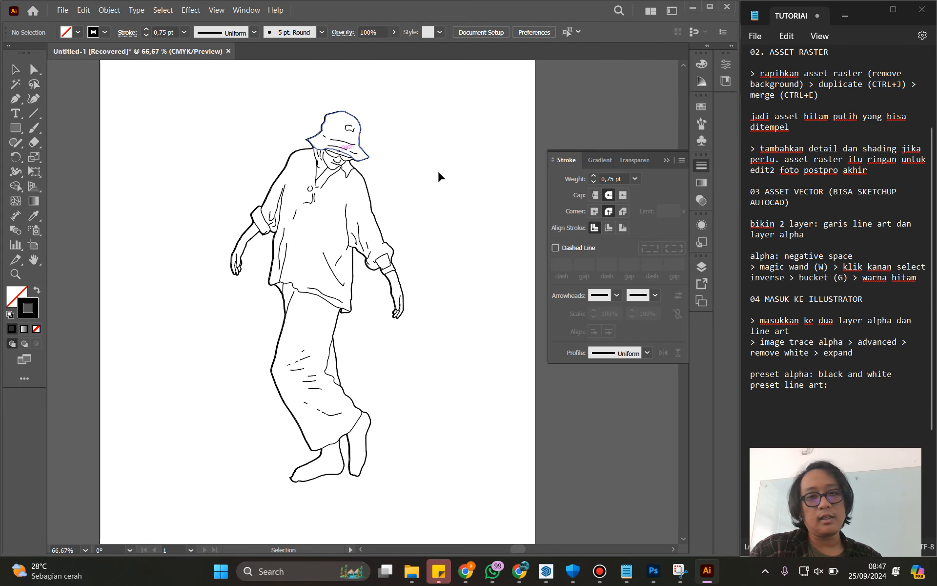
Step: Rename the combined figure group in the layer list to "gizza wisata"
left_click(702, 267)
double_click(630, 315)
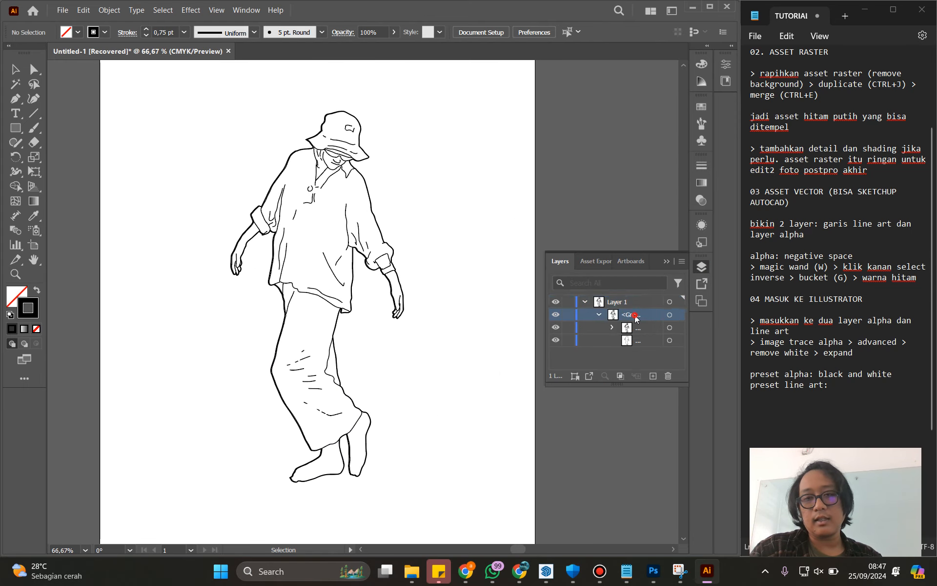
type("gizza w")
type("iw")
key("BackSpace")
type("sata")
key("Return")
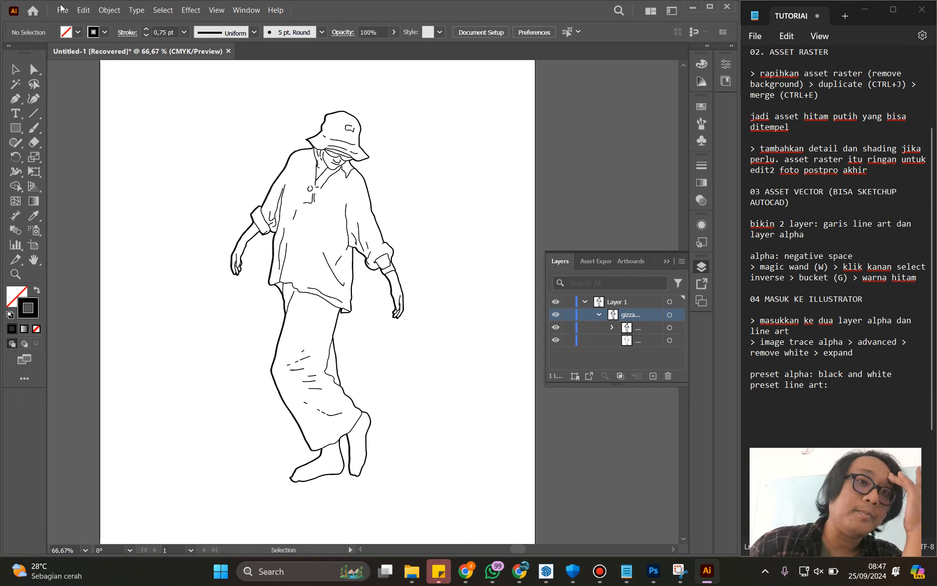
Step: In the tutorial notes, complete the line art preset entry with "line art" and add the line "rapihkan" below it
left_click(837, 386)
type("line art")
key("Return")
key("Return")
type("rapihkan")
key("Return")
Step: Add the heading "05 EXPORT DWG/SVG" at the end of the tutorial notes
type("0")
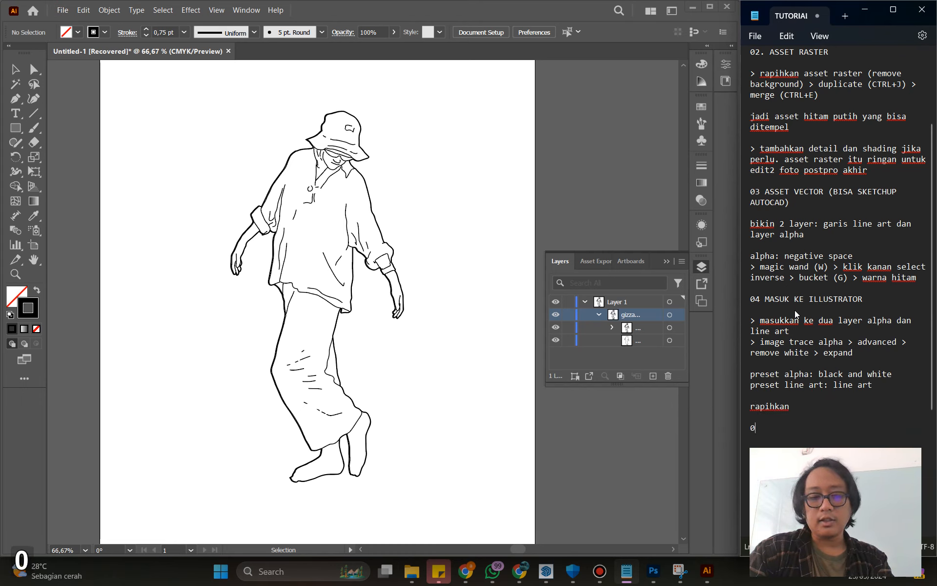
type("5 EXPORT DWG/S")
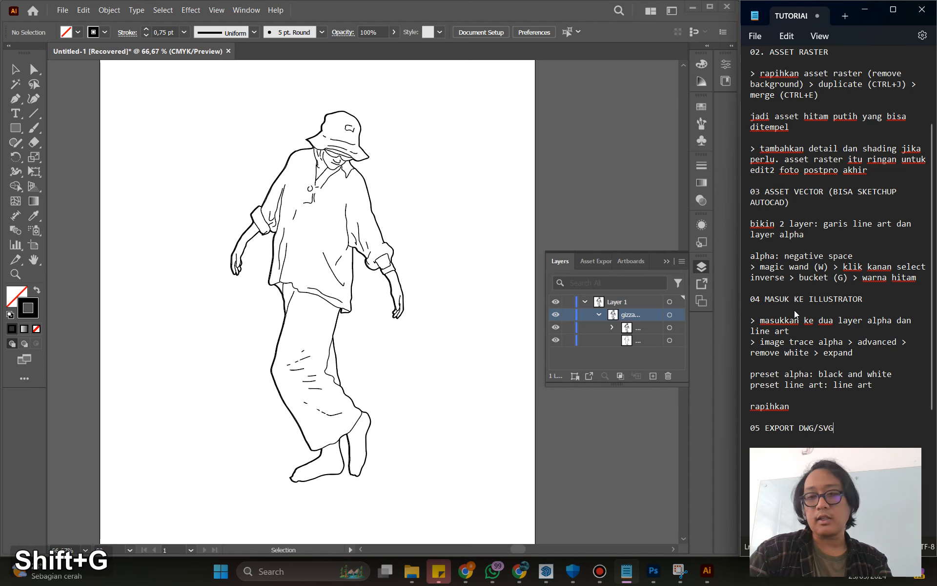
type("VG")
key("Return")
scroll(796, 314, "down", 6)
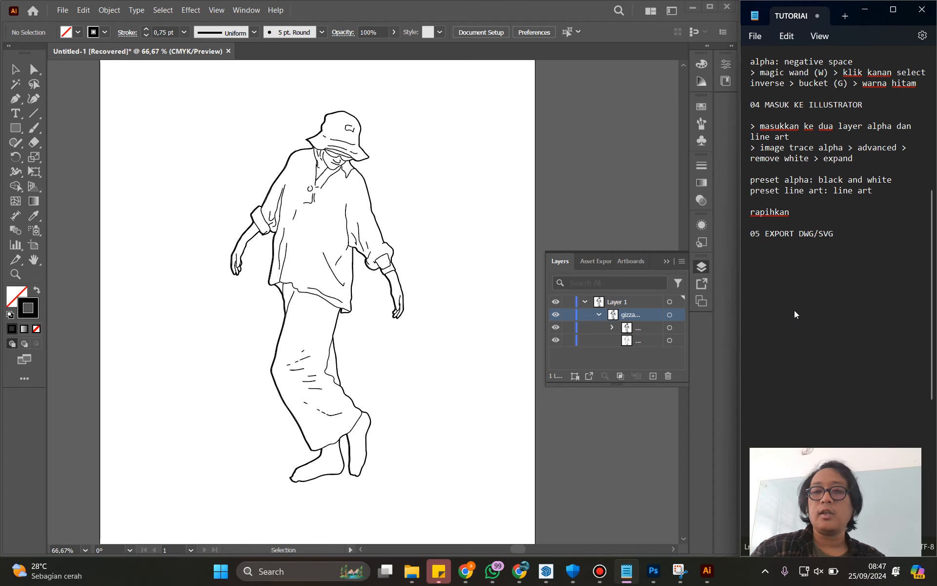
Step: Export the Illustrator artwork to the Downloads folder as a DWG file named "gizza wisata", with AutoCAD version 2018 and Maximum Editability
left_click(100, 96)
left_click(62, 10)
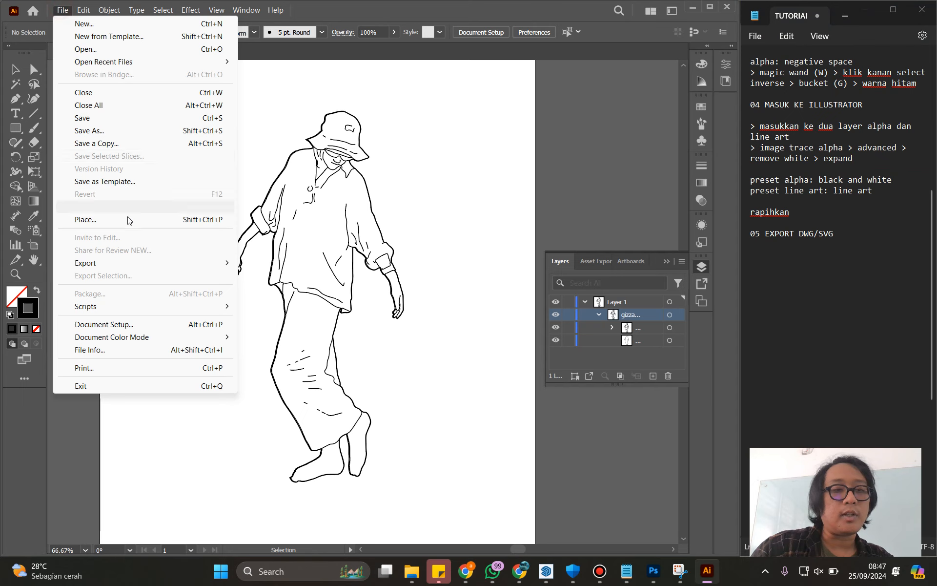
mouse_move(195, 263)
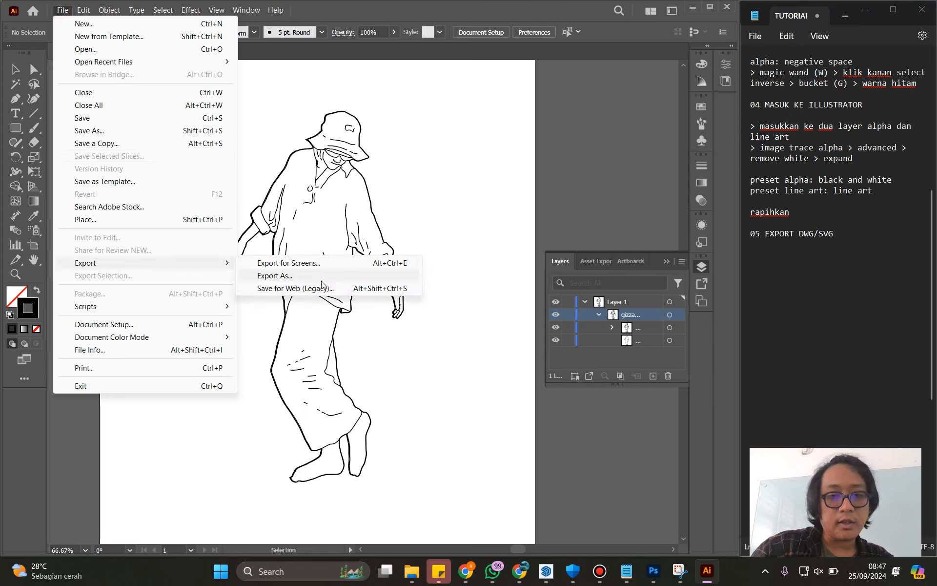
left_click(322, 278)
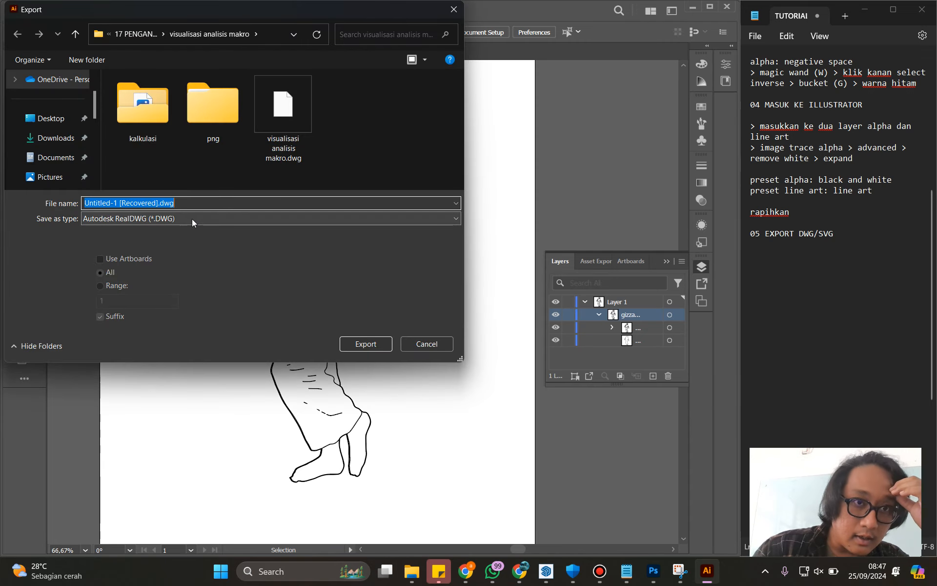
left_click(64, 161)
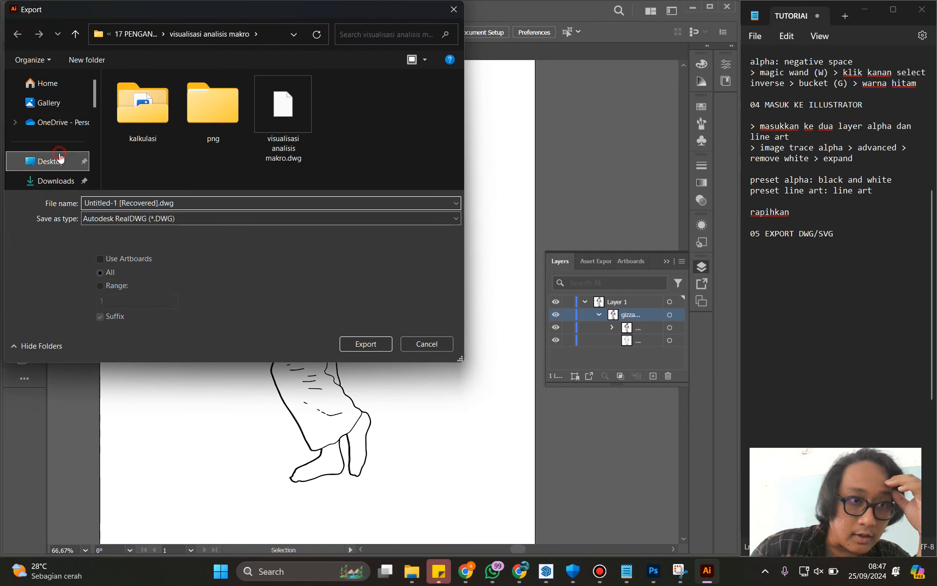
left_click(64, 180)
triple_click(166, 204)
type("gizza")
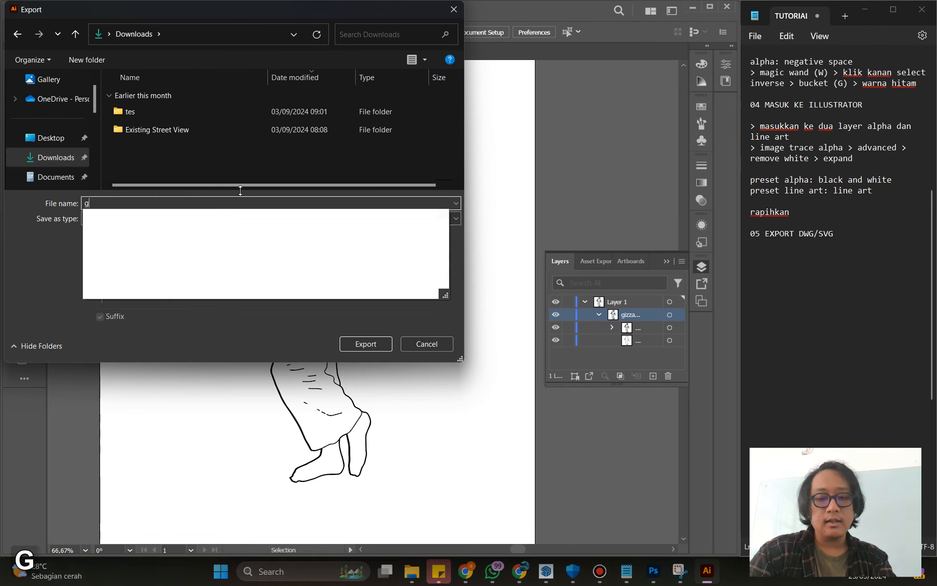
type(" wisata")
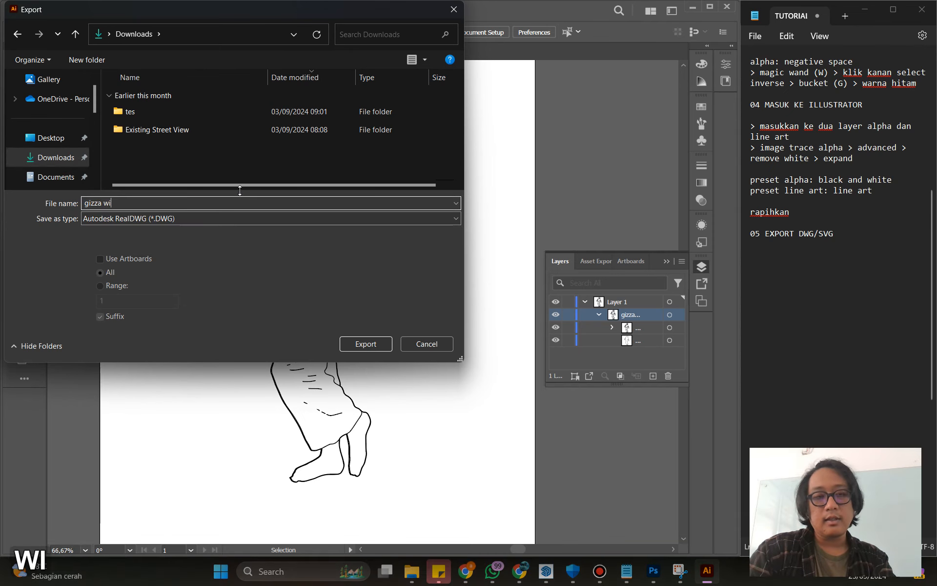
left_click(362, 347)
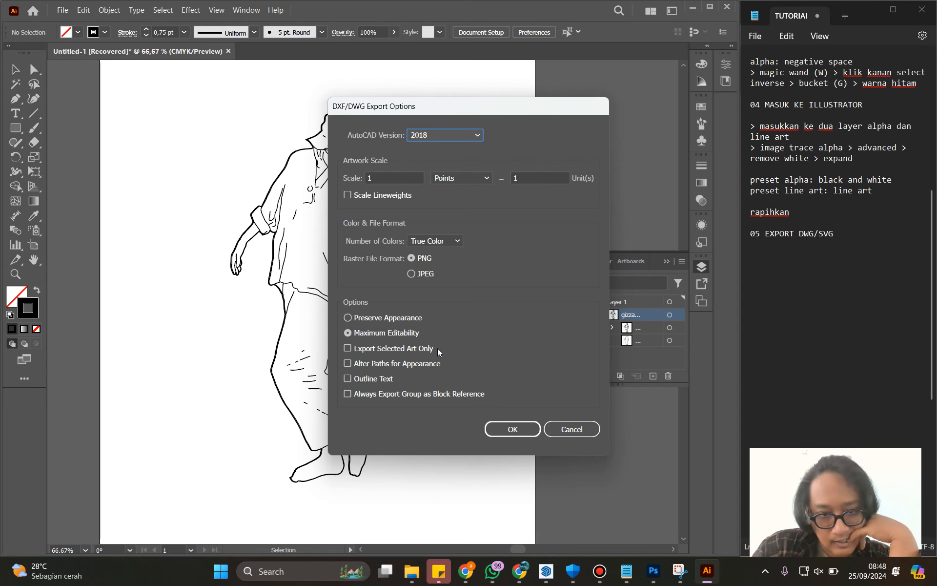
left_click(513, 431)
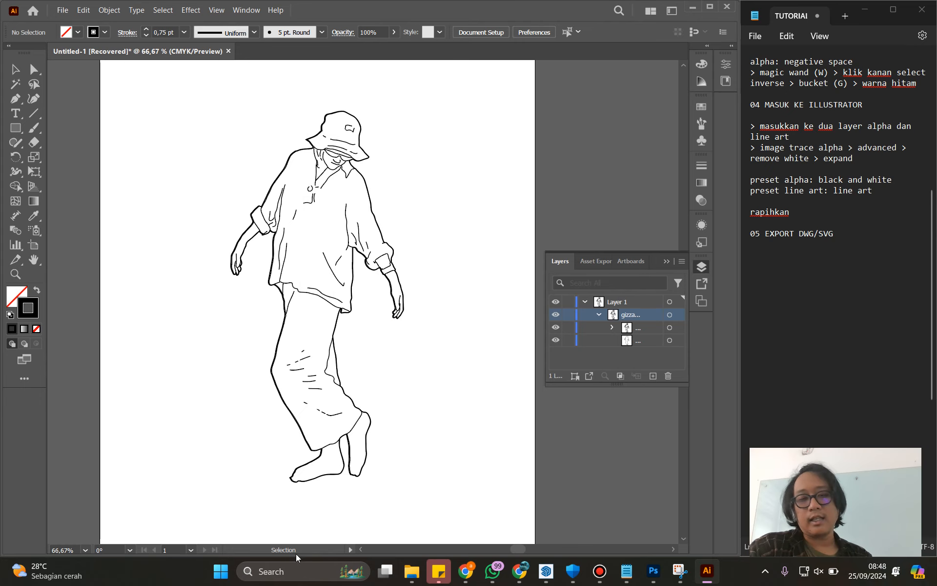
Step: Locate the exported gizza wisata.dwg in the Downloads folder and launch AutoCAD 2021
left_click(412, 571)
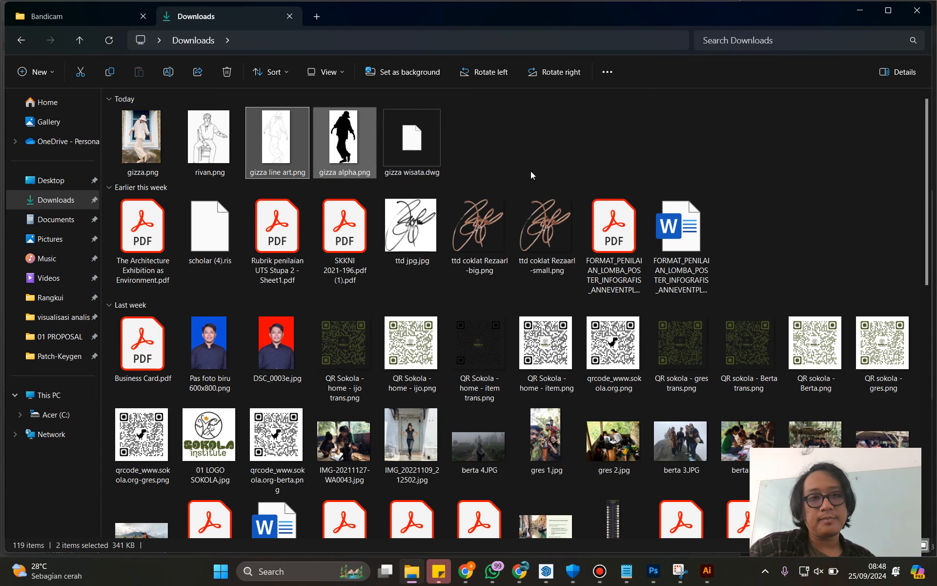
left_click(529, 153)
left_click(412, 157)
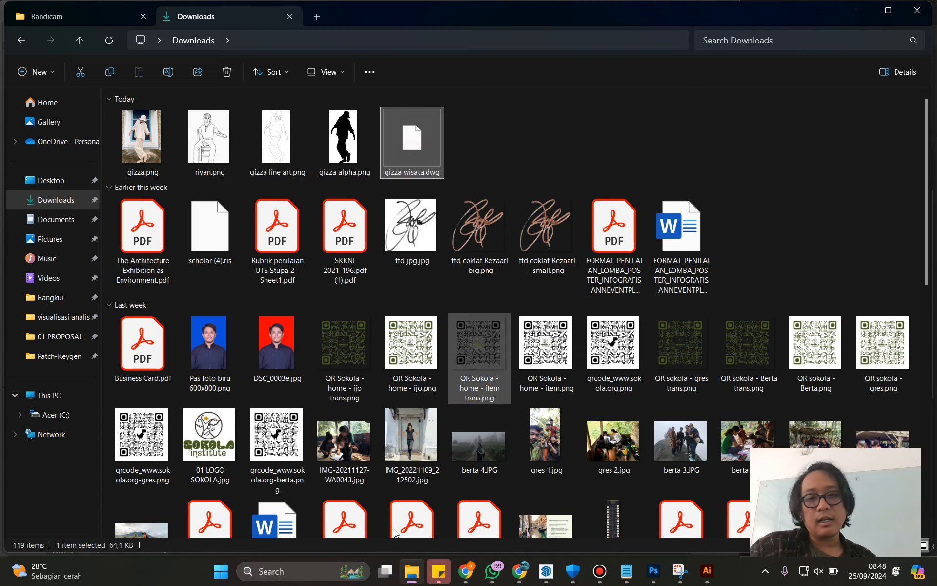
left_click(218, 574)
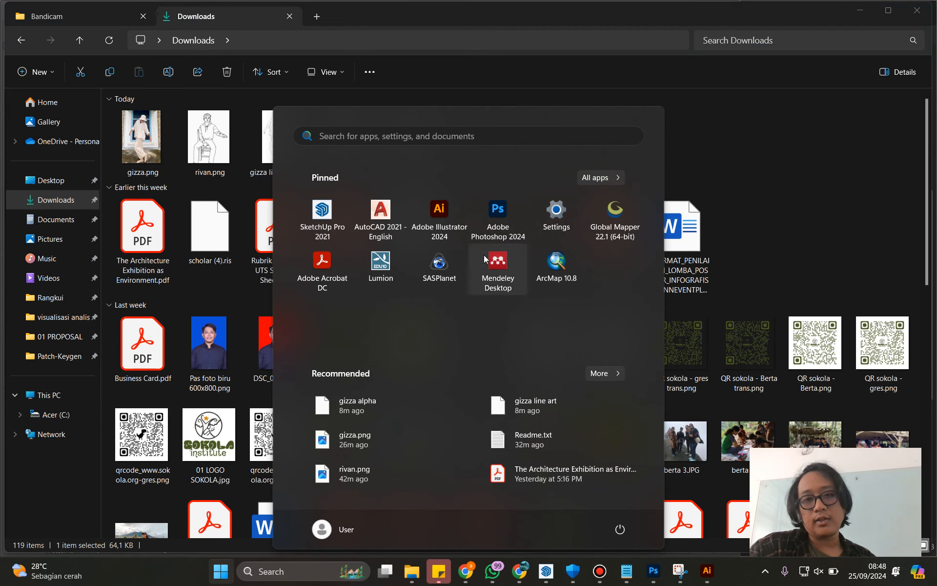
left_click(571, 284)
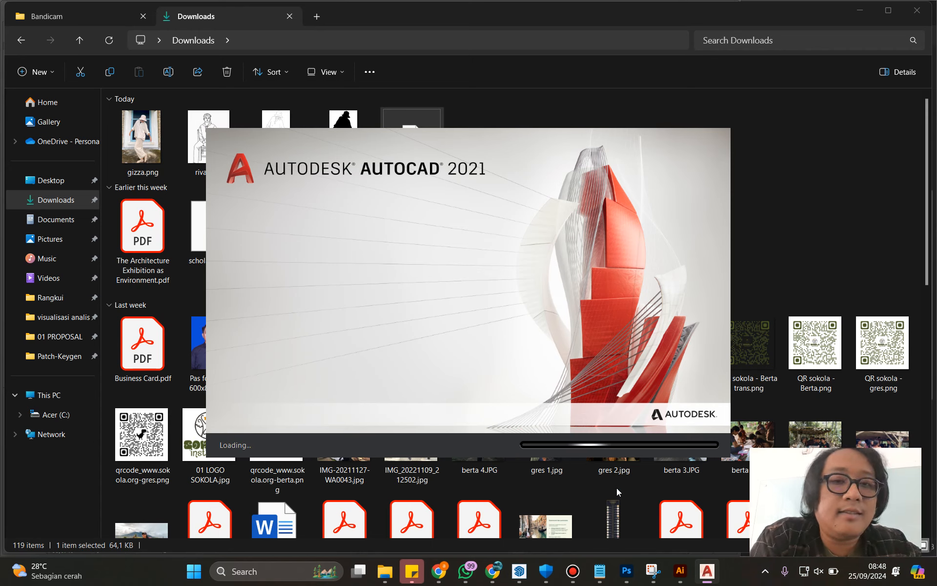
Step: Return to Illustrator and reopen the Export As dialog to check the Autodesk RealDWG (*.DWG) file type
left_click(681, 572)
left_click(62, 14)
left_click(156, 262)
left_click(303, 277)
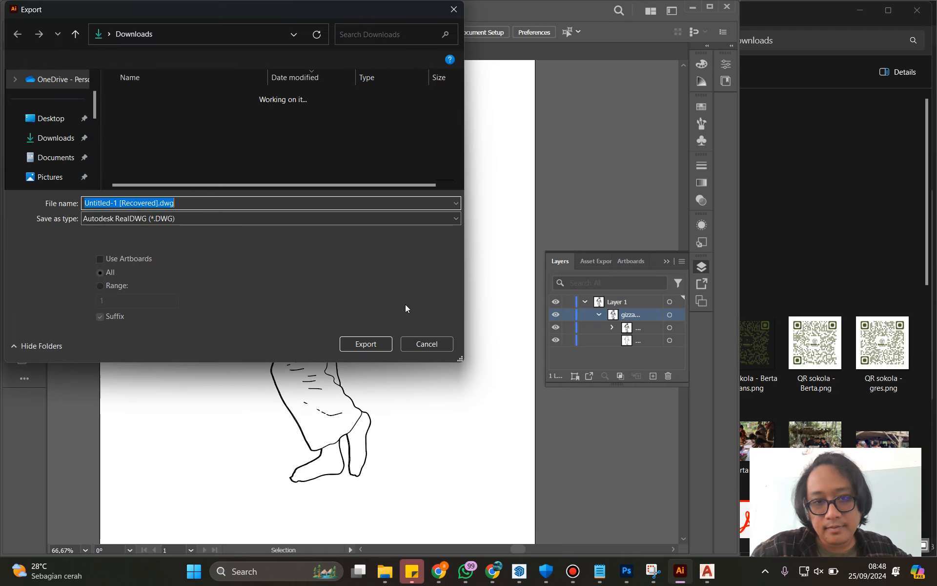
left_click(214, 221)
left_click(185, 241)
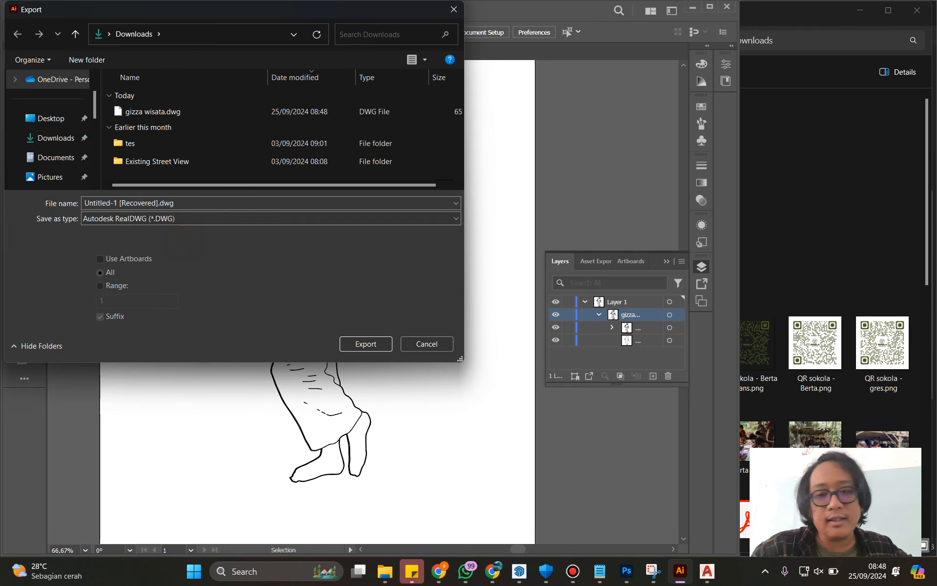
Step: Add the line "file > export > export as > save as type: DWG" under heading 05 of the tutorial notes
left_click(600, 571)
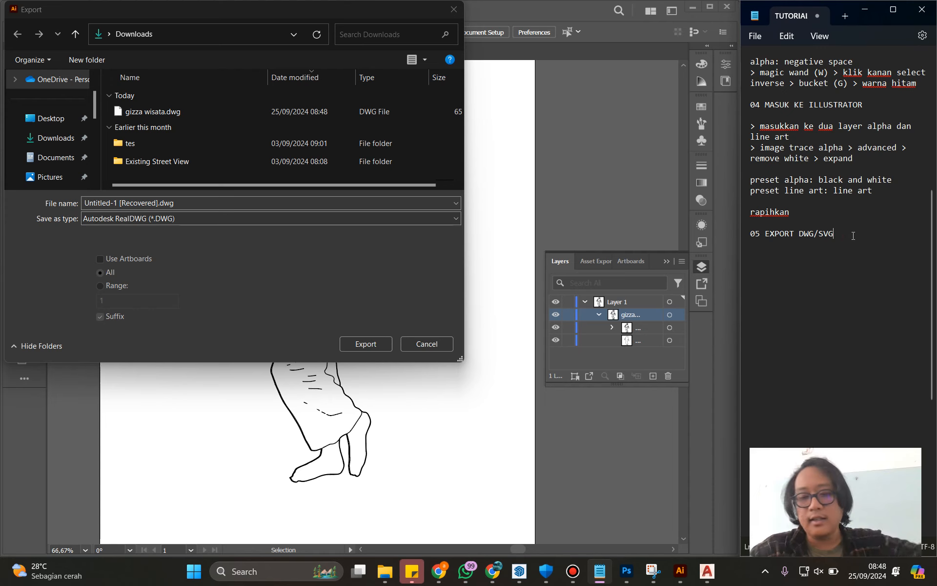
key("Return")
key("Return")
type("file > export > export as > save as type: DWG")
key("Return")
key("Return")
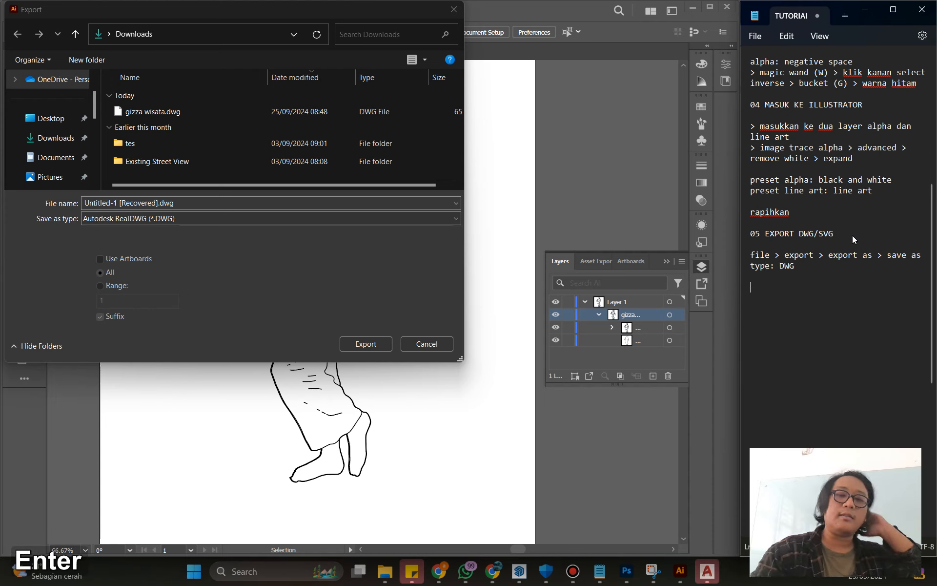
Step: Switch to AutoCAD and open gizza wisata.dwg from the Downloads folder
left_click(707, 570)
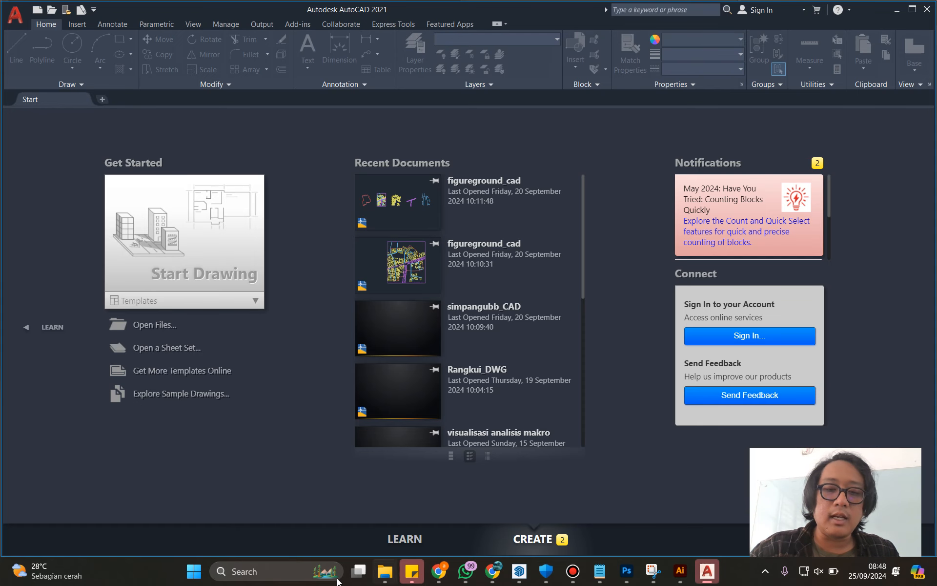
left_click(385, 571)
left_click_drag(410, 142, 411, 404)
left_click_drag(301, 309, 299, 306)
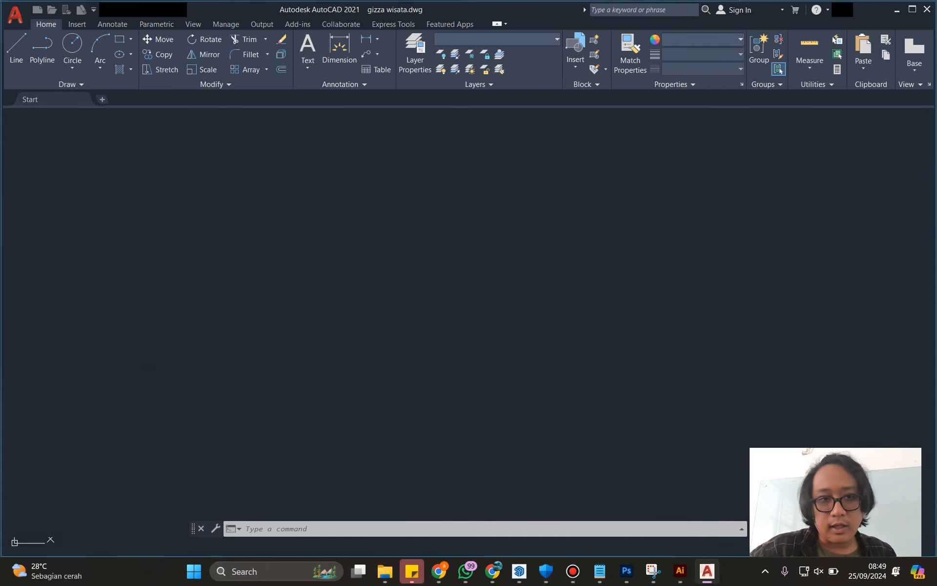
key("alt")
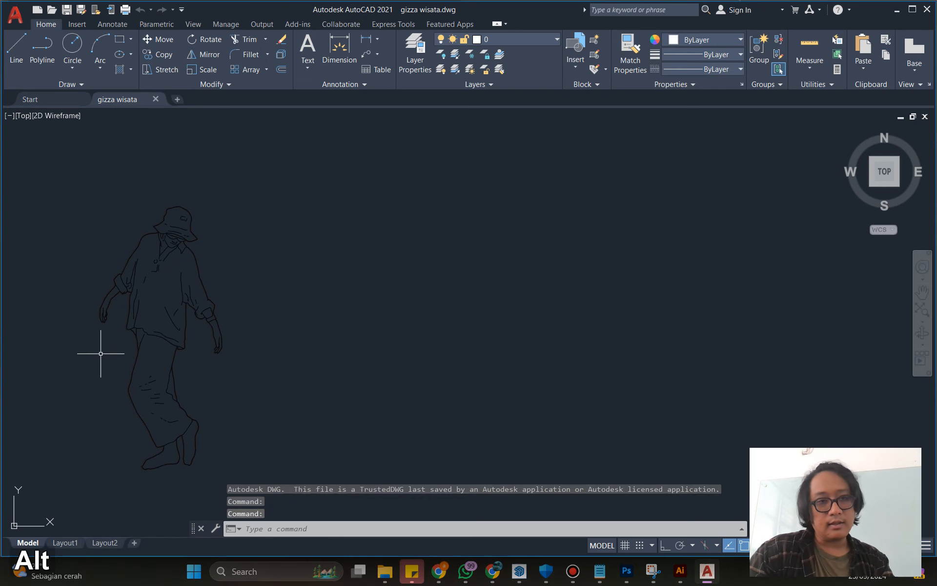
Step: Examine the imported figure in model space from close up and from far away
scroll(58, 355, "up", 2)
scroll(67, 381, "down", 4)
mouse_move(67, 380)
left_mouse_down()
mouse_move(306, 279)
mouse_move(342, 340)
left_mouse_up()
scroll(300, 294, "down", 2)
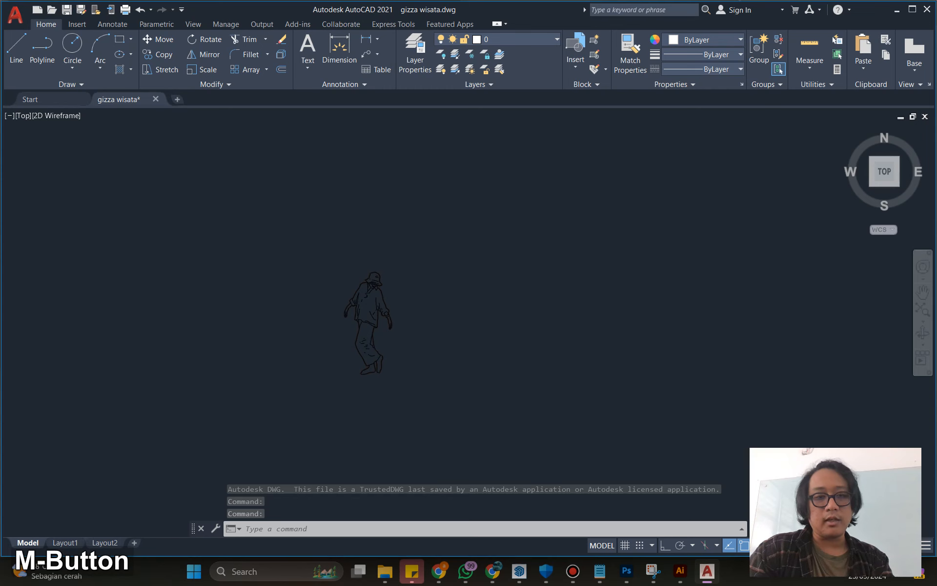
scroll(406, 271, "down", 11)
scroll(398, 288, "up", 12)
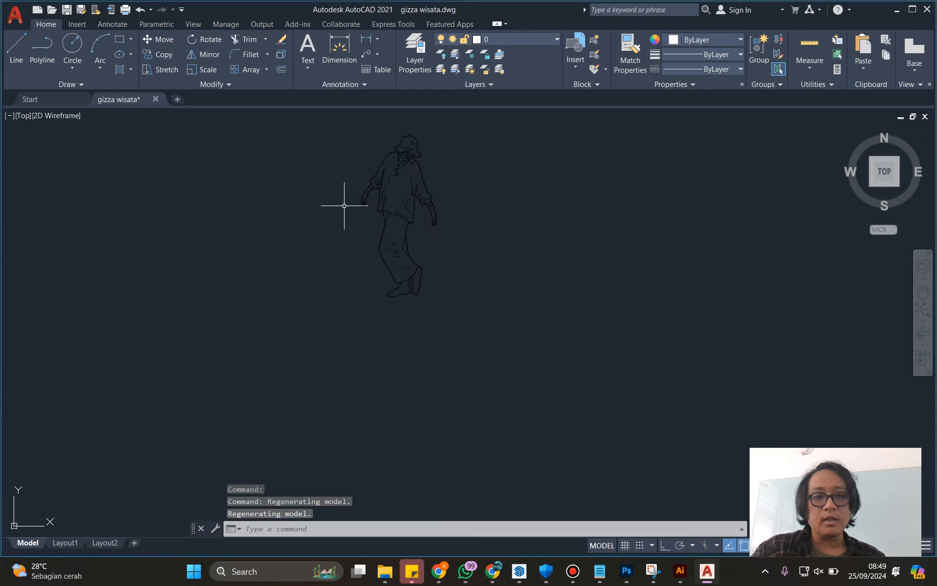
scroll(345, 203, "down", 5)
left_click_drag(345, 203, 326, 291)
Step: Draw a wide rectangle just to the right of the figure with the Rectangle command
type("re")
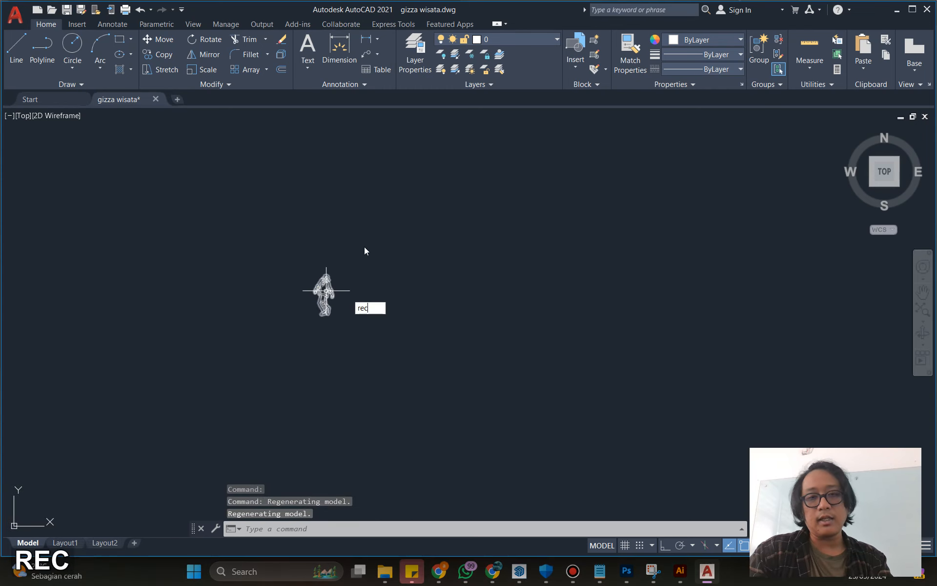
type("c")
key("space")
left_click(354, 257)
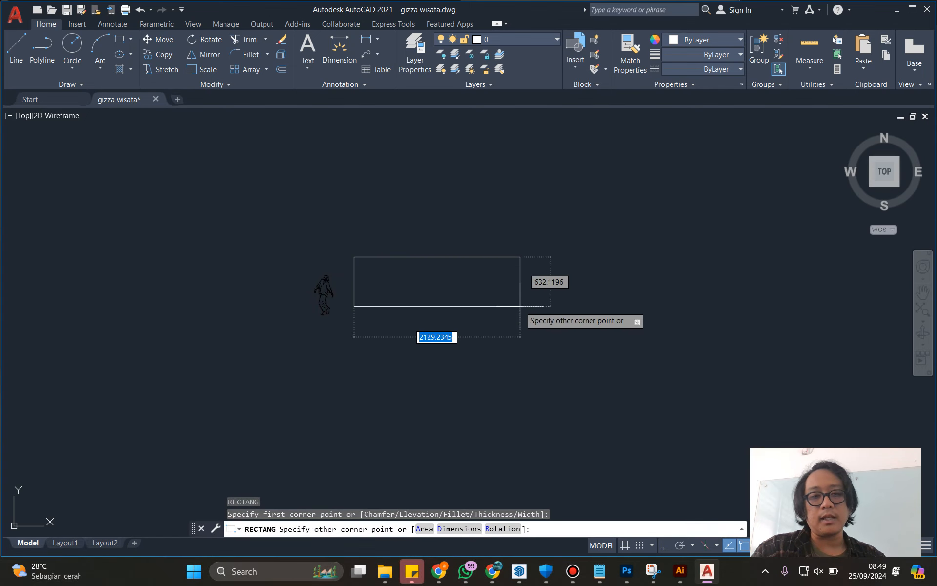
left_click(531, 323)
key("space")
scroll(273, 336, "up", 4)
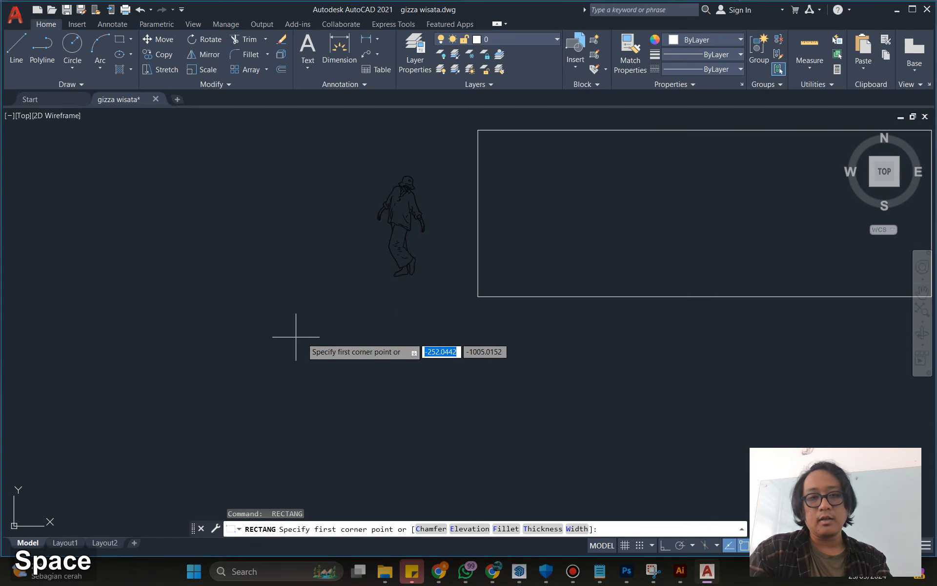
key("Escape")
Step: Move the whole figure to the right so that it overlaps the rectangle's left edge
left_click(431, 228)
left_click(395, 264)
left_click_drag(424, 264, 371, 306)
type("m")
key("space")
left_click(363, 307)
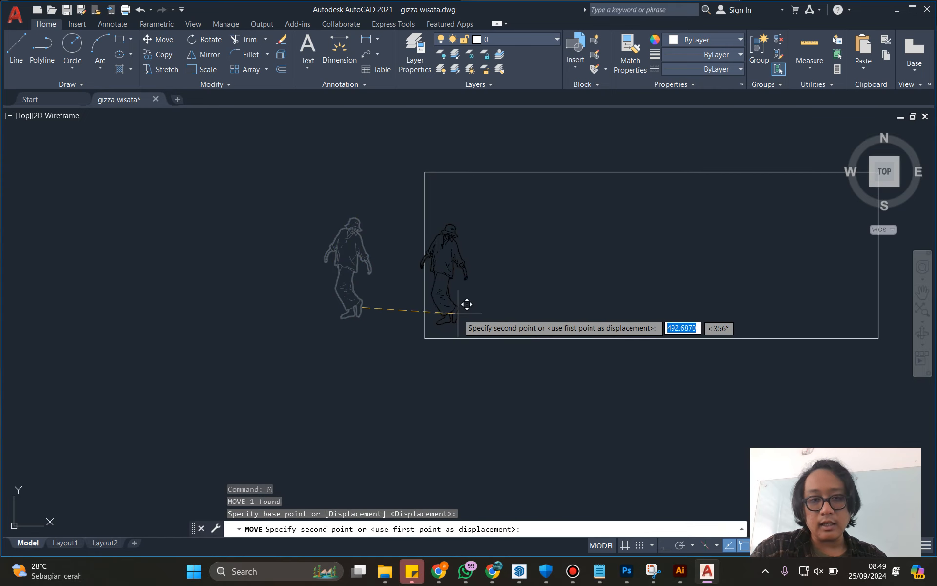
left_click(442, 306)
Step: Examine how the figure's line work overlaps the rectangle's left edge, and select the whole figure to inspect it as one object
scroll(429, 308, "up", 8)
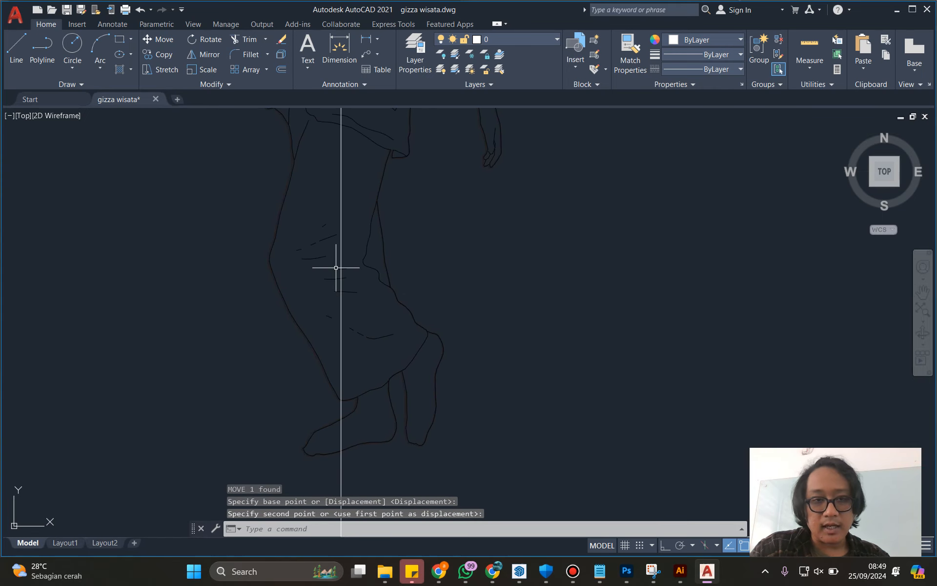
scroll(361, 292, "down", 6)
scroll(368, 219, "up", 8)
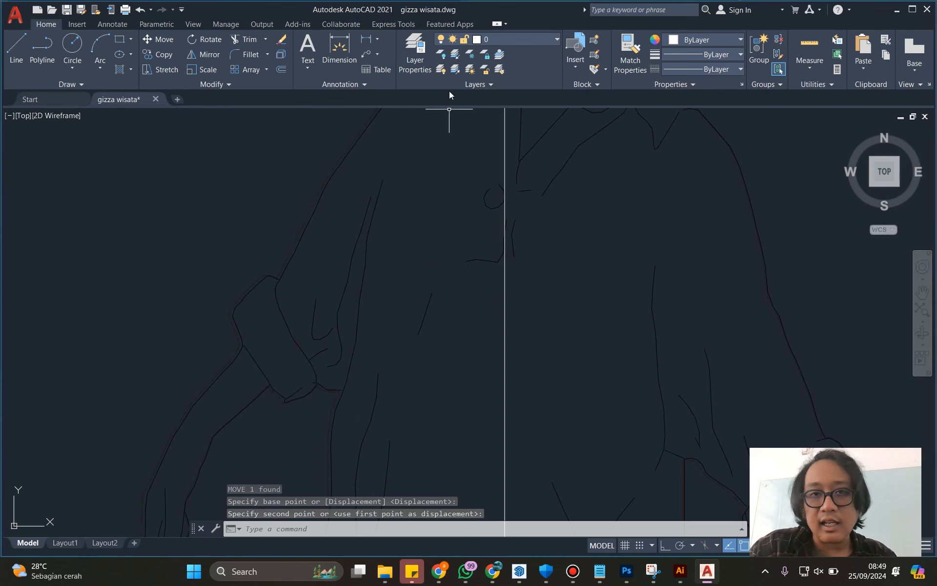
scroll(404, 172, "down", 4)
scroll(477, 259, "down", 4)
scroll(498, 258, "up", 2)
left_click(513, 227)
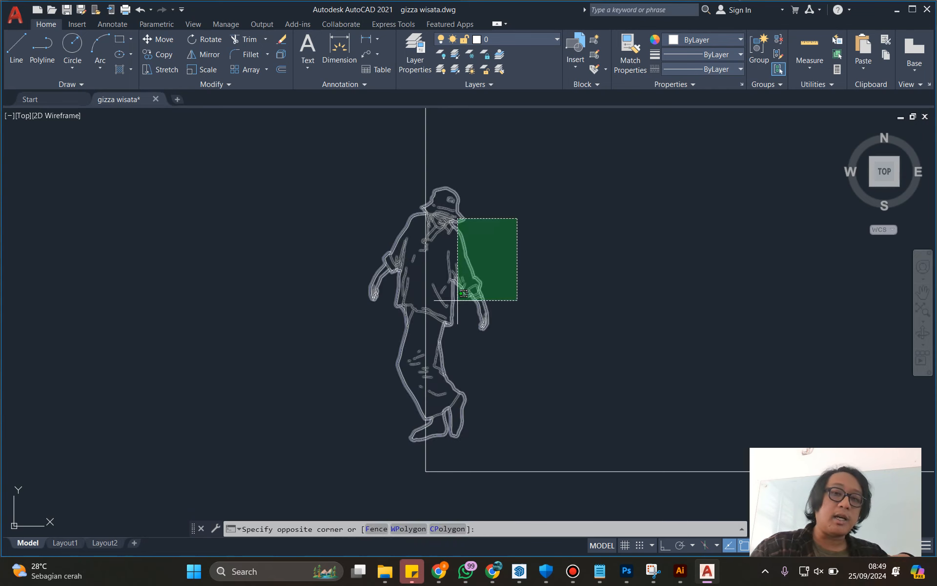
left_click(478, 302)
scroll(536, 298, "down", 4)
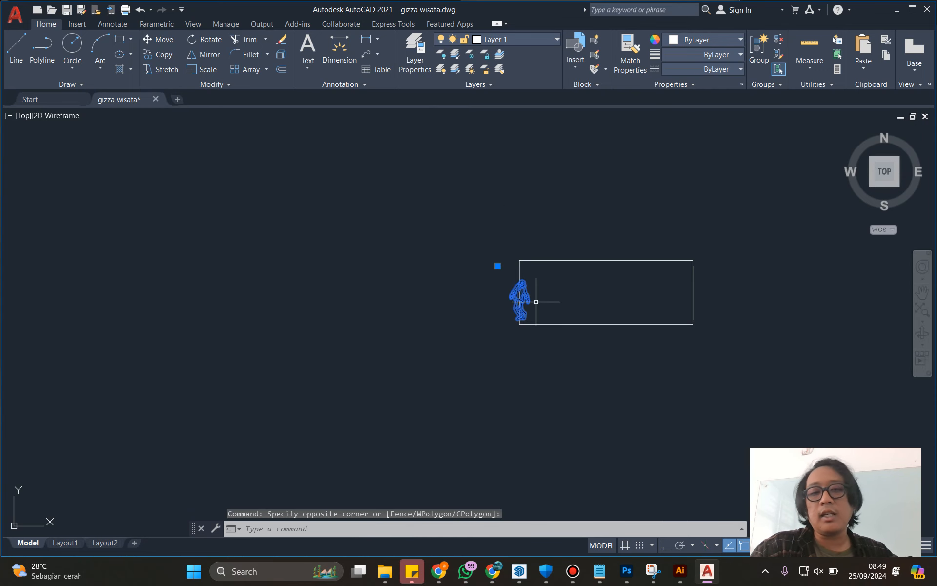
left_click_drag(583, 299, 464, 297)
scroll(379, 304, "up", 3)
left_click_drag(627, 238, 509, 251)
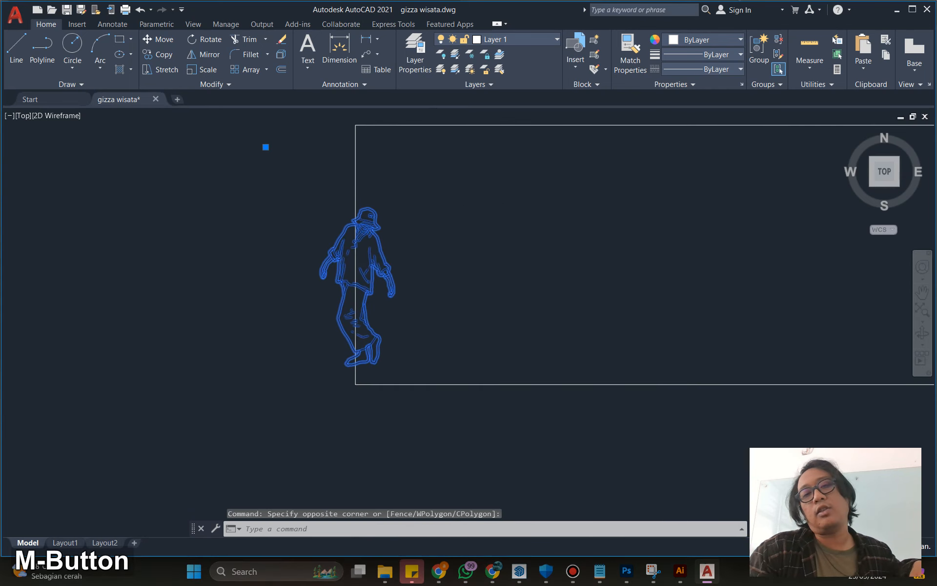
key("Escape")
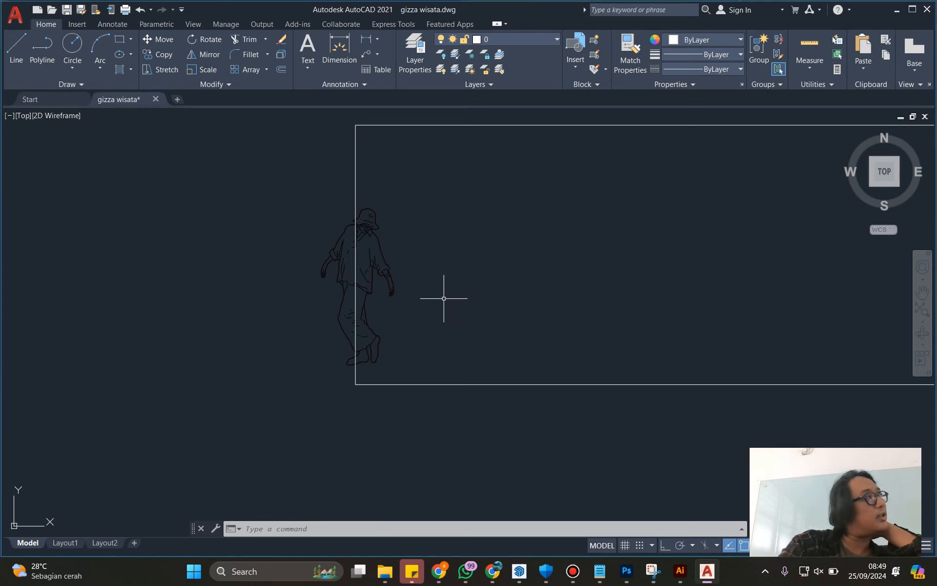
left_click_drag(432, 246, 395, 249)
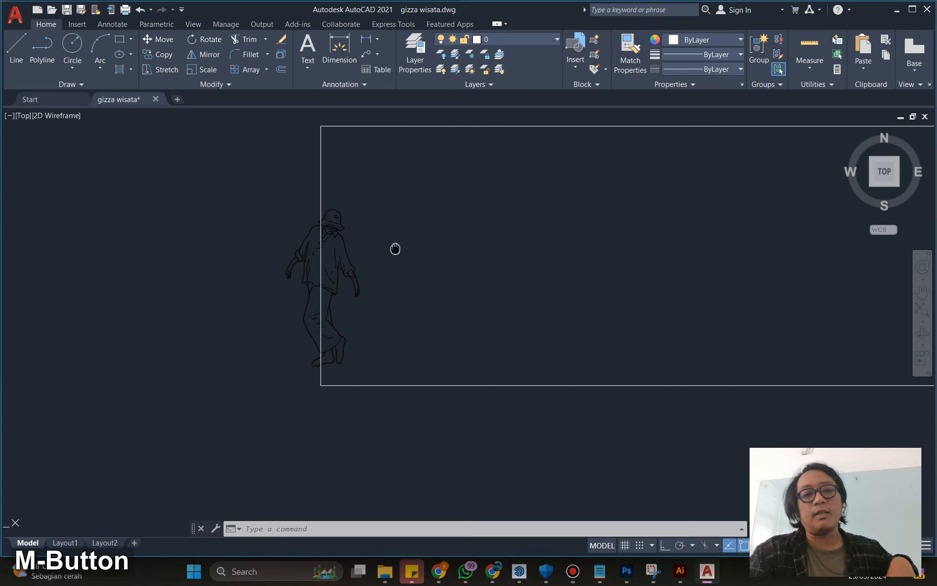
scroll(290, 302, "down", 6)
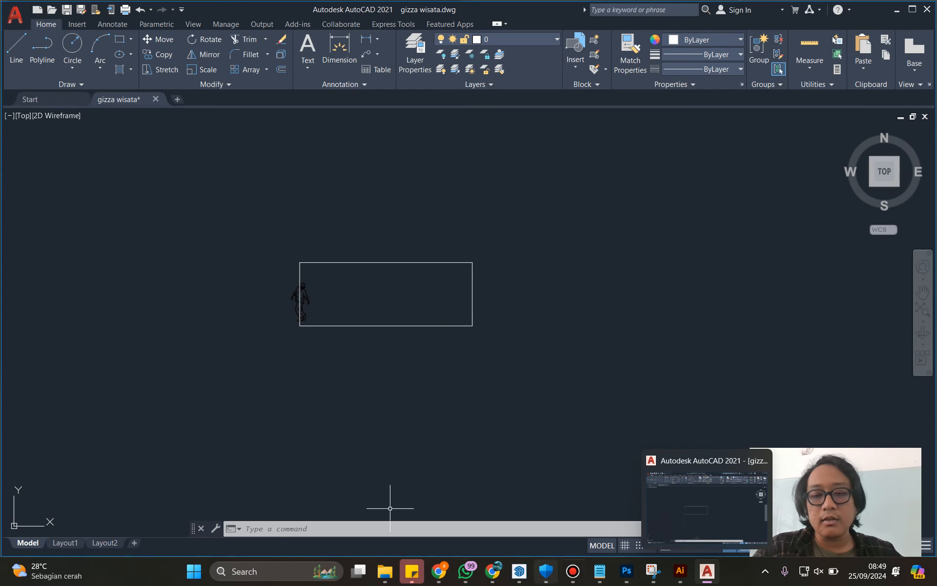
Step: Switch to SketchUp and import gizza wisata.dwg from the Downloads folder into the open model
left_click(519, 571)
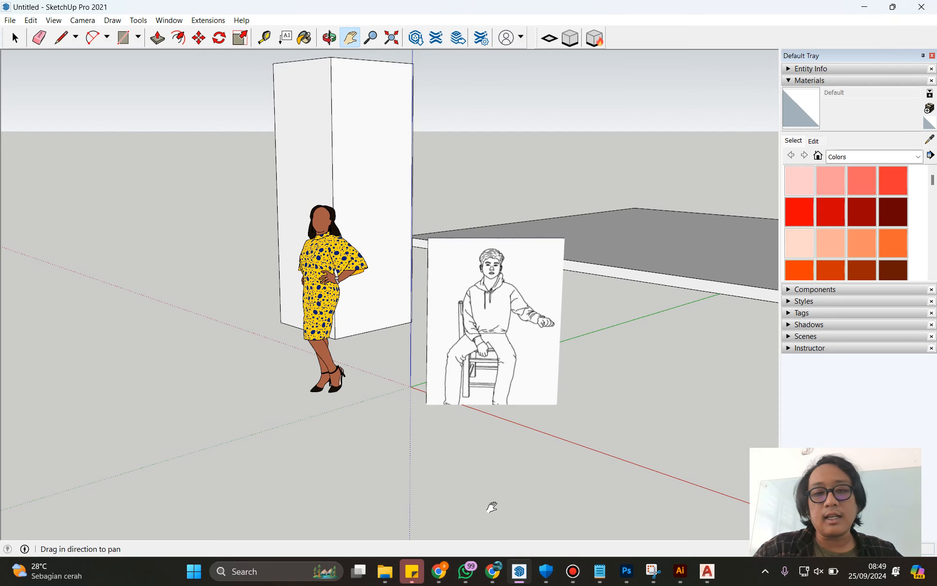
left_click(9, 20)
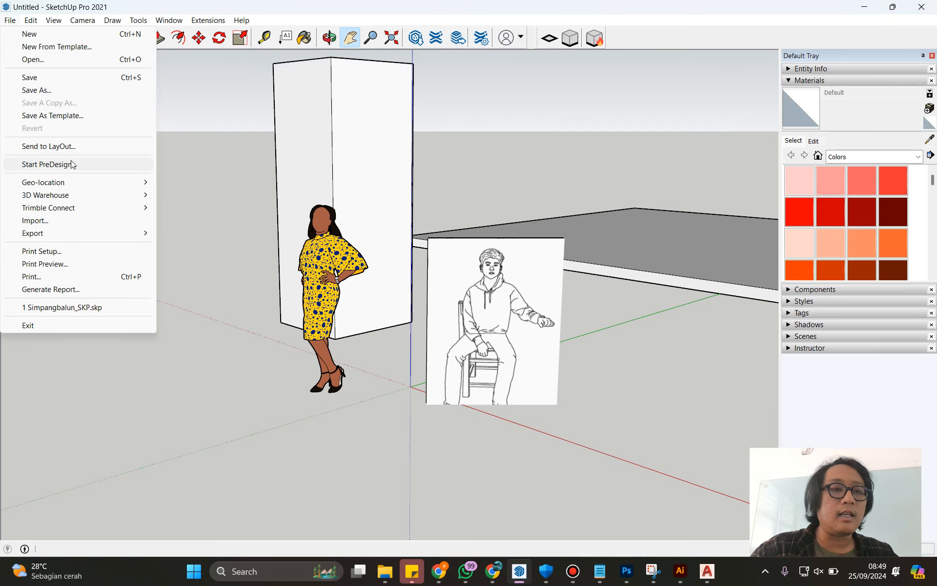
left_click(118, 220)
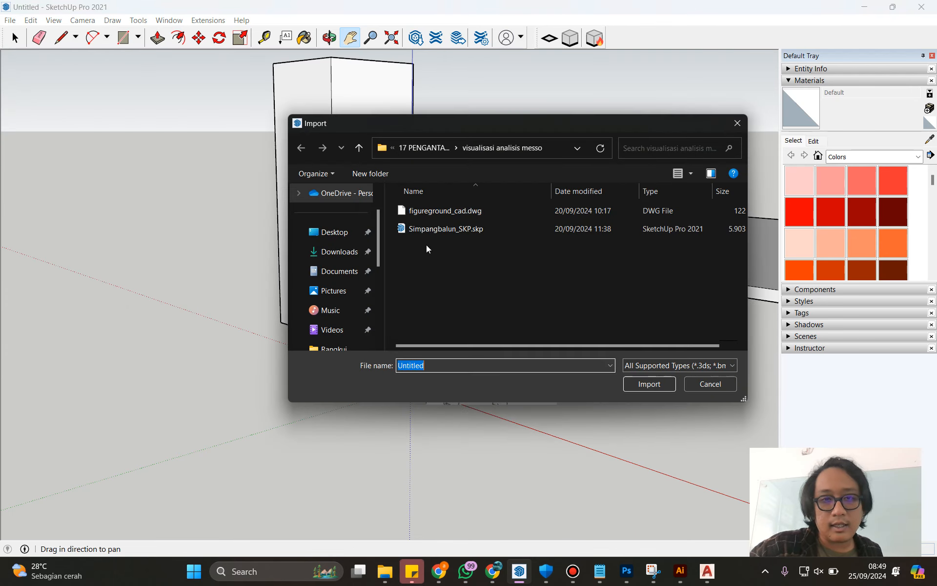
left_click(349, 298)
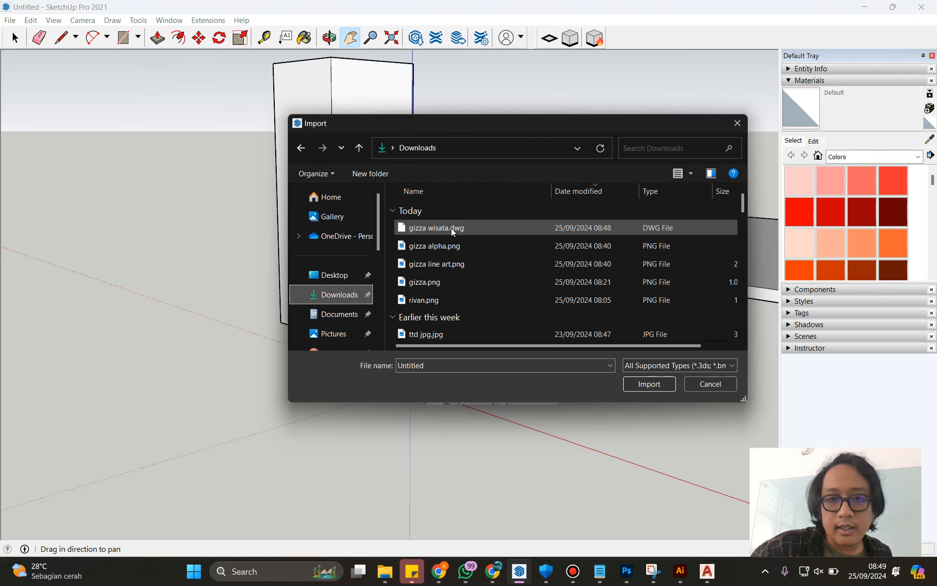
left_click(478, 227)
left_click(649, 384)
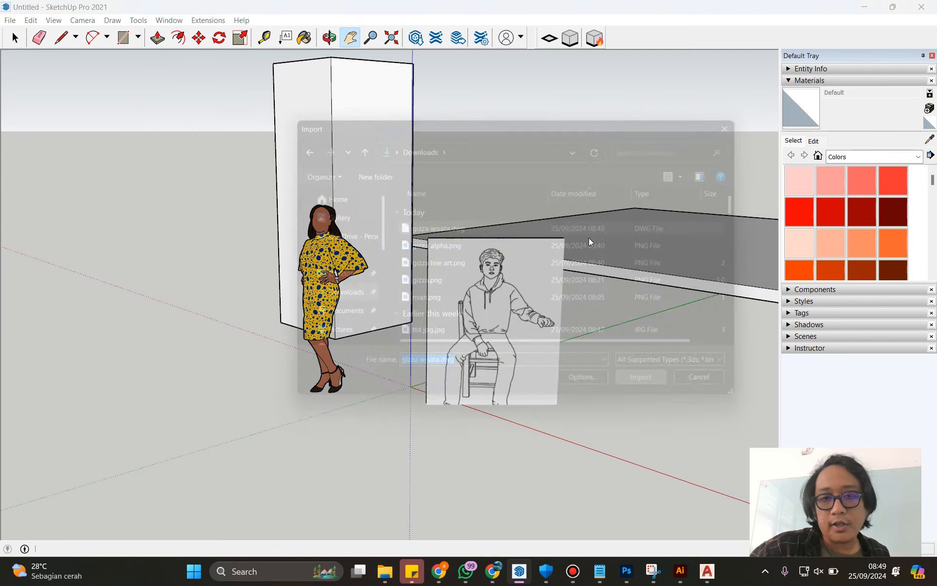
left_click(522, 373)
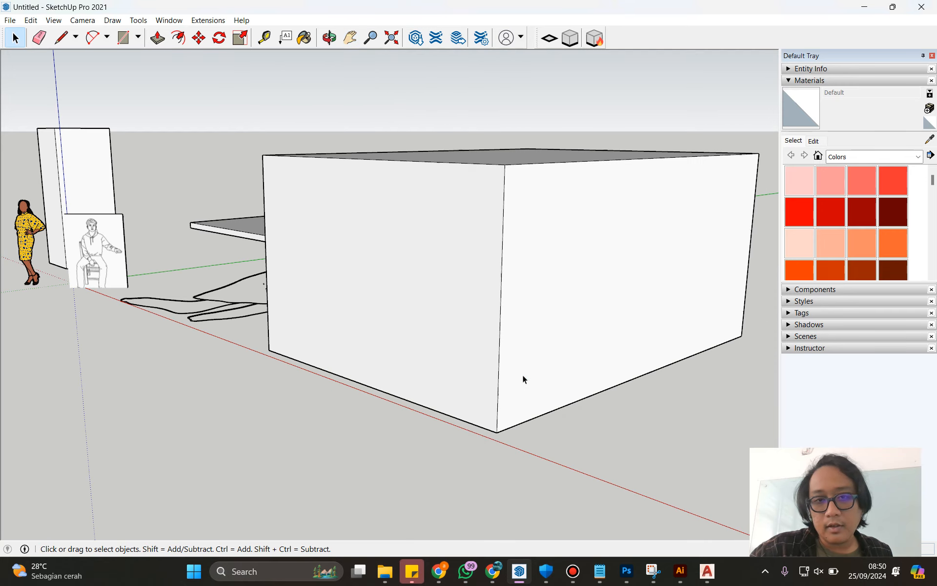
Step: Delete the large flat slab that covers the upper part of the imported figure
left_click_drag(243, 305, 367, 367)
scroll(342, 339, "down", 5)
left_click_drag(312, 320, 332, 376)
key("h")
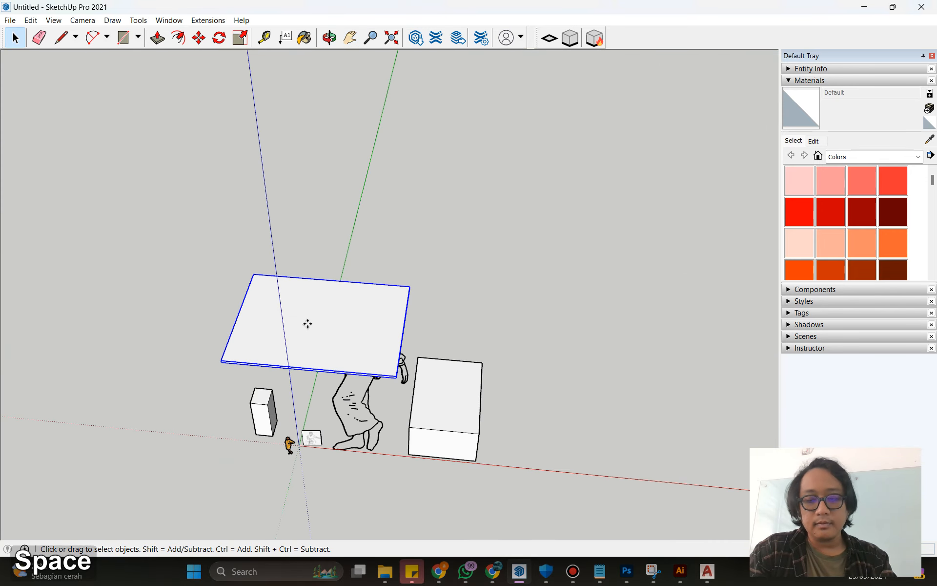
key("Delete")
key("space")
scroll(392, 413, "up", 5)
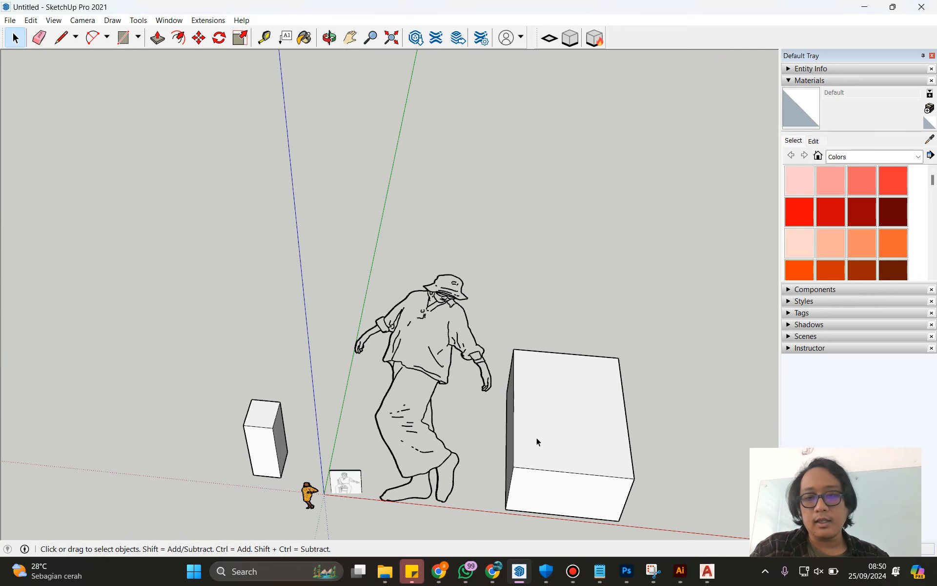
Step: Open the imported figure's group and inspect its separate overlapping outlines along the trouser leg
key("space")
scroll(412, 408, "up", 8)
left_click(413, 406)
left_click(414, 406)
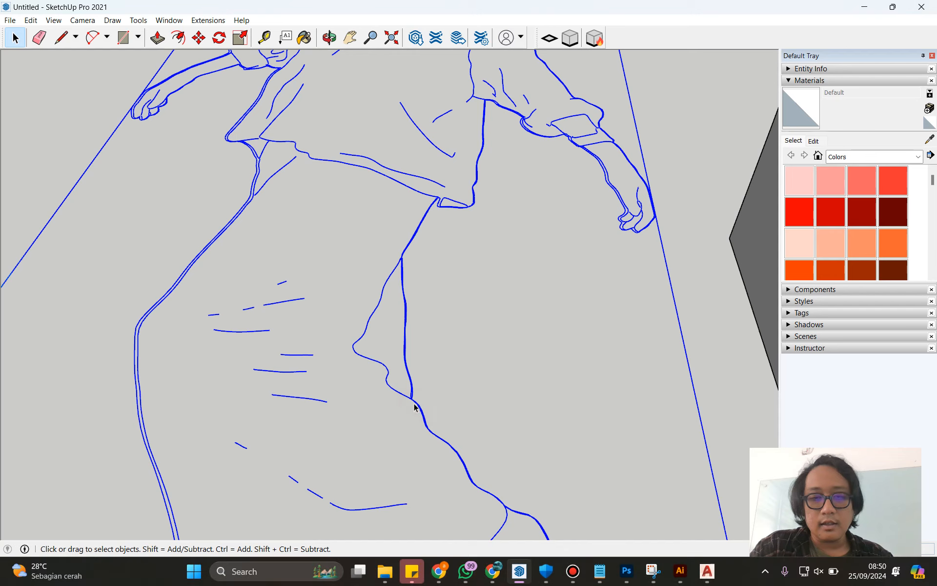
scroll(414, 406, "up", 3)
left_click(409, 395)
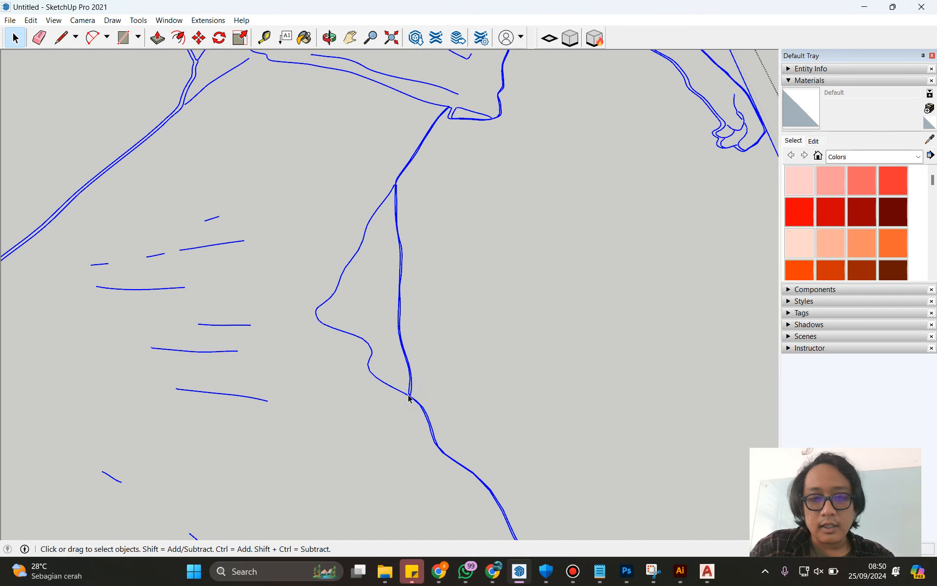
scroll(411, 395, "up", 2)
double_click(412, 391)
left_click(412, 391)
scroll(412, 393, "down", 4)
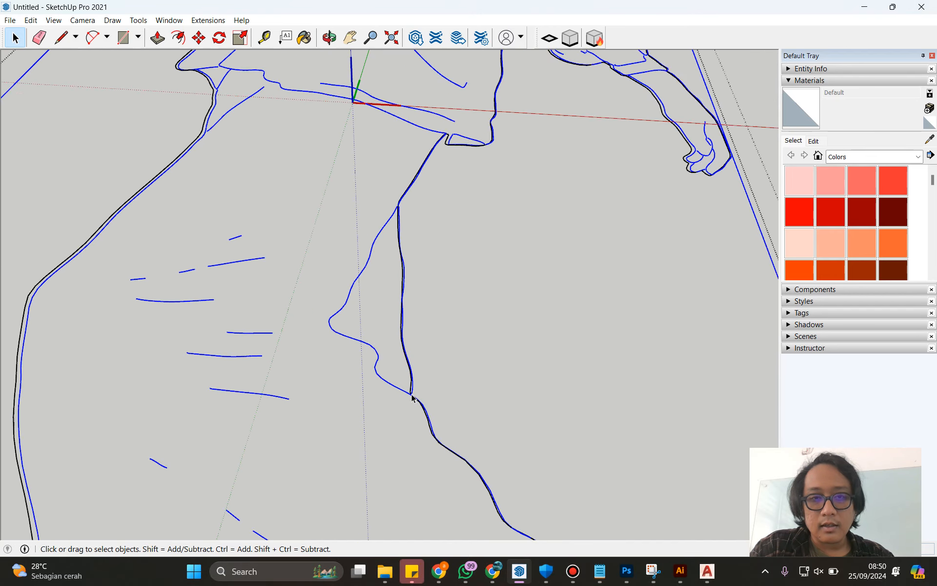
scroll(413, 393, "up", 4)
left_click(410, 381)
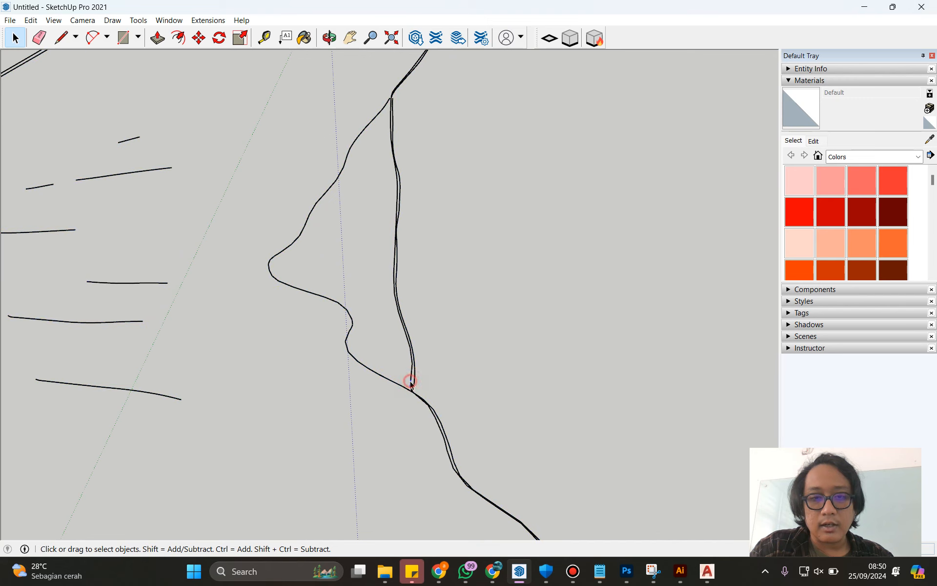
scroll(411, 373, "up", 2)
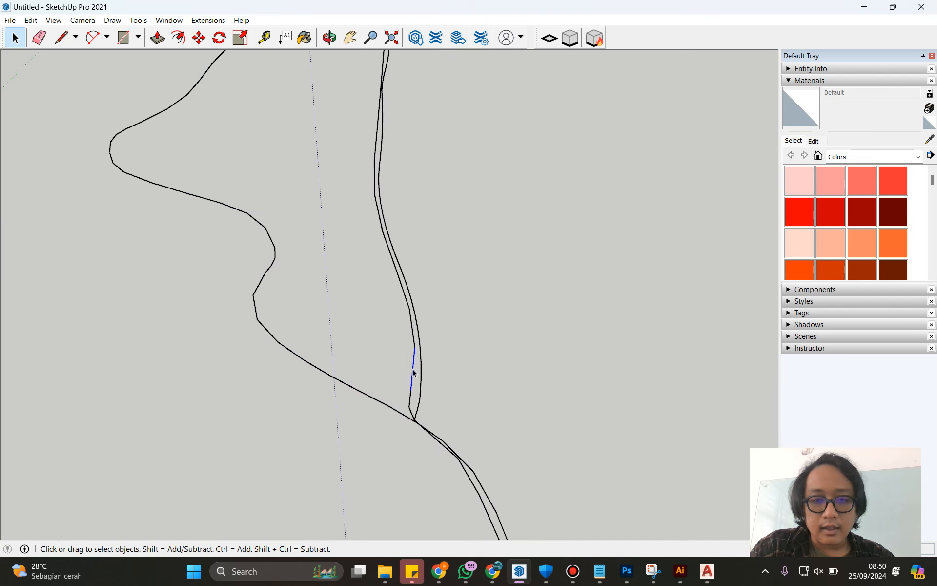
left_click(422, 371)
scroll(422, 375, "down", 10)
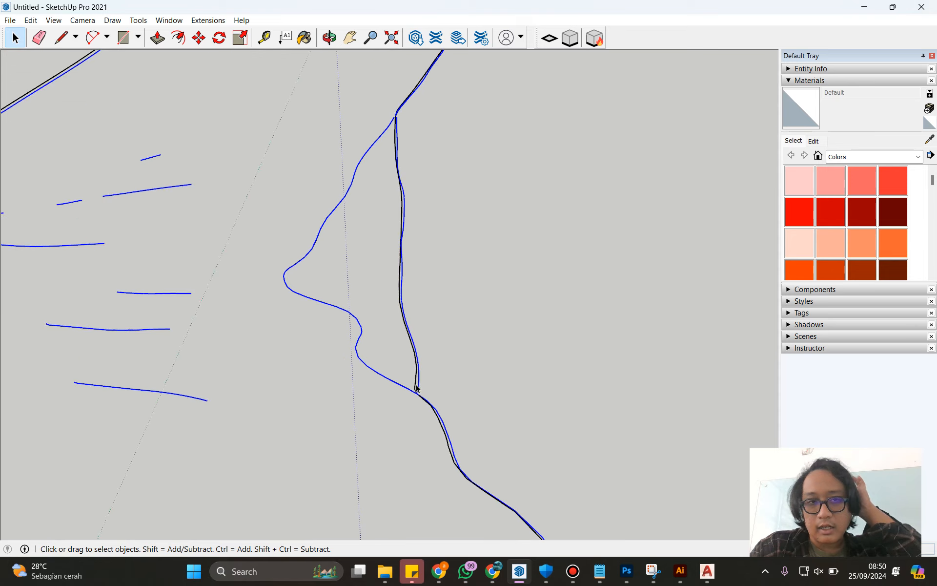
left_click(579, 126)
scroll(581, 105, "down", 3)
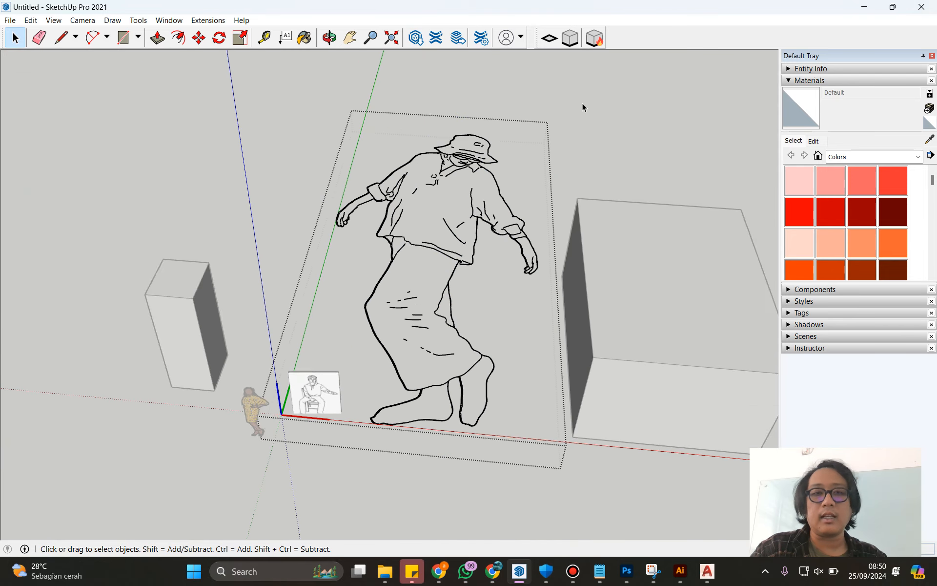
left_click(582, 102)
left_click_drag(583, 100, 418, 201)
scroll(461, 237, "down", 5)
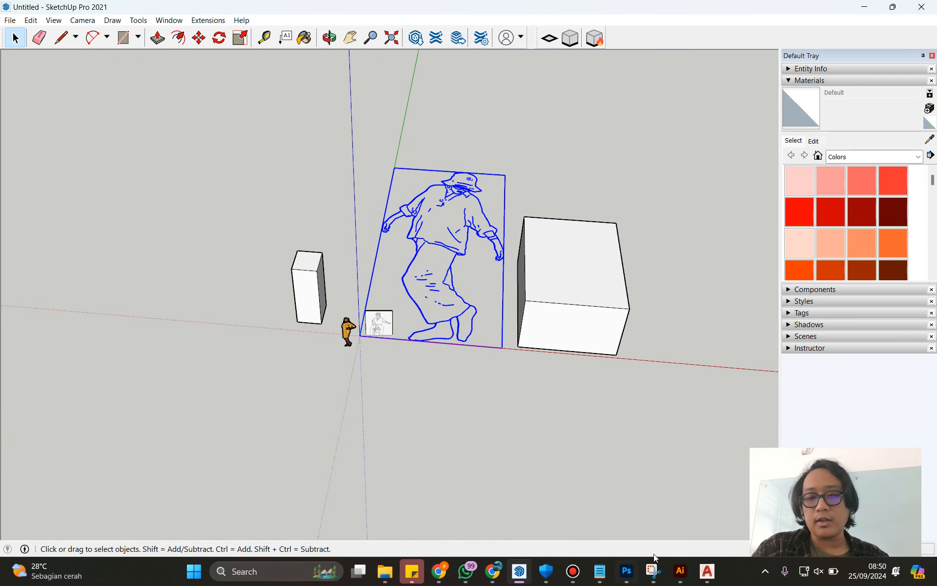
Step: Bring up the tutorial notes beside the SketchUp window and start a new paragraph after the DWG export line
left_click(605, 575)
mouse_move(690, 10)
left_mouse_down()
mouse_move(2, 142)
mouse_move(1, 183)
left_mouse_up()
left_click(817, 267)
key("Return")
key("Return")
type("06 C")
key("BackSpace")
key("BackSpace")
key("BackSpace")
key("BackSpace")
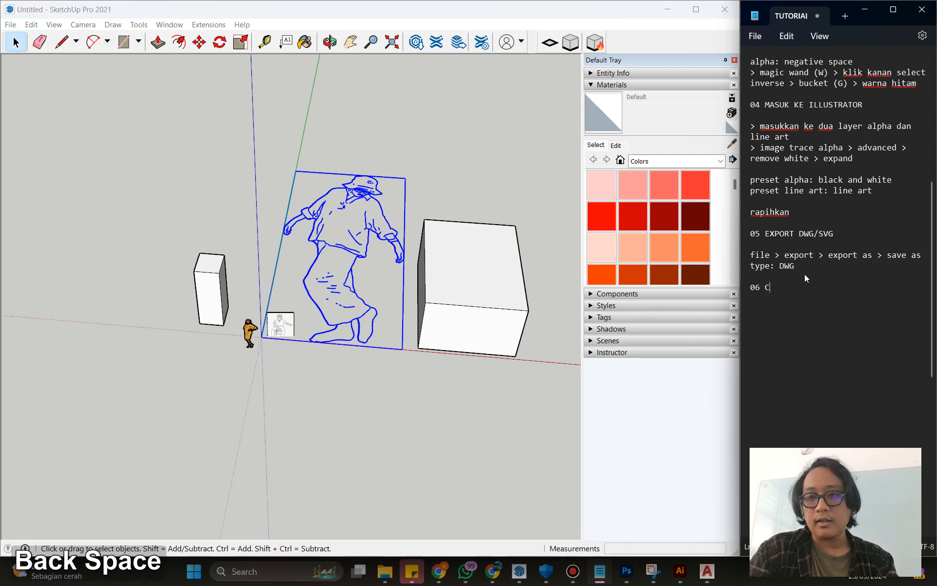
Step: Add the note "Coba lihat di CAD" and a section headed "06 BIKIN COMPONENT SKETCHUP" with the line "import DWG"
type("Coba lihat di CAD")
key("Return")
key("Return")
type("06 B")
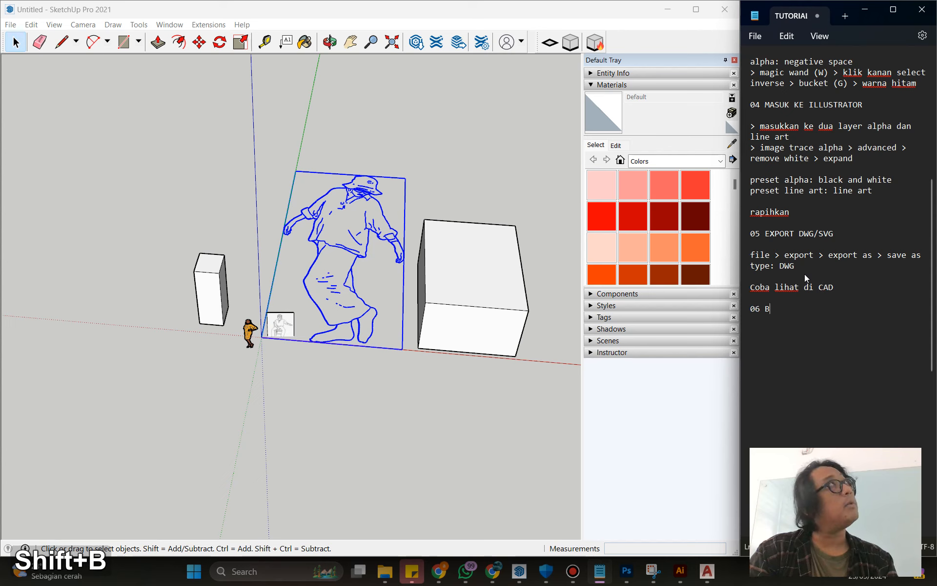
type("IKIN COMPONEN")
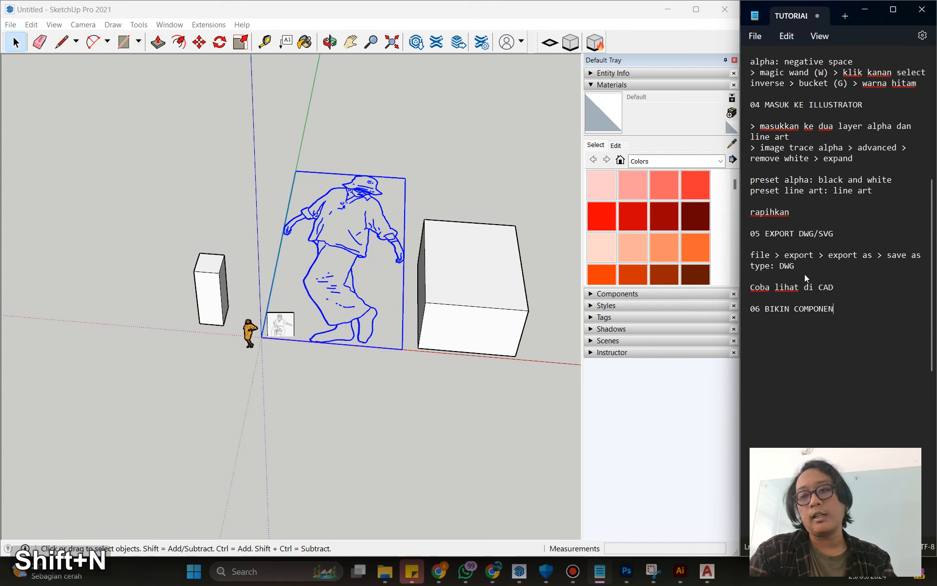
type("T SKETCHUP")
key("Return")
key("Return")
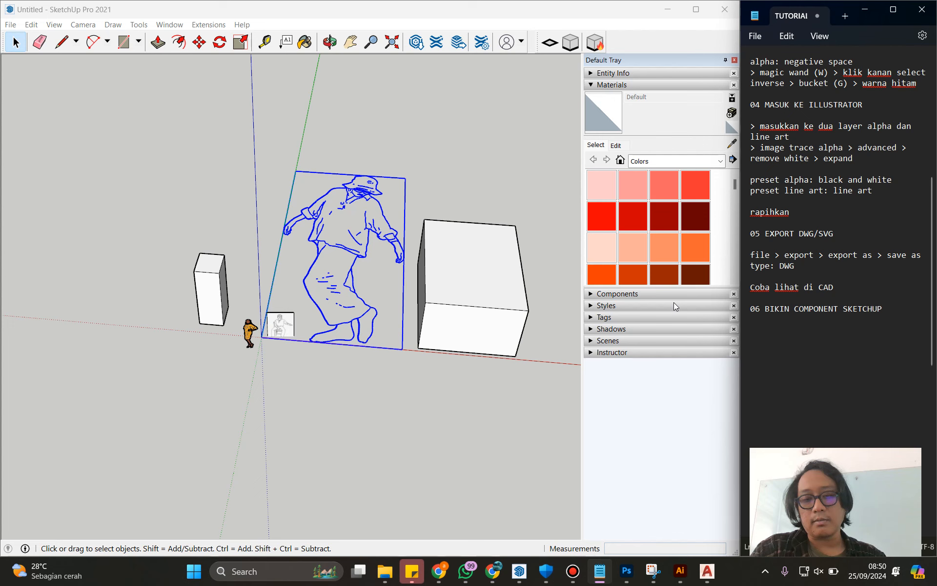
type("import DWG")
Step: Rotate the imported figure in the SketchUp model 90 degrees about the red axis so that it stands upright
left_click(407, 338)
scroll(408, 339, "up", 3)
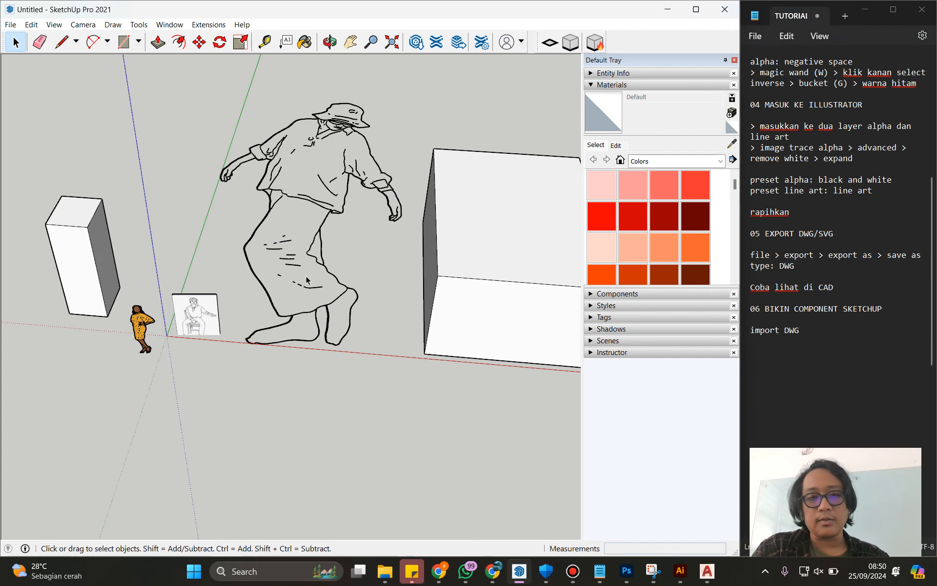
left_click(326, 274)
left_click_drag(400, 347, 179, 281)
key("q")
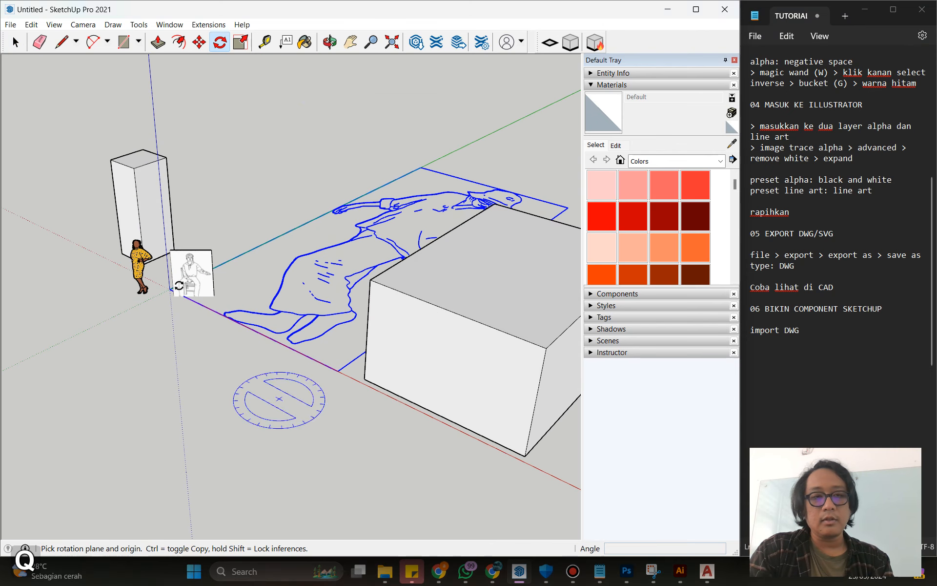
left_click(148, 207)
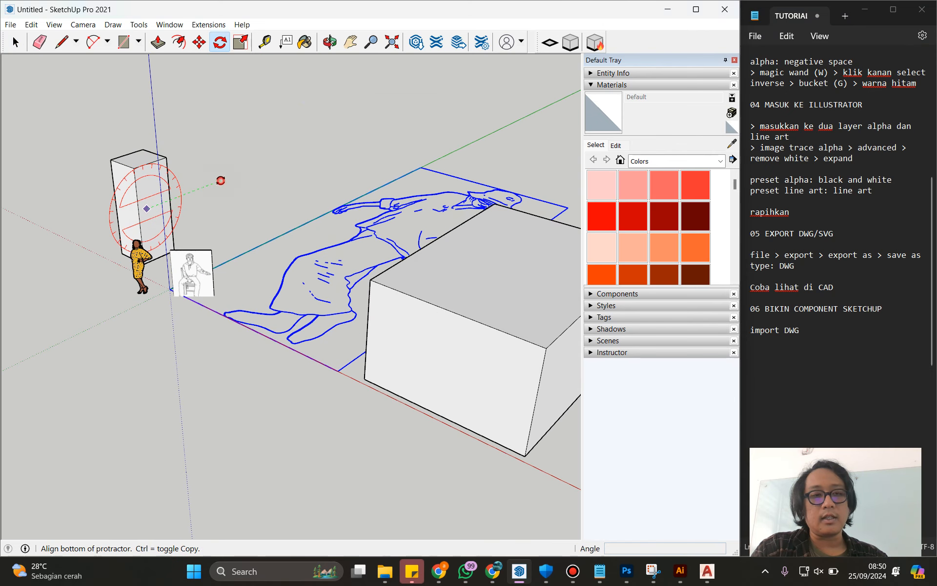
left_click(221, 180)
type("90")
key("Return")
Step: Move the upright figure down to ground level in front of the large box, aligned with its front bottom edge
scroll(278, 265, "down", 2)
left_click_drag(278, 265, 302, 283)
key("m")
left_click(281, 242)
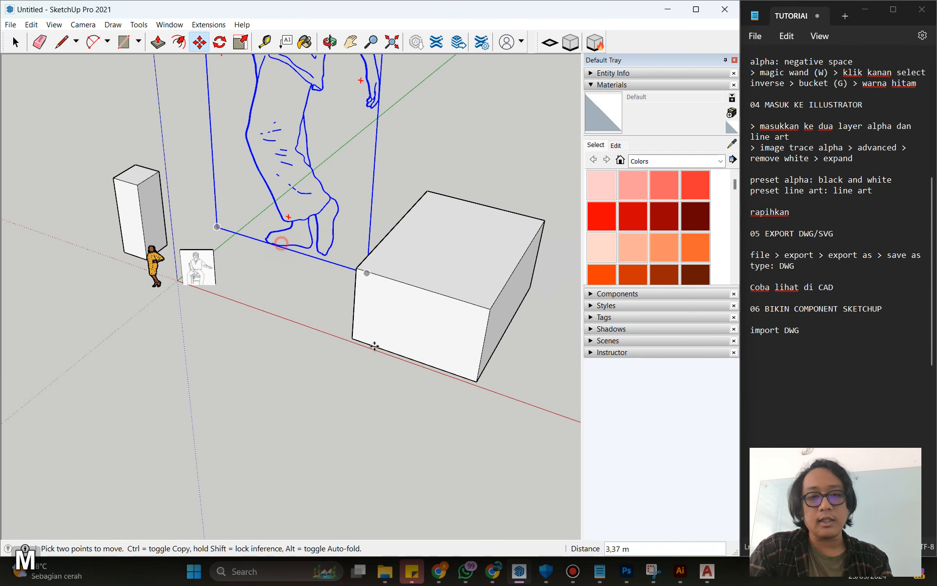
left_click(390, 341)
scroll(388, 337, "up", 5)
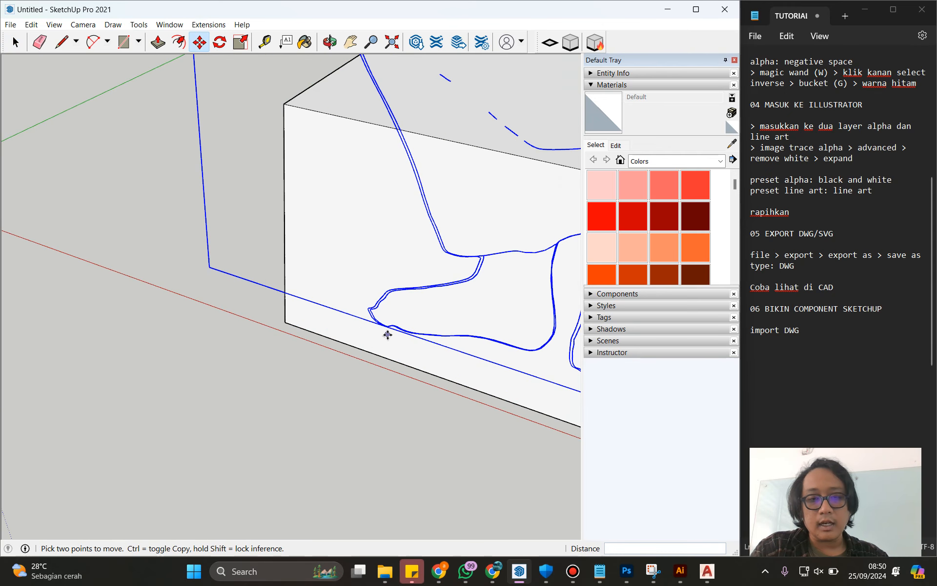
scroll(388, 335, "up", 2)
left_click(380, 320)
left_click(312, 347)
scroll(334, 375, "down", 2)
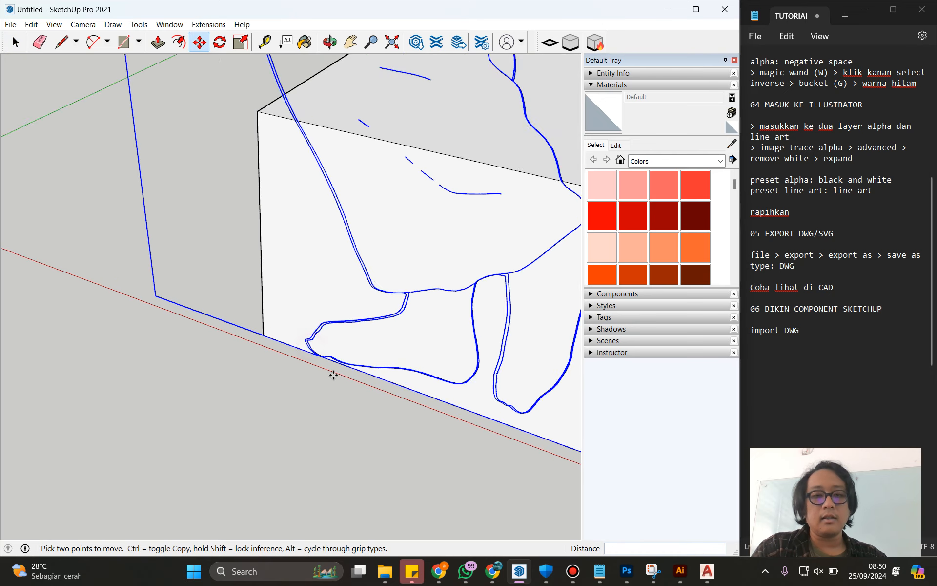
Step: Scale the figure down uniformly from its upper corner to about 0.17 so that it is roughly person-sized
scroll(332, 374, "down", 5)
left_click_drag(329, 350, 430, 357)
scroll(430, 358, "down", 3)
key("s")
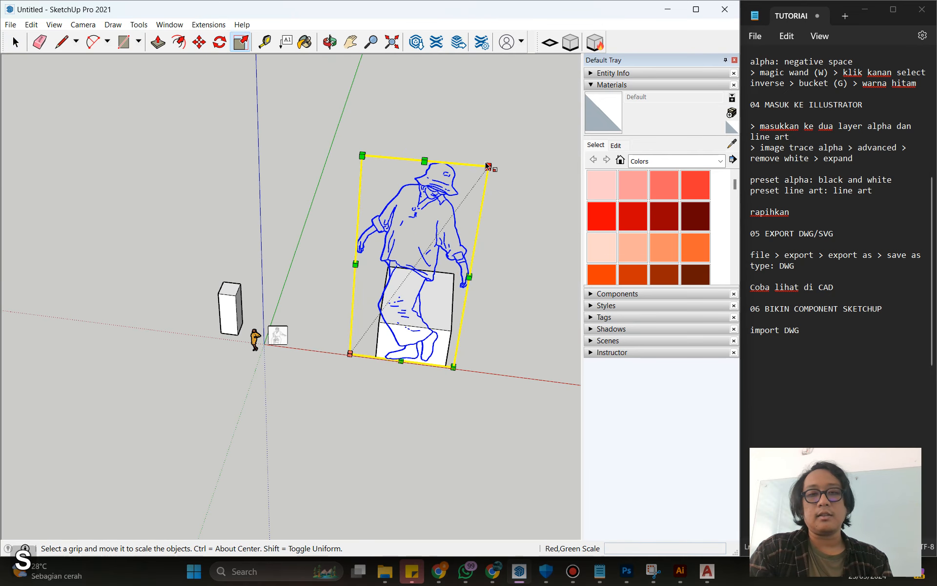
left_click_drag(486, 169, 373, 320)
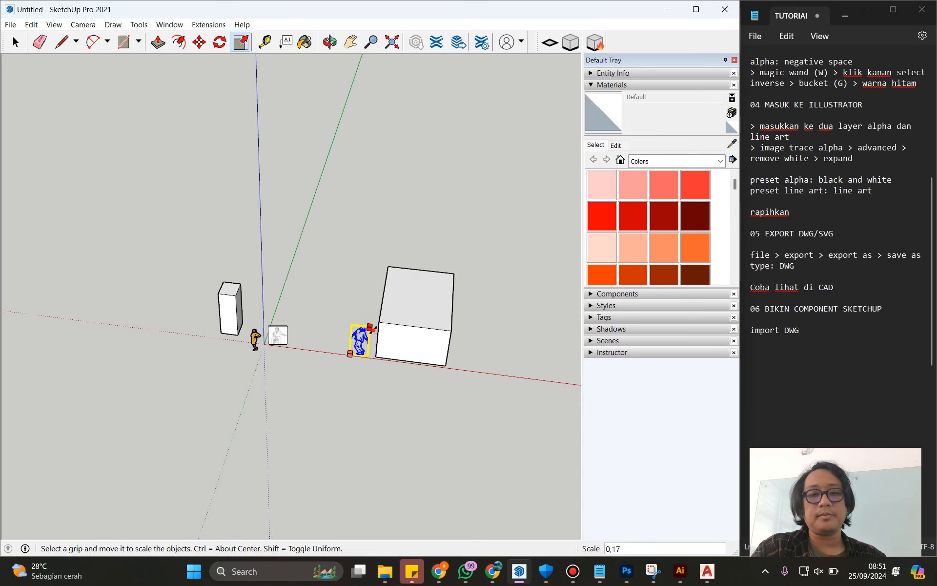
left_click_drag(371, 363, 393, 218)
scroll(391, 293, "up", 4)
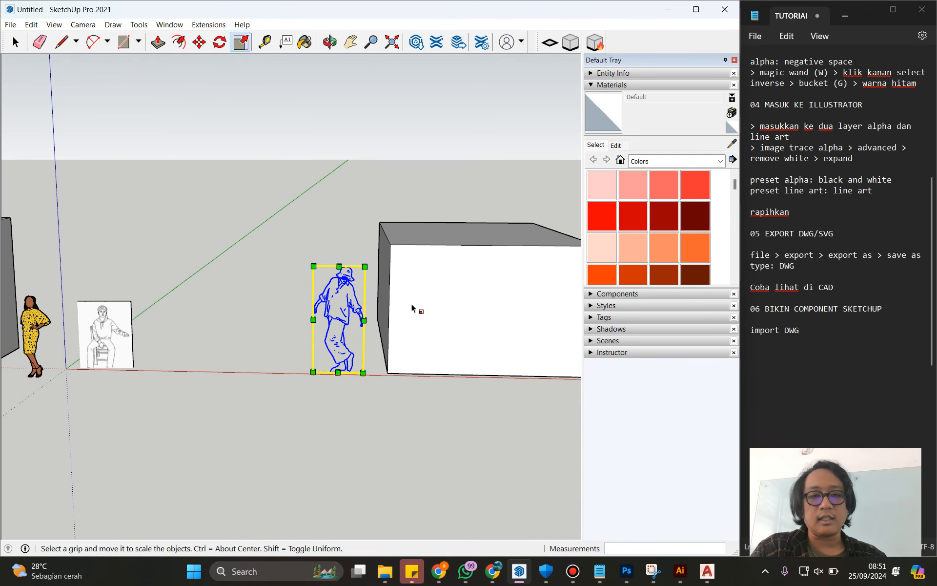
Step: Draw a 1.6 m reference line up the large box's front corner edge and across its front face to the opposite edge
key("h")
left_click_drag(456, 352, 285, 320)
key("space")
left_click(398, 337)
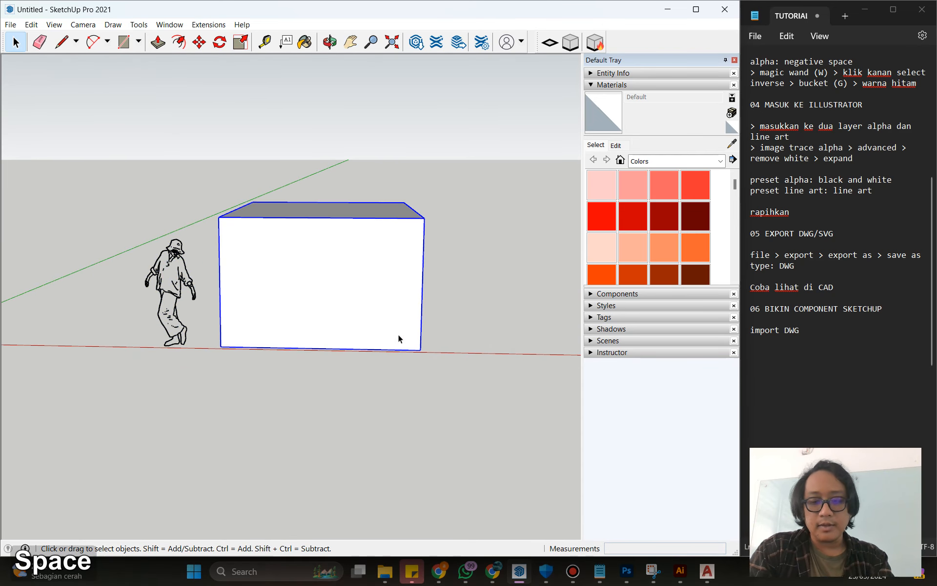
key("l")
left_click(421, 347)
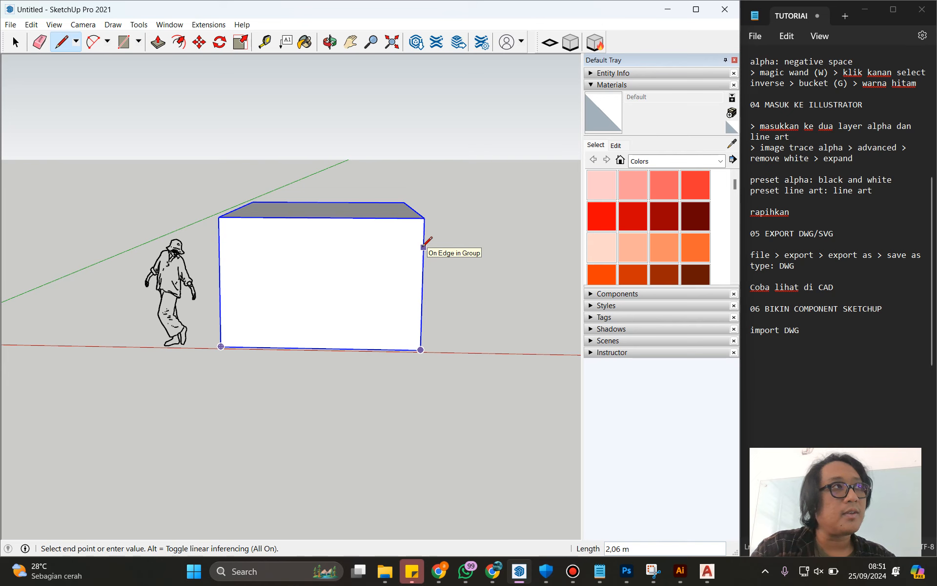
type("1")
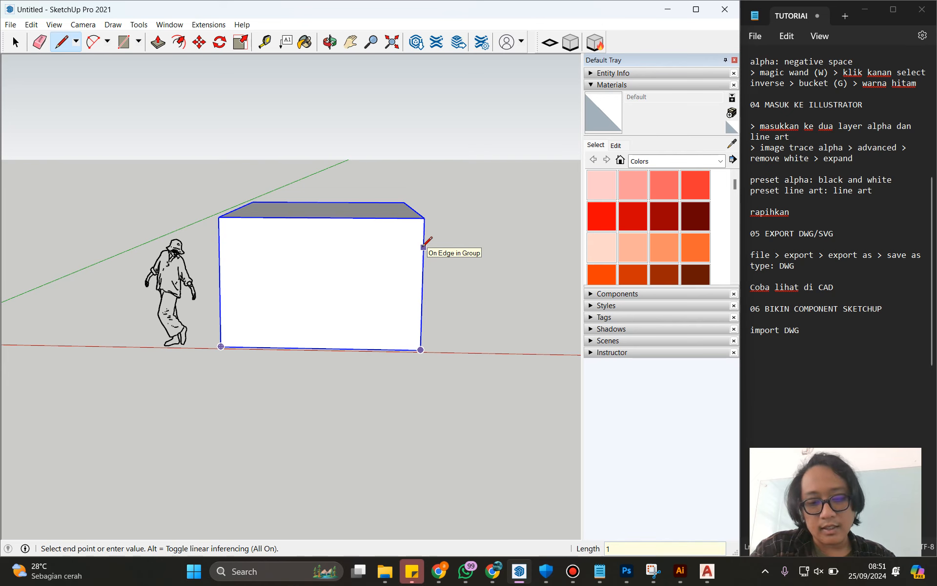
type(",06 m")
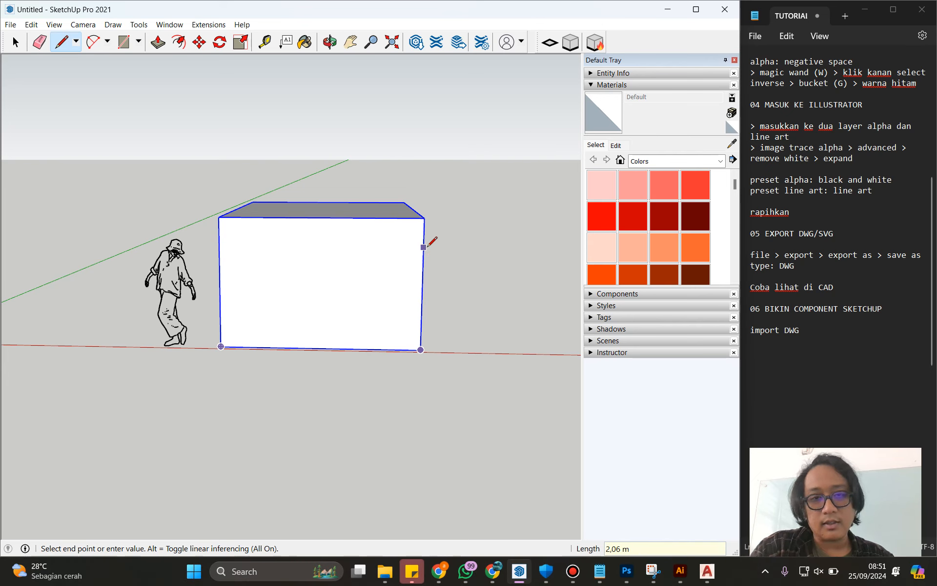
type("1")
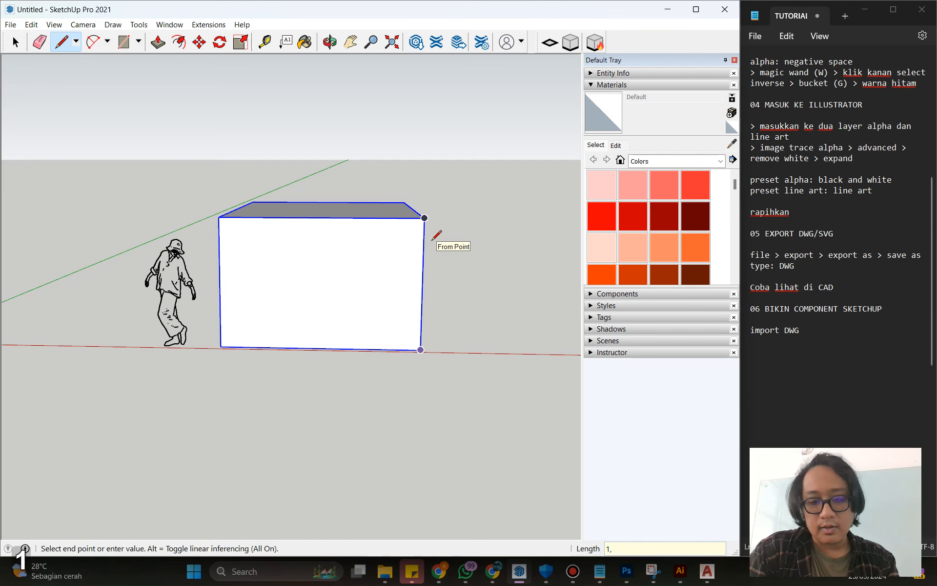
type(",6")
key("Return")
left_click(219, 267)
key("space")
Step: Move the line-art figure sideways so that it stands in front of the large box's front face
scroll(274, 305, "down", 3)
scroll(274, 309, "up", 3)
key("h")
left_click_drag(291, 307, 329, 249)
key("space")
scroll(234, 298, "up", 5)
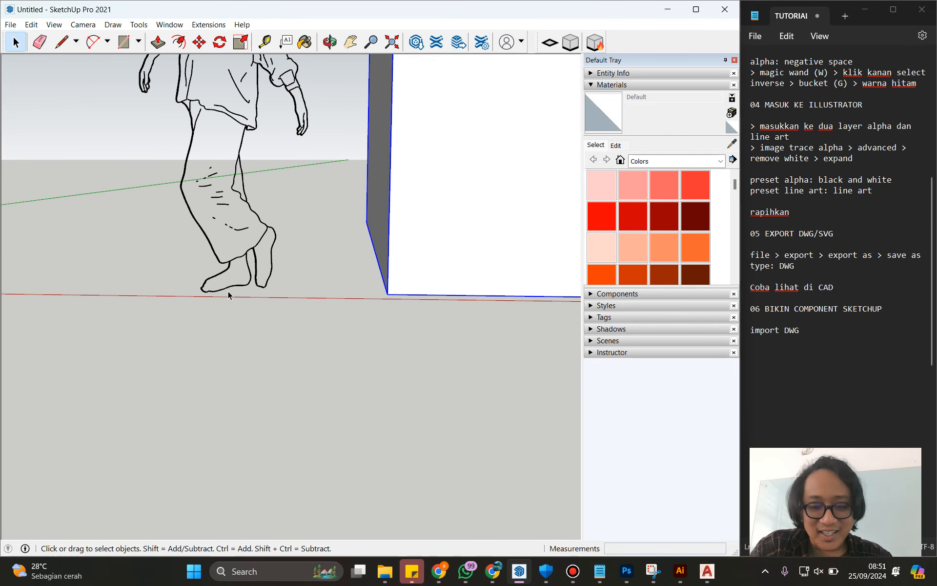
triple_click(231, 289)
scroll(213, 297, "down", 4)
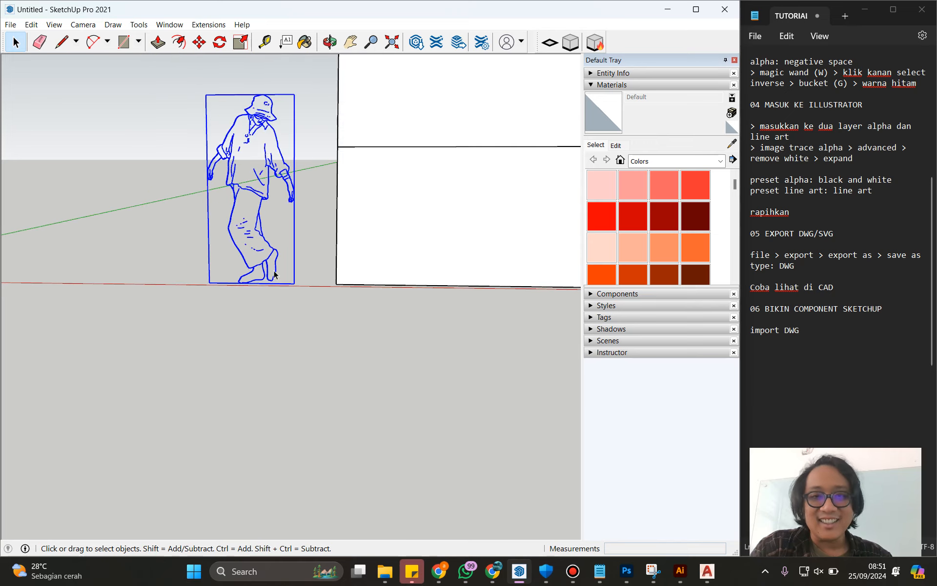
key("l")
key("space")
scroll(149, 316, "up", 3)
key("m")
left_click(154, 304)
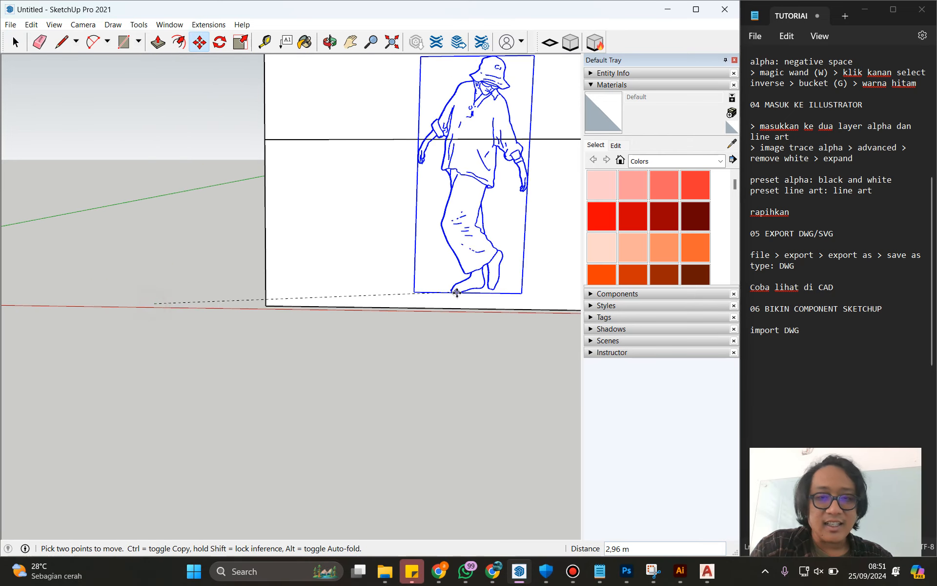
left_click(458, 307)
Step: Scale the figure down uniformly so that the top of its hat meets the 1.6 m reference line
scroll(479, 306, "down", 2)
key("s")
left_click_drag(507, 145, 484, 191)
key("space")
Step: Move the woman in the yellow dress over to the large box's front corner, beside the line-art figure
scroll(454, 225, "down", 5)
key("h")
mouse_move(314, 245)
left_mouse_down()
mouse_move(372, 245)
mouse_move(317, 254)
left_mouse_up()
key("space")
left_click(124, 251)
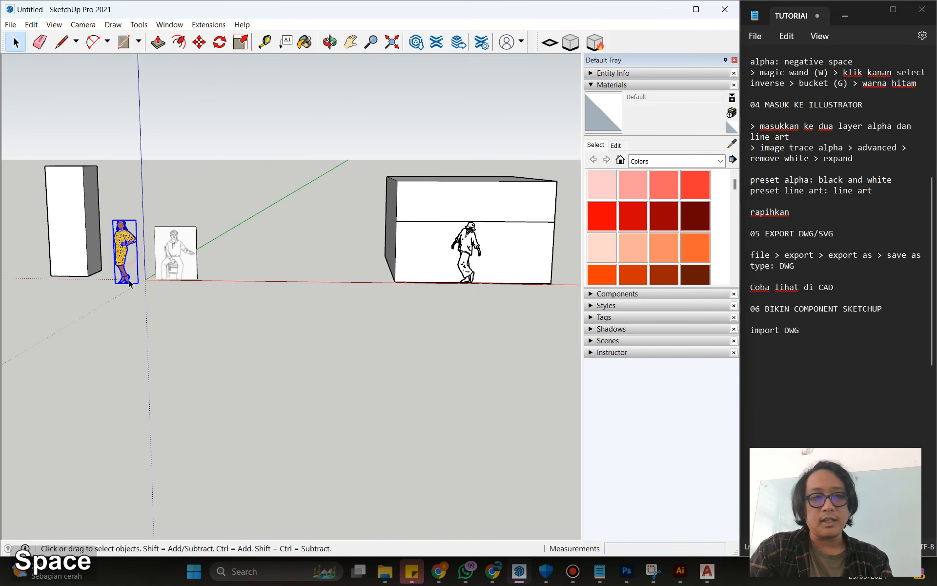
key("m")
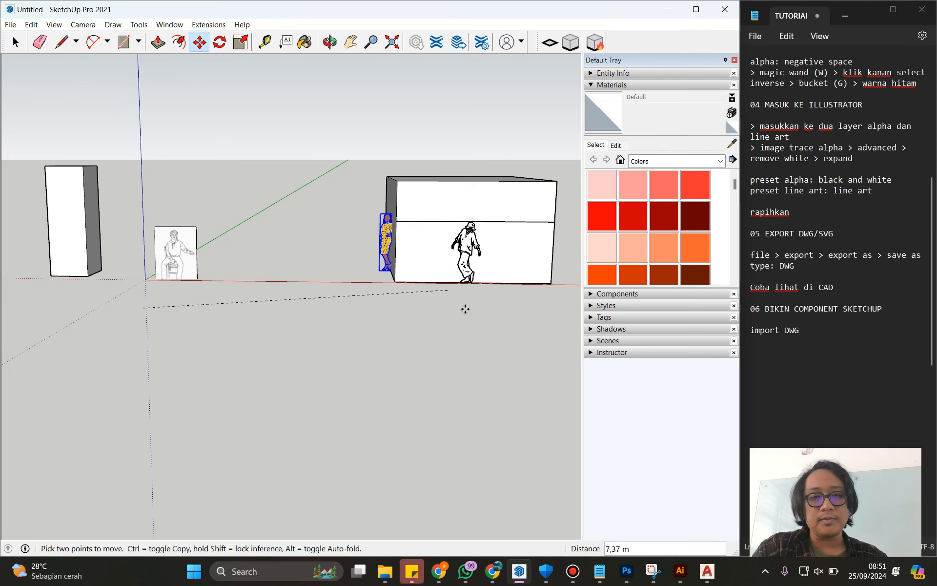
left_click(495, 319)
Step: Delete the horizontal reference line from the large box's front face
scroll(467, 276, "up", 5)
left_click_drag(467, 278, 209, 233)
key("h")
left_click_drag(305, 229, 80, 274)
key("space")
scroll(369, 219, "down", 2)
triple_click(402, 183)
left_click(395, 408)
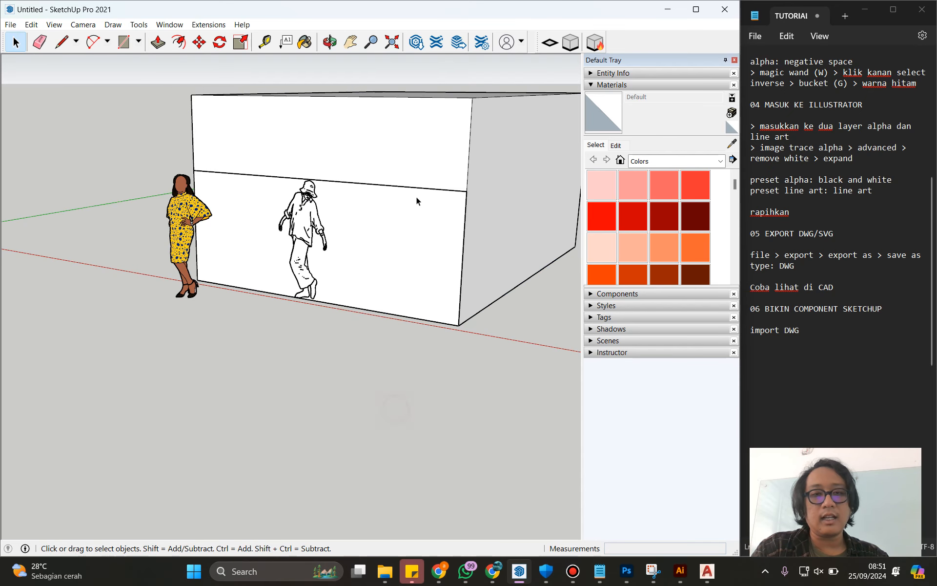
key("Delete")
scroll(219, 224, "up", 2)
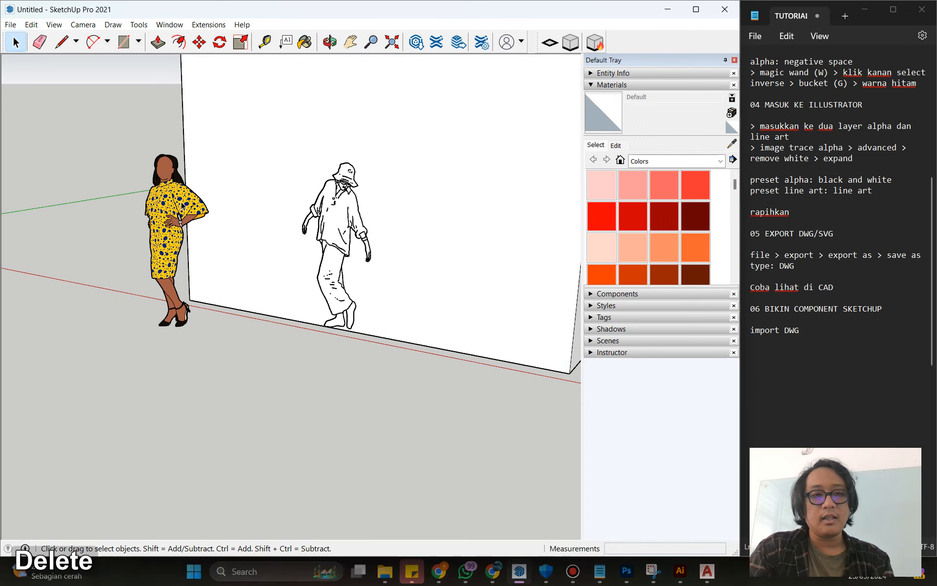
Step: Move the woman along the red axis, away from the box and the line-art figure
left_click(416, 154)
scroll(416, 159, "down", 3)
left_click(256, 215)
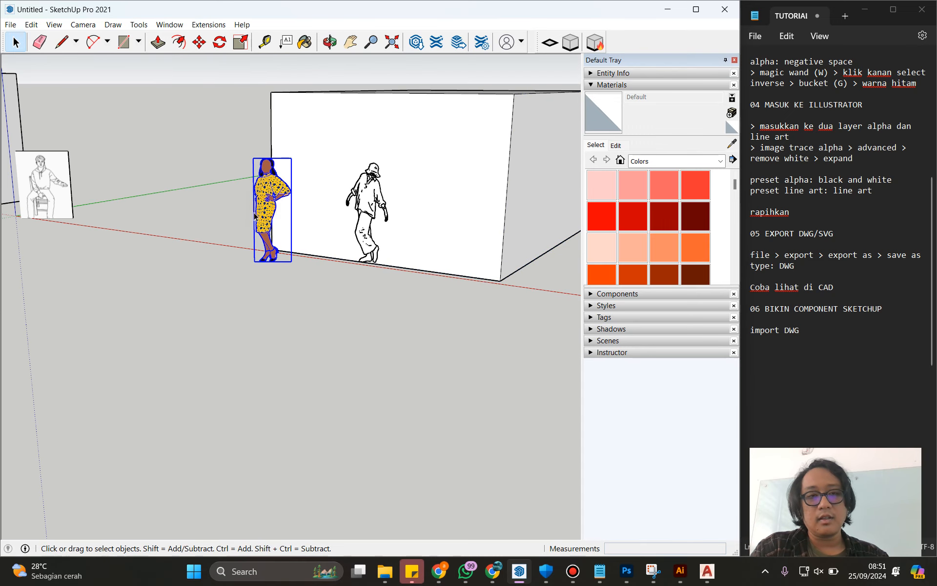
key("m")
left_click(341, 303)
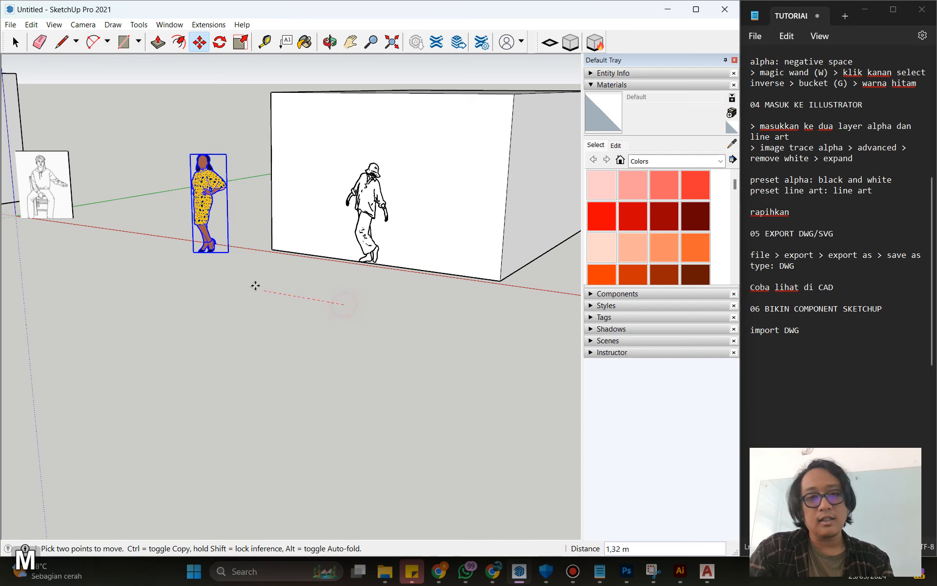
left_click(251, 283)
Step: Delete the large box behind the line-art figure
key("space")
left_click(481, 170)
key("Delete")
scroll(358, 189, "up", 5)
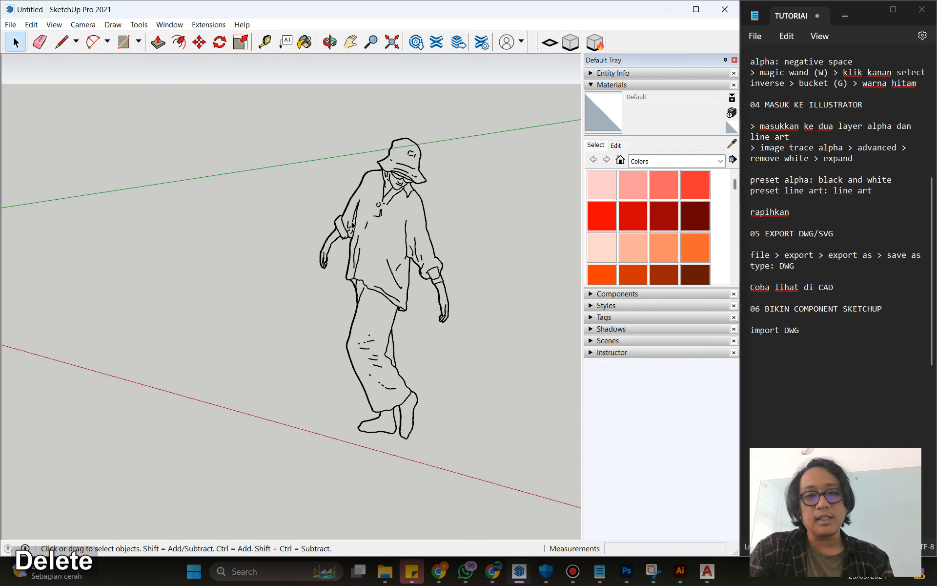
left_click_drag(358, 189, 461, 256)
scroll(462, 256, "down", 4)
scroll(362, 257, "up", 1)
key("h")
left_click_drag(284, 250, 377, 242)
key("space")
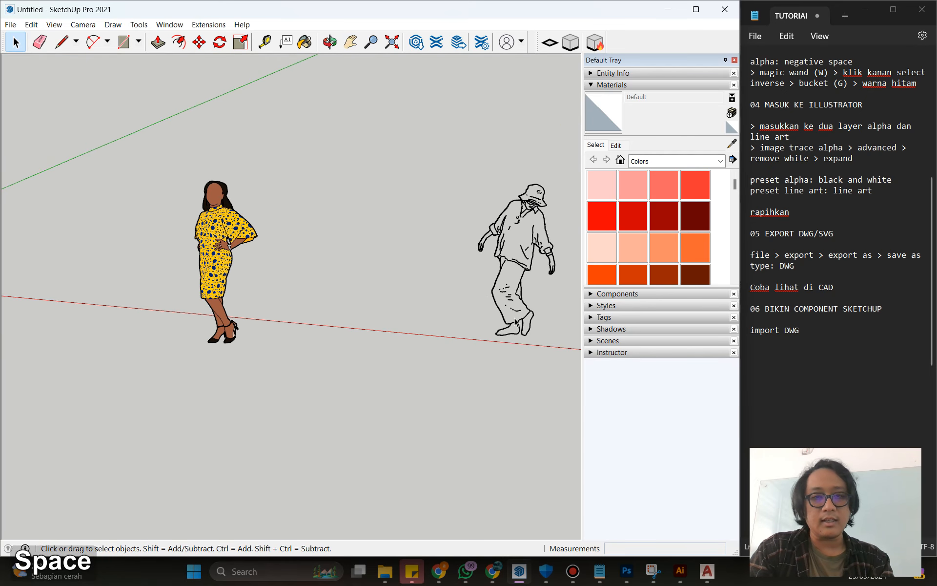
Step: Extend the "import DWG" note with "> tempel berdirikan > skalain" and start a new line below it
left_click(852, 327)
type("> ")
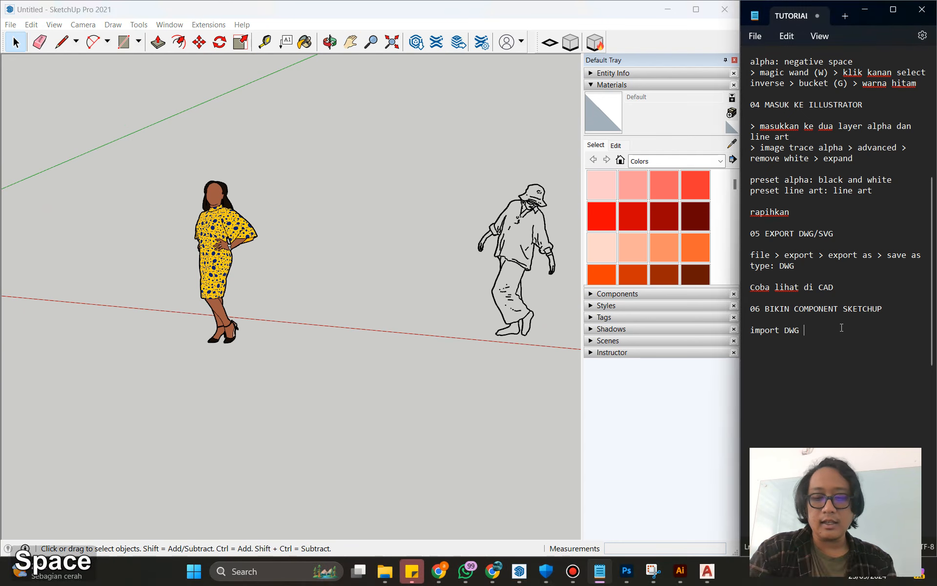
type("tempel")
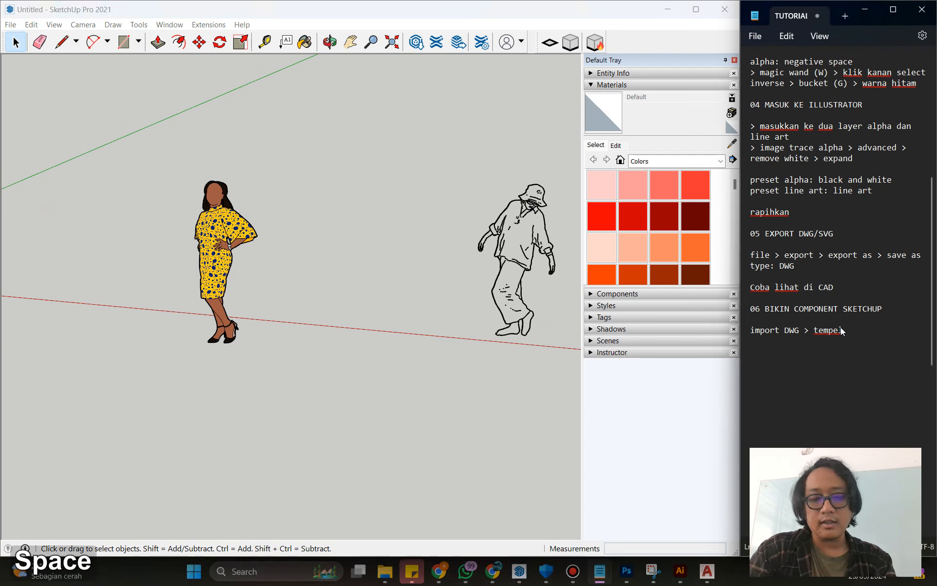
type(" dirikan")
key("BackSpace")
key("BackSpace")
key("BackSpace")
key("BackSpace")
key("BackSpace")
key("BackSpace")
type("berd")
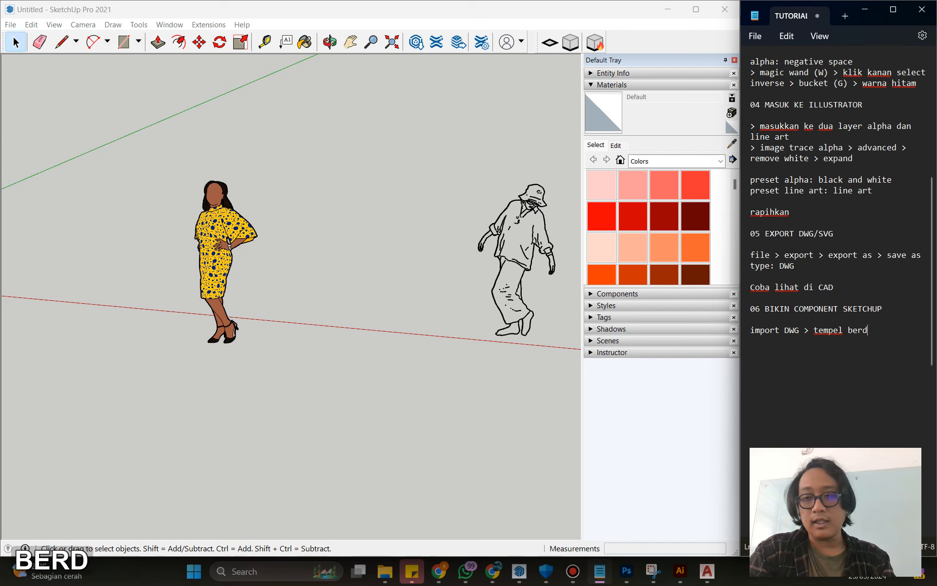
type("irikan ")
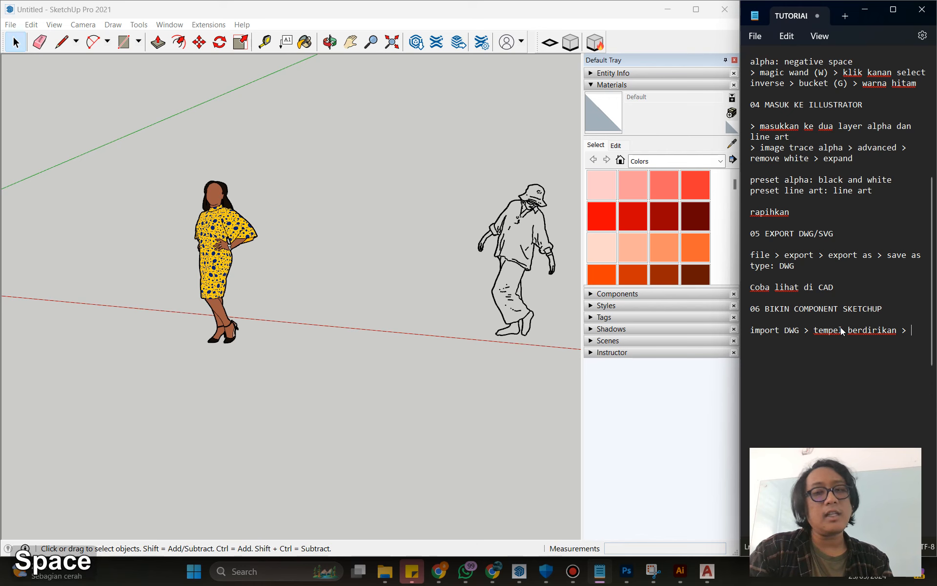
type("> skalain")
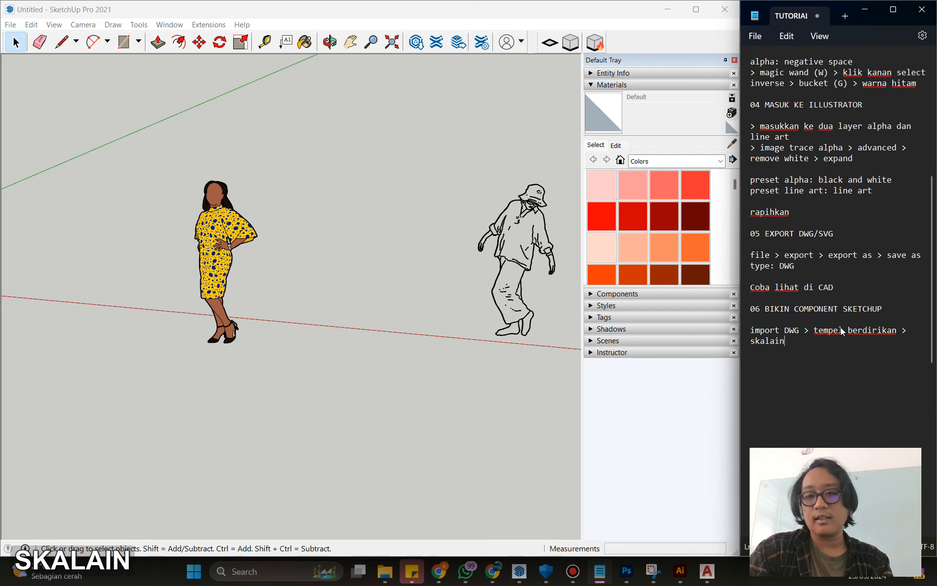
key("BackSpace")
key("Return")
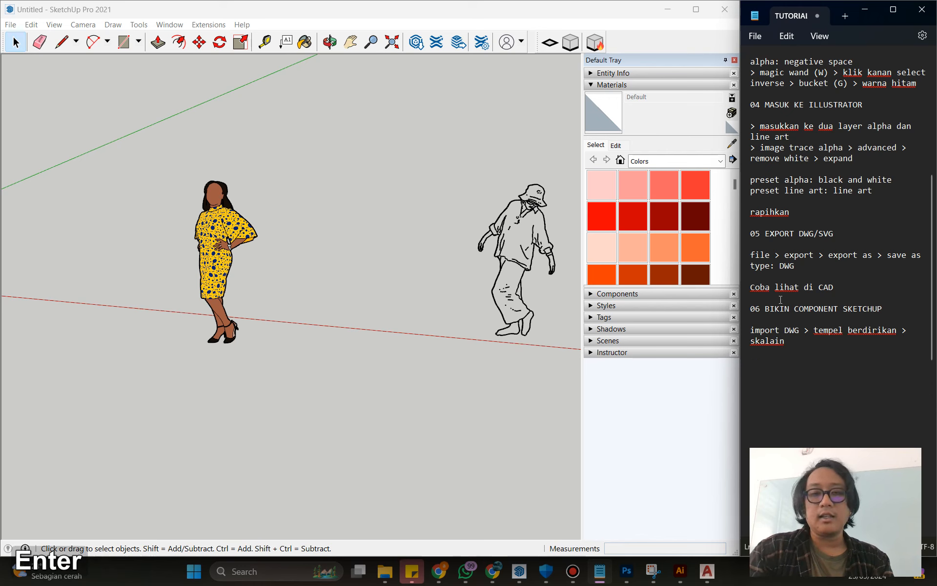
Step: Move the line-art figure about 1.60 m closer to the woman in the yellow dress
scroll(223, 334, "down", 2)
scroll(231, 283, "up", 2)
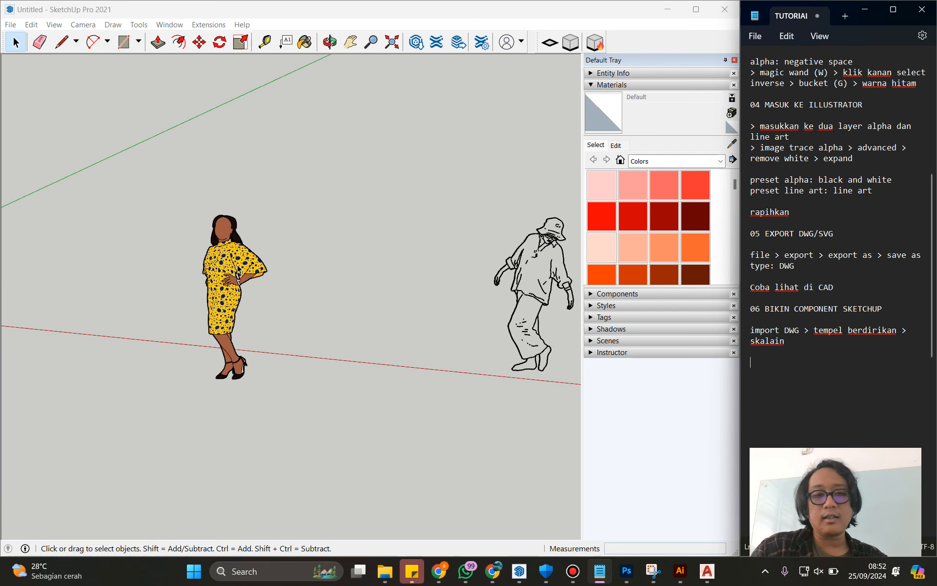
scroll(505, 307, "down", 2)
left_click(503, 318)
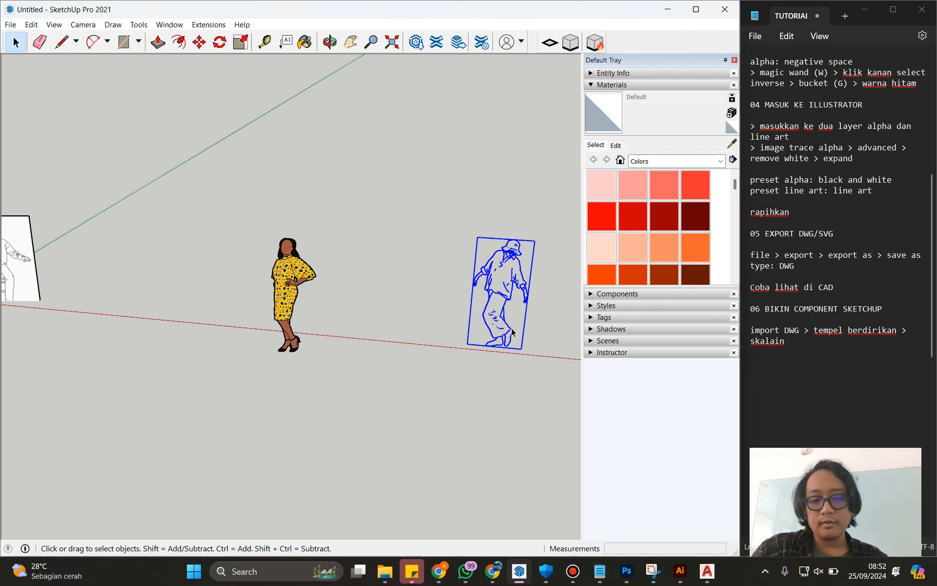
key("m")
left_click(520, 360)
left_click(410, 372)
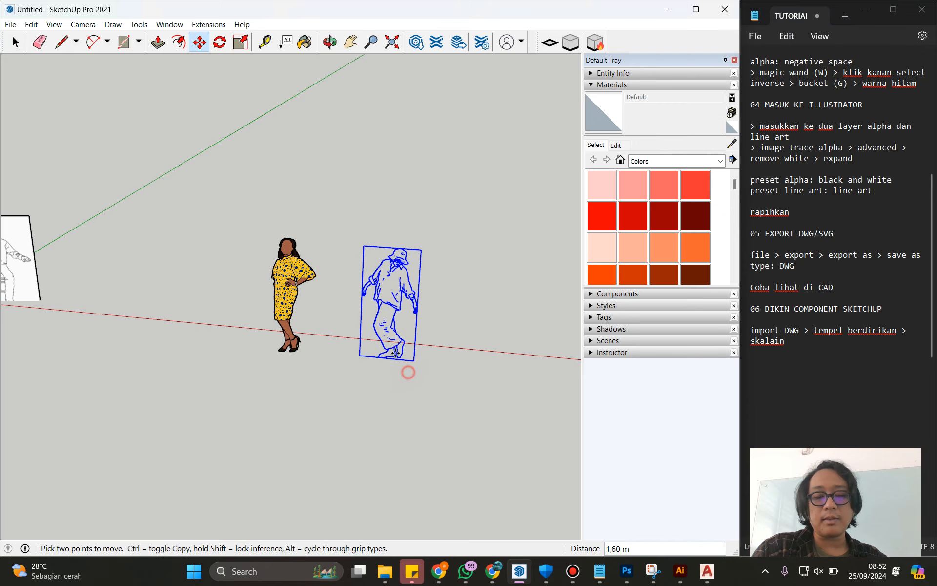
Step: Open the line-art figure for editing and select its outer outline at the shirt hem and trouser leg
key("space")
scroll(401, 361, "up", 5)
key("h")
scroll(251, 264, "up", 6)
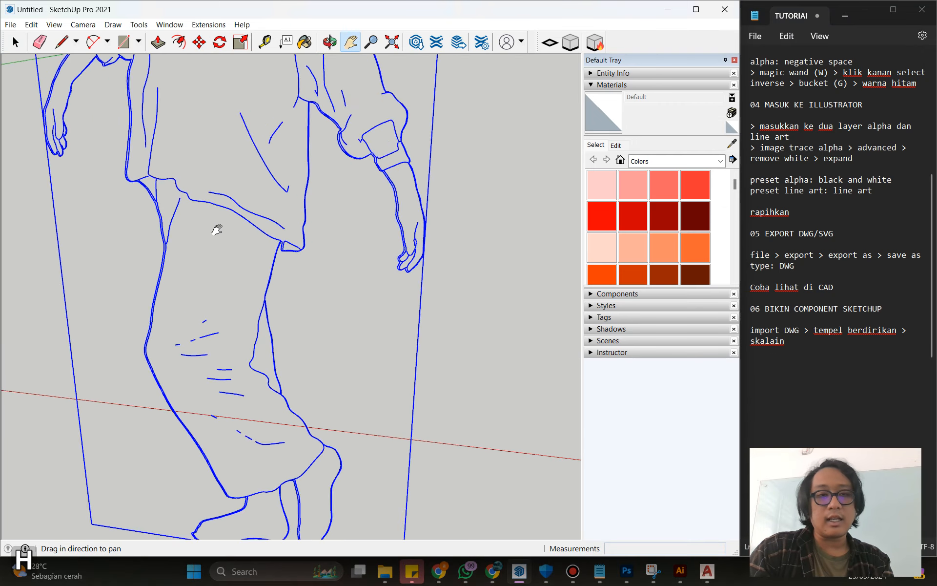
key("space")
scroll(360, 271, "up", 6)
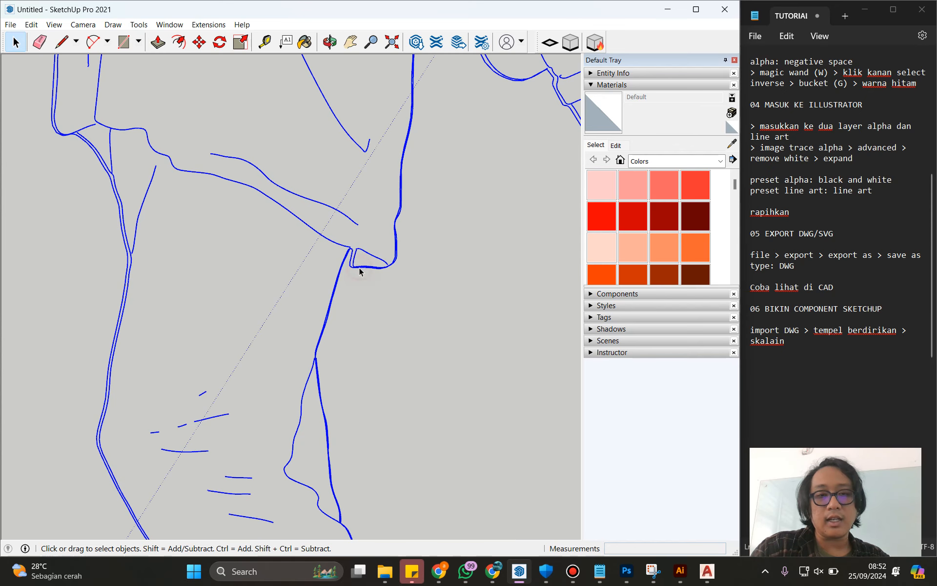
left_click(410, 320)
scroll(370, 225, "up", 4)
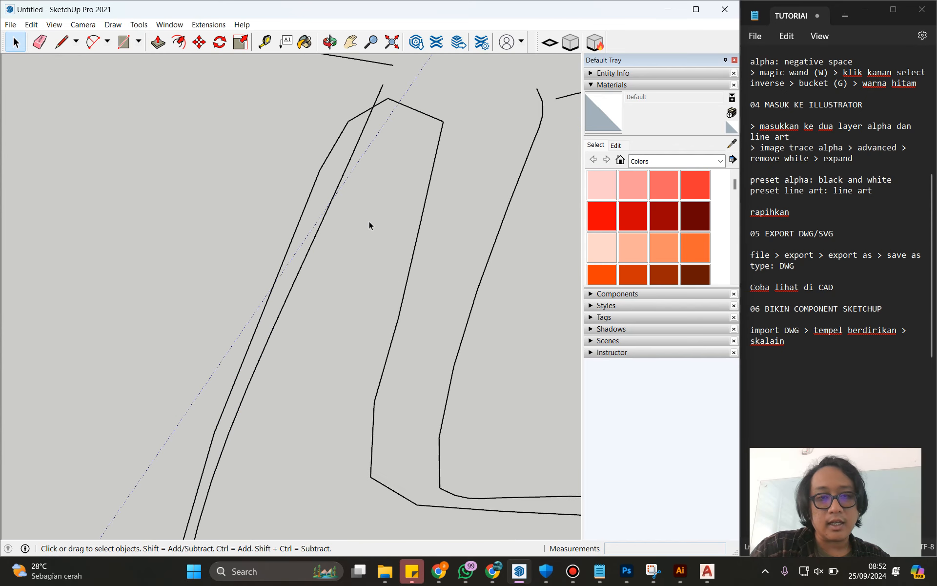
left_click(439, 136)
scroll(371, 195, "down", 6)
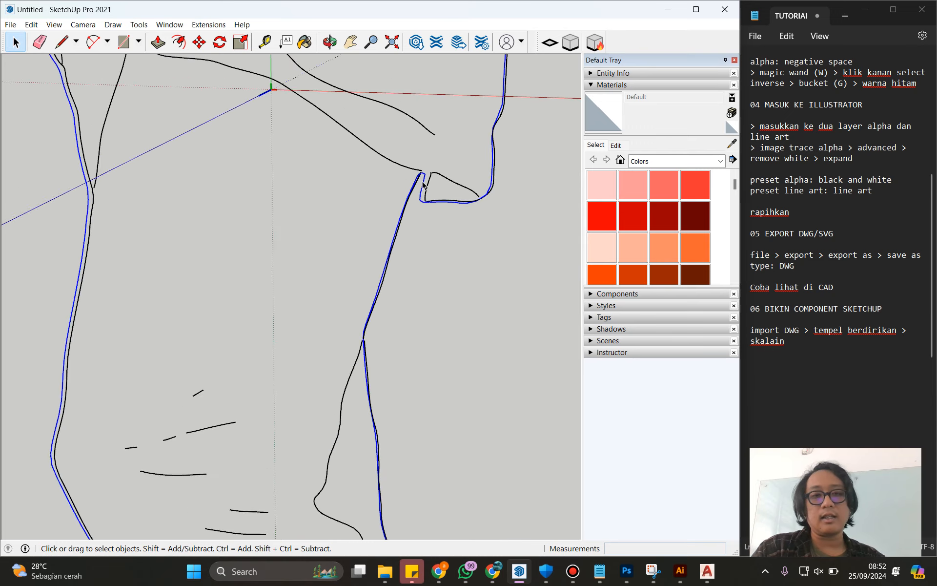
Step: Open the outer outline nested inside the figure for editing
scroll(337, 219, "down", 7)
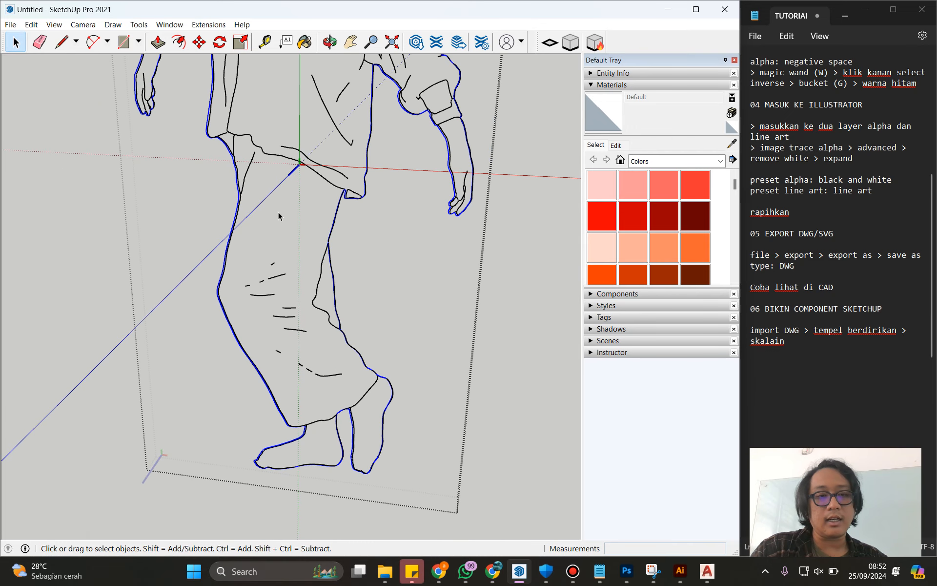
left_click_drag(268, 210, 323, 227)
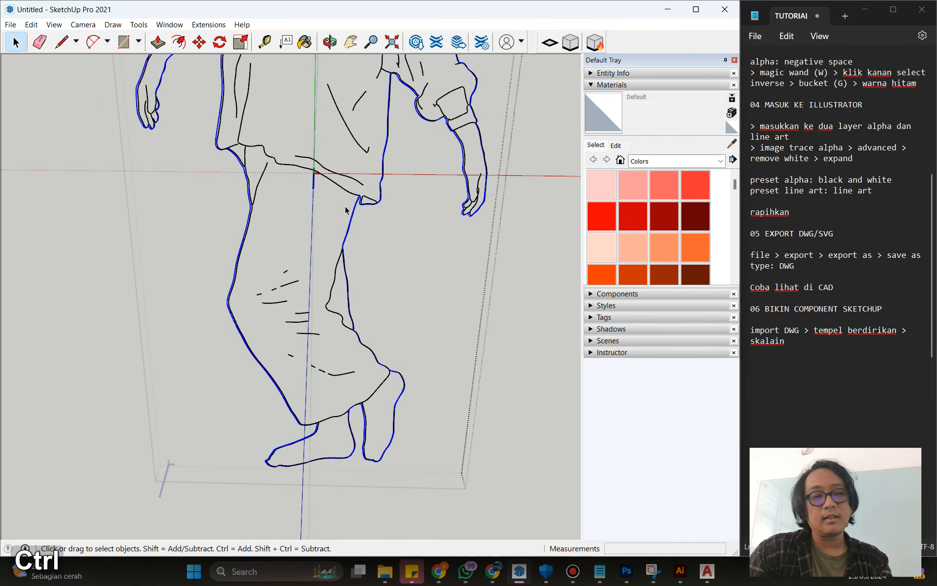
left_click(380, 202, "ctrl")
scroll(348, 222, "up", 8)
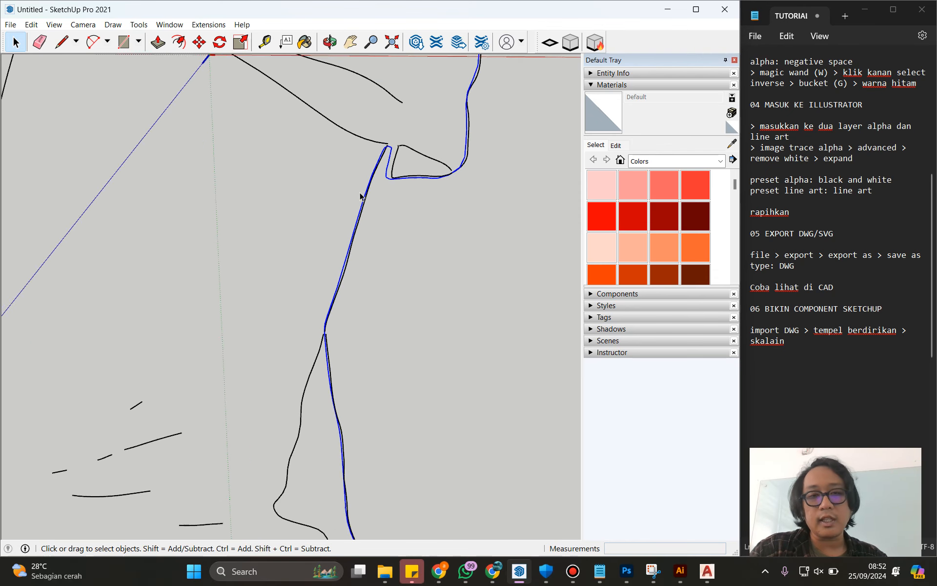
left_click(421, 117)
scroll(400, 192, "down", 6)
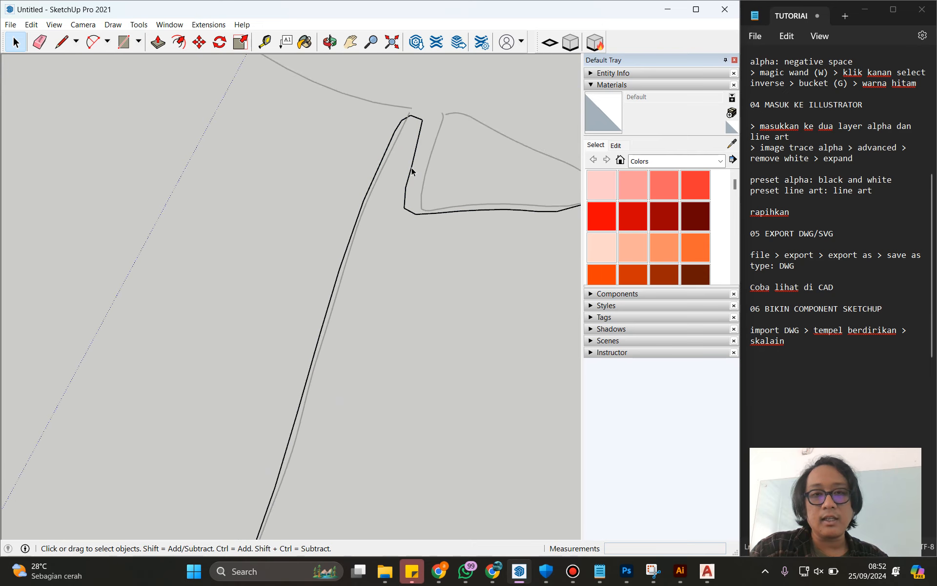
scroll(393, 210, "down", 2)
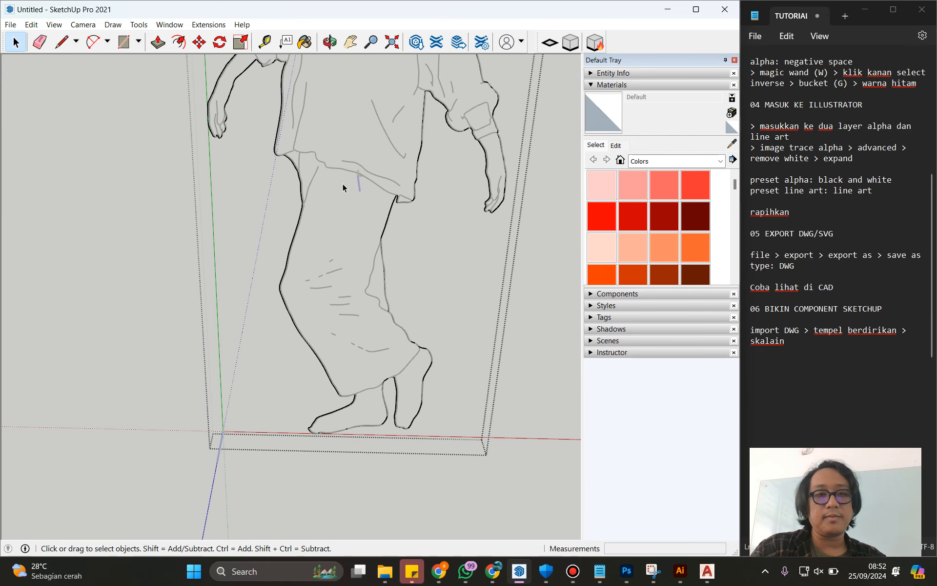
Step: Fill the figure's outer outline with a face by drawing a line across the upper trouser leg, edge to edge
middle_click(364, 316)
key("ctrl+a")
scroll(383, 217, "up", 5)
scroll(375, 205, "down", 4)
scroll(370, 195, "up", 3)
key("space")
scroll(376, 201, "up", 2)
key("l")
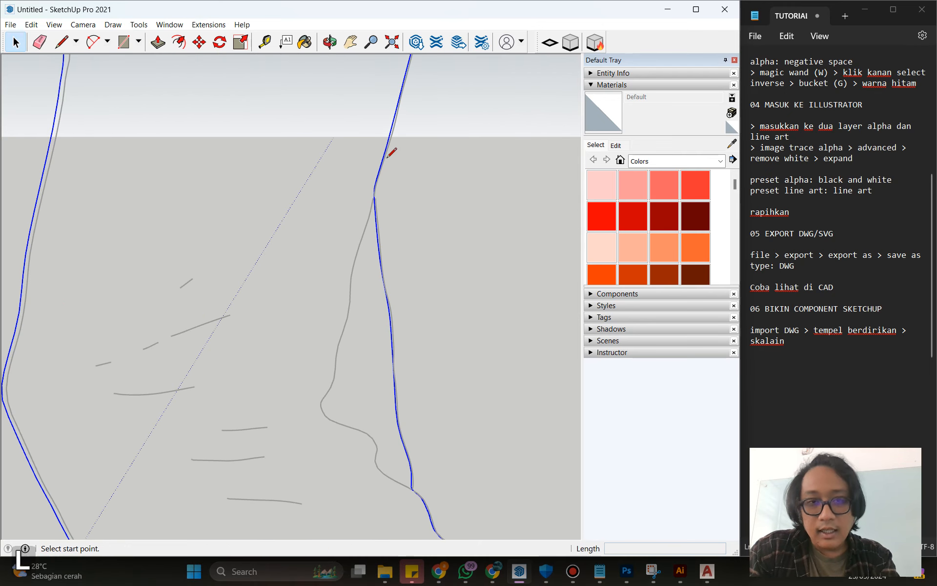
left_click(386, 155)
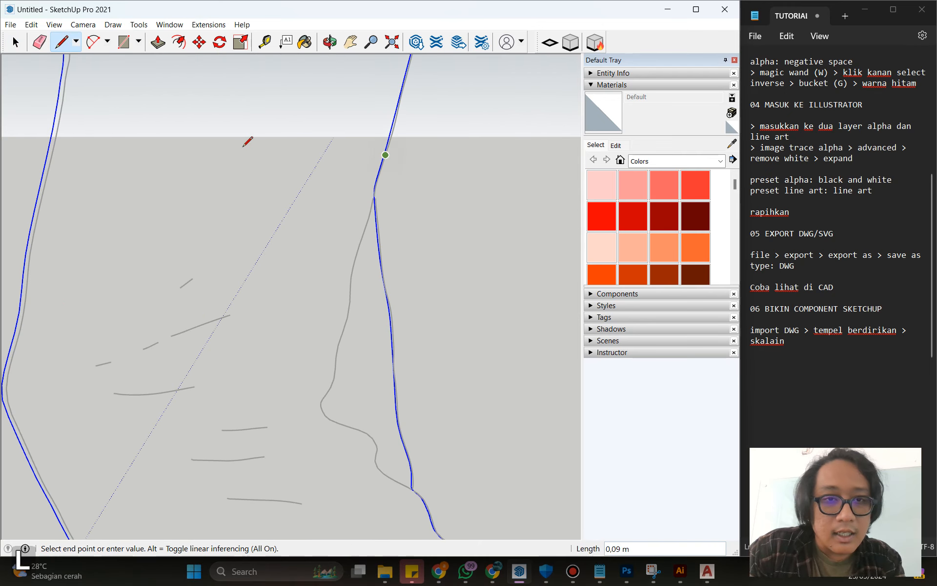
left_click(58, 95)
key("space")
Step: Erase the helper line across the trousers and leave the figure's editing contexts
key("e")
scroll(302, 224, "down", 5)
scroll(297, 236, "down", 3)
left_click_drag(252, 228, 284, 241)
key("space")
mouse_move(218, 249)
left_mouse_down()
mouse_move(341, 279)
mouse_move(222, 332)
left_mouse_up()
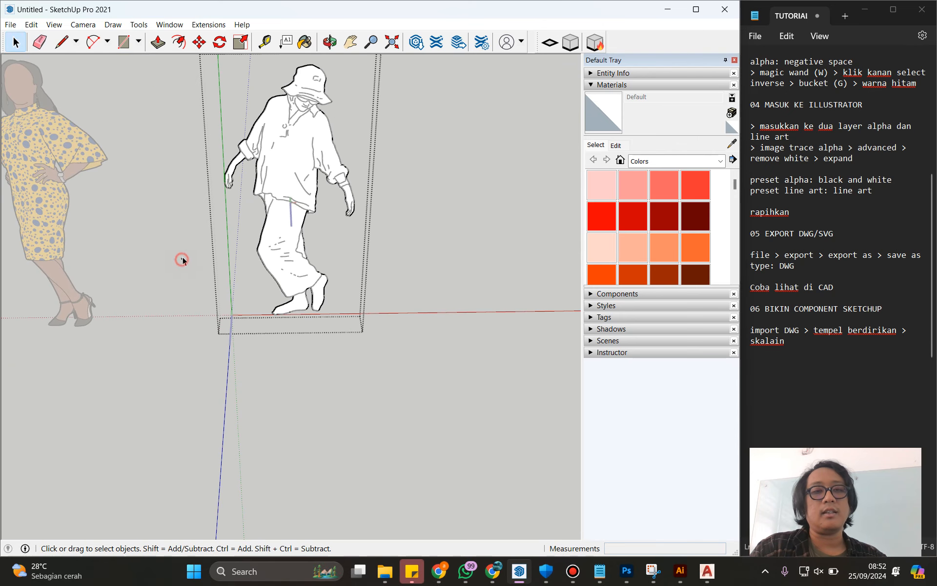
left_click(282, 211)
left_click(489, 244)
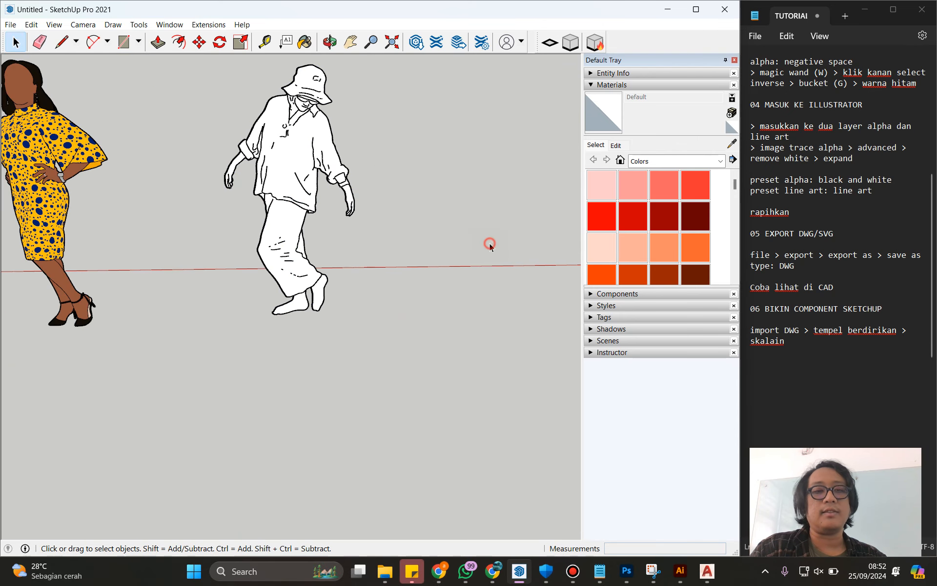
Step: Reopen the line-art figure and its nested outer outline for editing, and select the filled face with its edges
left_click(299, 178)
double_click(292, 150)
left_click(288, 160)
scroll(287, 159, "up", 3)
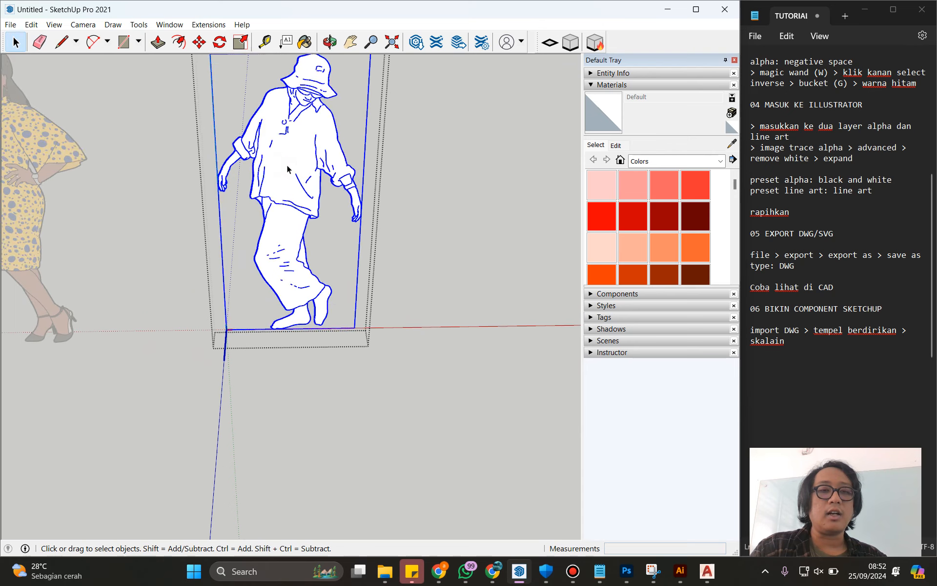
double_click(288, 158)
scroll(285, 166, "up", 2)
left_click(271, 170)
double_click(270, 173)
double_click(270, 173)
scroll(297, 265, "up", 5)
Step: Draw connected line segments along the shirt hem from one side of the outline to the other, separating the trousers from the shirt
key("l")
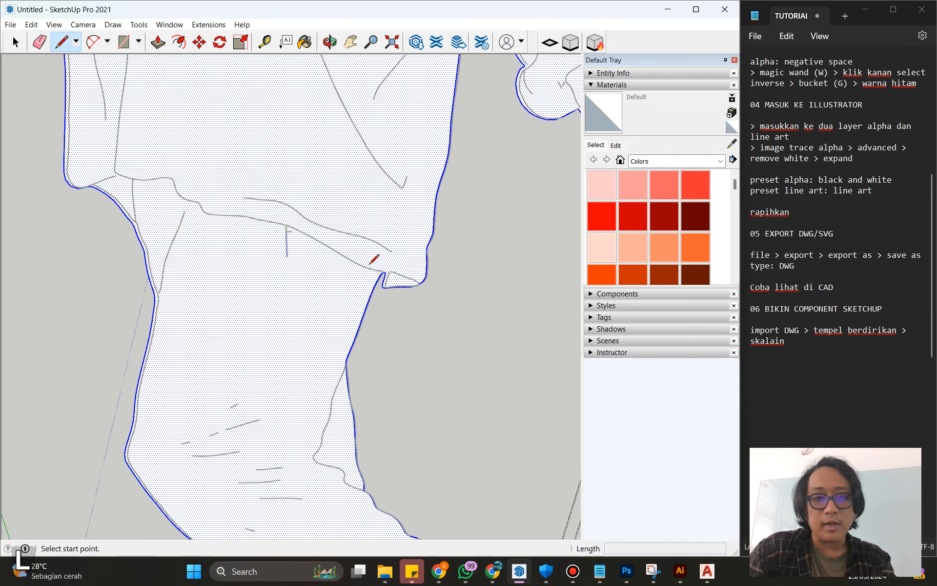
left_click(384, 276)
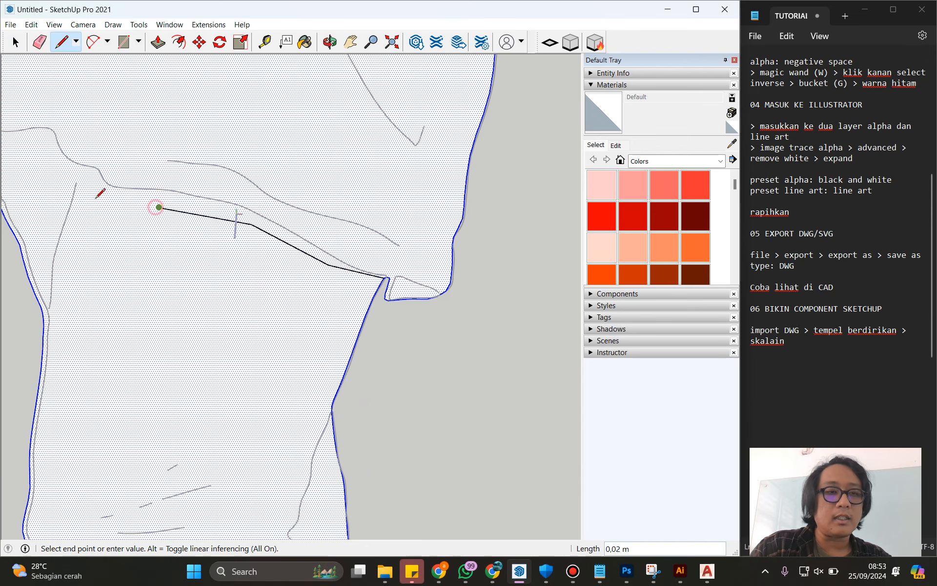
scroll(97, 197, "down", 1)
left_click(61, 170)
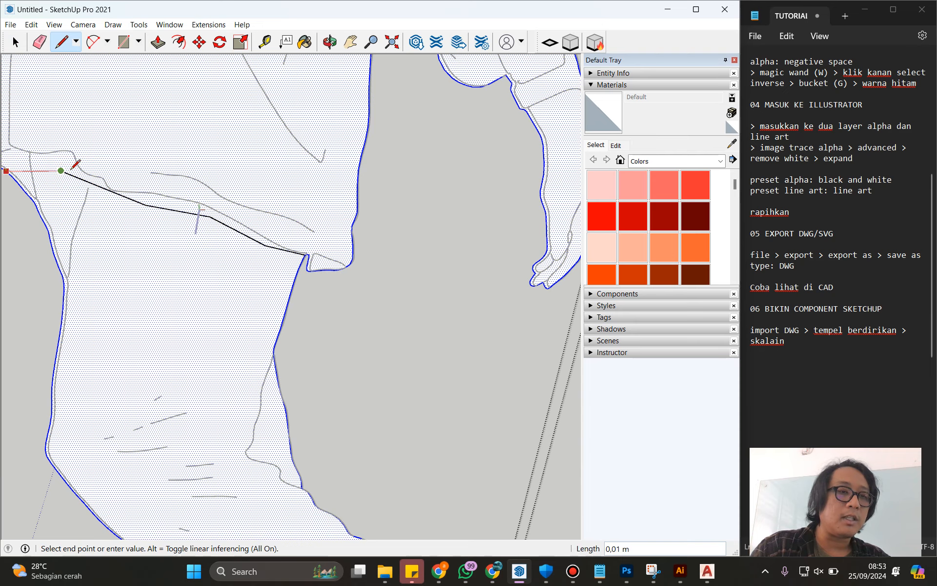
scroll(53, 161, "up", 3)
left_click(54, 163)
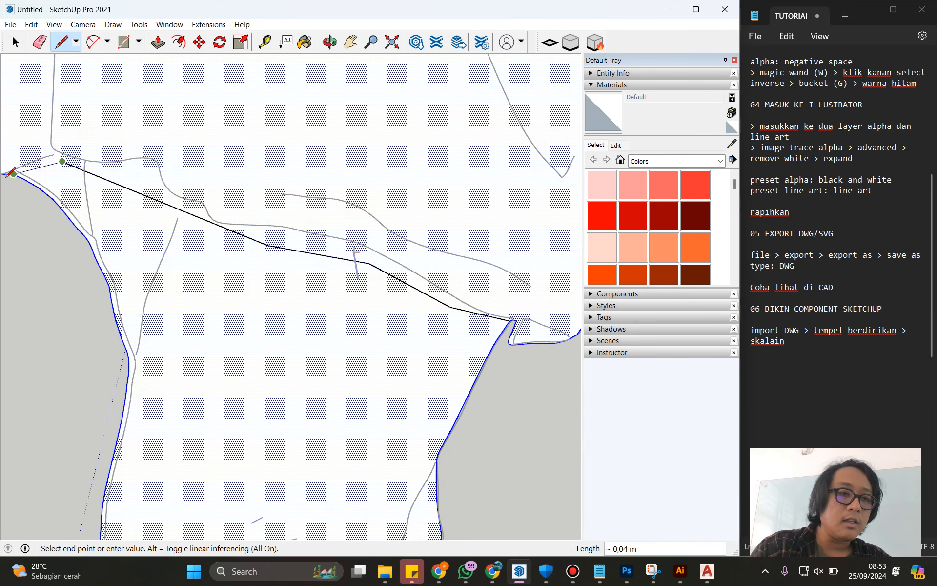
left_click(12, 174)
scroll(152, 193, "down", 1)
key("space")
scroll(209, 220, "down", 6)
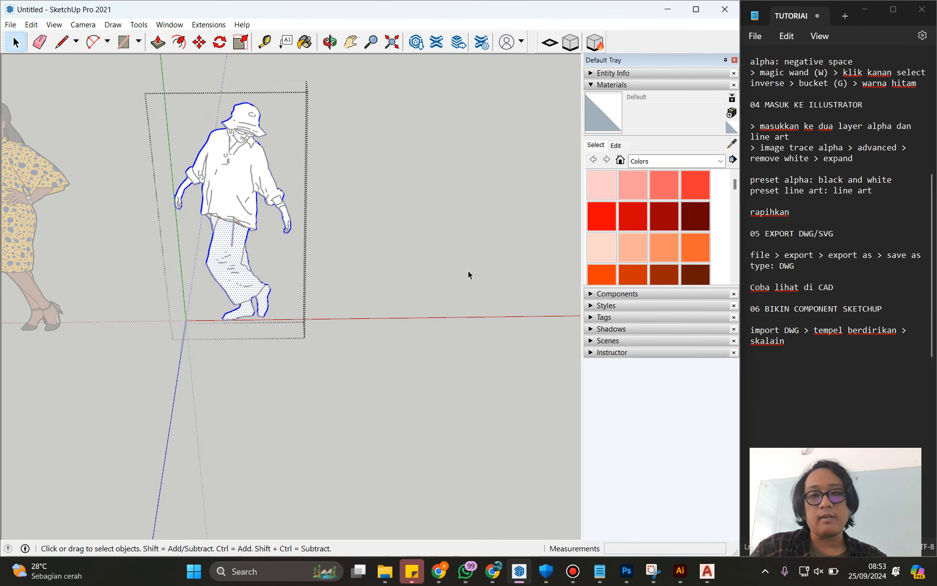
Step: Paint the trousers face with the material Color D02
scroll(232, 254, "up", 3)
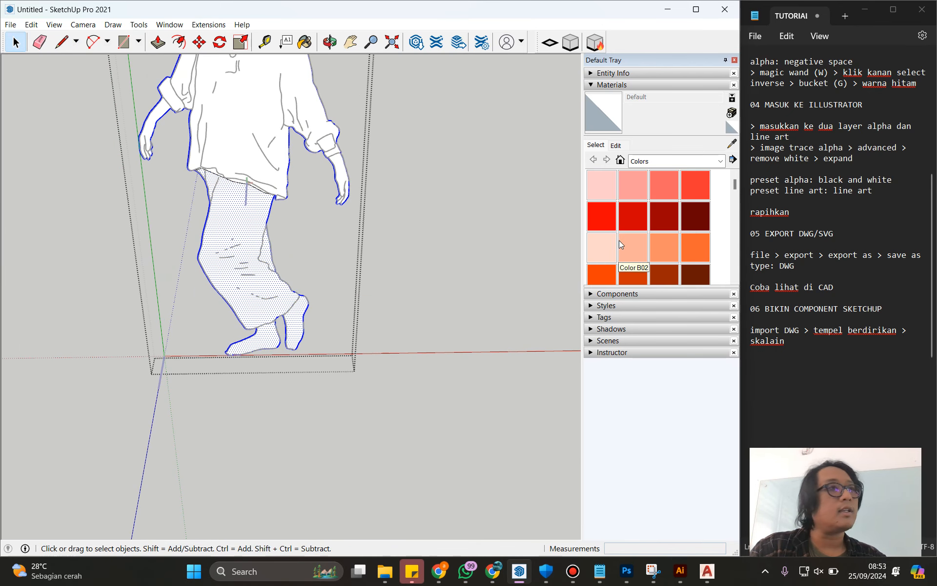
scroll(630, 244, "down", 5)
scroll(637, 234, "up", 2)
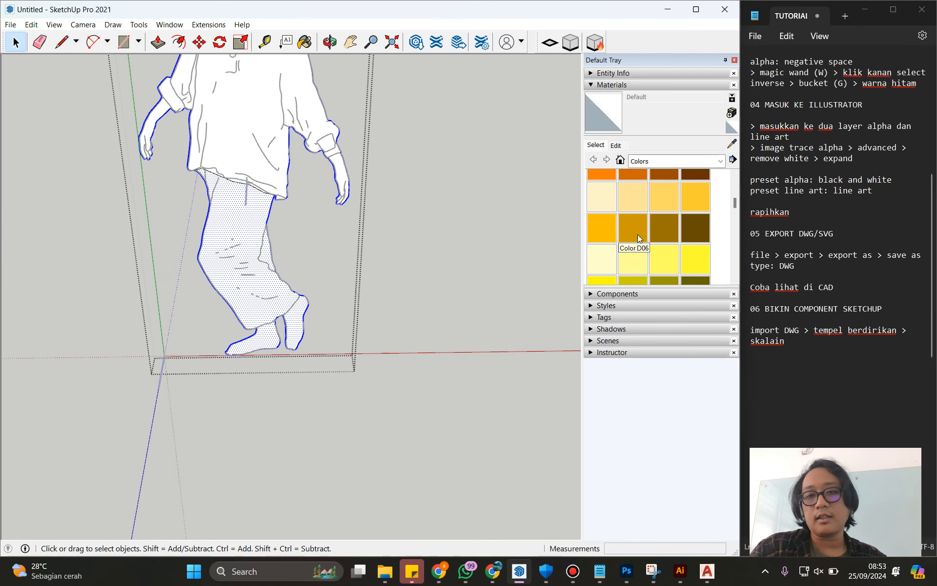
left_click(245, 205)
left_click(644, 201)
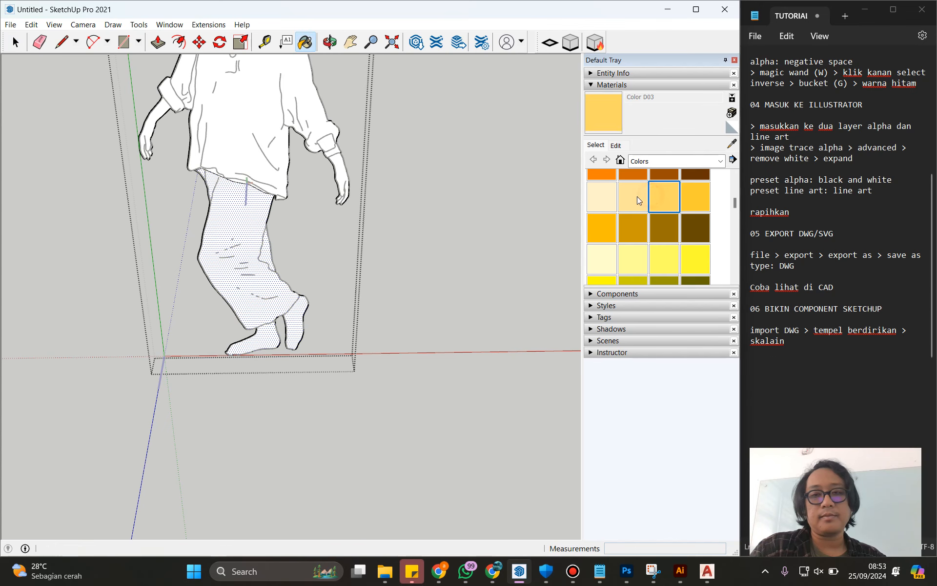
left_click(225, 224)
key("space")
scroll(127, 250, "down", 5)
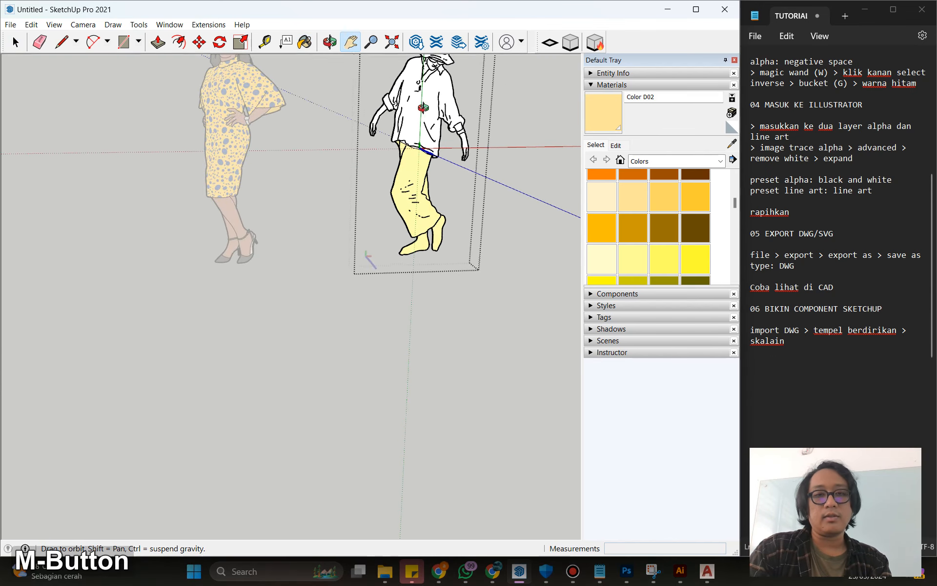
Step: Paint the trousers face with the material Color D01 and leave the figure's editing contexts
key("space")
scroll(403, 166, "up", 5)
triple_click(403, 166)
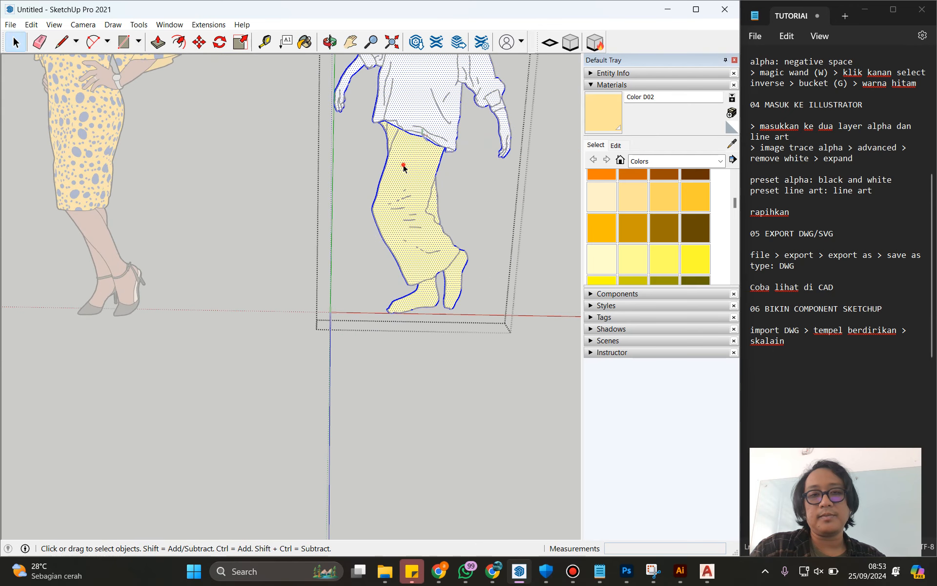
left_click(405, 161)
left_click(602, 196)
left_click(403, 168)
key("space")
left_click(262, 204)
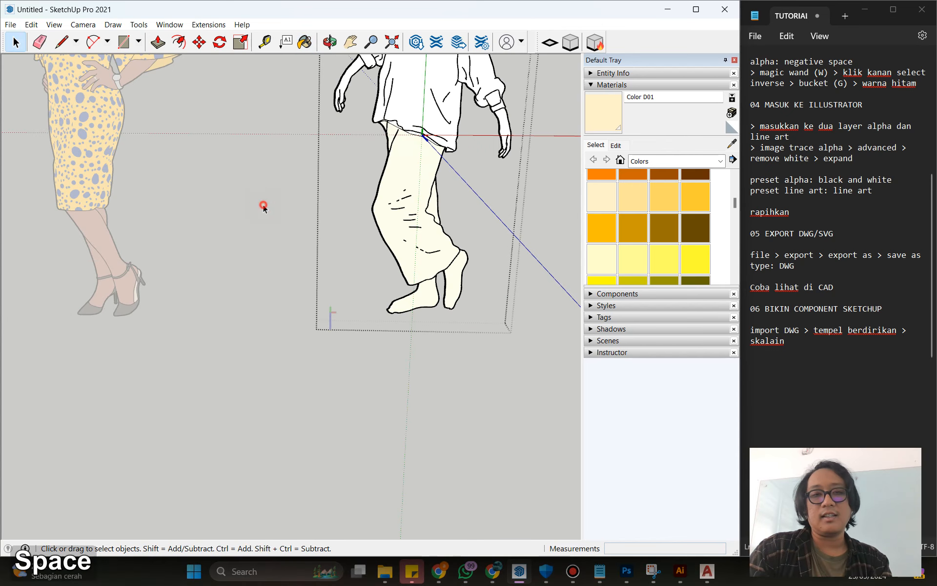
scroll(262, 204, "down", 2)
left_click(229, 208)
Step: Examine the painted figure up close and beside the woman in the yellow dress
scroll(291, 199, "down", 3)
key("h")
left_click_drag(309, 176, 283, 232)
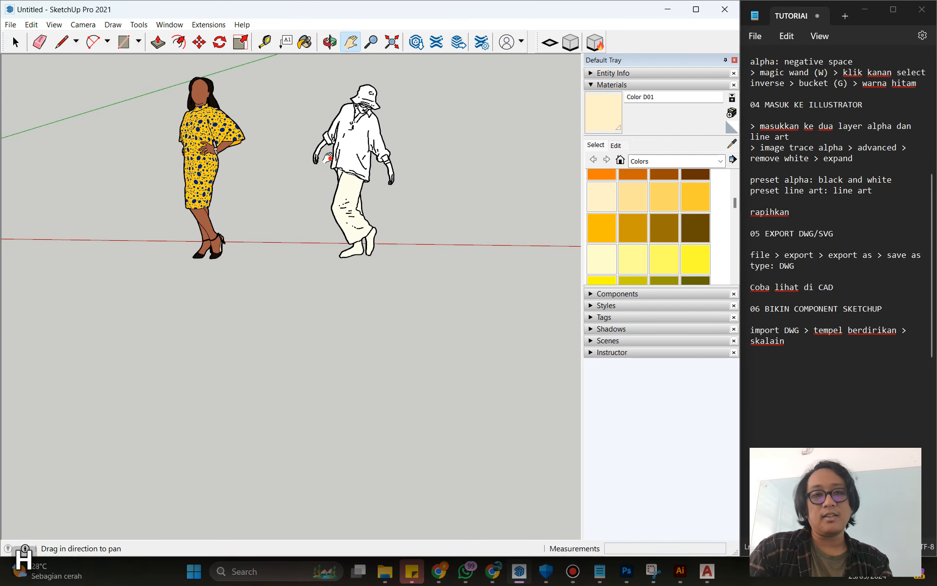
scroll(277, 235, "up", 7)
key("space")
double_click(264, 228)
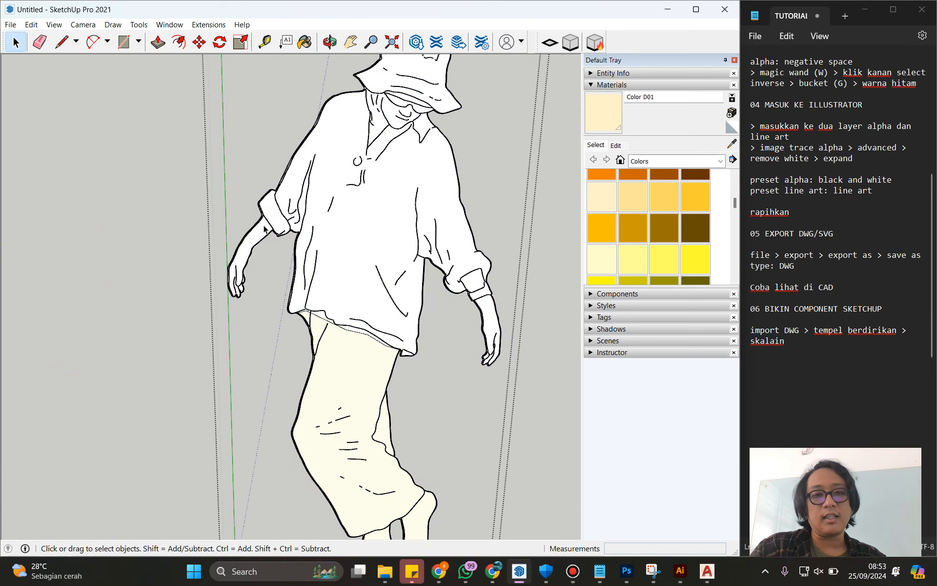
scroll(383, 82, "down", 5)
key("space")
left_click(519, 163)
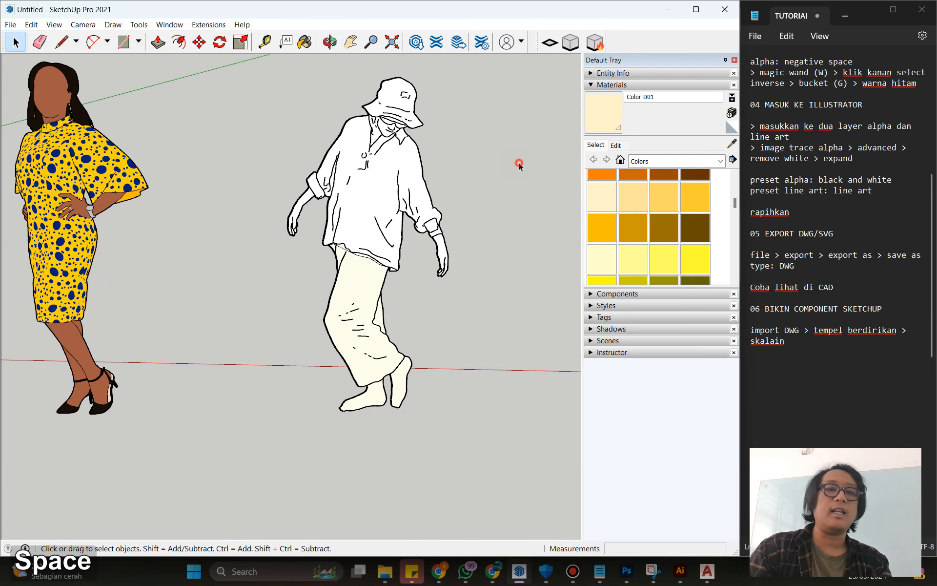
scroll(260, 229, "up", 6)
scroll(259, 229, "down", 3)
left_click(458, 194)
Step: In the tutorial notes, add the paragraph "edit alpha (dijahit, dibikin face)" below the import DWG note
left_click(794, 341)
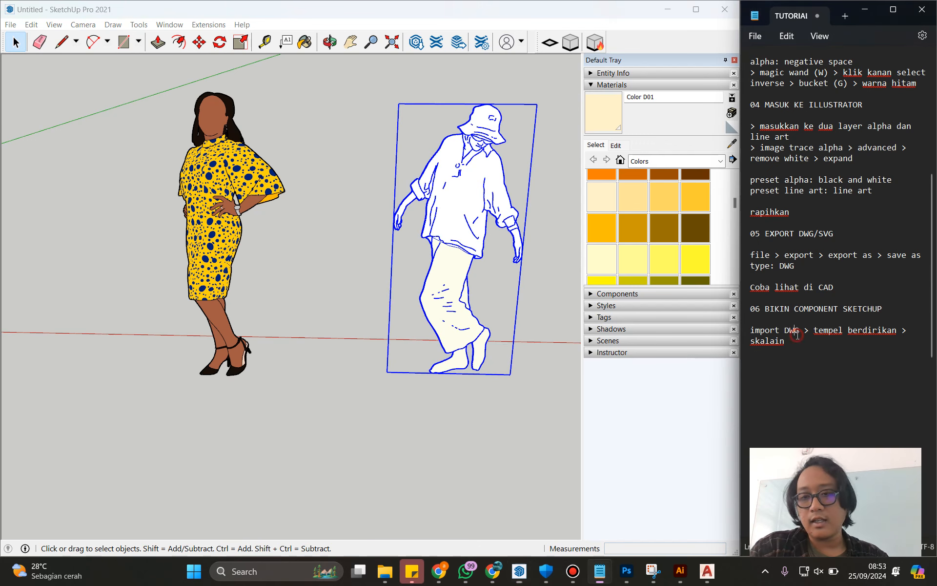
key("Return")
key("BackSpace")
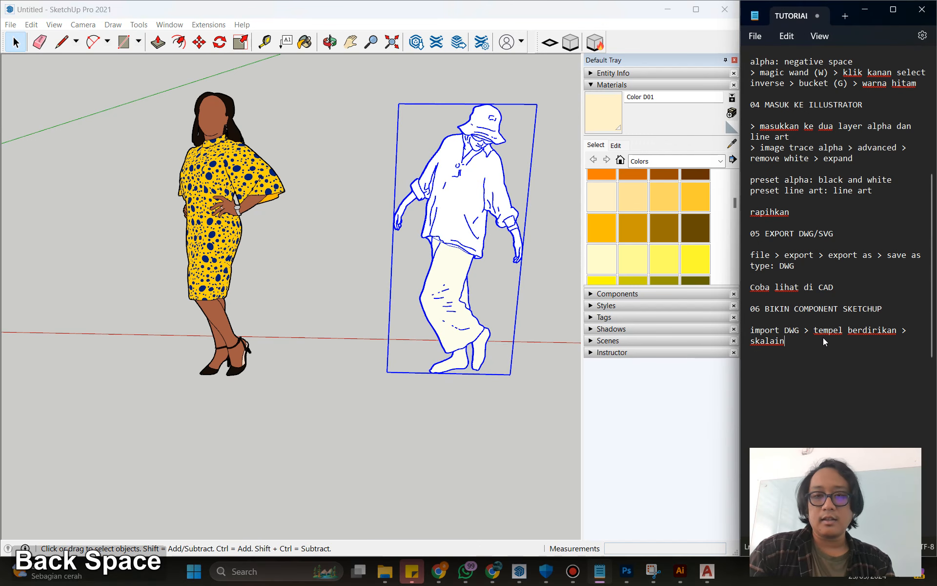
key("Return")
key("Return")
type("edit ")
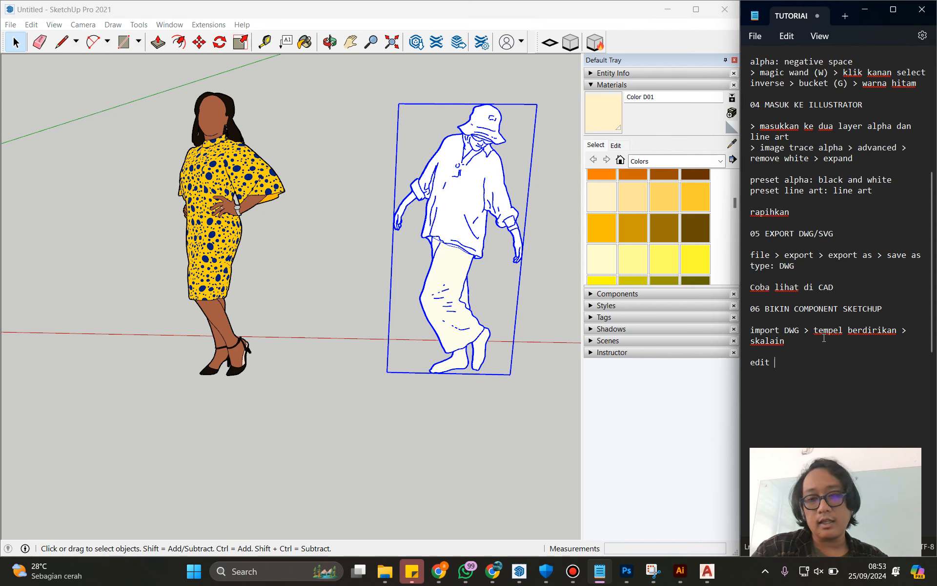
type("alpha ")
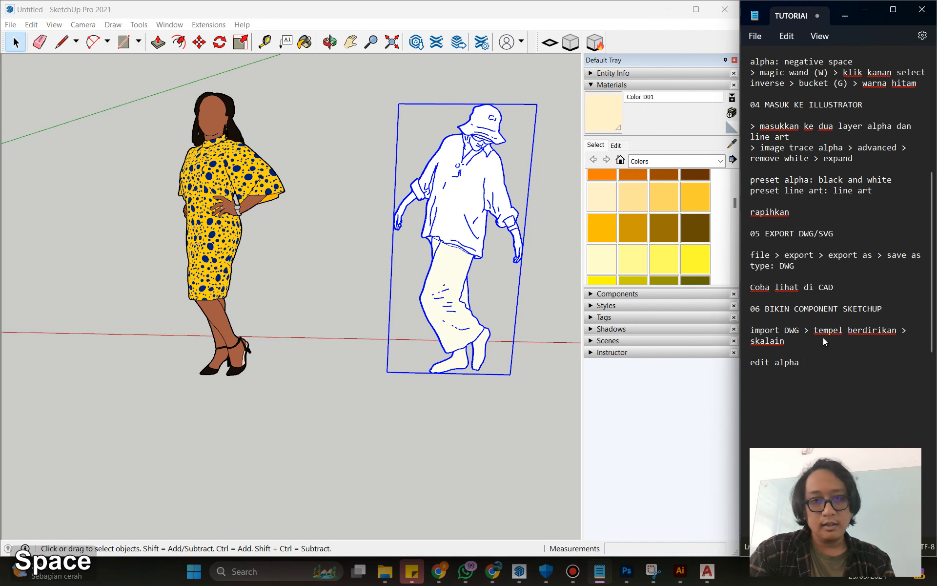
type("(dijahit")
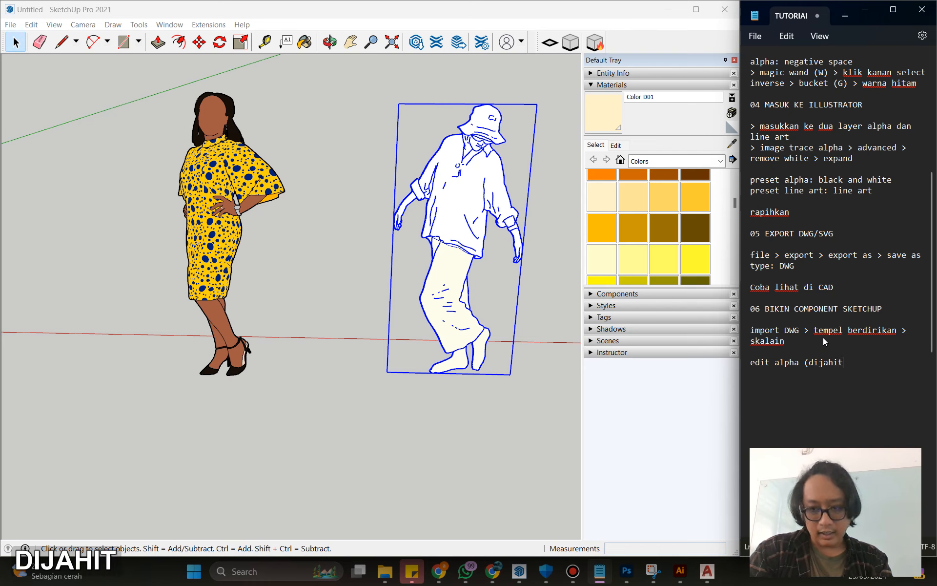
type(", dibikin")
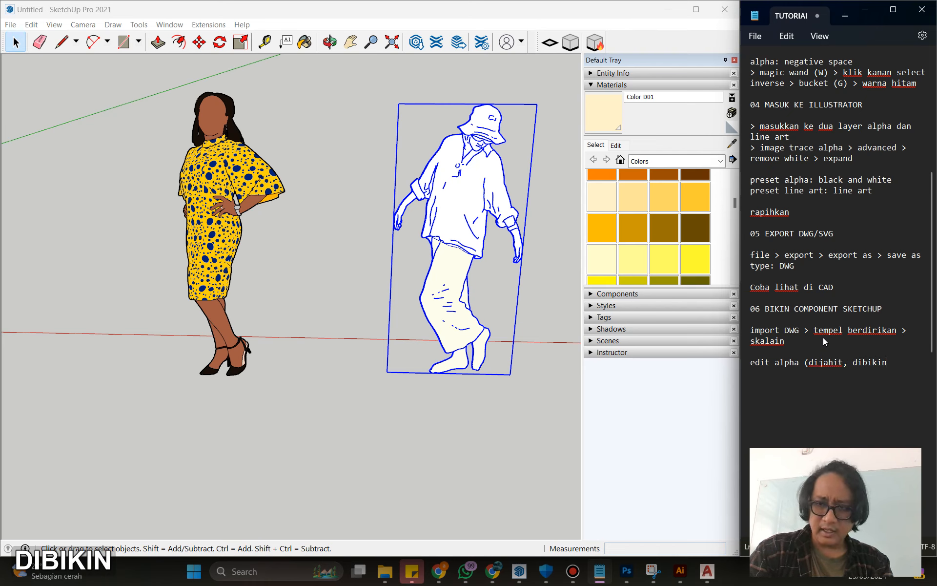
type(" line")
key("BackSpace")
key("BackSpace")
key("BackSpace")
key("BackSpace")
type("f")
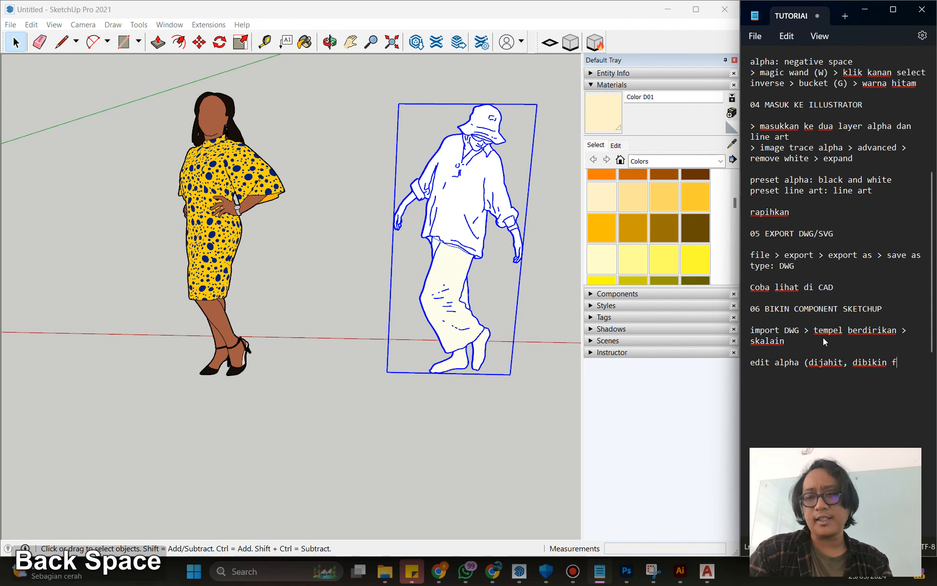
type("ace)")
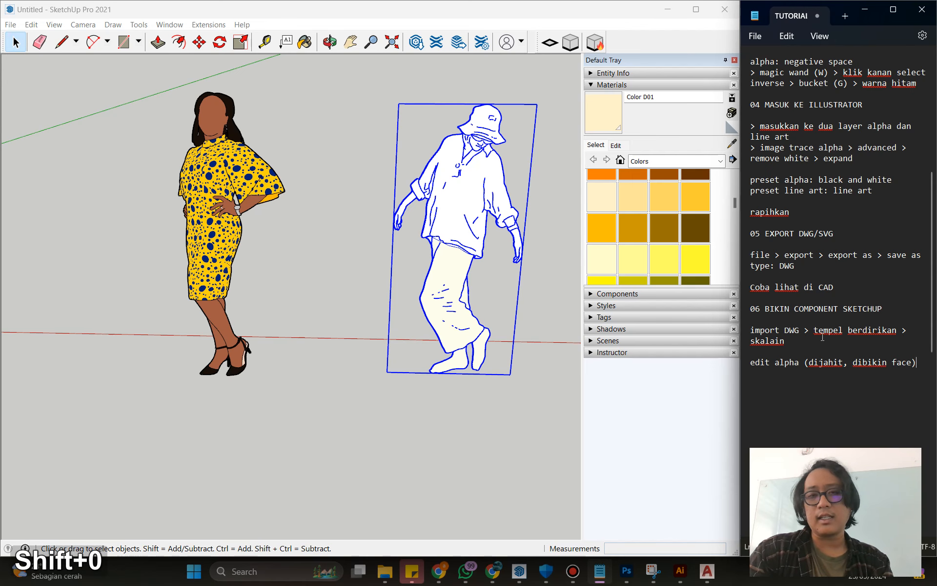
Step: Open the figure's nested outer outline for editing and delete the shirt face
left_click(330, 214)
scroll(439, 205, "up", 6)
double_click(423, 207)
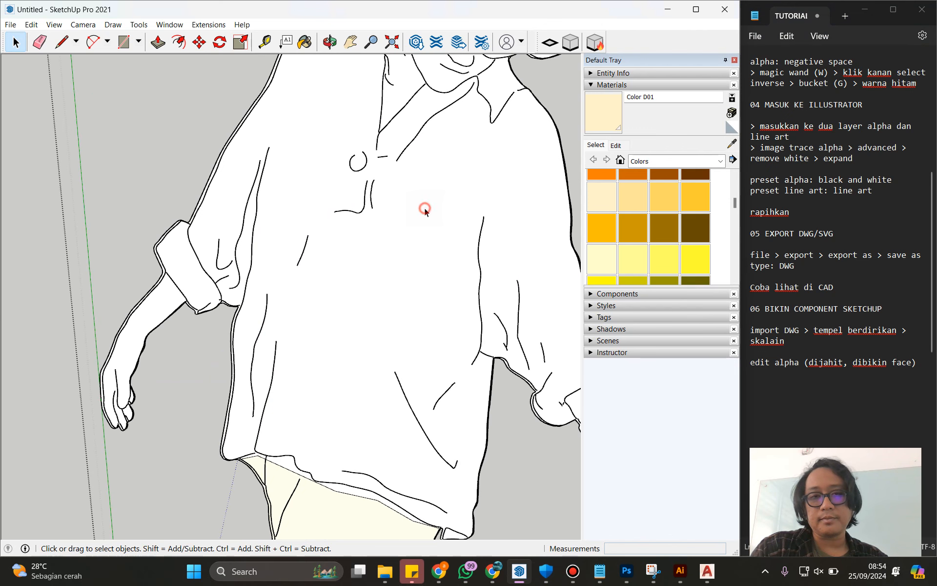
left_click(426, 188)
double_click(432, 174)
left_click(432, 174)
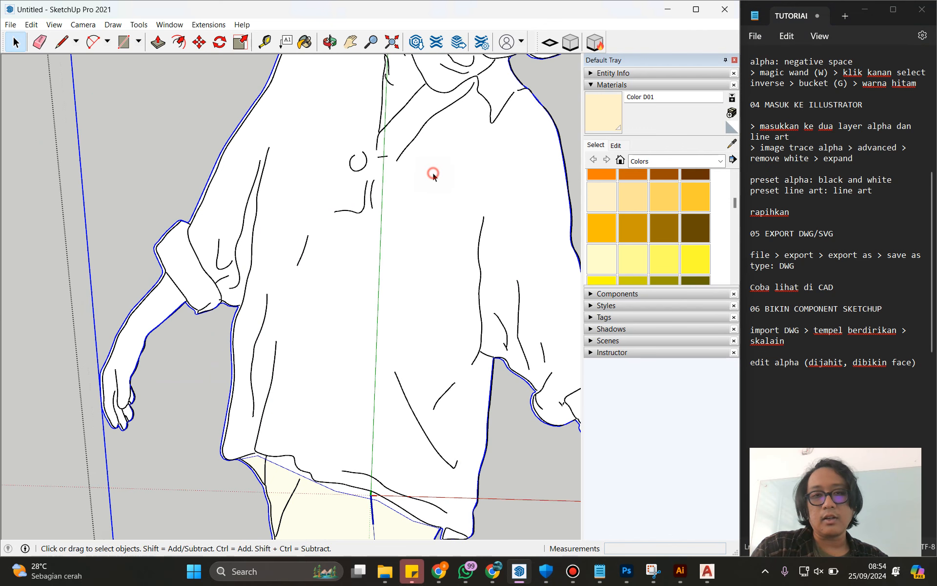
key("Delete")
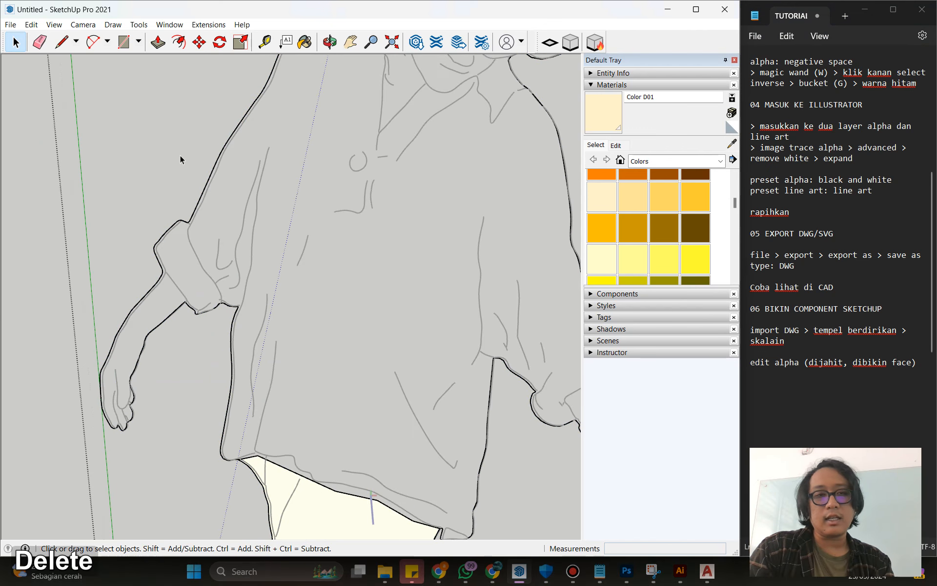
Step: Recreate the shirt face by retracing a short edge of the outline above the rolled sleeve cuff
scroll(180, 159, "up", 5)
key("l")
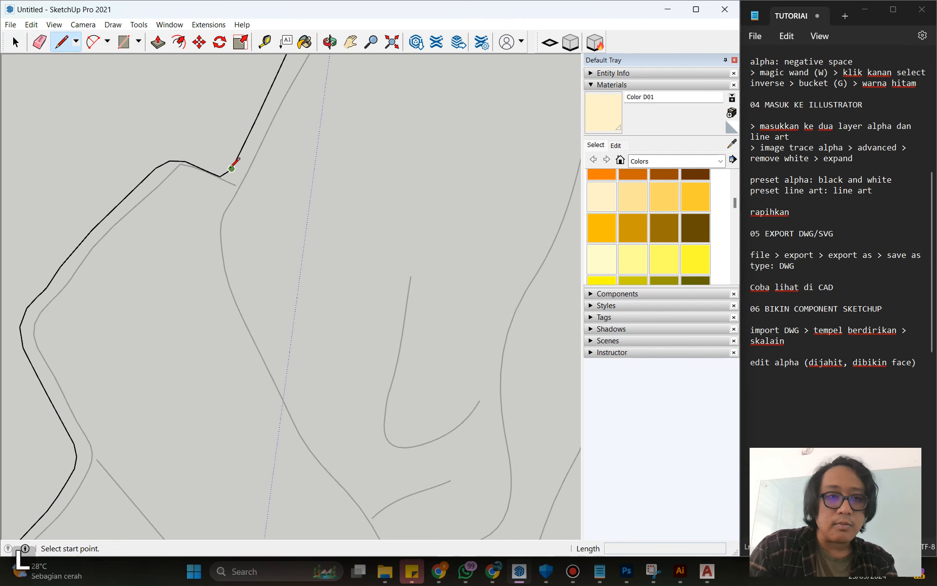
left_click(232, 168)
left_click(238, 157)
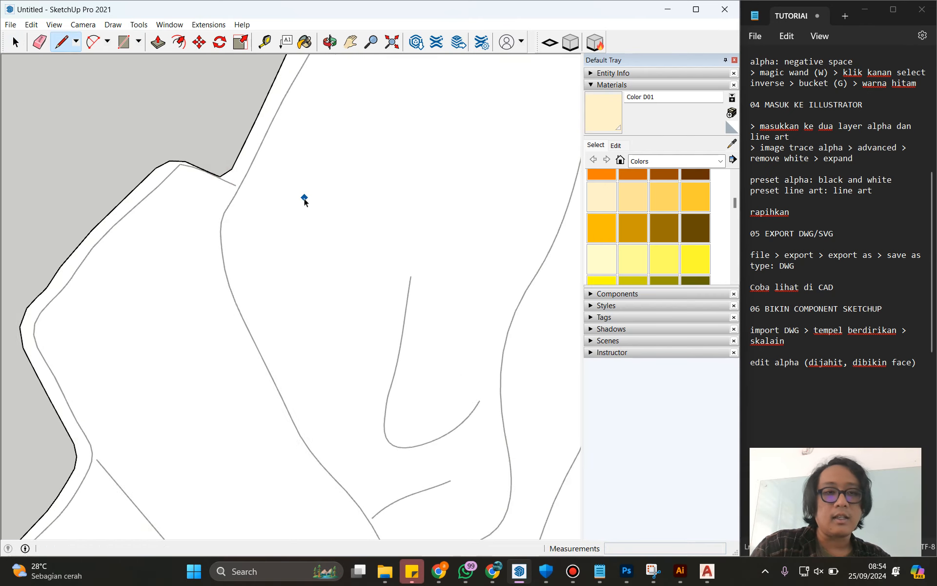
key("space")
scroll(306, 198, "down", 10)
key("h")
left_click_drag(382, 247, 326, 220)
key("space")
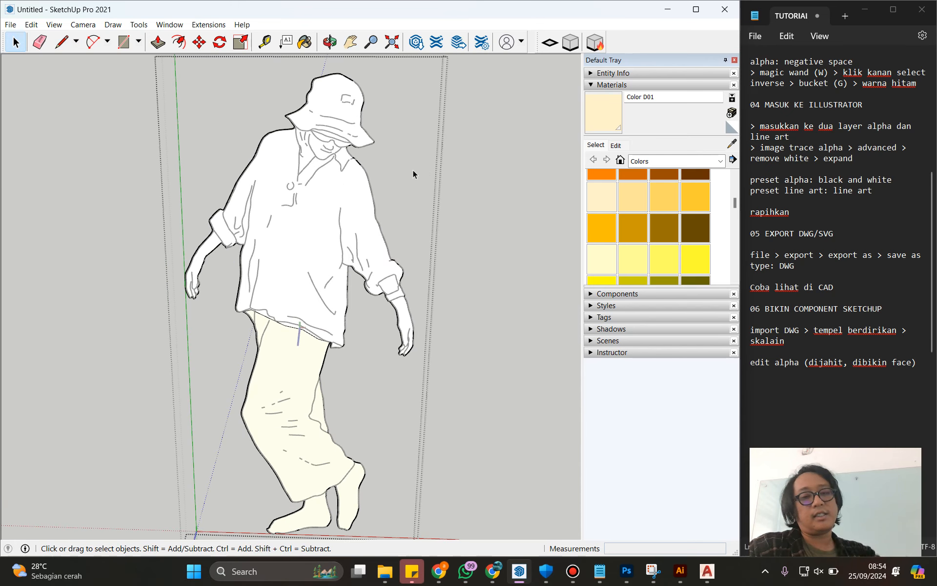
Step: Leave the figure's editing and examine the filled figure from several angles beside the woman in the yellow dress
scroll(412, 169, "down", 4)
left_click(460, 207)
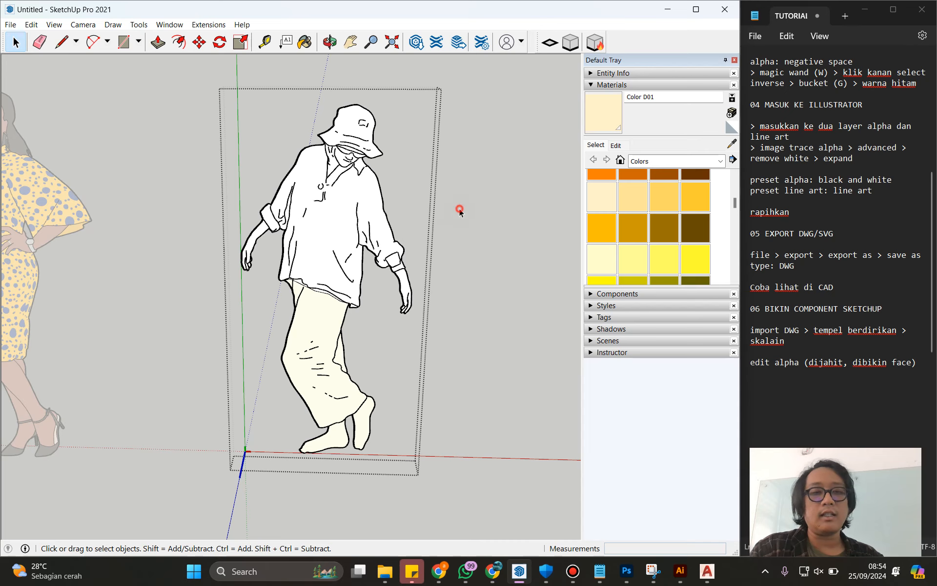
scroll(378, 263, "down", 3)
left_click(371, 241)
left_click_drag(354, 252, 171, 250)
scroll(174, 248, "down", 3)
scroll(258, 254, "up", 3)
scroll(424, 256, "down", 3)
left_click_drag(425, 253, 168, 252)
left_click(239, 321)
left_click_drag(366, 318, 415, 310)
scroll(411, 309, "up", 3)
key("h")
scroll(211, 325, "down", 3)
left_click_drag(330, 301, 341, 283)
Step: Open the painted line-art figure for editing
key("space")
left_click(354, 279)
double_click(337, 288)
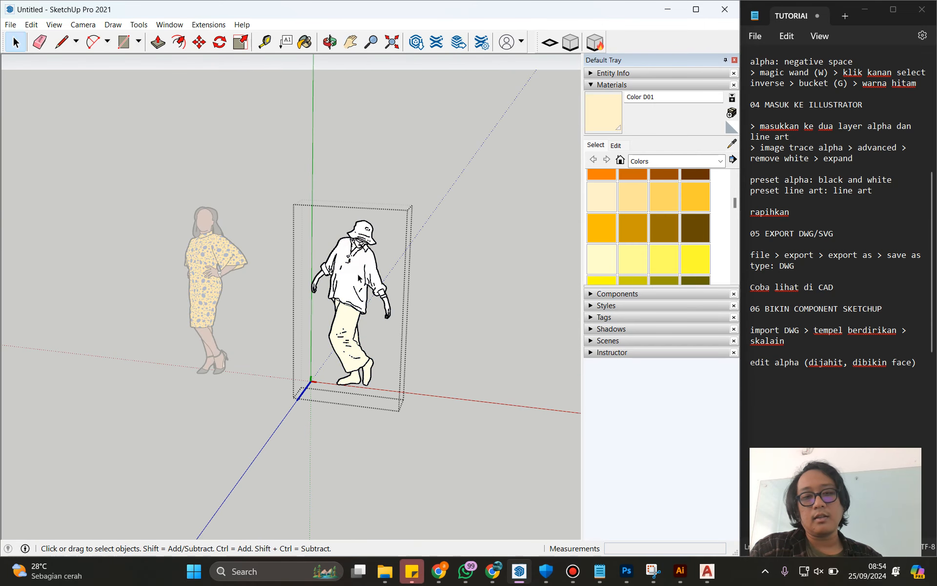
key("Escape")
left_click(521, 296)
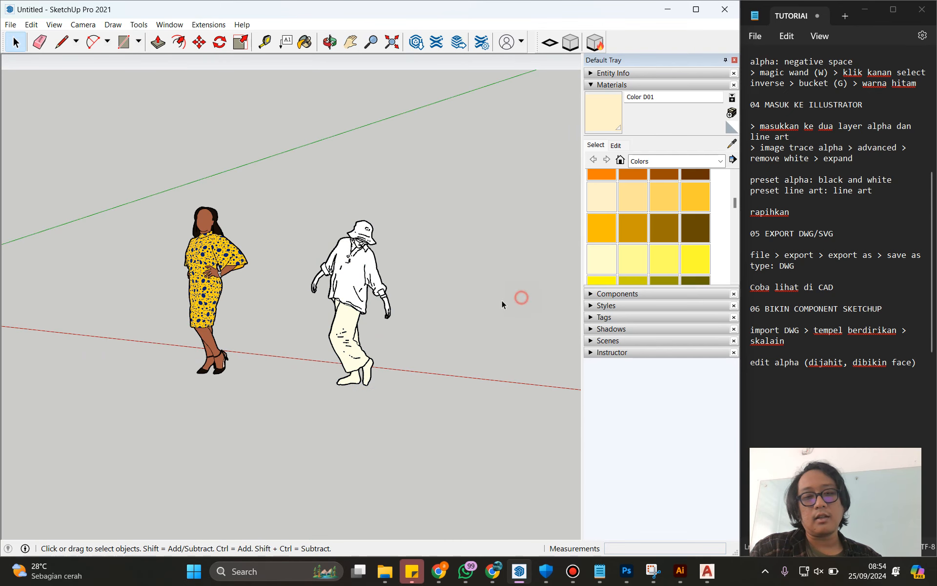
left_click(344, 283)
double_click(344, 283)
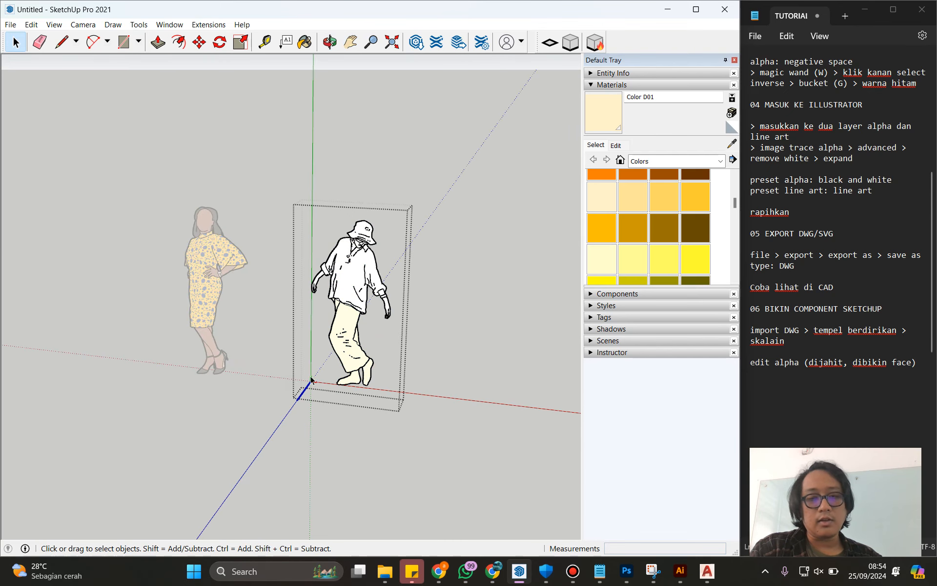
left_click(486, 246)
Step: Explode the outer component of the standing man in the bucket hat
left_click(358, 265)
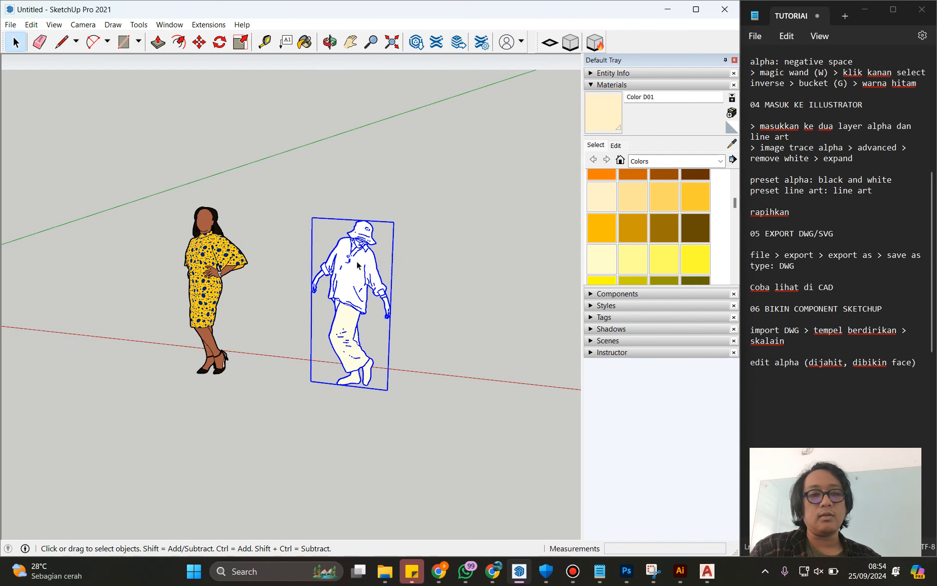
key("ctrl")
right_click(365, 262)
left_click(420, 343)
left_click(441, 283)
Step: Open the man's figure for editing and move its filled outline about 1.1 m sideways from the line art along the red axis
left_click(352, 277)
double_click(351, 277)
left_click(350, 279)
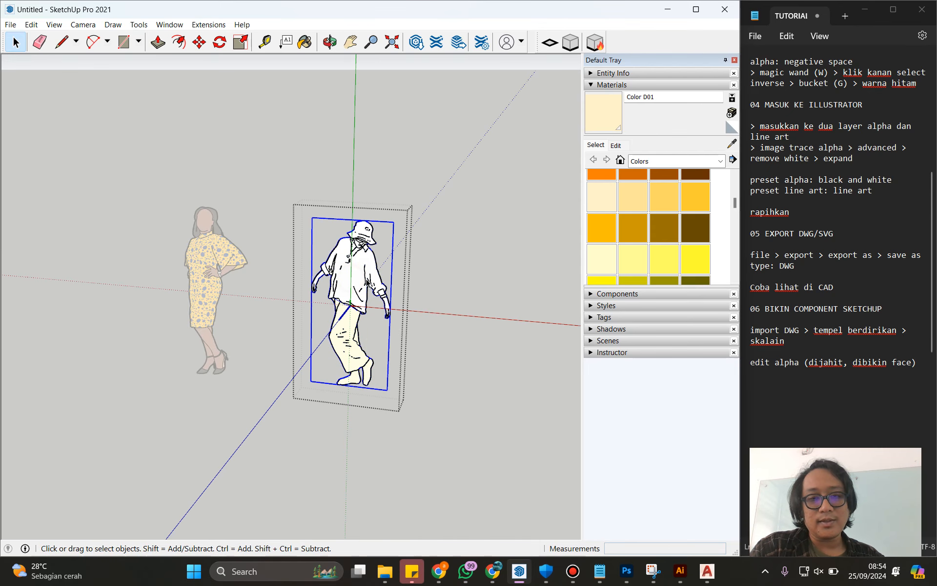
key("m")
left_click(354, 282)
left_click(473, 285)
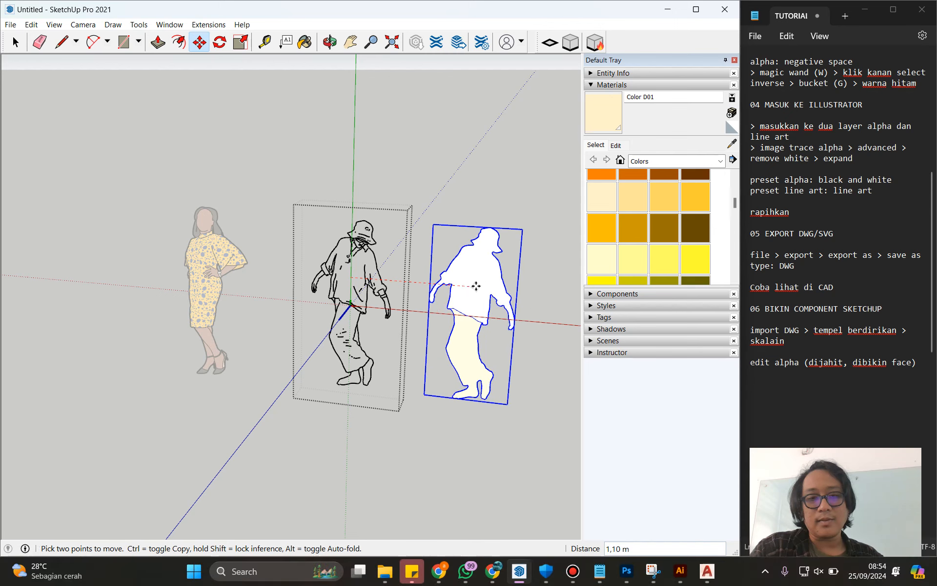
key("space")
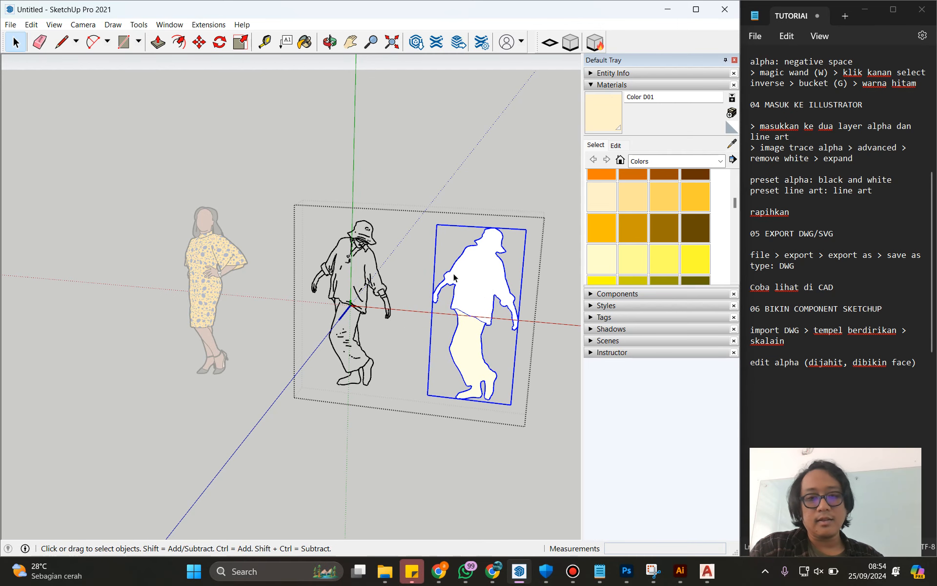
Step: Explode the moved filled-outline group
right_click(487, 272)
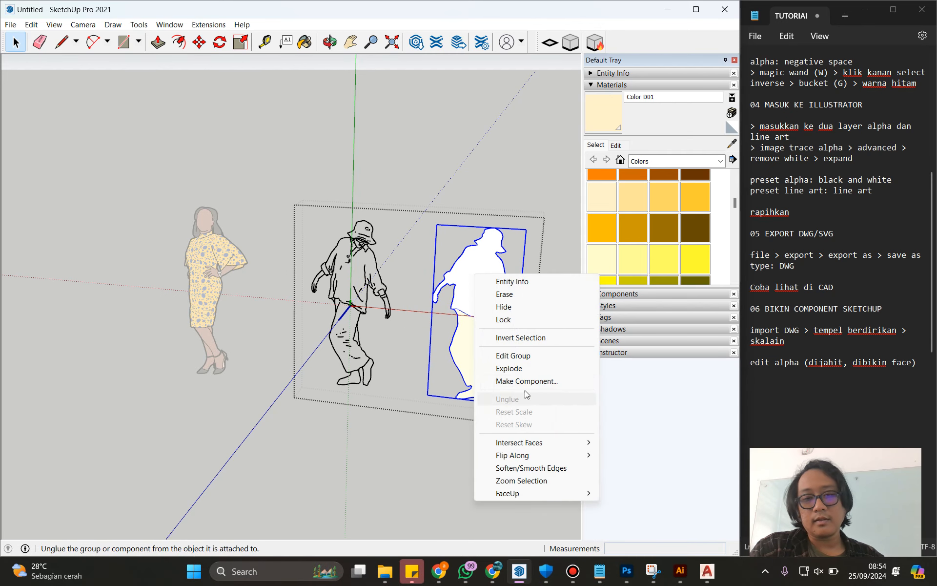
left_click(523, 371)
key("ctrl+1")
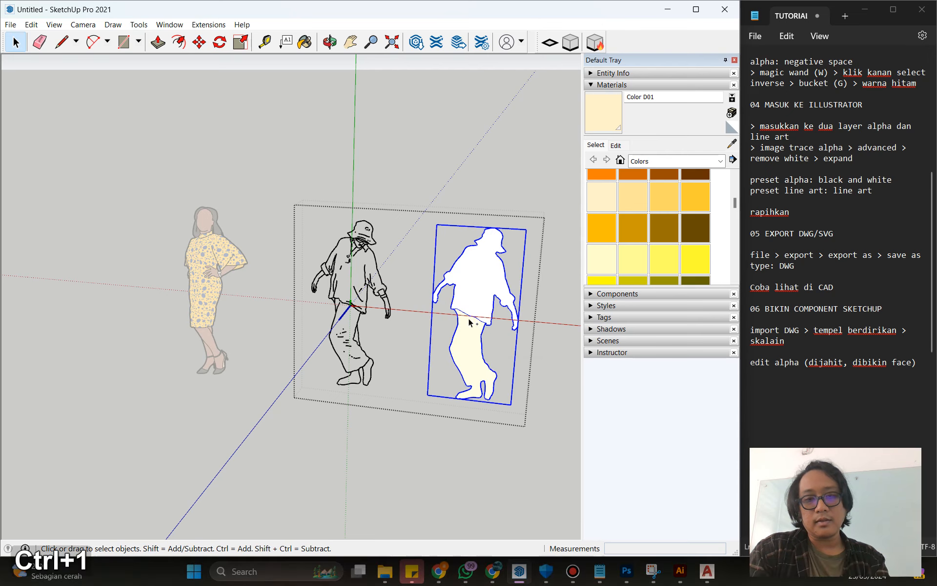
Step: Check the line art's edges, then reopen the enclosing figure and explode the nested line-art component
left_click(373, 261)
double_click(375, 254)
left_click(374, 253)
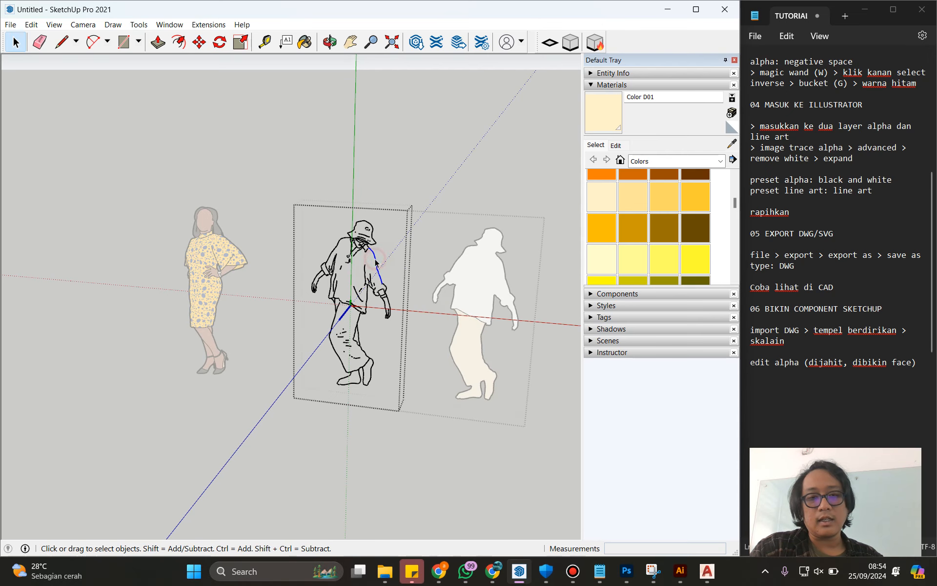
key("ctrl+a")
left_click(363, 437)
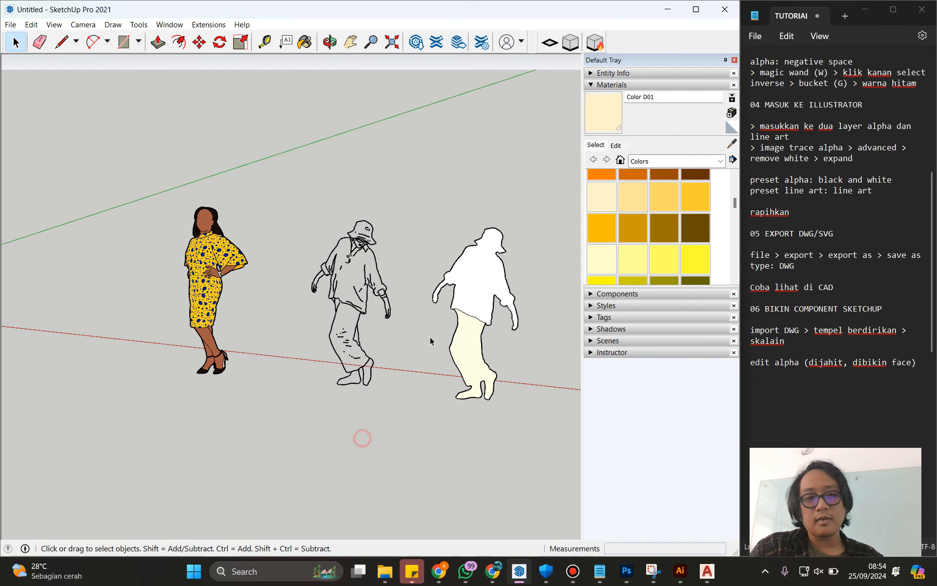
double_click(468, 273)
left_click(375, 254)
right_click(378, 255)
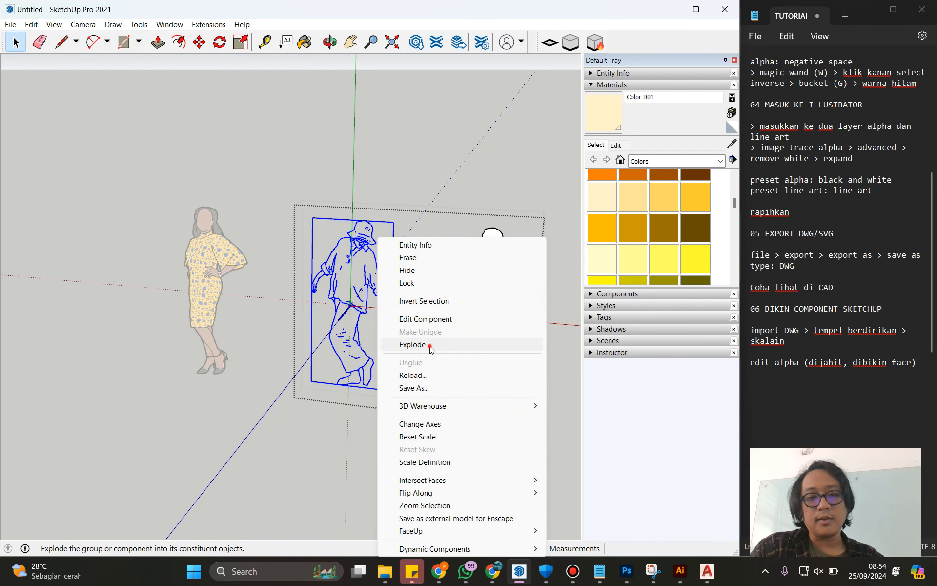
left_click(430, 348)
key("ctrl+1")
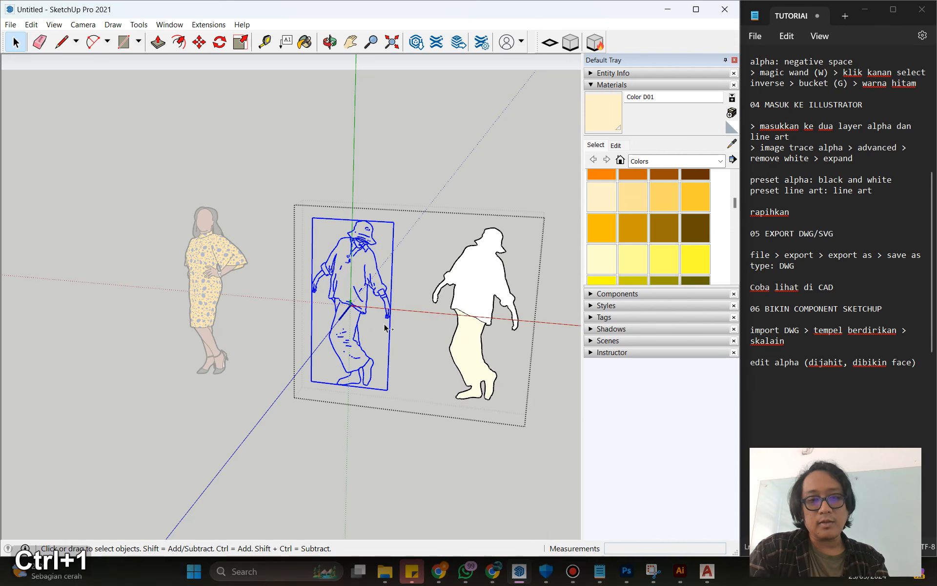
Step: Cut the line art and the filled outline out of their shared group and paste both in place at the model's top level
left_click_drag(429, 314, 341, 321)
scroll(341, 318, "up", 2)
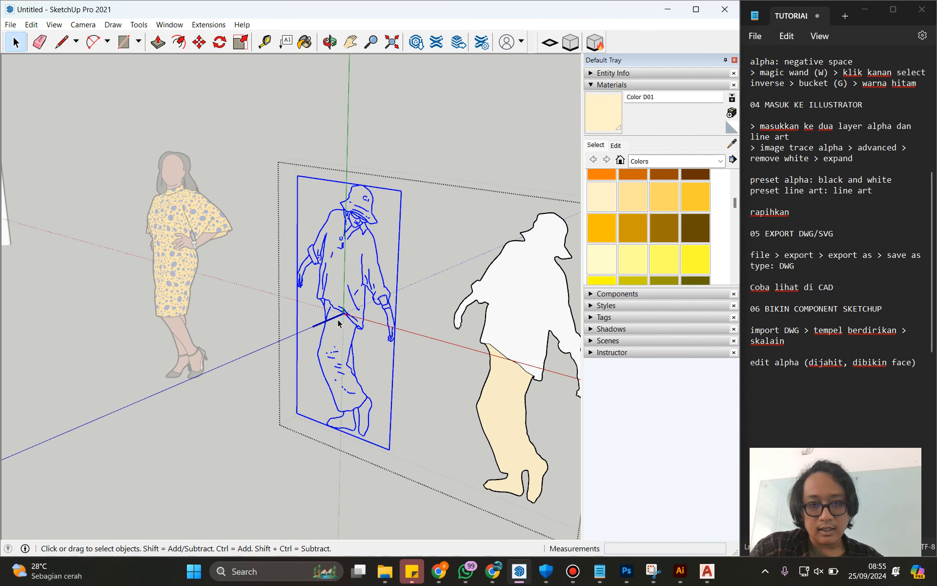
scroll(491, 351, "down", 2)
left_click(519, 307, "shift")
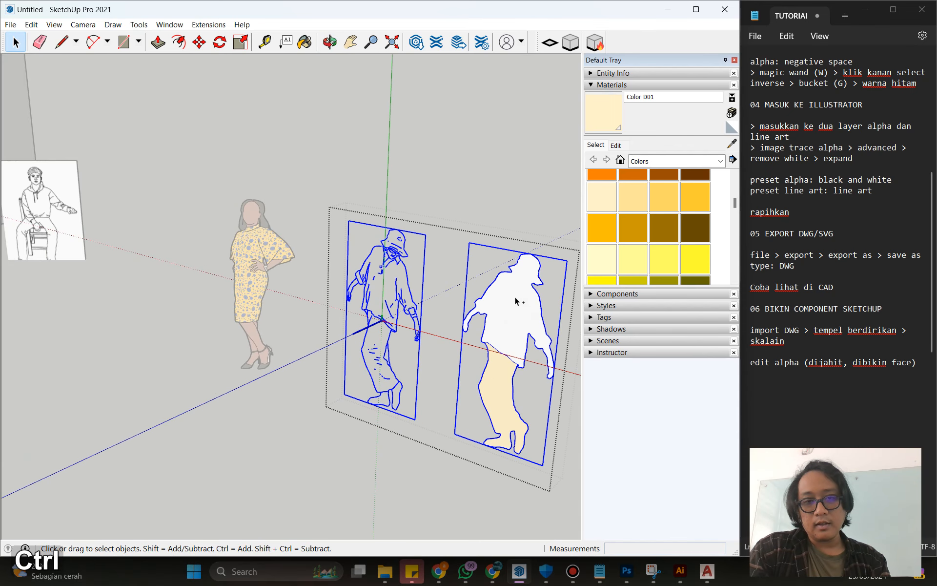
key("ctrl+x")
left_click(473, 201)
key("ctrl+shift+v")
scroll(467, 244, "down", 2)
left_click(31, 24)
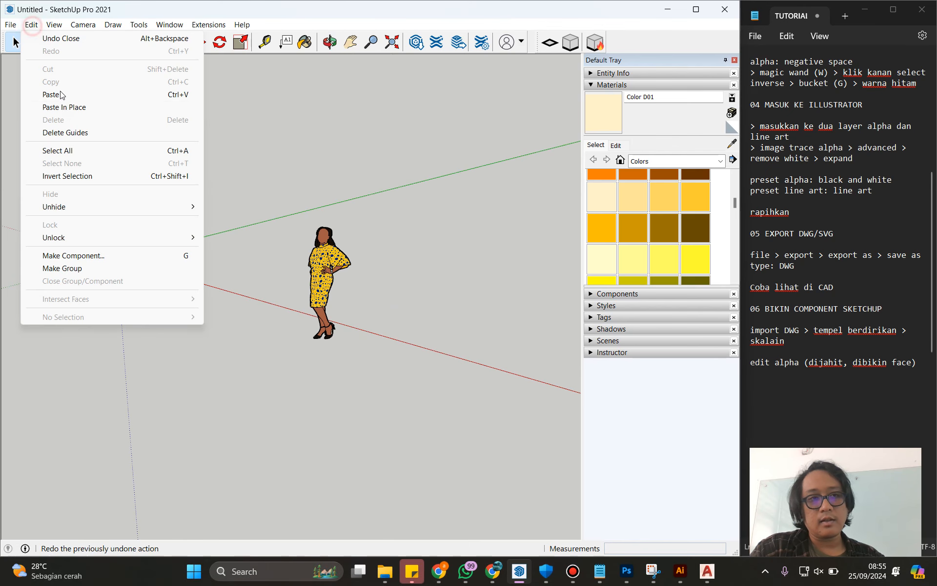
left_click(66, 107)
Step: Examine the separated line art and filled outline, opening the filled outline to check its shirt face
scroll(425, 315, "down", 1)
scroll(439, 320, "up", 1)
left_click_drag(480, 324, 458, 398)
left_click(466, 339)
scroll(467, 334, "up", 4)
key("h")
left_click_drag(456, 303, 291, 319)
key("space")
double_click(388, 275)
left_click(369, 303)
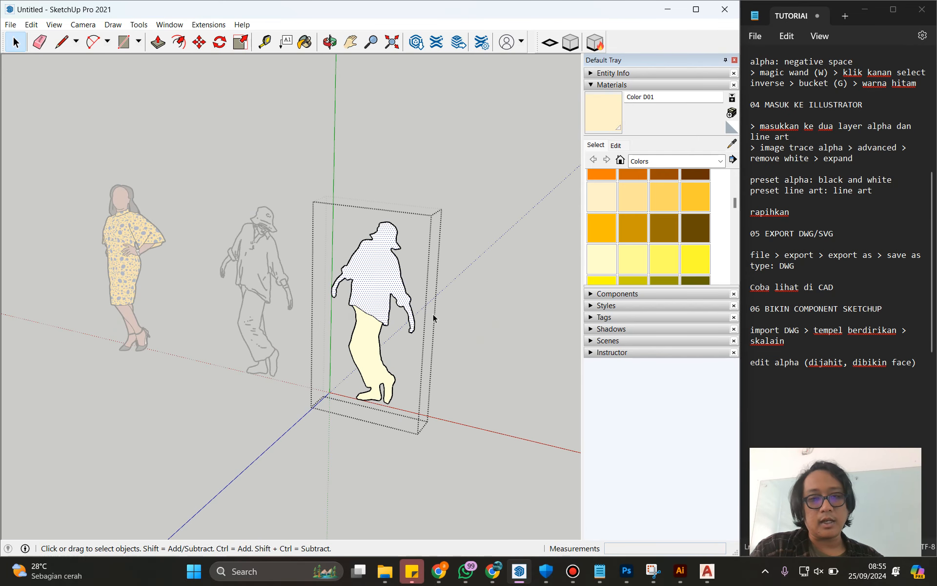
scroll(371, 374, "up", 3)
left_click(484, 271)
scroll(352, 260, "up", 5)
scroll(378, 267, "down", 3)
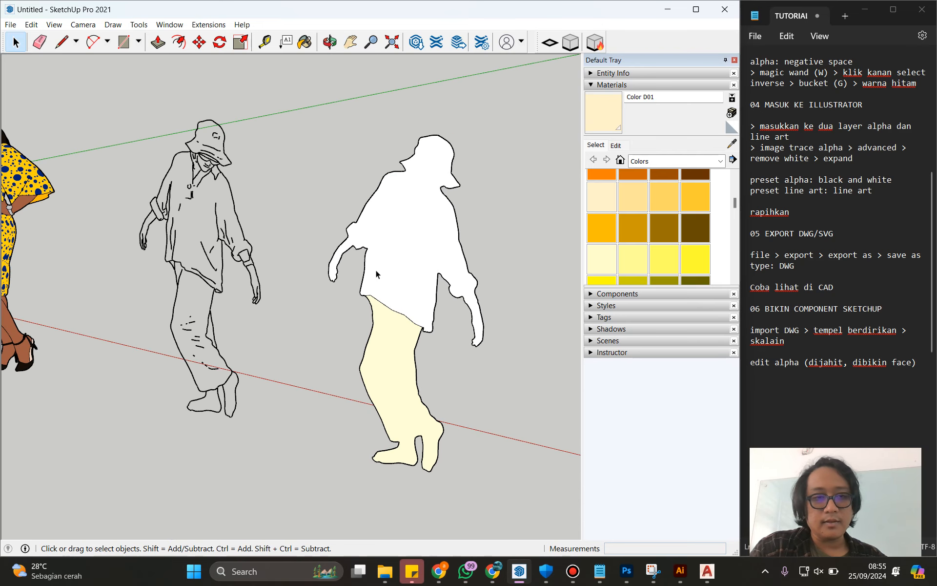
left_click_drag(376, 269, 425, 310)
Step: Undo the pasting, moving and exploding so the line art and filled outline are recombined in one component
key("ctrl+z")
key("ctrl+z")
key("ctrl+z")
key("ctrl+z")
key("ctrl+z")
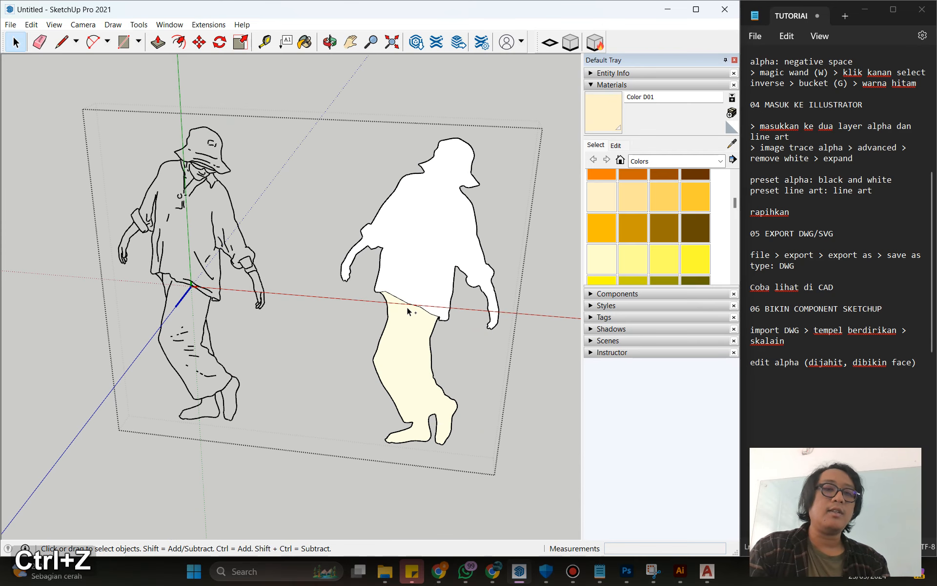
key("ctrl+z")
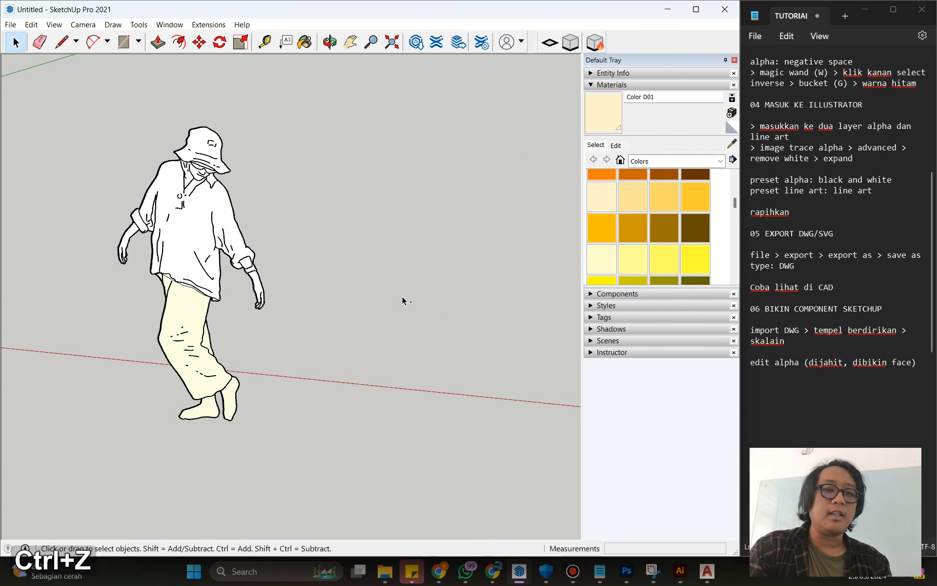
key("ctrl+z")
Step: Explode the man's outer component beside the woman in the yellow dress
scroll(241, 314, "down", 3)
key("h")
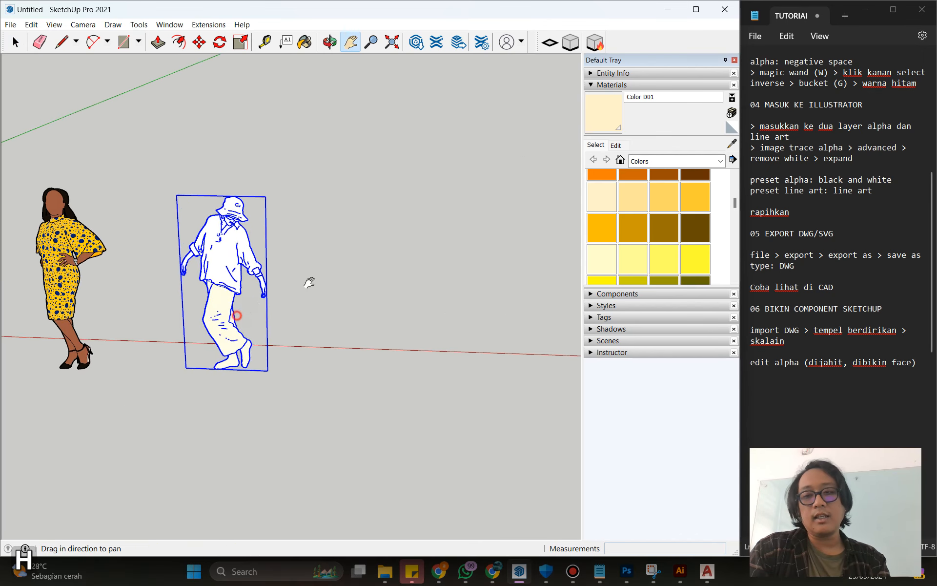
left_click_drag(245, 308, 342, 261)
key("space")
right_click(316, 196)
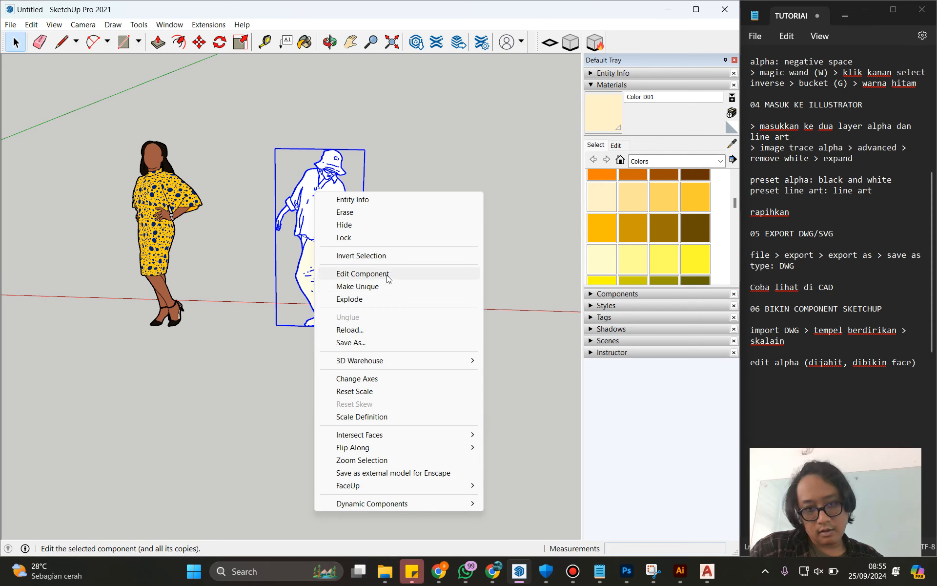
left_click(368, 299)
Step: Start making a new component from the exploded figure and enter a person's name plus "wisata" as its definition
left_click(385, 199)
right_click(325, 203)
left_click(418, 141)
right_click(323, 239)
left_click(374, 341)
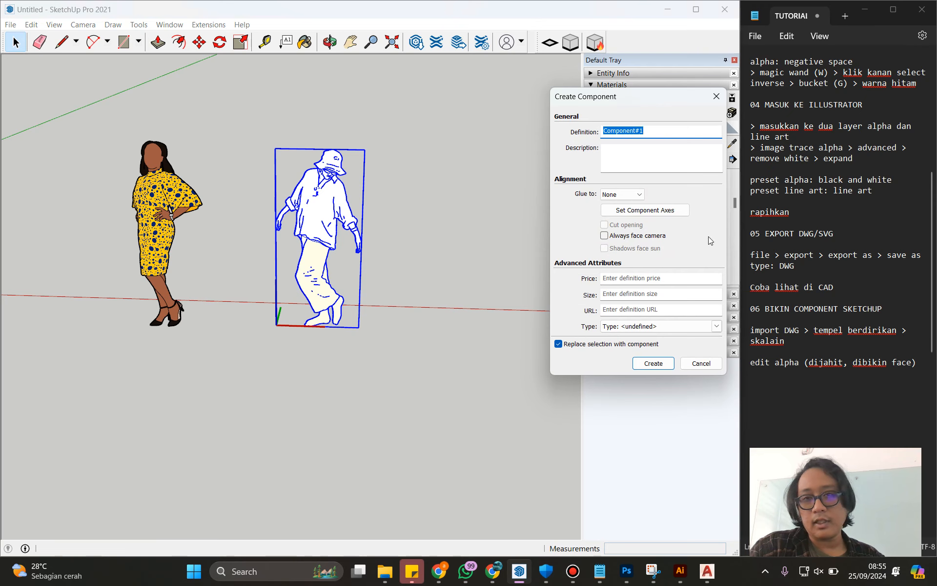
type("gizza wisata")
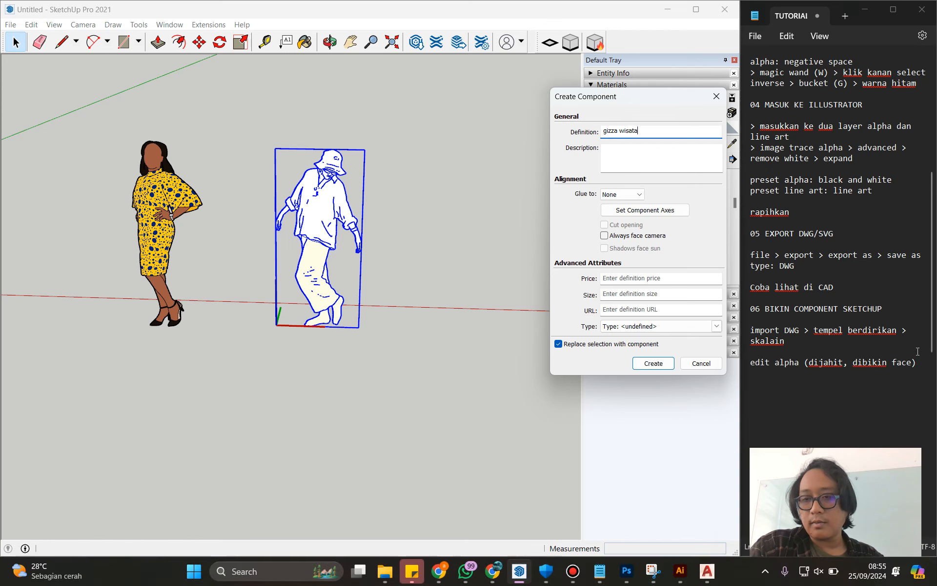
Step: Add the line "jangan jadi component: explode" below the edit alpha entry in the tutorial notes
left_click(916, 369)
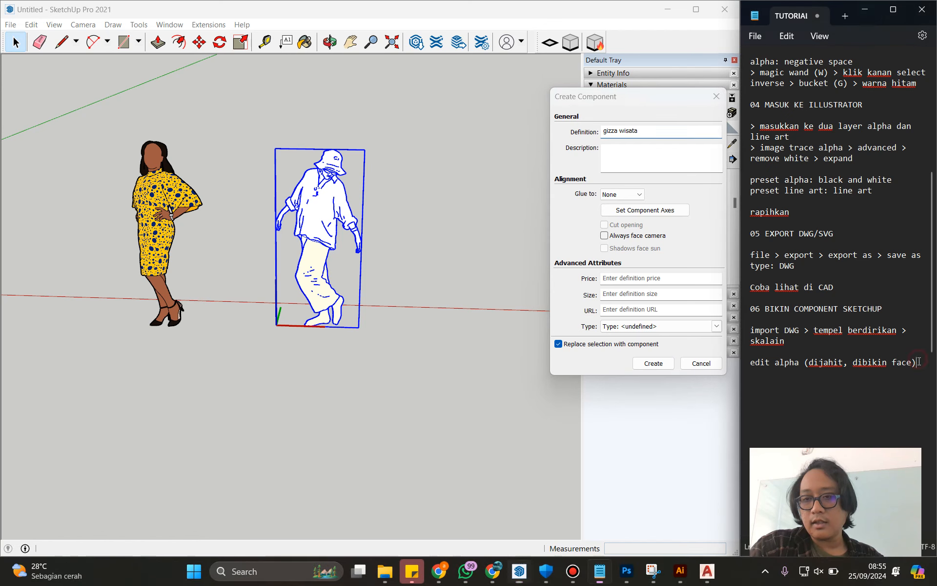
key("Return")
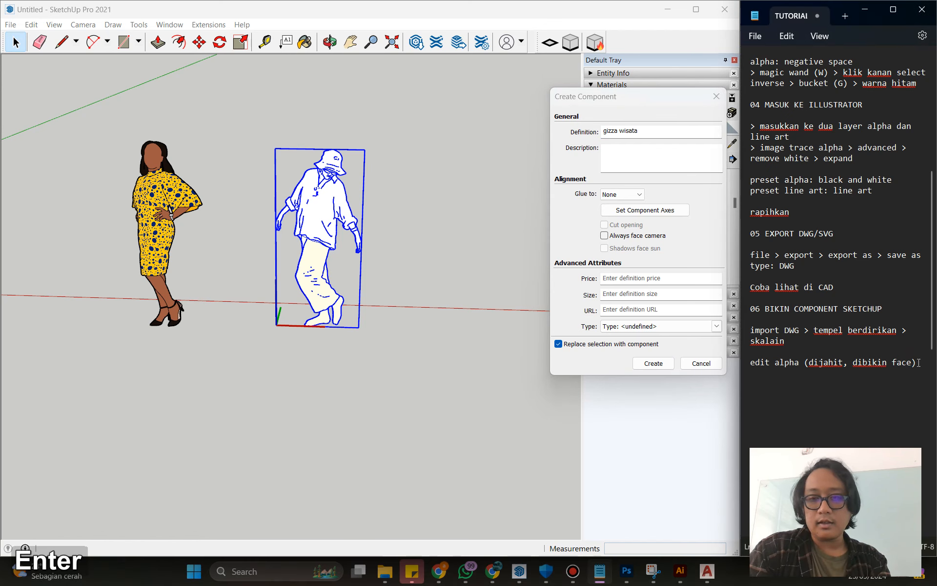
type("explod")
key("BackSpace")
key("BackSpace")
key("BackSpace")
key("BackSpace")
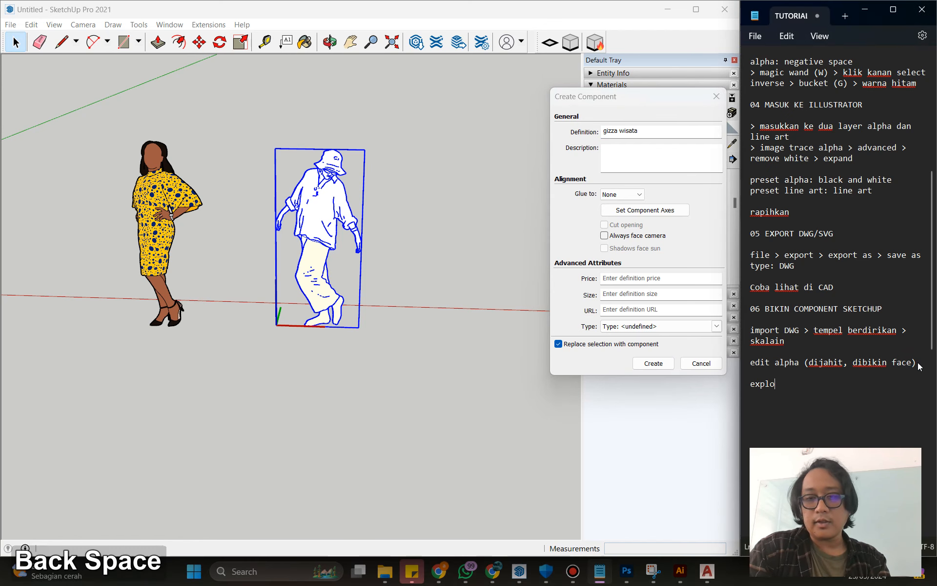
type("jangan ")
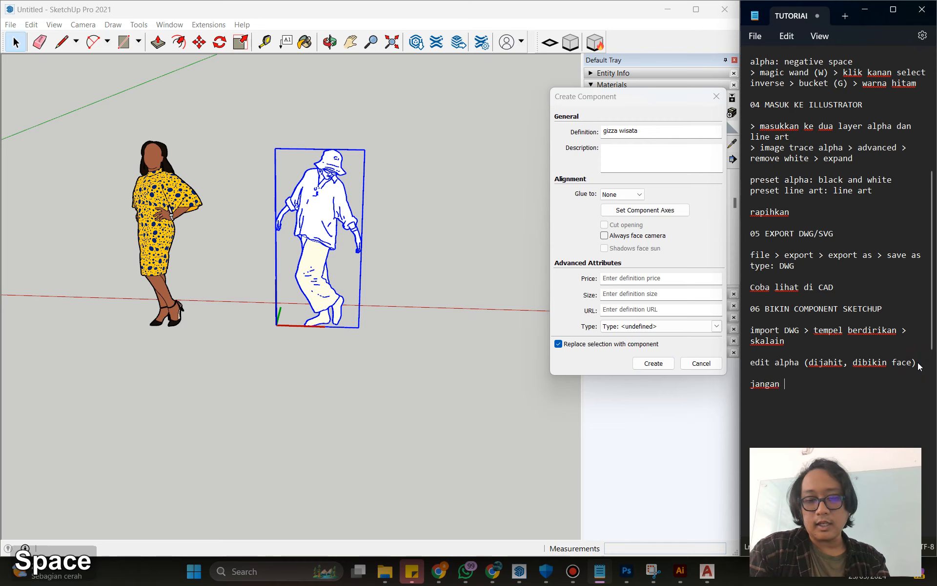
type("jadi component")
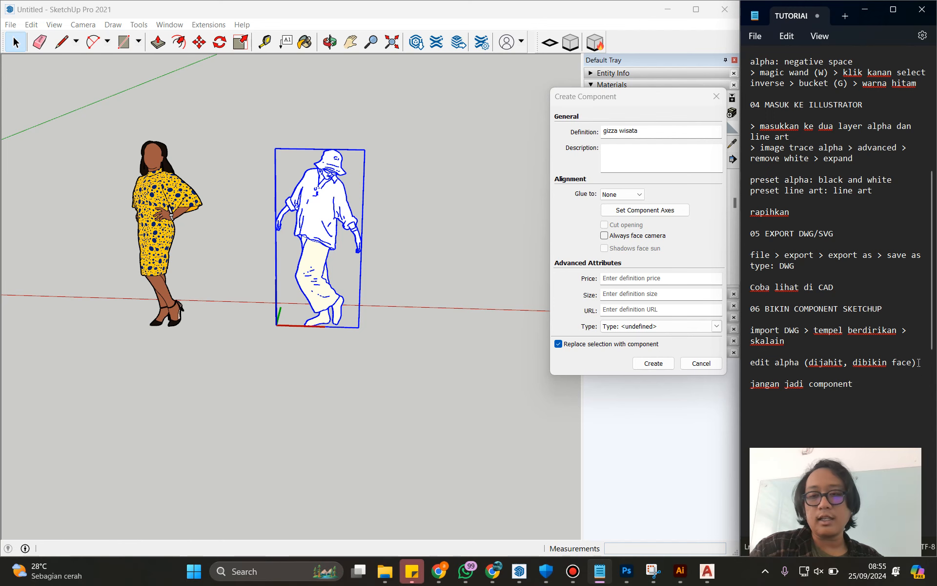
key("shift")
type(": explode")
key("Return")
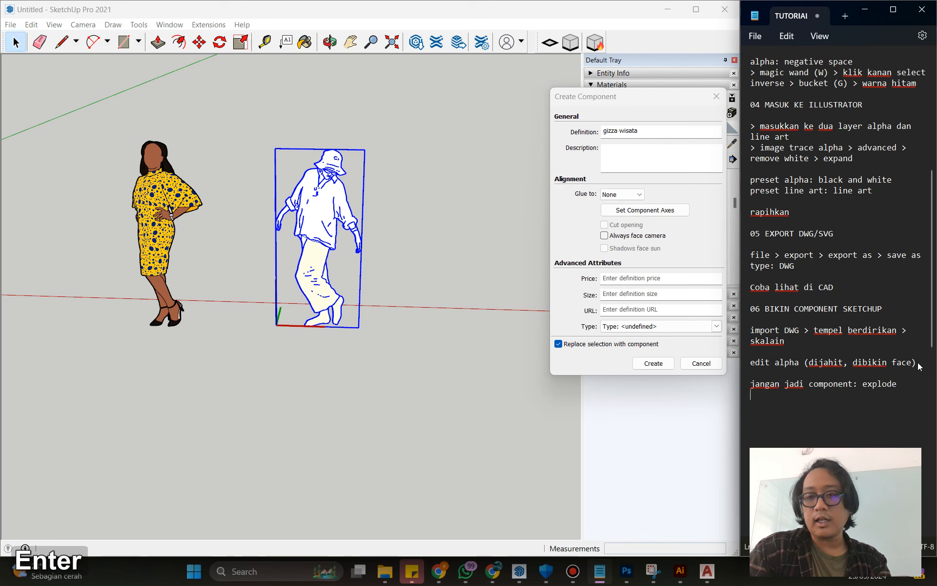
Step: Add the note line "setelahnya:klik kanan make component" and return to the new component's description
type("maks")
key("BackSpace")
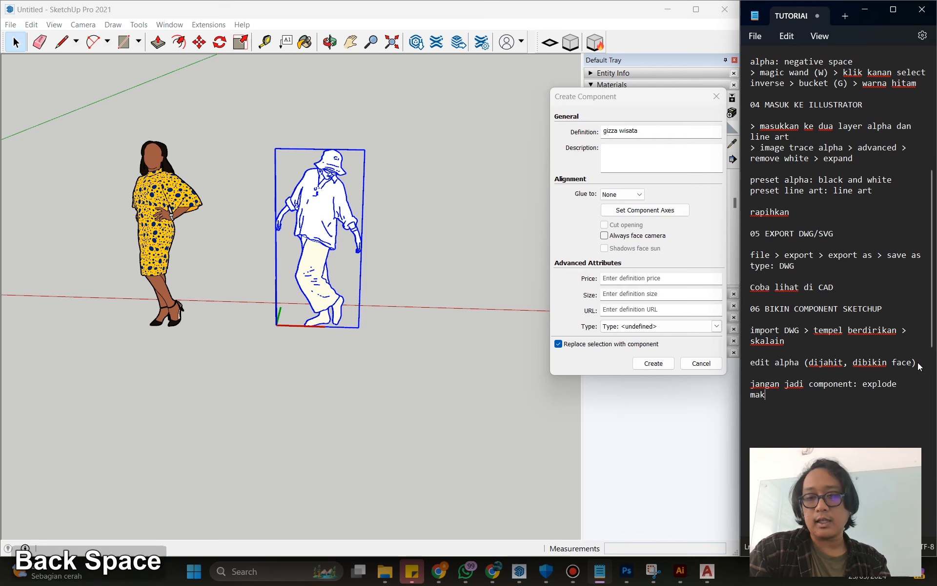
type("setelahn")
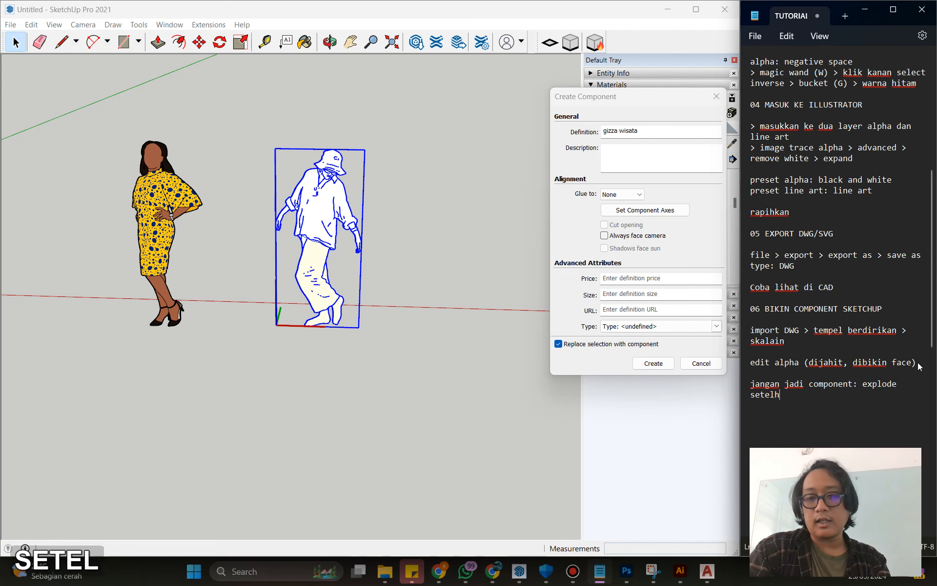
key("BackSpace")
type("nya:k")
key("BackSpace")
type("lik anan")
key("BackSpace")
key("BackSpace")
key("BackSpace")
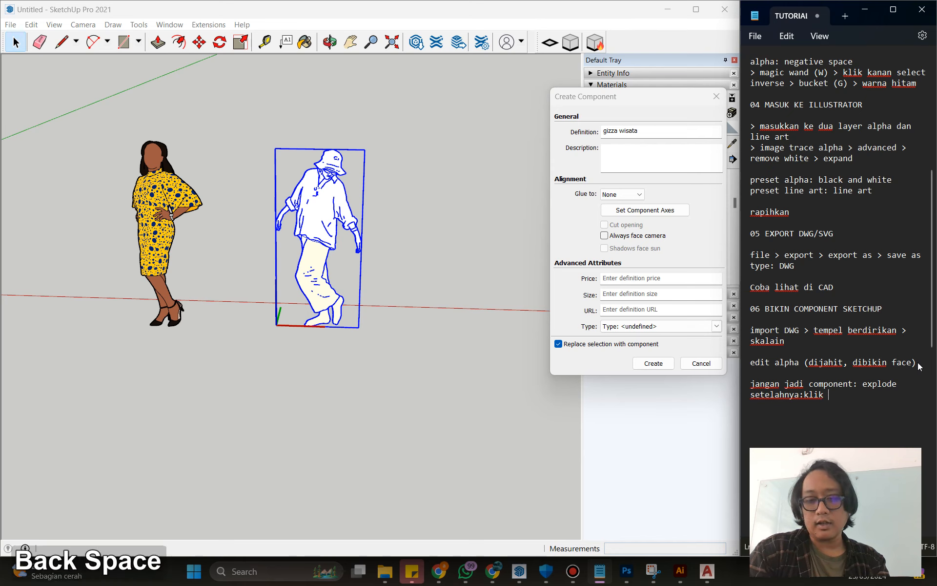
type("kanan make component")
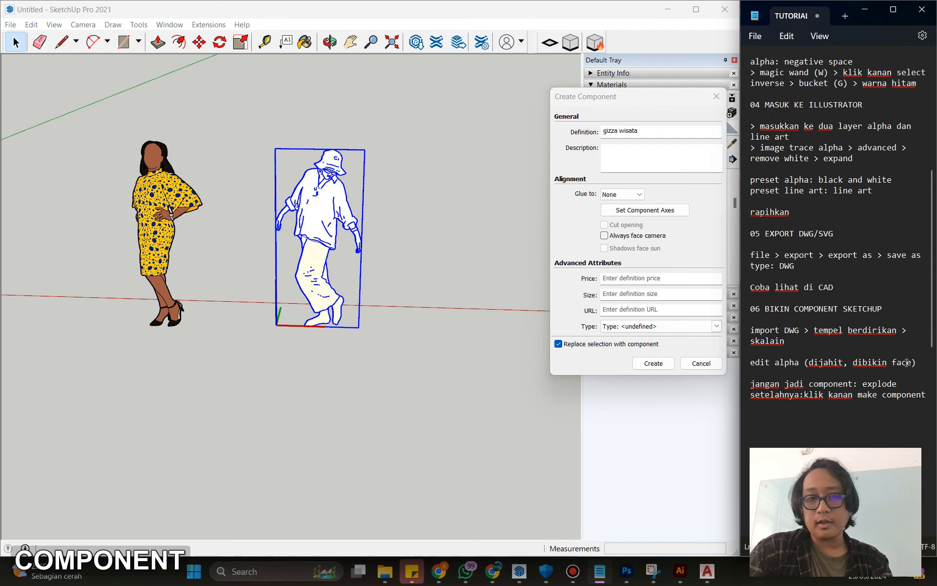
left_click(639, 150)
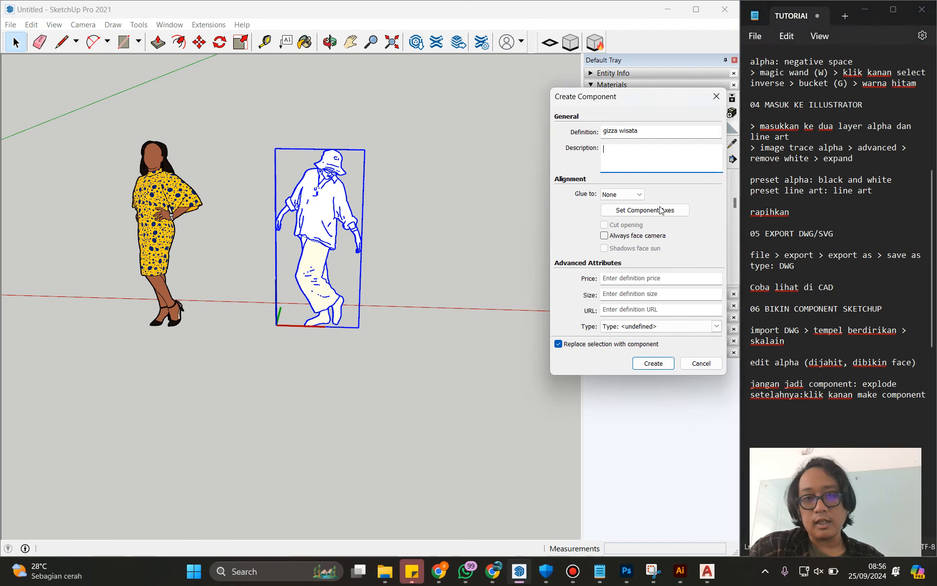
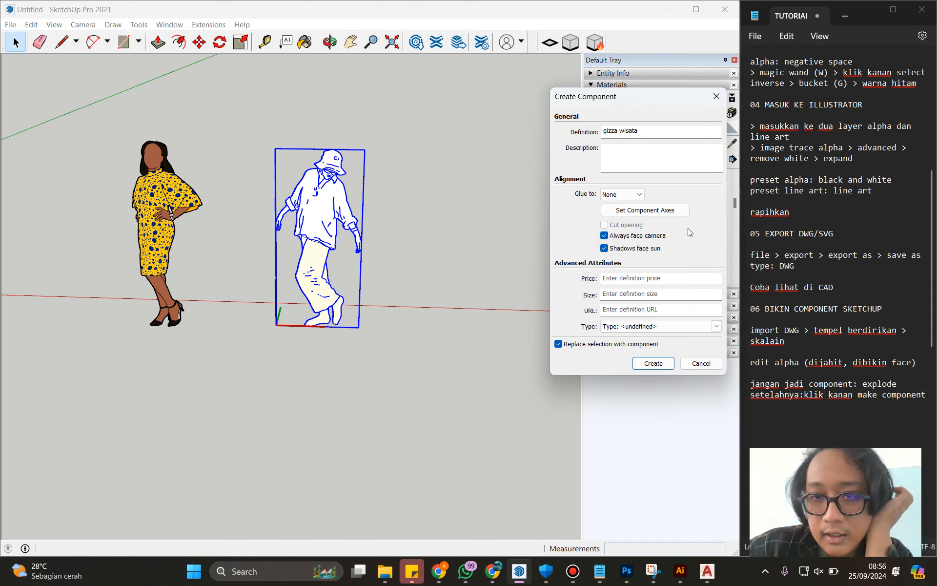
Step: Set the component axes with the origin at the man's front foot, align red and green to the model axes, and create the component
left_click(639, 211)
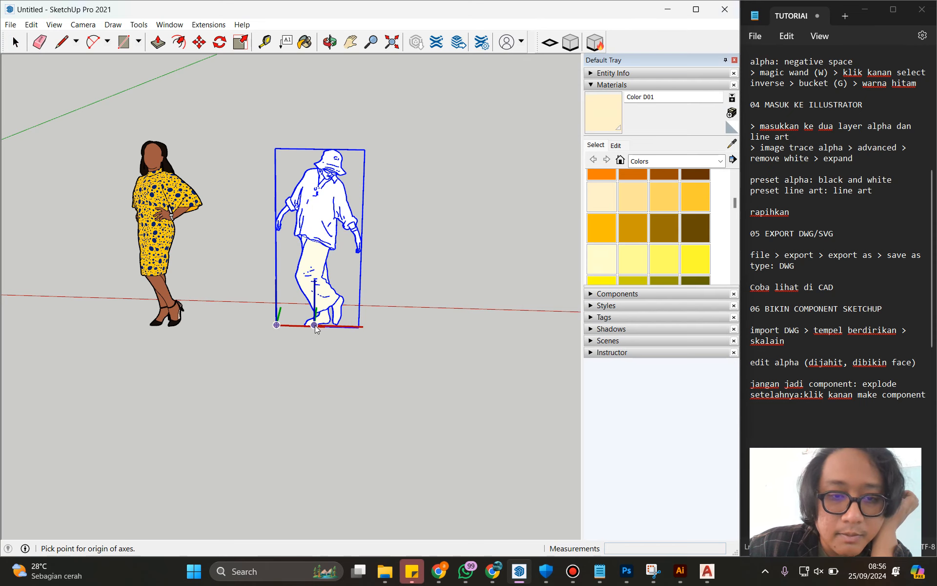
scroll(314, 327, "up", 3)
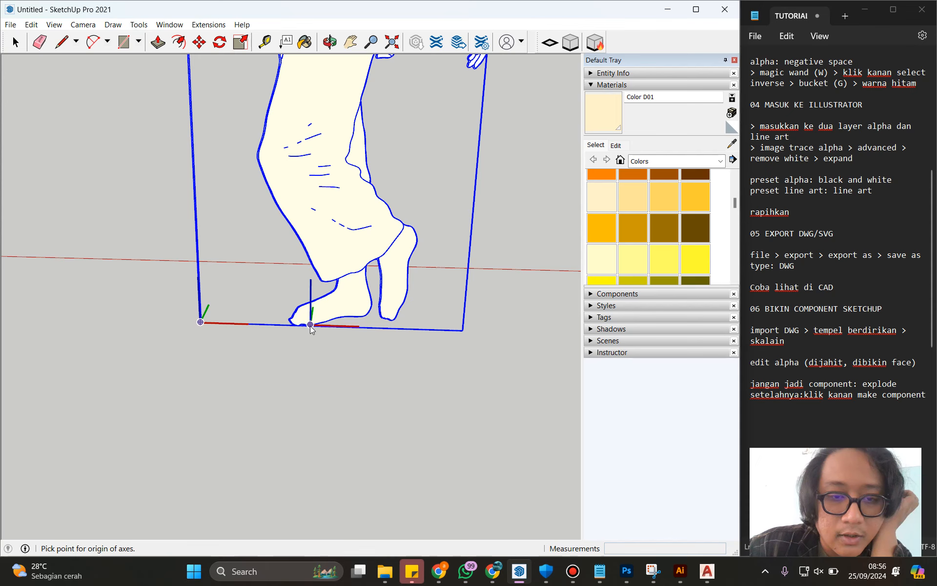
left_click(311, 325)
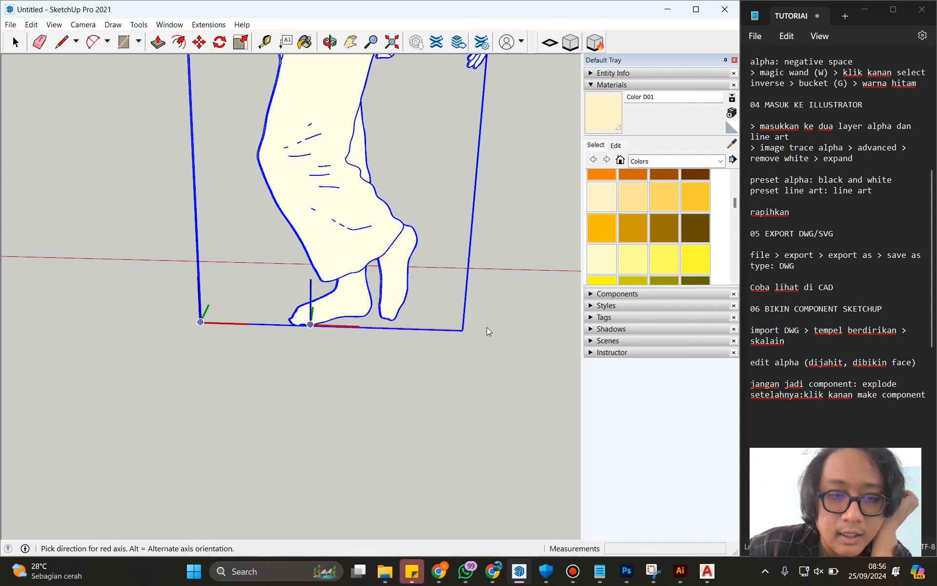
left_click(542, 333)
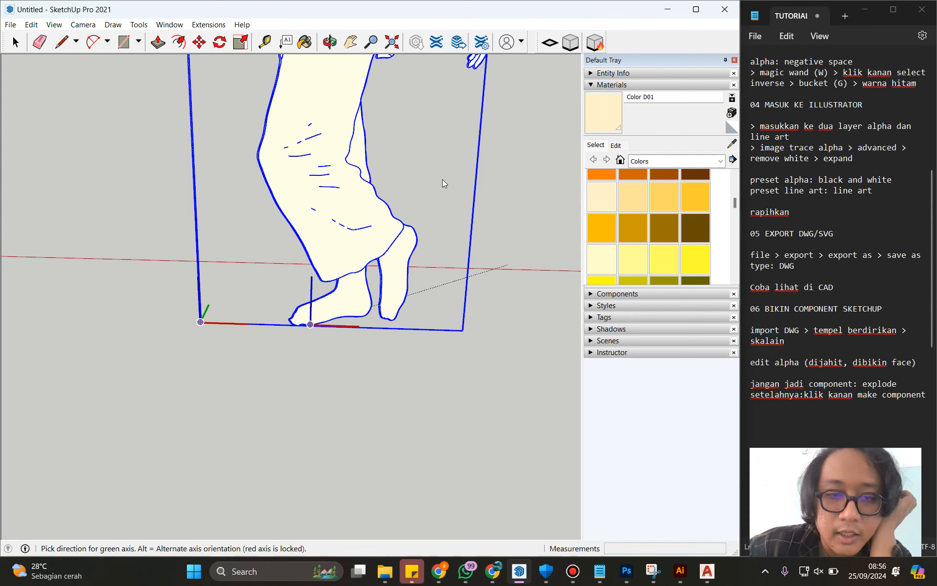
middle_click(442, 181)
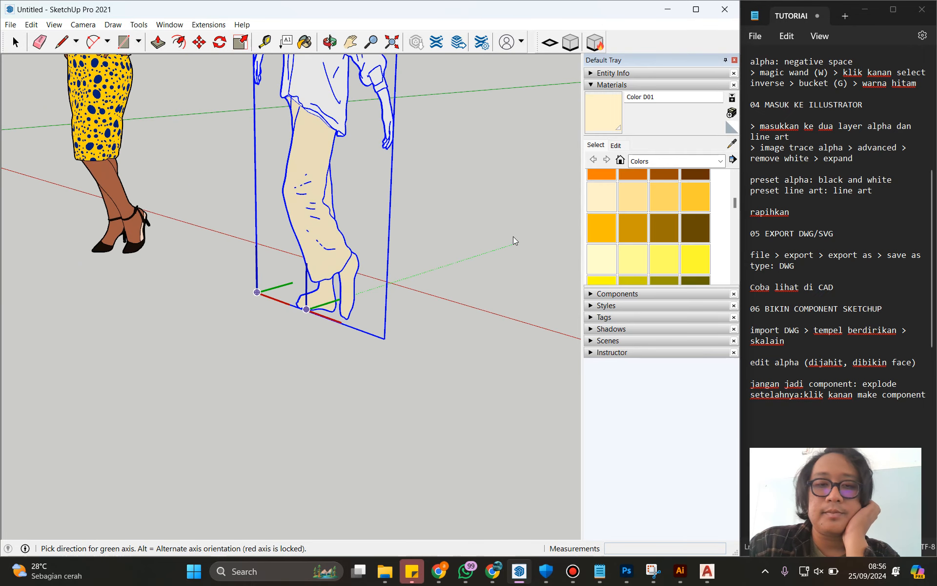
left_click(516, 241)
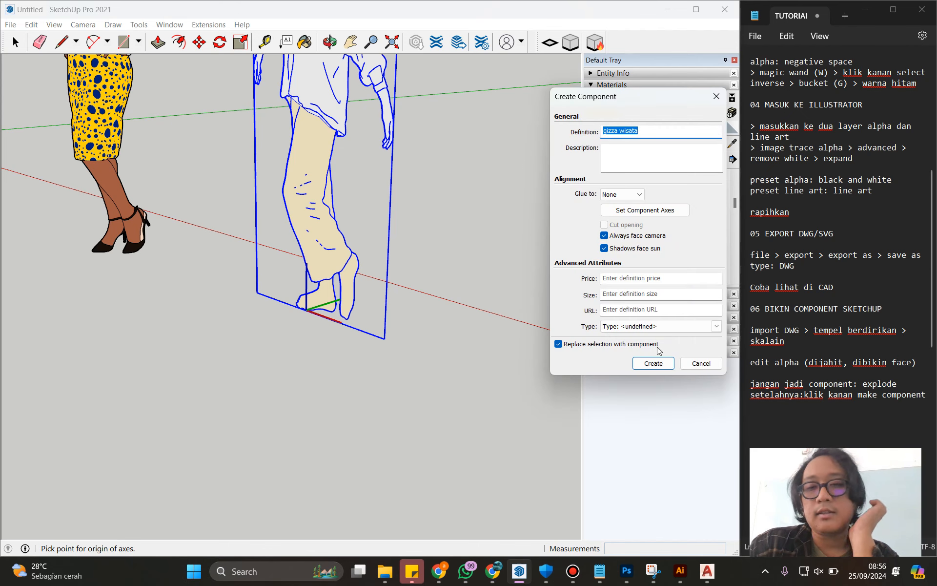
left_click(652, 363)
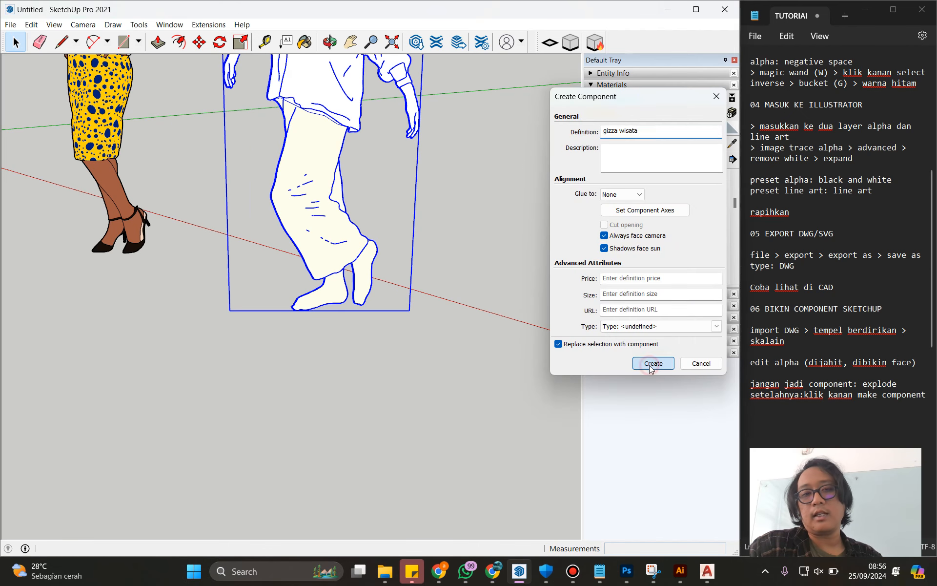
Step: Orbit around the man and the woman in the yellow dress to check how the new component faces the camera
scroll(314, 332, "down", 8)
left_click(313, 332)
left_click_drag(314, 331, 63, 244)
scroll(154, 226, "up", 5)
left_click_drag(156, 226, 331, 225)
scroll(238, 242, "down", 3)
key("h")
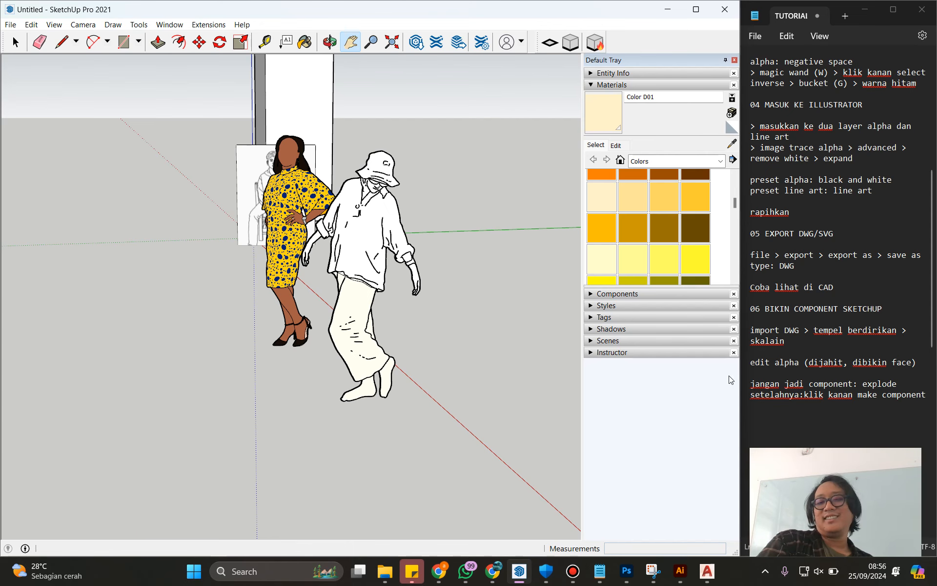
scroll(351, 332, "down", 2)
scroll(312, 368, "down", 3)
left_click_drag(290, 287, 356, 364)
left_click_drag(320, 367, 309, 366)
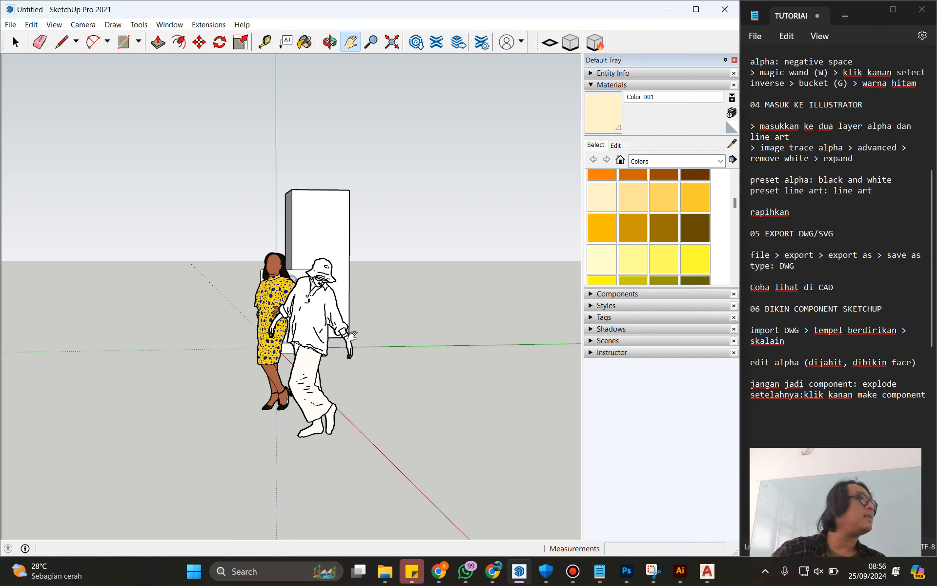
Step: Select the man component to inspect its bounds beside the woman, and clear the selection
key("space")
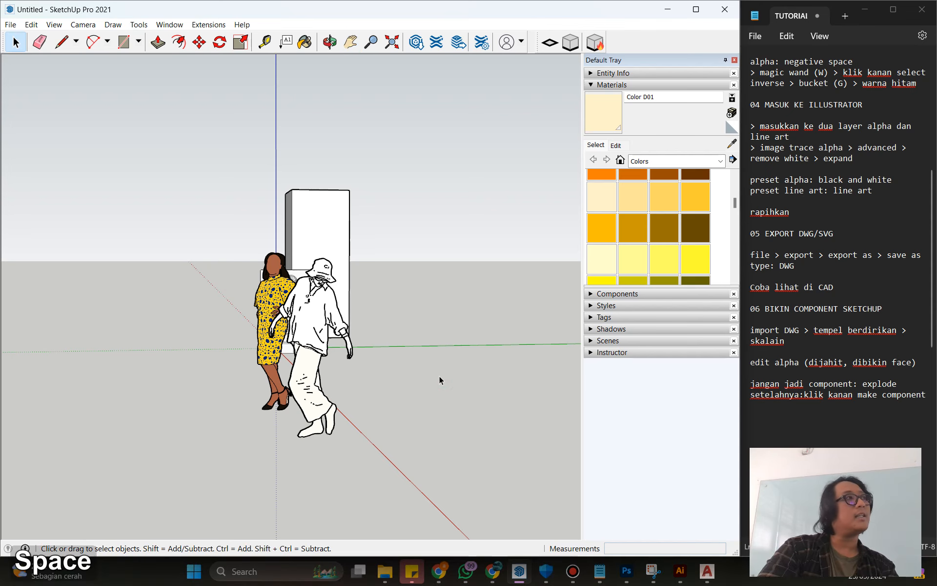
left_click(318, 322)
scroll(318, 322, "up", 5)
left_click_drag(320, 326, 334, 361)
scroll(334, 361, "down", 3)
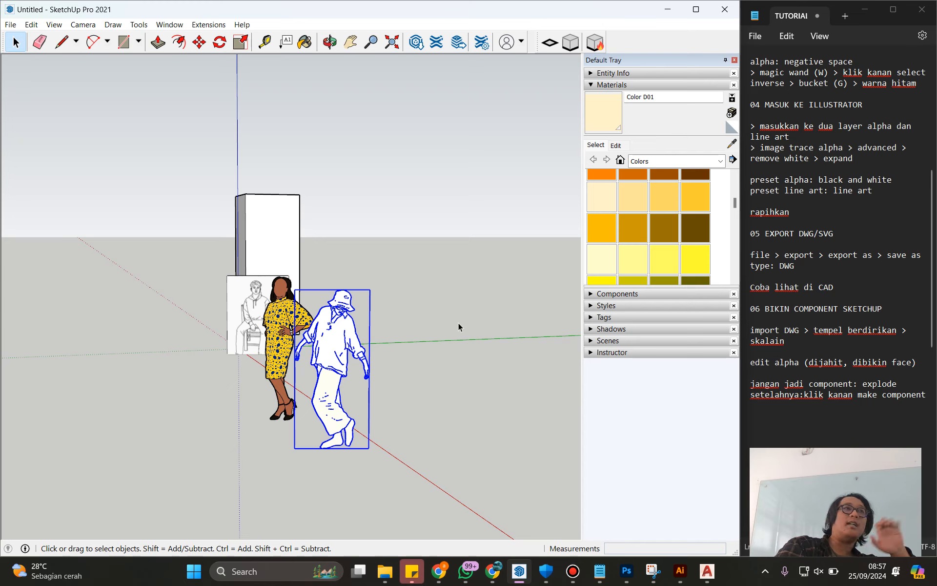
left_click(470, 343)
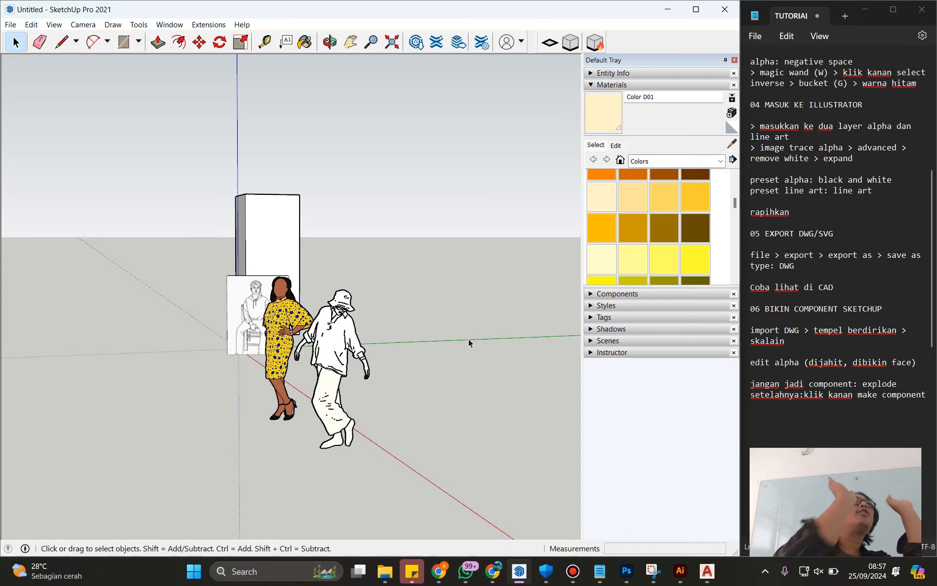
scroll(278, 411, "up", 3)
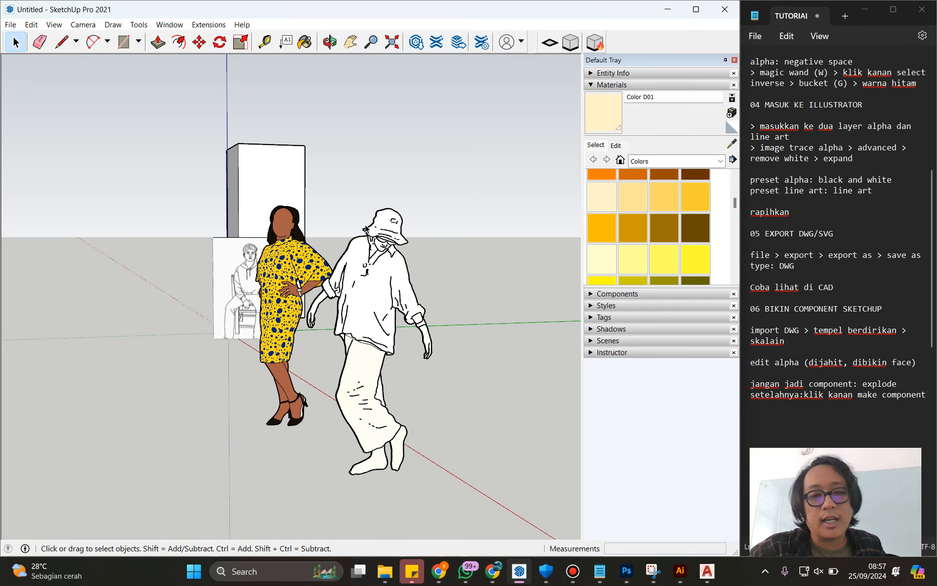
Step: Draw a rectangle on the open ground beside the two figures
scroll(354, 310, "down", 2)
scroll(354, 313, "down", 5)
left_click_drag(340, 324, 451, 384)
left_click_drag(393, 344, 351, 415)
scroll(351, 415, "down", 3)
key("r")
left_click(408, 319)
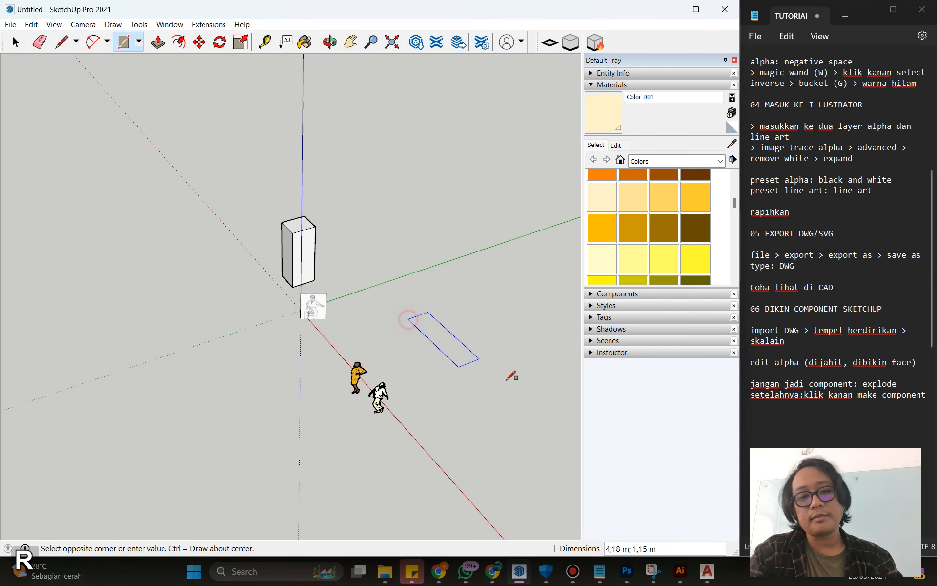
left_click(545, 365)
key("space")
Step: Copy the ground rectangle twice, placing one beside the original and another about 5.62 m from that first copy
key("h")
left_click_drag(476, 355, 266, 369)
key("space")
left_click(320, 372)
key("m")
left_click(303, 414)
key("ctrl")
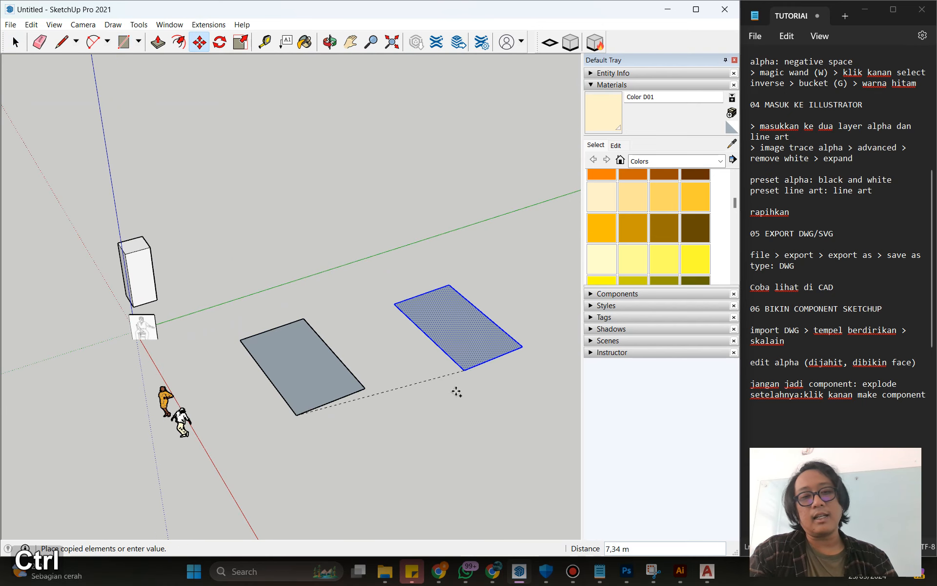
left_click(431, 420)
left_click(432, 420)
key("ctrl")
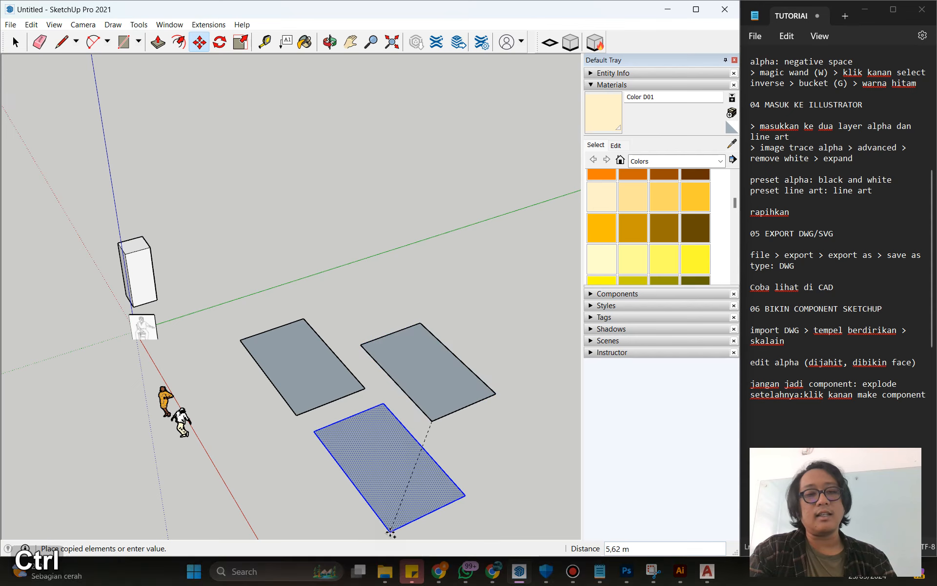
left_click(391, 532)
key("space")
Step: Move the man component by its foot point onto the original ground rectangle
scroll(220, 459, "down", 2)
left_click(221, 459)
left_click_drag(215, 428, 248, 351)
key("h")
left_click_drag(230, 397, 188, 408)
scroll(153, 443, "up", 2)
left_click_drag(153, 443, 164, 387)
scroll(163, 387, "up", 4)
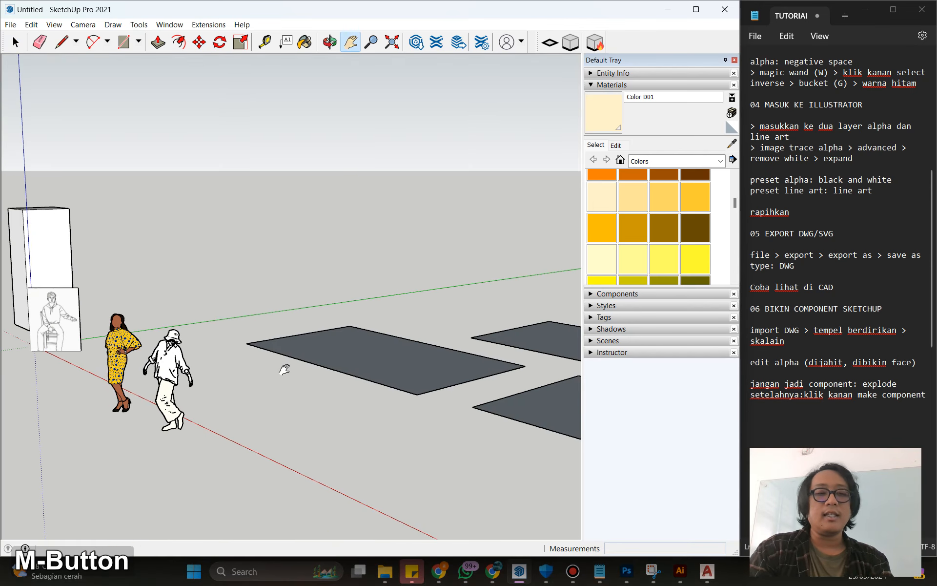
scroll(305, 387, "down", 3)
scroll(208, 377, "up", 3)
key("space")
left_click(228, 378)
key("m")
left_click(233, 436)
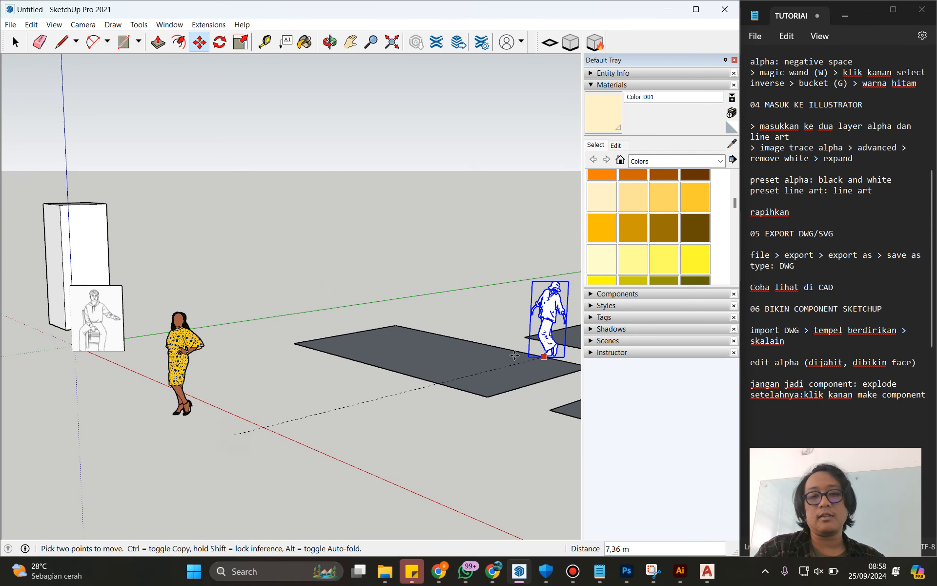
left_click(454, 359)
key("space")
Step: Examine the man component standing on the ground rectangle from close up and from a wider angle
scroll(460, 355, "up", 2)
key("h")
left_click_drag(460, 355, 293, 300)
scroll(239, 361, "up", 4)
key("space")
left_click(302, 298)
scroll(257, 356, "down", 3)
mouse_move(257, 356)
left_mouse_down()
mouse_move(362, 326)
mouse_move(121, 408)
mouse_move(165, 395)
mouse_move(174, 349)
mouse_move(224, 335)
mouse_move(271, 344)
left_mouse_up()
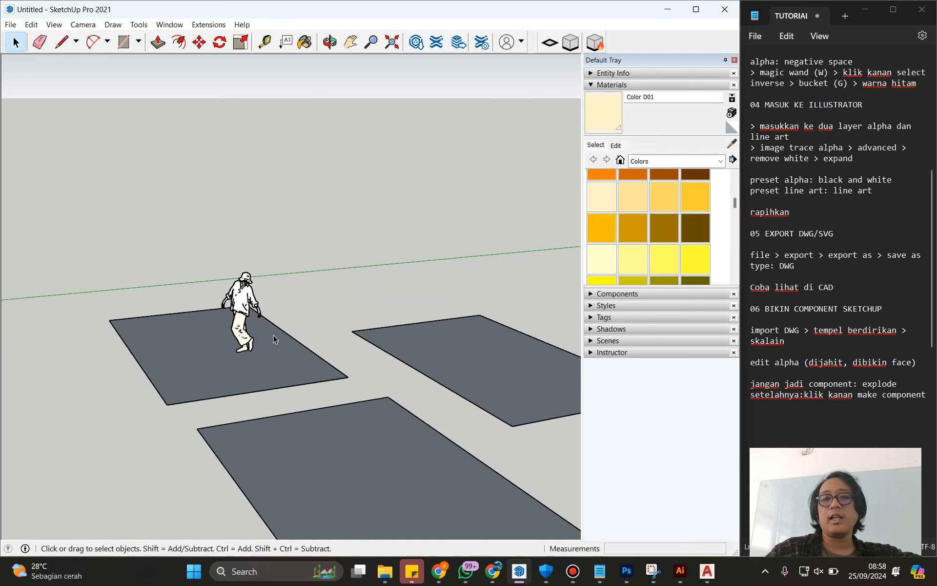
left_click(573, 571)
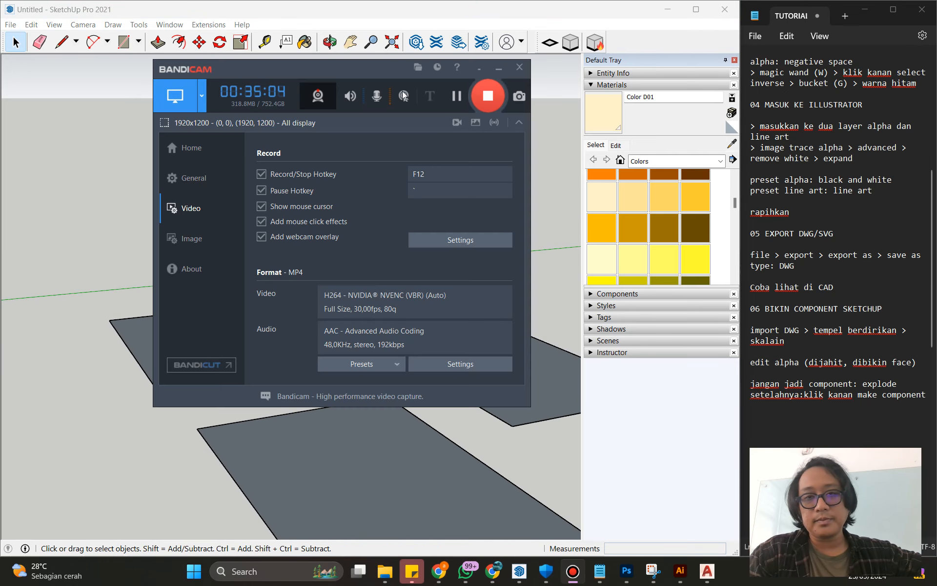